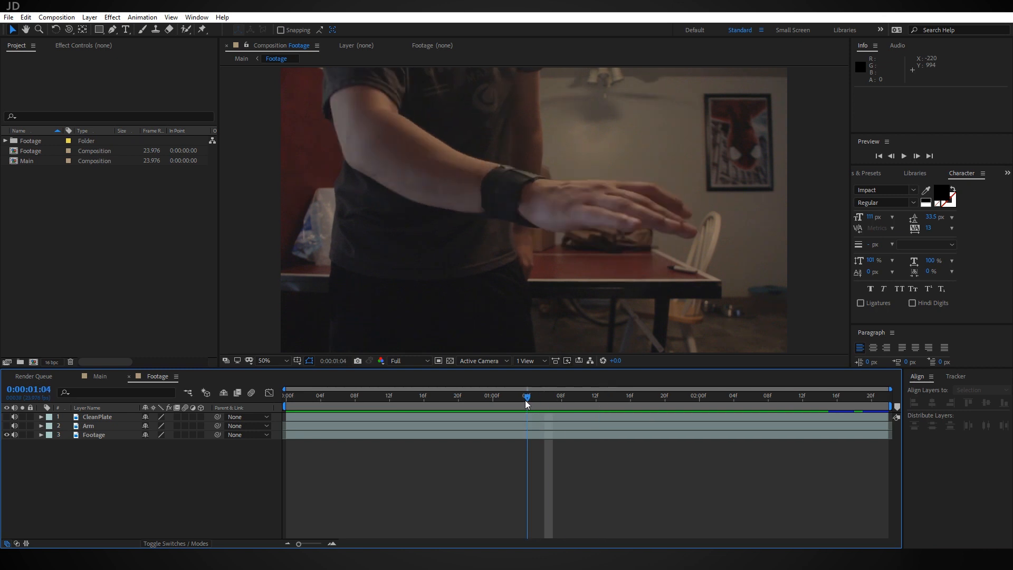
- Compare the wrist with the Arm layer shown and hidden at several frames between 0:00:01:04 and 0:00:01:19
{"action": "left_click", "coordinate": [6, 426]}
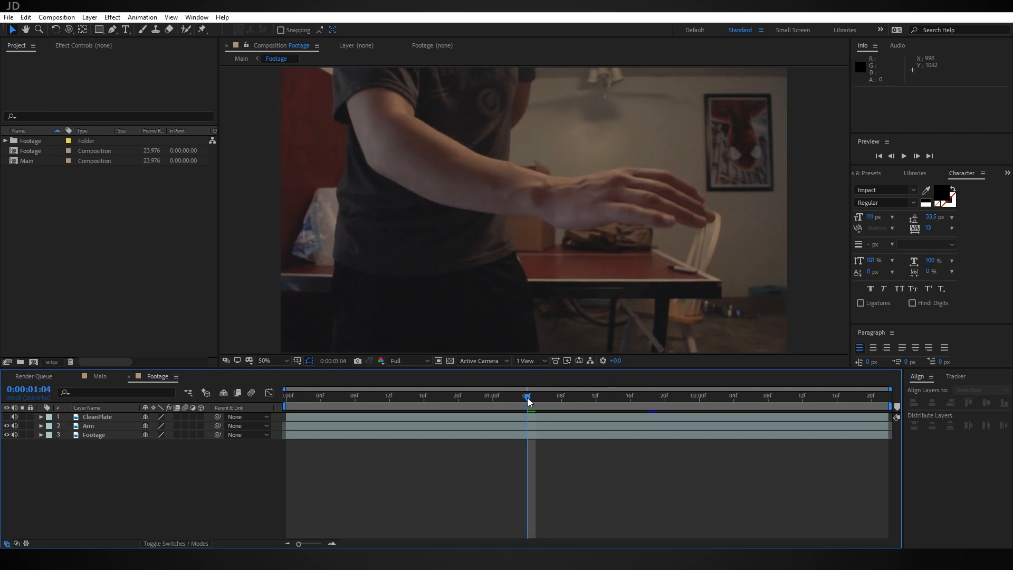
{"action": "left_click_drag", "start_coordinate": [529, 402], "coordinate": [660, 396]}
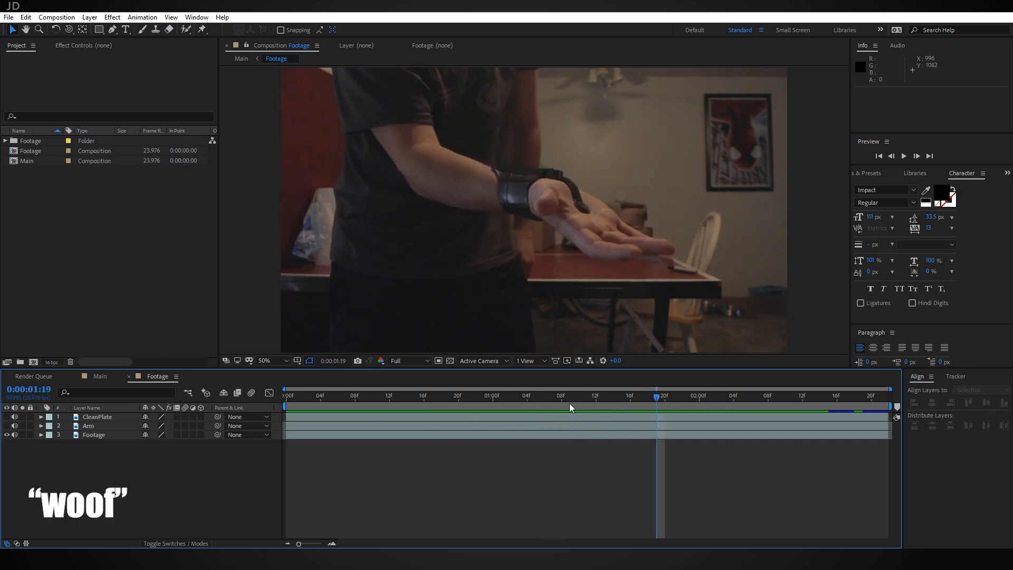
{"action": "left_click_drag", "start_coordinate": [569, 406], "coordinate": [605, 397]}
- Show the Arm and CleanPlate layers at 0:00:01:13 and examine the clean plate's background close up
{"action": "left_click", "coordinate": [6, 426]}
{"action": "left_click", "coordinate": [7, 417]}
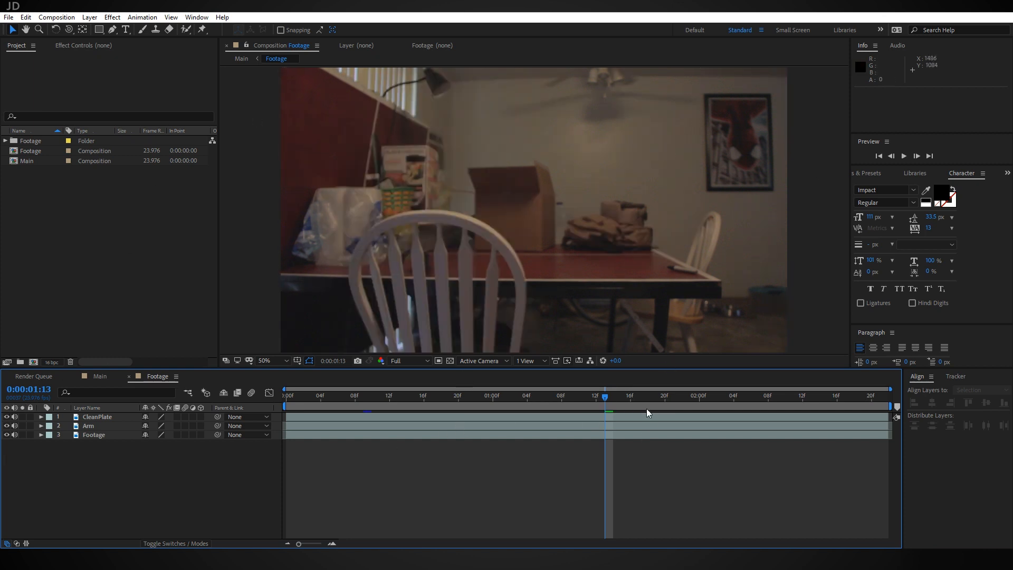
{"action": "scroll", "coordinate": [586, 232], "scroll_direction": "up", "scroll_amount": 2}
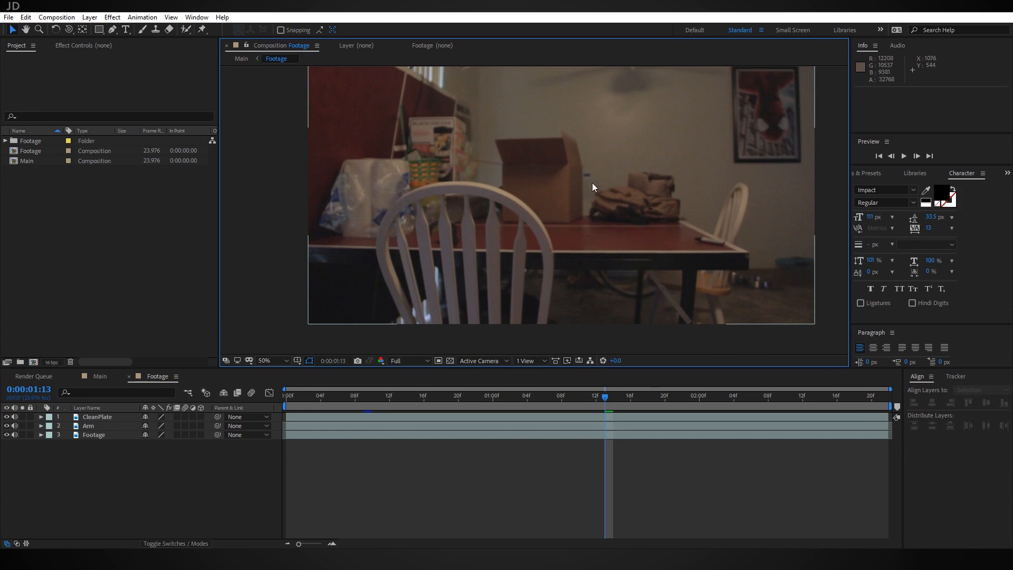
{"action": "scroll", "coordinate": [639, 227], "scroll_direction": "up", "scroll_amount": 3}
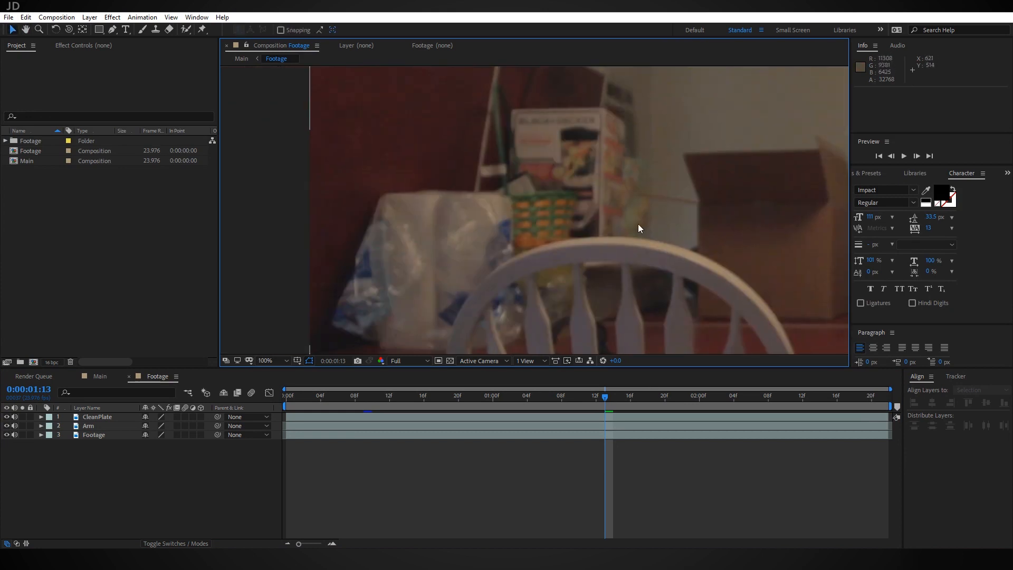
{"action": "left_click_drag", "start_coordinate": [561, 185], "coordinate": [524, 283]}
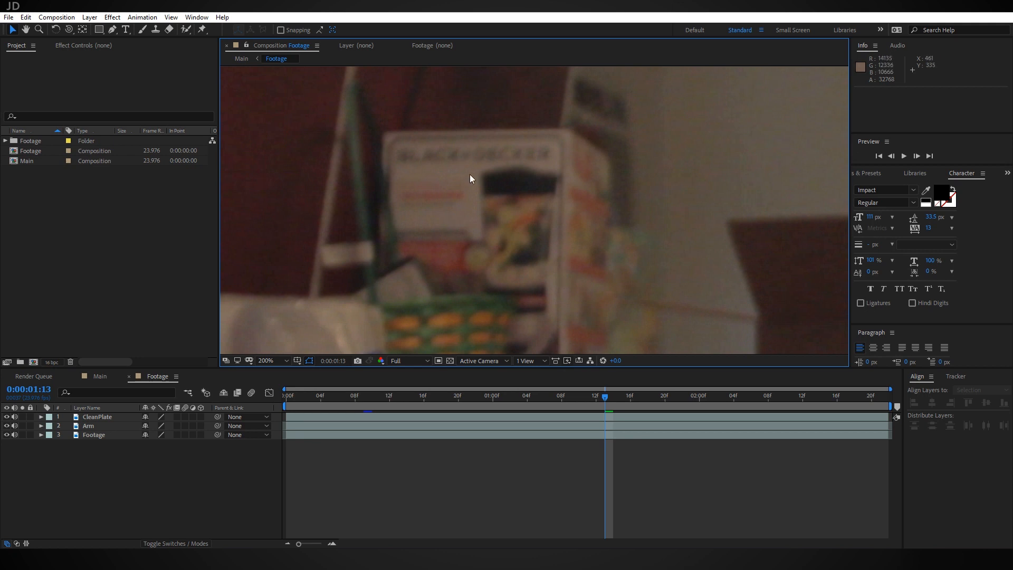
{"action": "scroll", "coordinate": [598, 237], "scroll_direction": "up", "scroll_amount": 2}
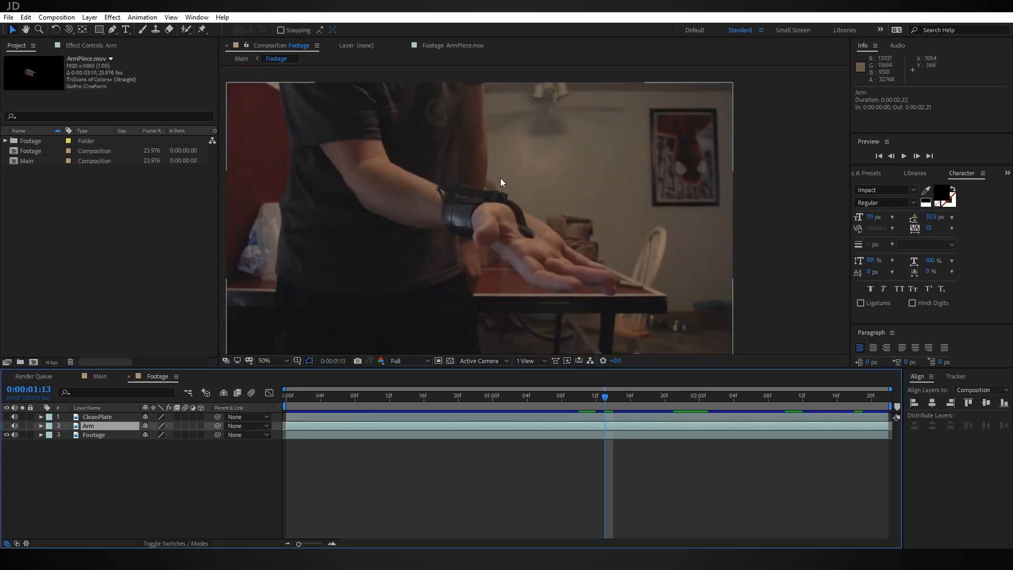
- Examine the wrist cleanup up close at 0:00:01:13 and 0:00:01:21 by toggling the Arm layer's visibility
{"action": "left_click", "coordinate": [7, 427]}
{"action": "middle_click_drag", "start_coordinate": [491, 280], "coordinate": [555, 245]}
{"action": "scroll", "coordinate": [560, 286], "scroll_direction": "up", "scroll_amount": 1}
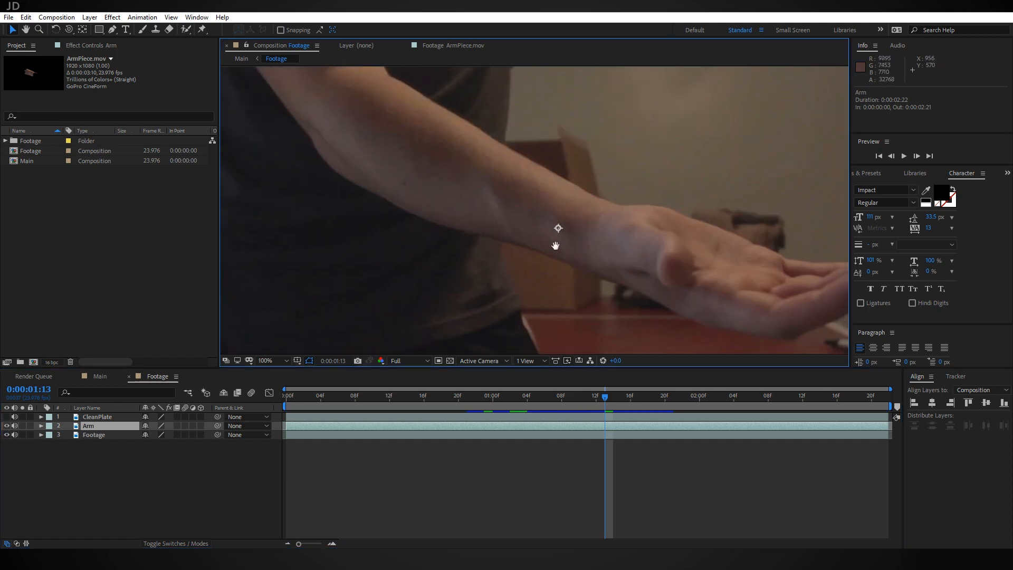
{"action": "left_click_drag", "start_coordinate": [594, 395], "coordinate": [676, 392]}
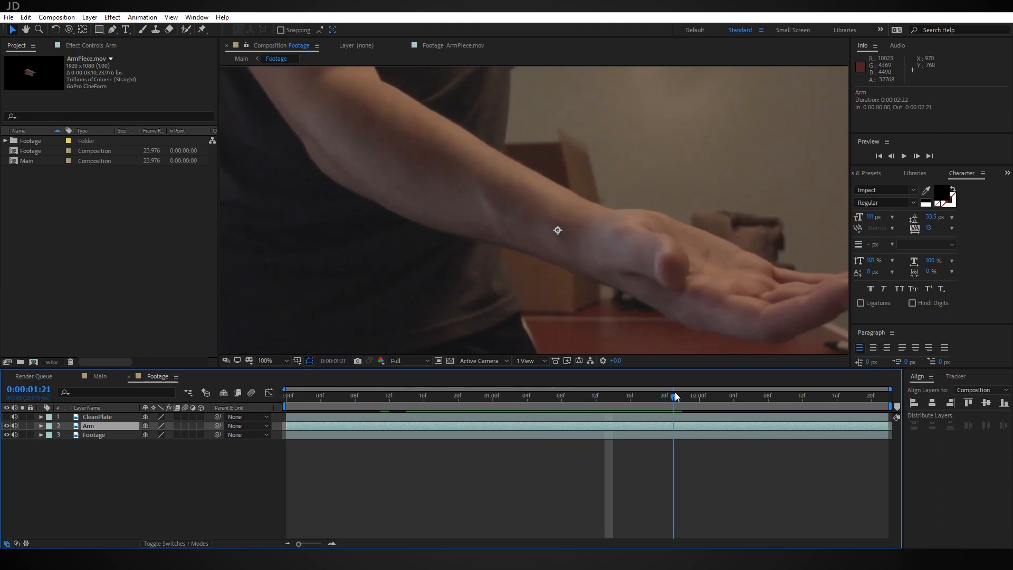
{"action": "left_click", "coordinate": [7, 426]}
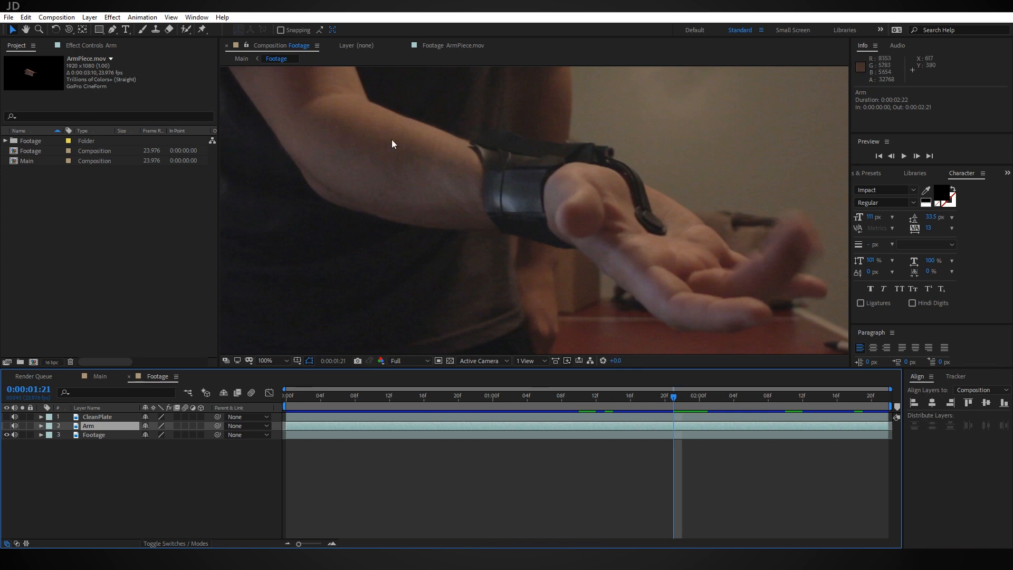
{"action": "left_click", "coordinate": [7, 426]}
- Open ArmPiece.mov from the Footage folder and examine the isolated arm patch close up at 0:00:01:03
{"action": "left_click", "coordinate": [6, 141]}
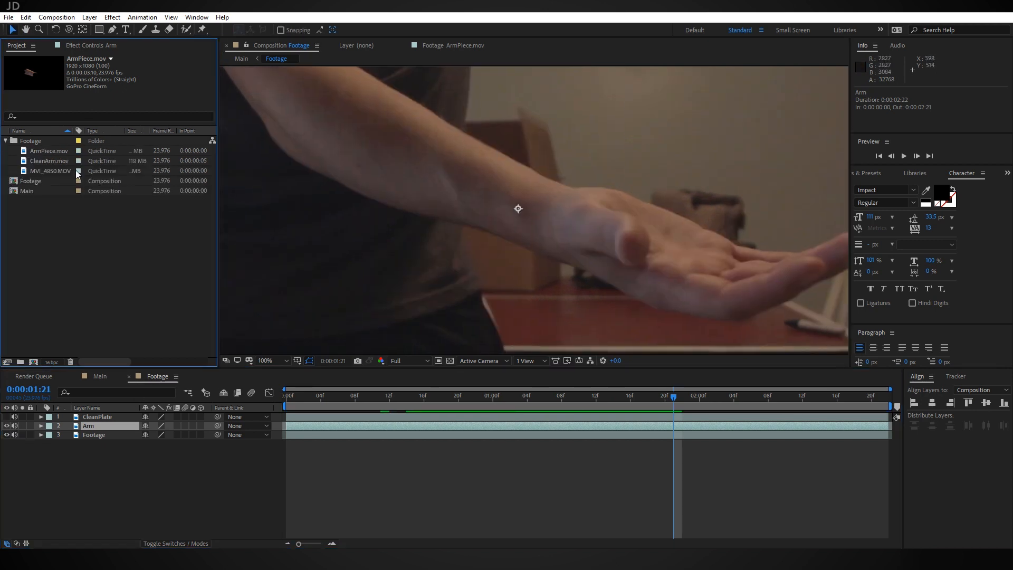
{"action": "double_click", "coordinate": [61, 152]}
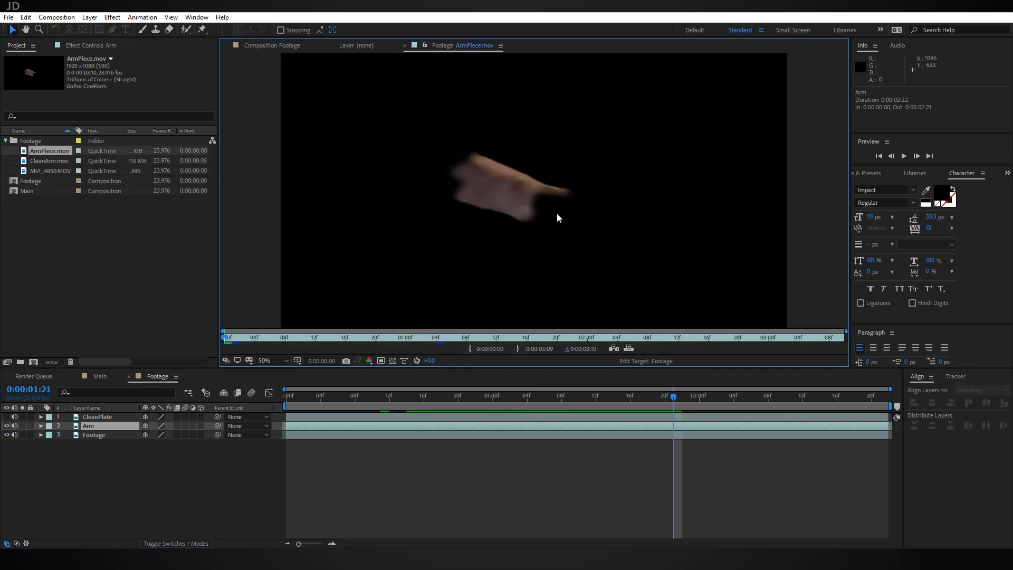
{"action": "scroll", "coordinate": [483, 197], "scroll_direction": "up", "scroll_amount": 2}
{"action": "mouse_move", "coordinate": [231, 342]}
{"action": "left_mouse_down"}
{"action": "mouse_move", "coordinate": [576, 333]}
{"action": "mouse_move", "coordinate": [429, 332]}
{"action": "left_mouse_up"}
{"action": "middle_click_drag", "start_coordinate": [479, 227], "coordinate": [524, 212]}
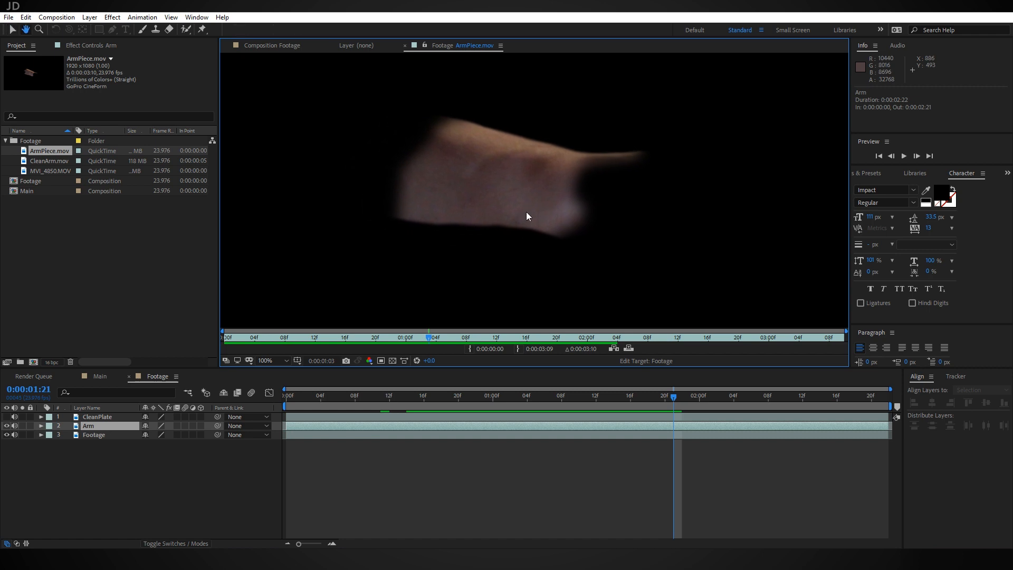
{"action": "scroll", "coordinate": [559, 223], "scroll_direction": "down", "scroll_amount": 2}
{"action": "scroll", "coordinate": [592, 230], "scroll_direction": "up", "scroll_amount": 2}
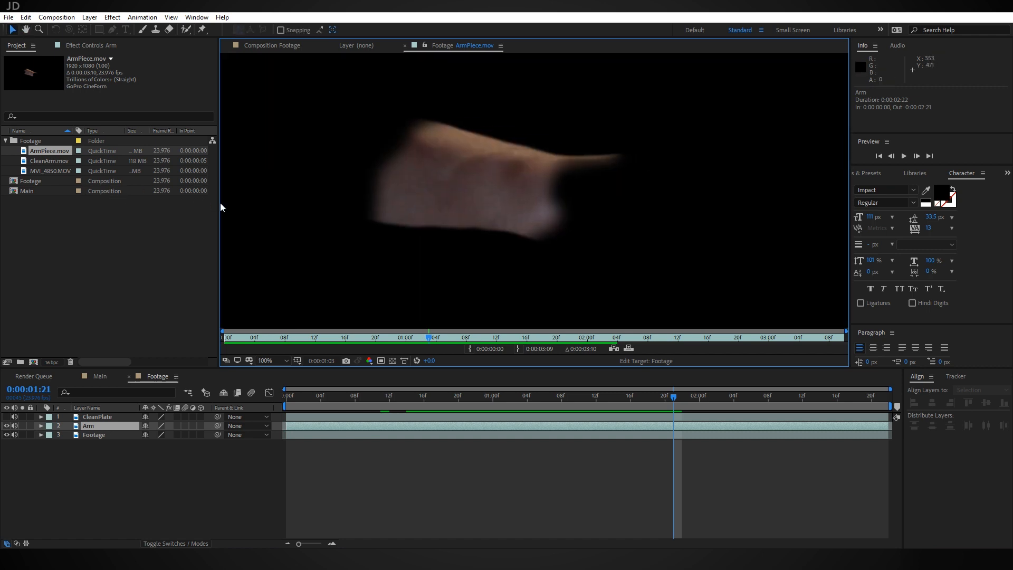
- Play CleanArm.mov and examine the wrist close up at 0:00:02:00 and 0:00:00:20
{"action": "double_click", "coordinate": [49, 161]}
{"action": "key", "text": "space"}
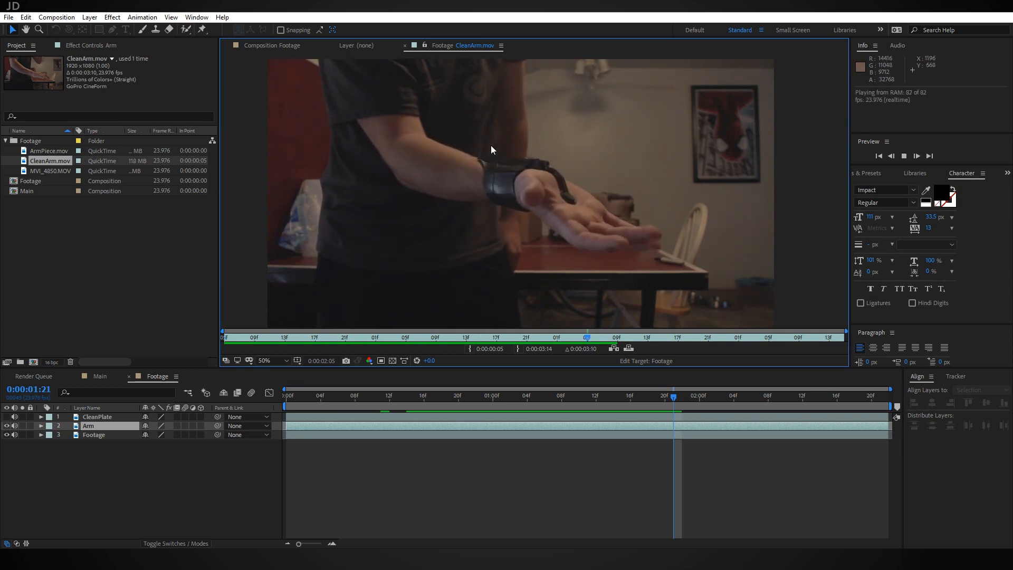
{"action": "left_click_drag", "start_coordinate": [574, 336], "coordinate": [549, 336]}
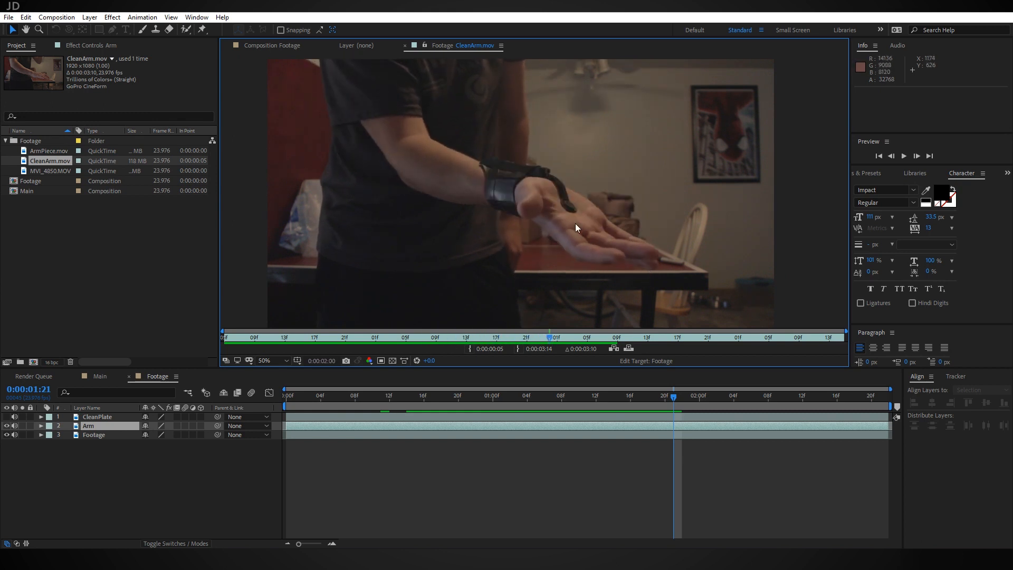
{"action": "scroll", "coordinate": [562, 206], "scroll_direction": "up", "scroll_amount": 4}
{"action": "scroll", "coordinate": [562, 197], "scroll_direction": "down", "scroll_amount": 2}
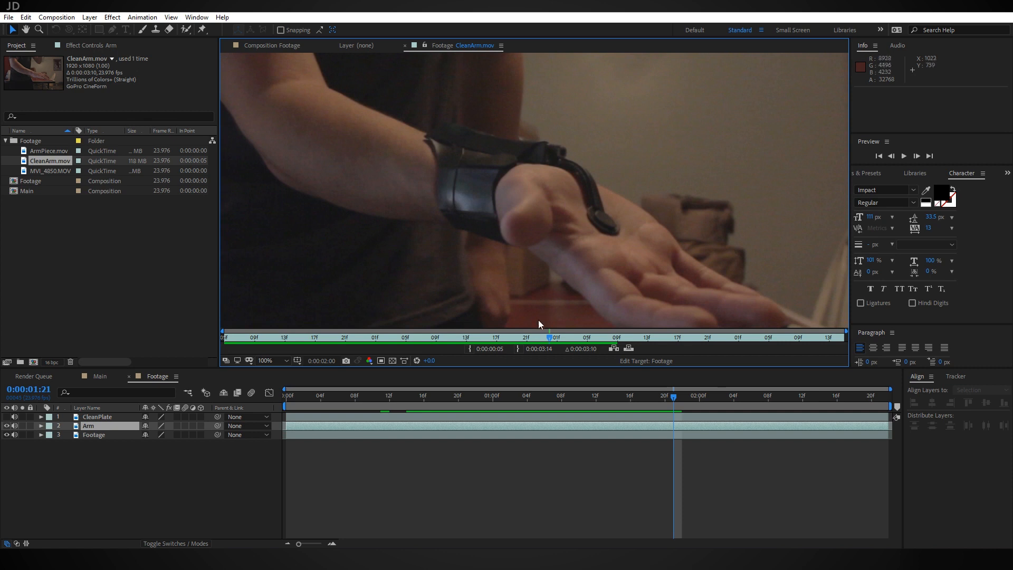
{"action": "left_click_drag", "start_coordinate": [529, 337], "coordinate": [338, 334]}
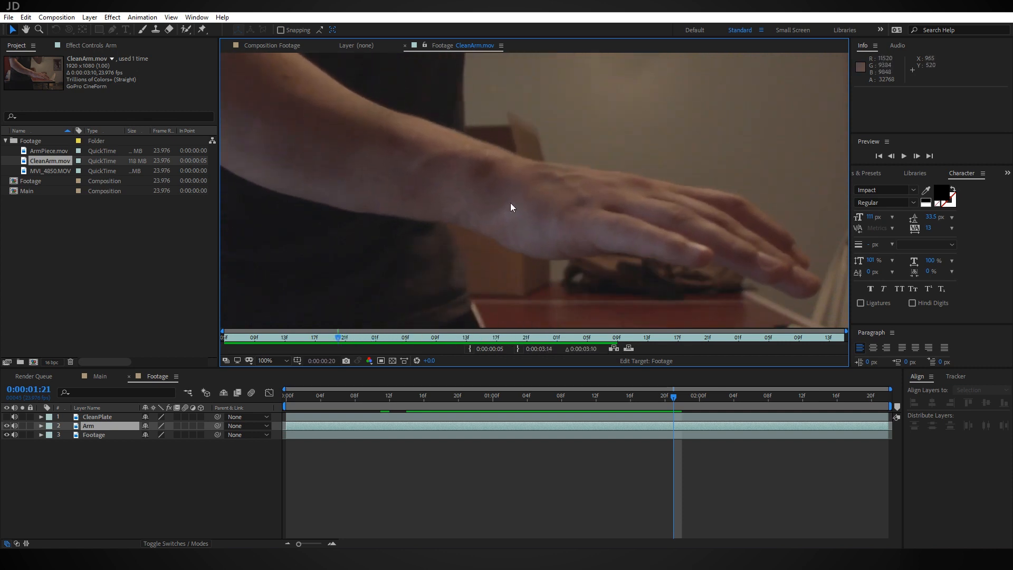
{"action": "left_click_drag", "start_coordinate": [550, 205], "coordinate": [577, 207]}
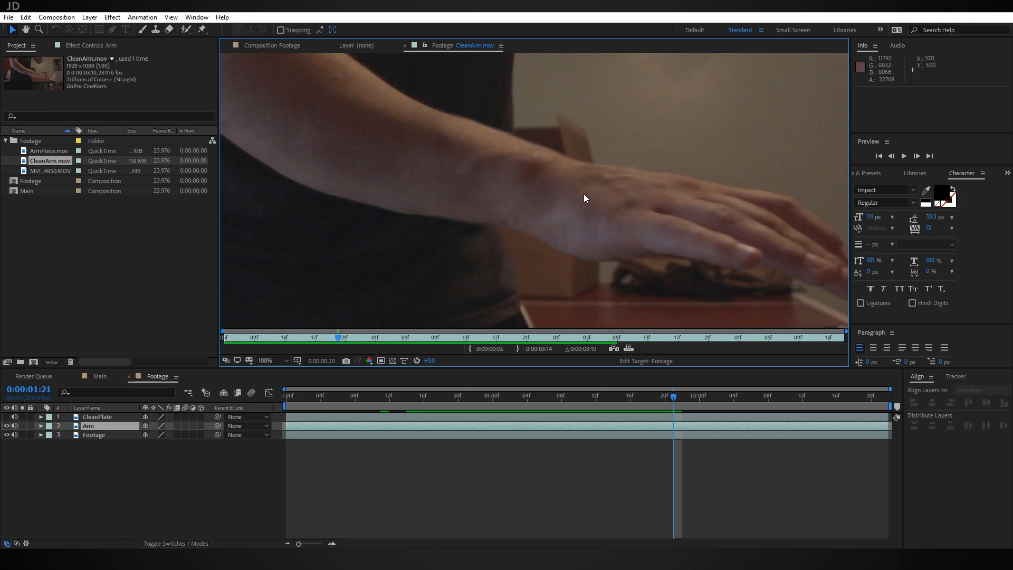
{"action": "scroll", "coordinate": [583, 194], "scroll_direction": "down", "scroll_amount": 2}
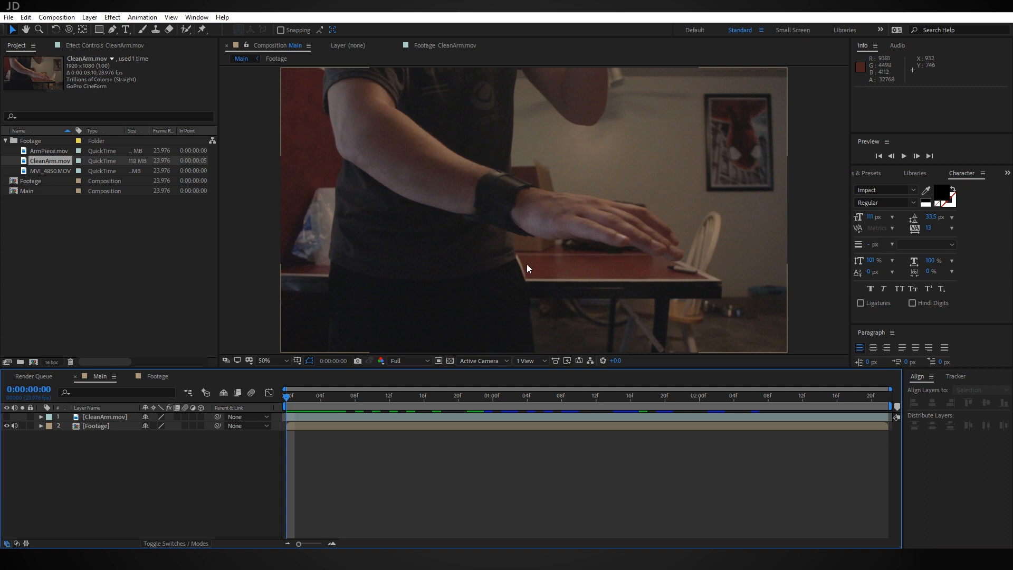
- Review the Main composition and move the Footage layer above the CleanArm.mov layer
{"action": "left_click_drag", "start_coordinate": [350, 401], "coordinate": [691, 399]}
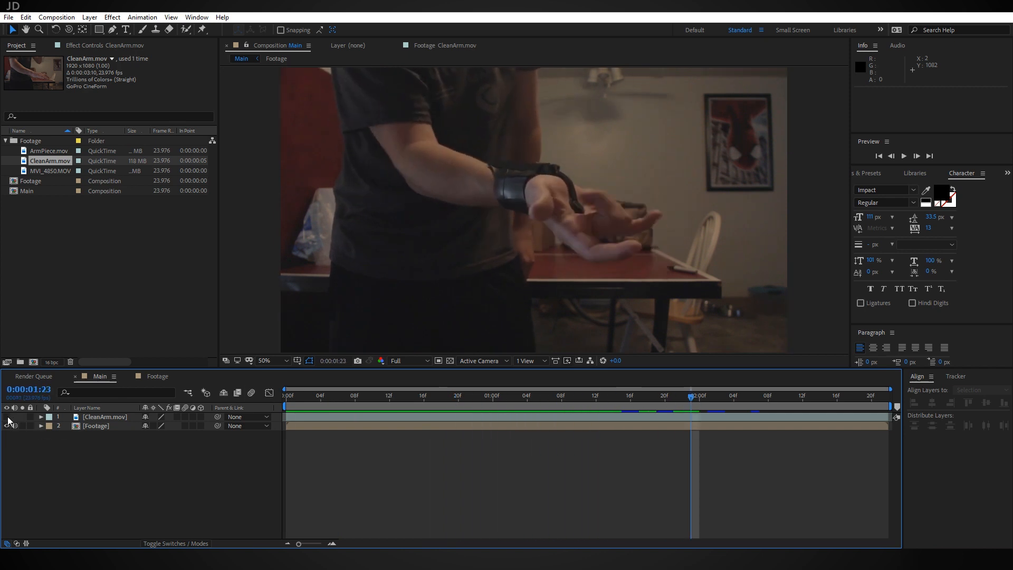
{"action": "left_click_drag", "start_coordinate": [549, 405], "coordinate": [467, 404]}
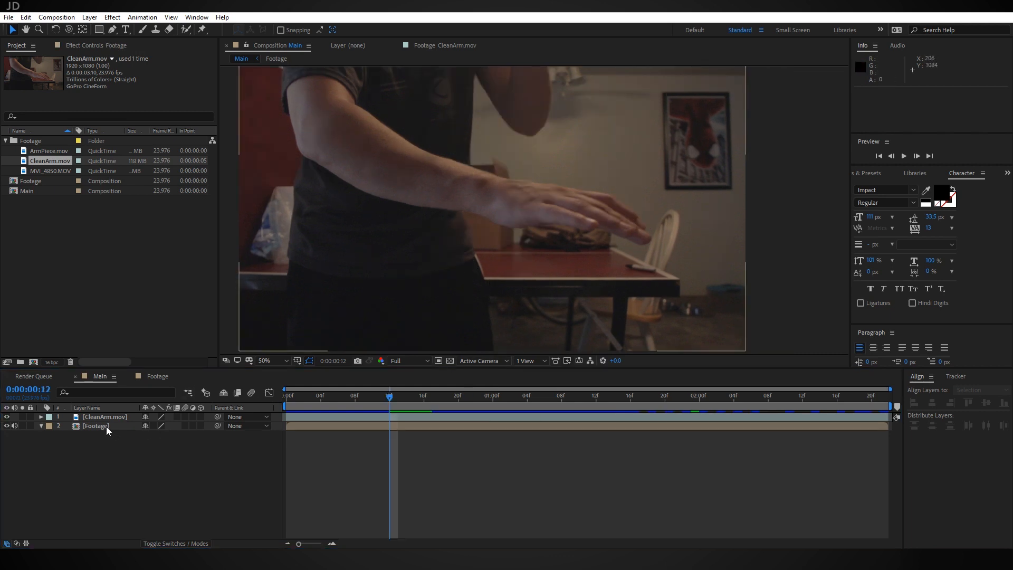
{"action": "left_click_drag", "start_coordinate": [106, 426], "coordinate": [115, 414]}
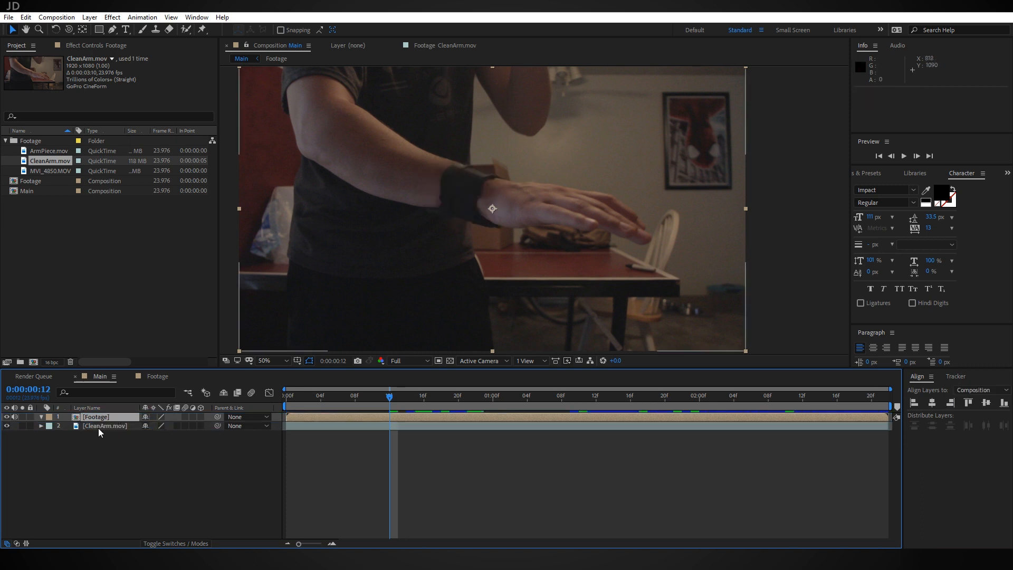
{"action": "left_click", "coordinate": [99, 428]}
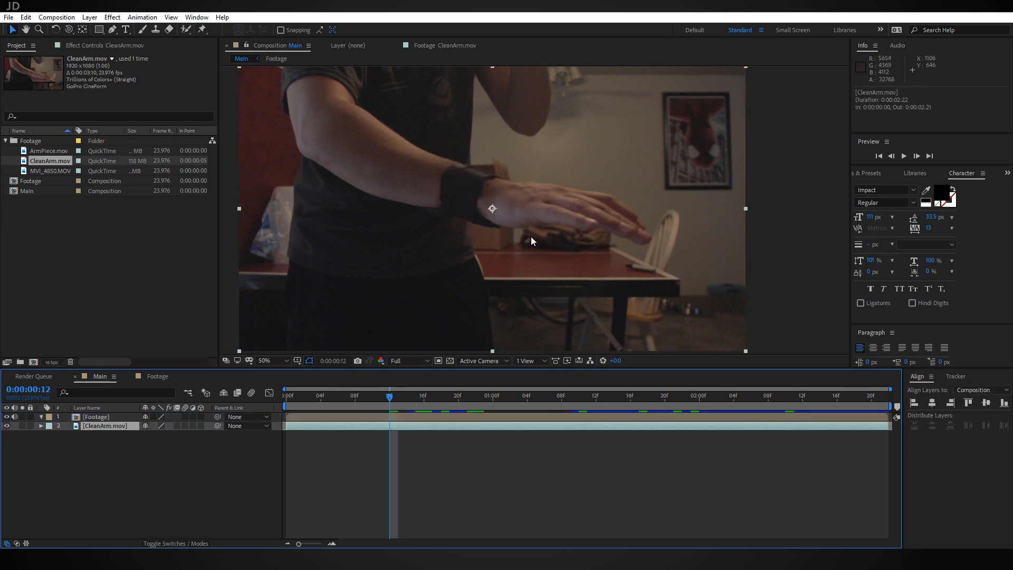
- Move the playhead to 0:00:00:16, checking the transition frame with the Footage layer hidden and shown
{"action": "middle_click_drag", "start_coordinate": [540, 246], "coordinate": [563, 242]}
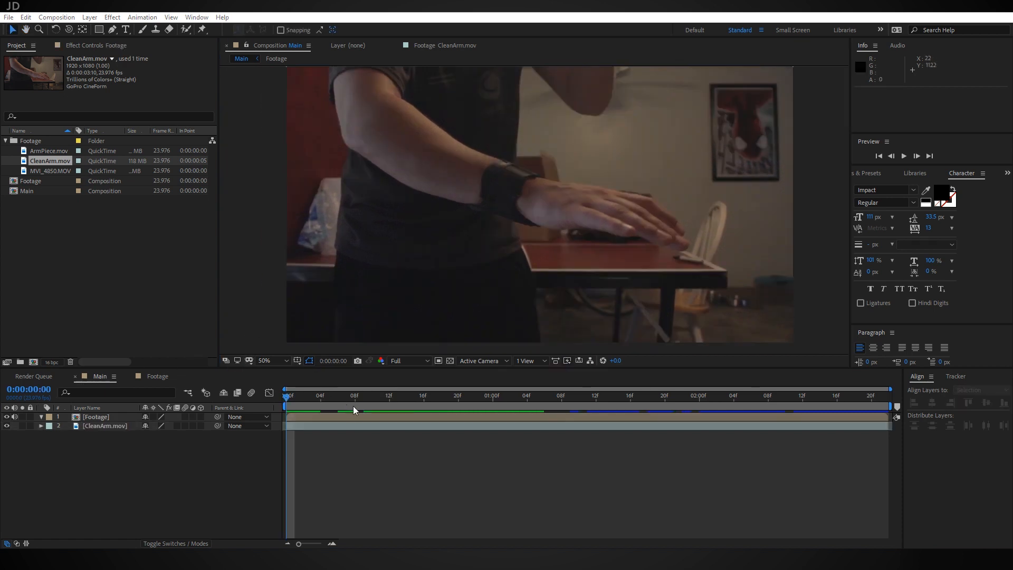
{"action": "left_click_drag", "start_coordinate": [321, 394], "coordinate": [416, 409]}
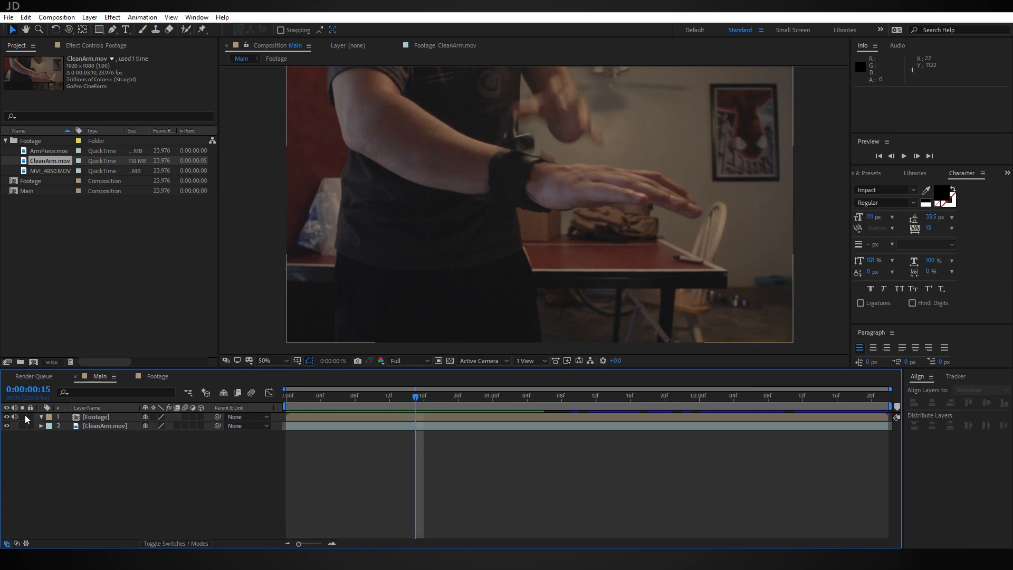
{"action": "left_click", "coordinate": [7, 417]}
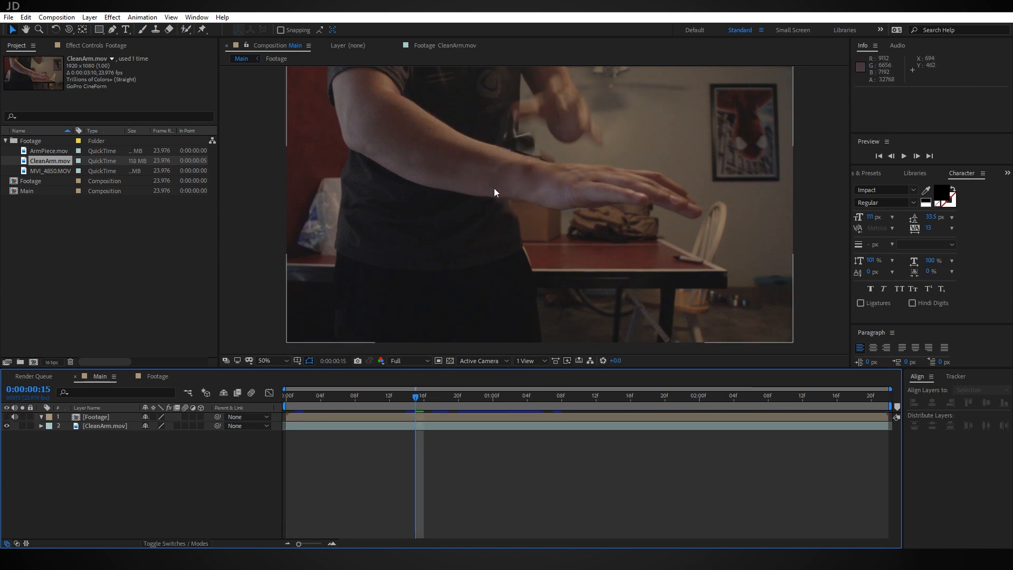
{"action": "left_click_drag", "start_coordinate": [418, 396], "coordinate": [423, 397]}
{"action": "left_click", "coordinate": [7, 417]}
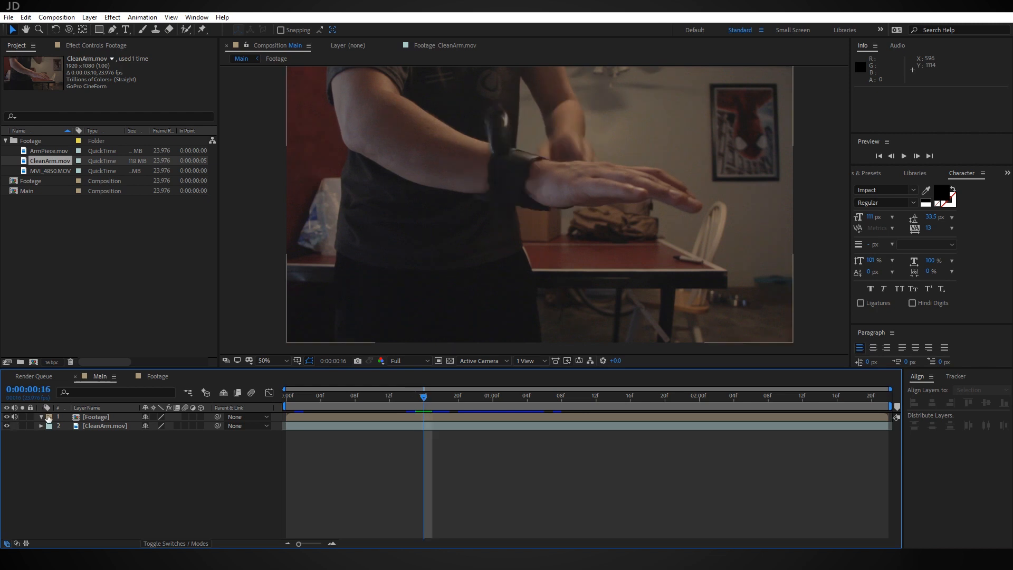
- Trim the start of the Footage layer to 0:00:00:16
{"action": "left_click", "coordinate": [101, 417]}
{"action": "mouse_move", "coordinate": [288, 416]}
{"action": "left_mouse_down"}
{"action": "mouse_move", "coordinate": [423, 420]}
{"action": "mouse_move", "coordinate": [285, 417]}
{"action": "left_mouse_up"}
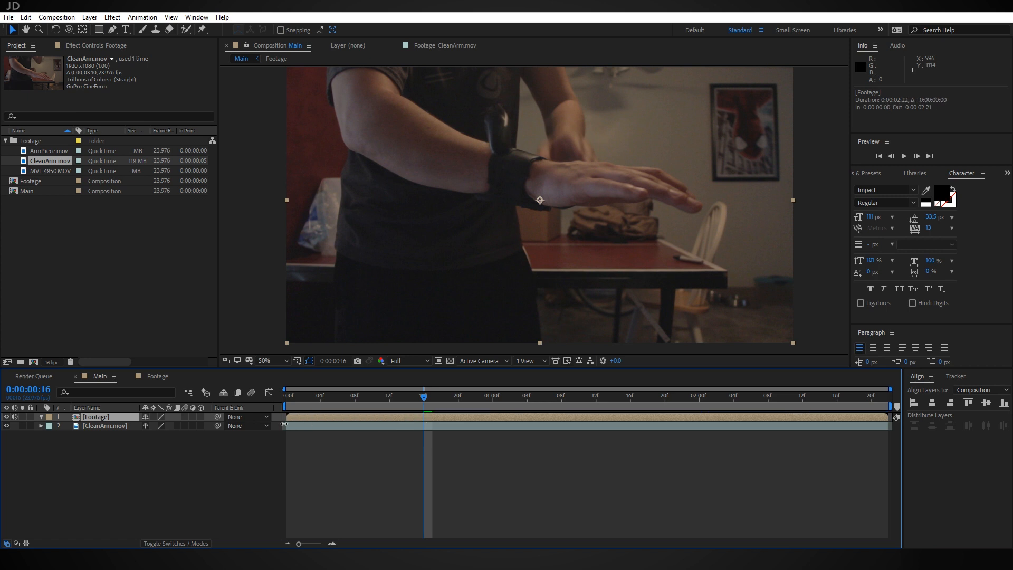
{"action": "key", "text": "alt+bracketleft"}
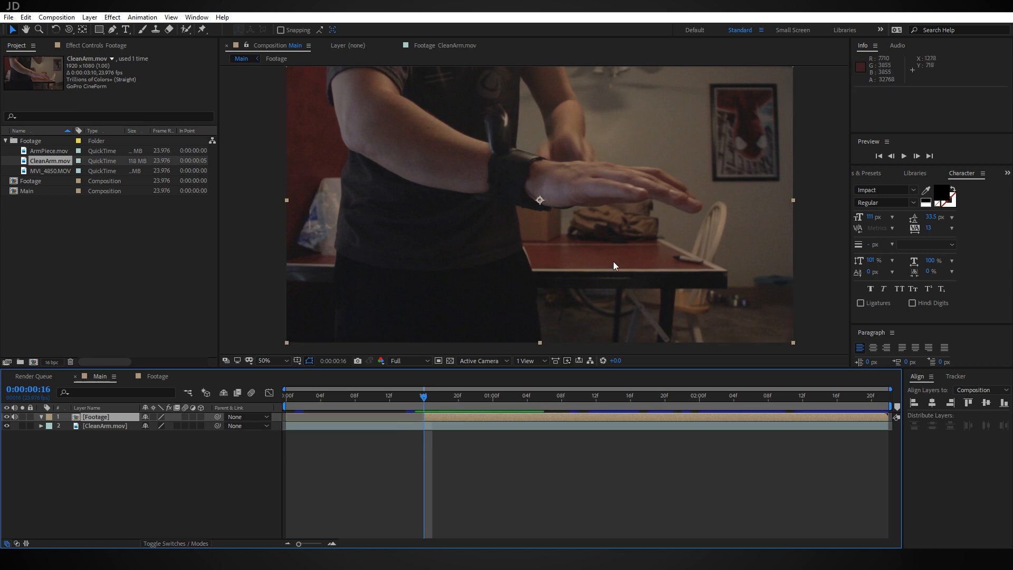
- Add a null object to the Main composition with the view enlarged to 100% around the wrist
{"action": "middle_click_drag", "start_coordinate": [534, 226], "coordinate": [503, 265]}
{"action": "scroll", "coordinate": [524, 230], "scroll_direction": "up", "scroll_amount": 1}
{"action": "scroll", "coordinate": [580, 264], "scroll_direction": "down", "scroll_amount": 1}
{"action": "middle_click_drag", "start_coordinate": [581, 285], "coordinate": [600, 246]}
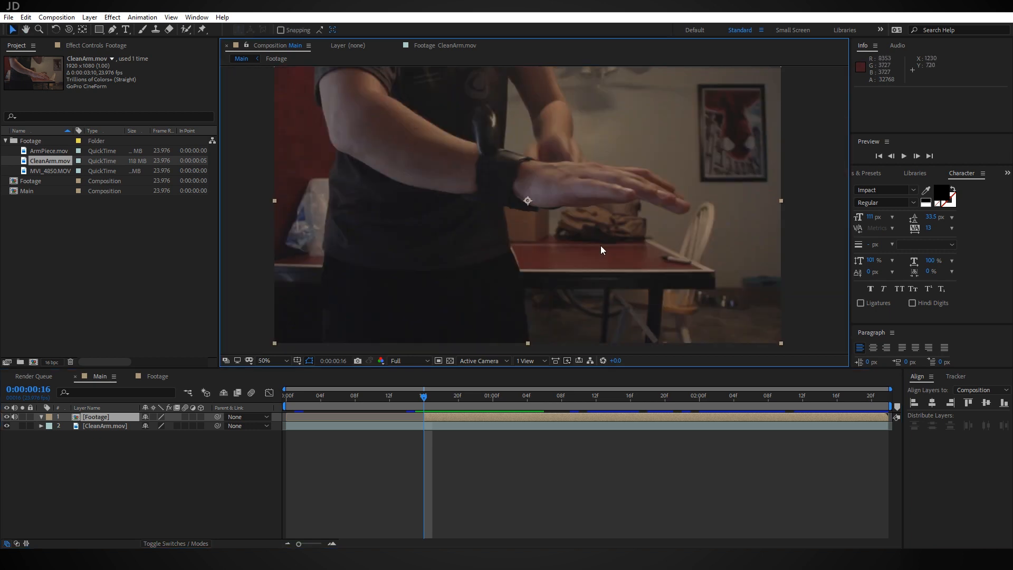
{"action": "key", "text": "period"}
{"action": "left_click", "coordinate": [90, 17]}
{"action": "mouse_move", "coordinate": [99, 31]}
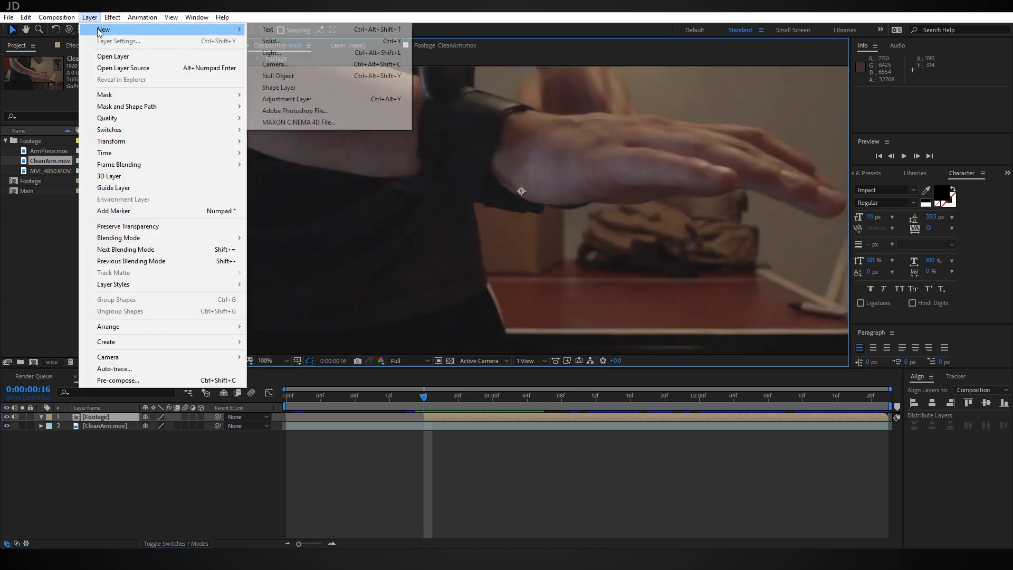
{"action": "left_click", "coordinate": [277, 75]}
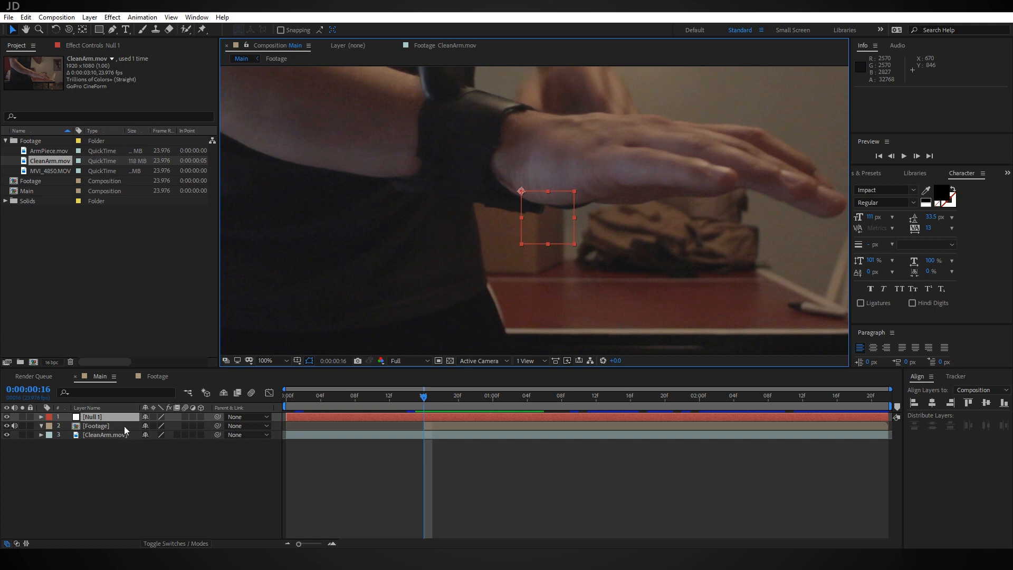
- Start a Track Motion on the Footage layer in the Main composition, with the view enlarged around the wristband
{"action": "left_click", "coordinate": [129, 427]}
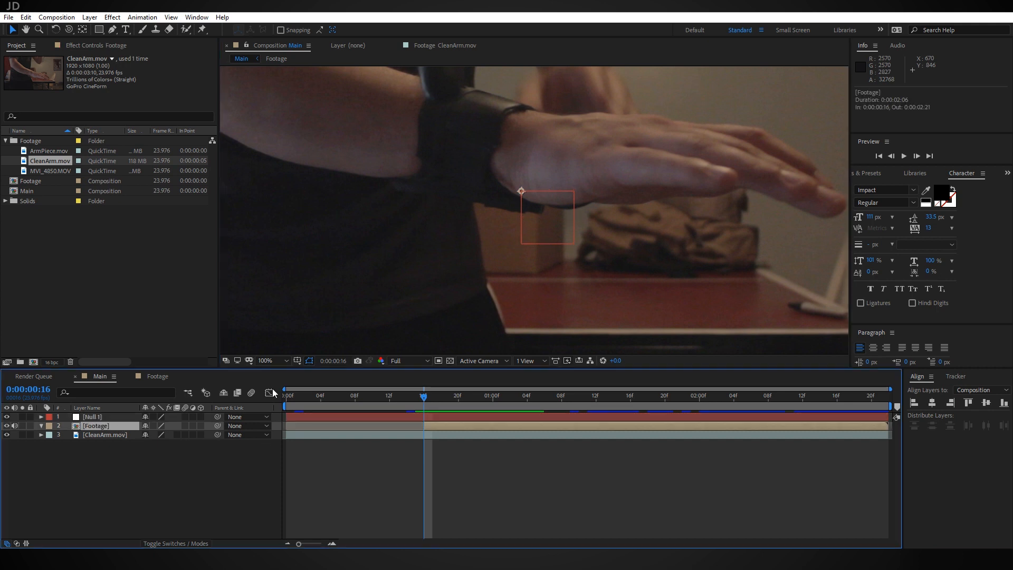
{"action": "left_click", "coordinate": [961, 375]}
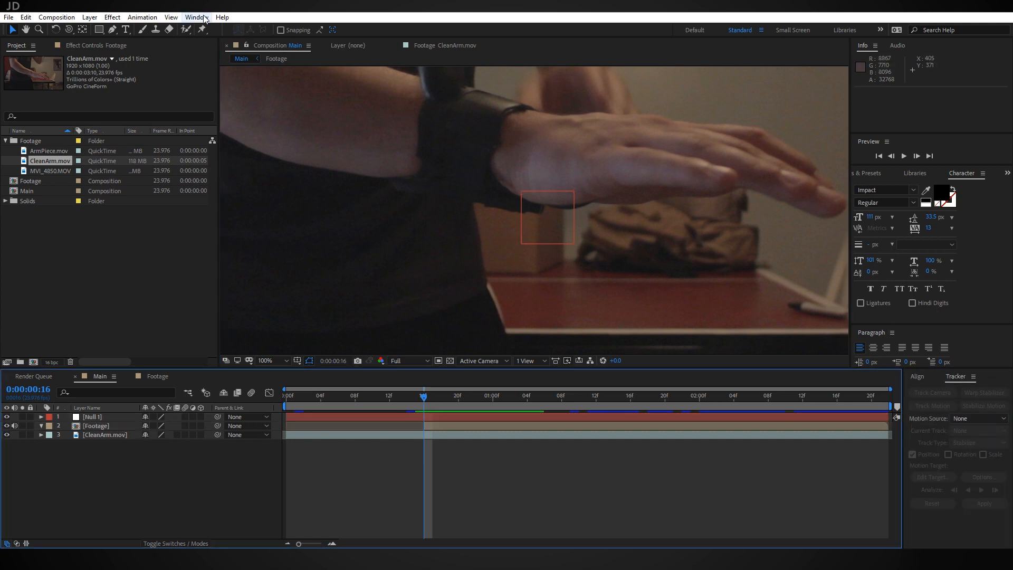
{"action": "left_click", "coordinate": [196, 18]}
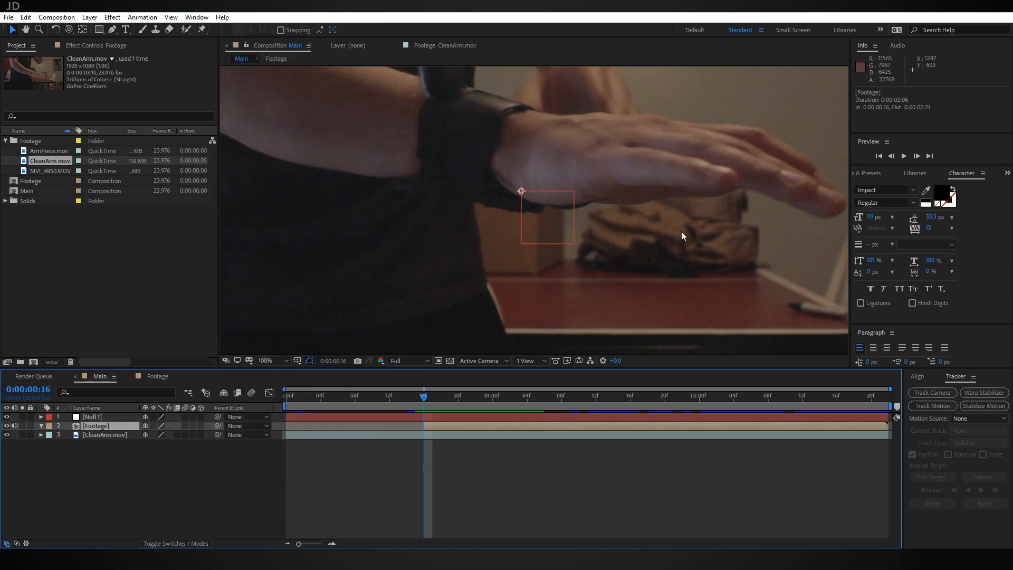
{"action": "middle_click_drag", "start_coordinate": [565, 198], "coordinate": [543, 227]}
{"action": "scroll", "coordinate": [544, 229], "scroll_direction": "up", "scroll_amount": 1}
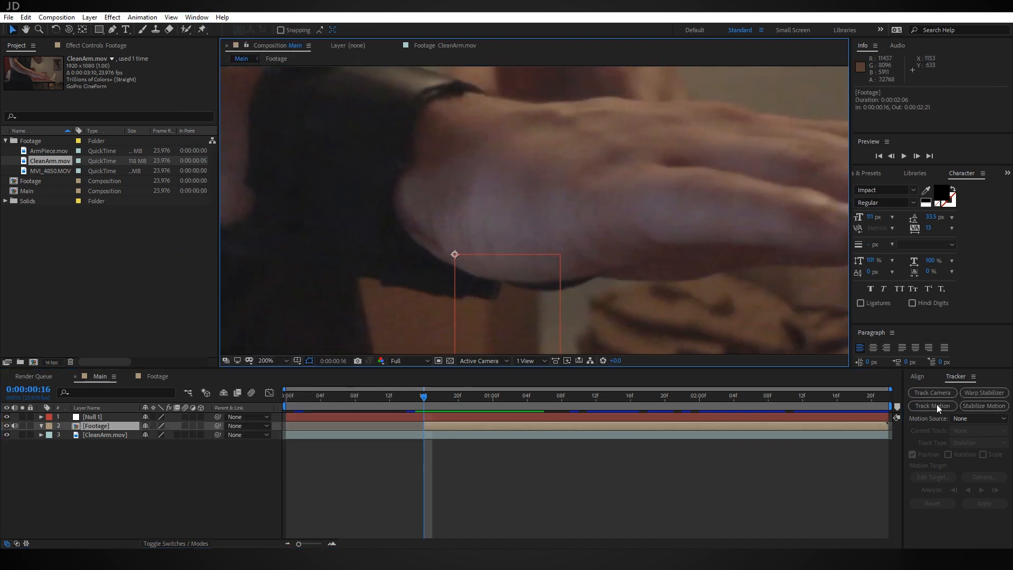
{"action": "left_click", "coordinate": [949, 406]}
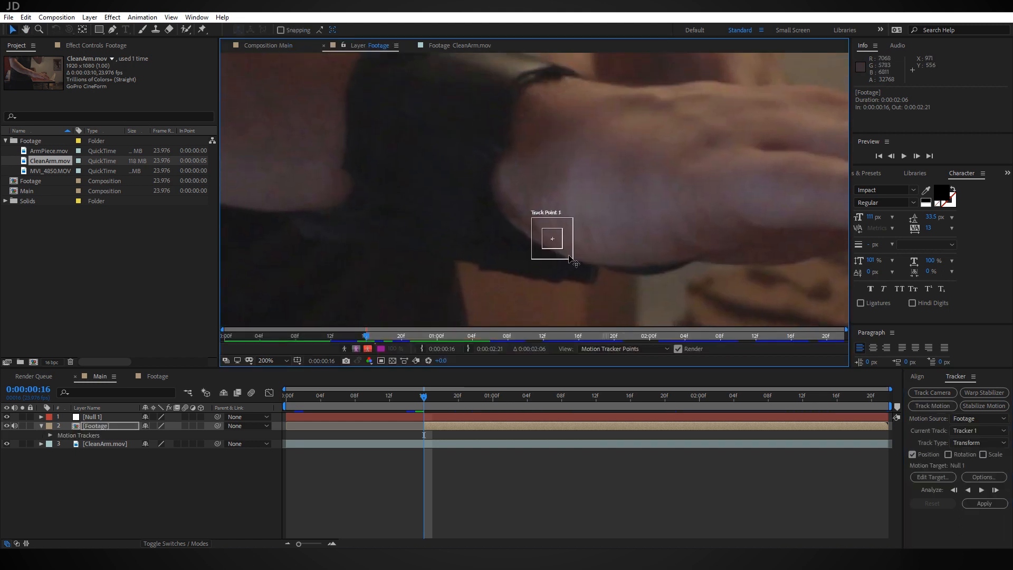
- Enlarge Track Point 1 and place it on the edge between the black wristband and the hand
{"action": "left_click_drag", "start_coordinate": [559, 242], "coordinate": [551, 189]}
{"action": "scroll", "coordinate": [560, 197], "scroll_direction": "up", "scroll_amount": 4}
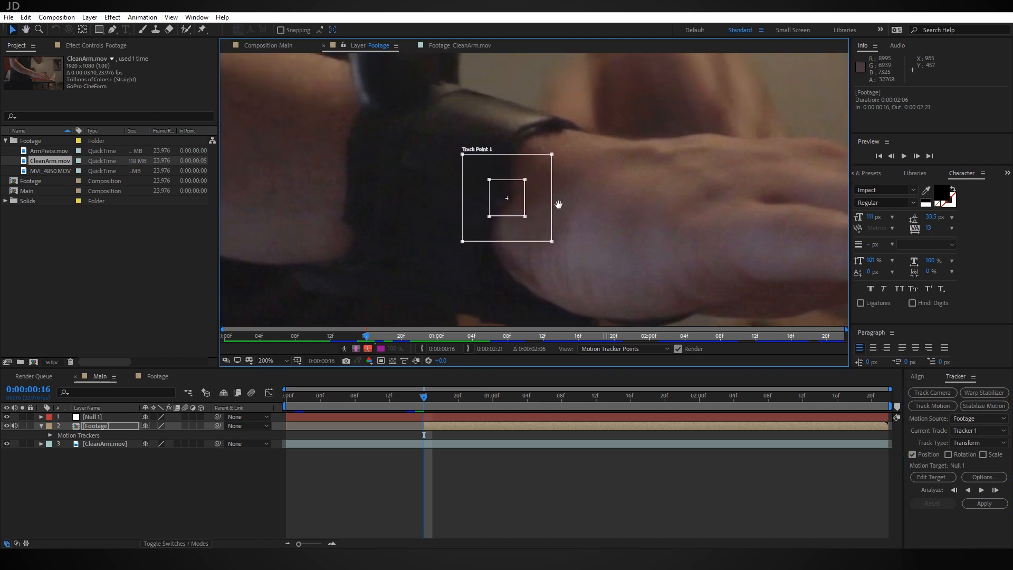
- Analyze the track point forward frame by frame from 0:00:00:16 to 0:00:01:05
{"action": "left_click", "coordinate": [995, 490]}
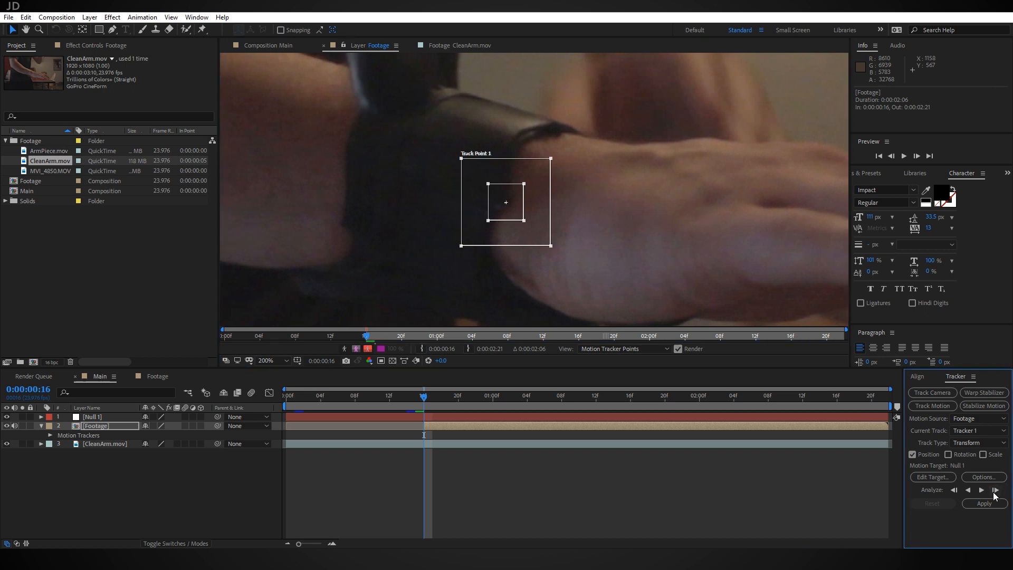
{"action": "left_click", "coordinate": [995, 490]}
{"action": "left_click", "coordinate": [995, 490]}
{"action": "left_click", "coordinate": [995, 490]}
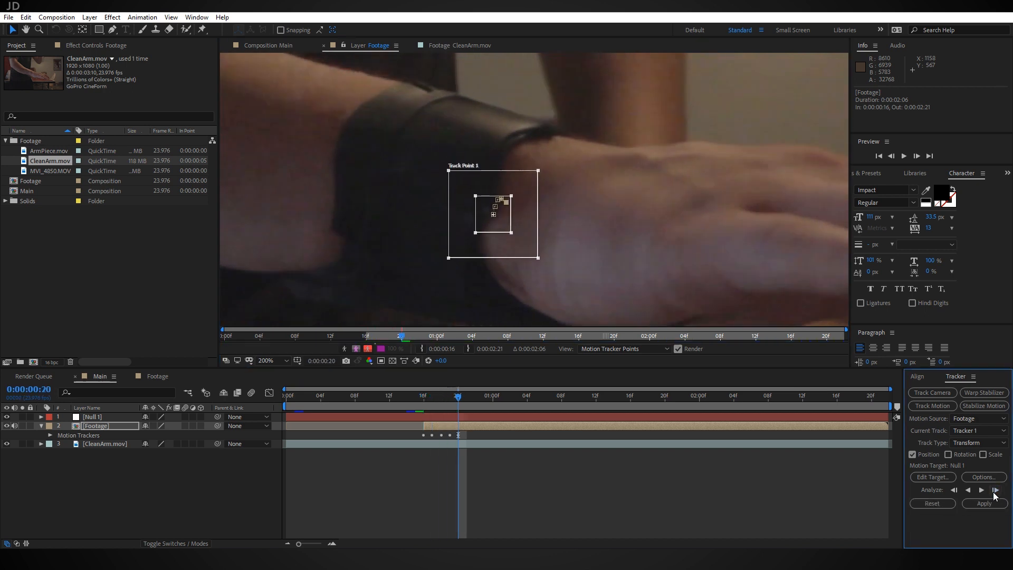
{"action": "left_click", "coordinate": [995, 490]}
{"action": "left_click", "coordinate": [995, 490]}
{"action": "left_click", "coordinate": [994, 490]}
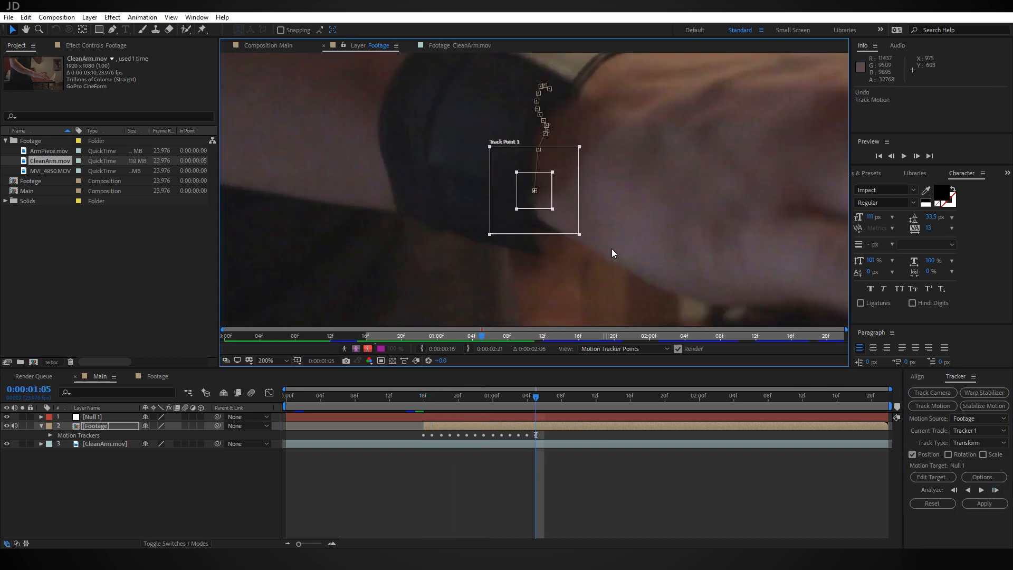
{"action": "left_click_drag", "start_coordinate": [590, 214], "coordinate": [580, 233]}
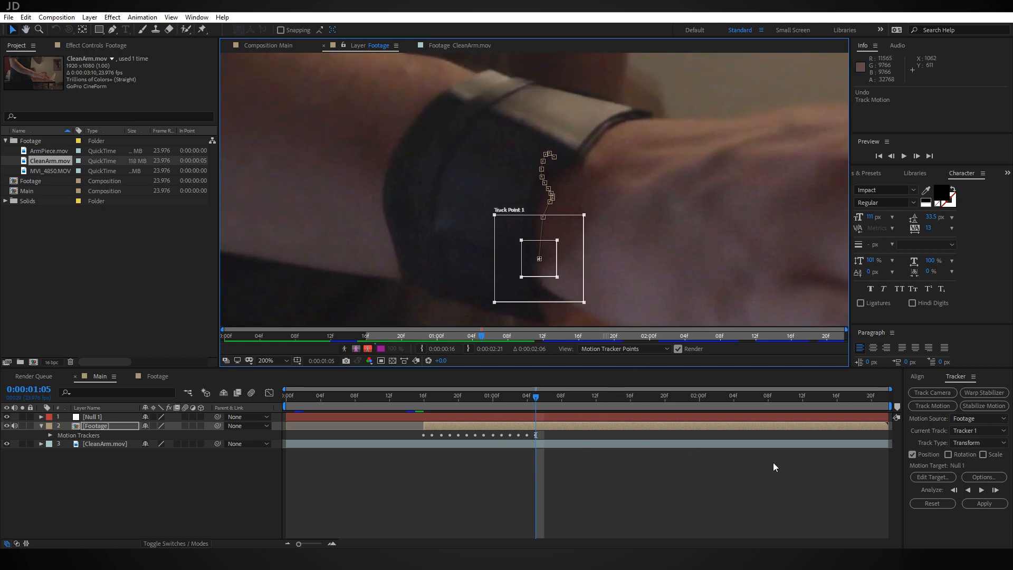
- Choose Null 1 as the motion target and apply the tracked motion to its X and Y dimensions
{"action": "left_click", "coordinate": [947, 478]}
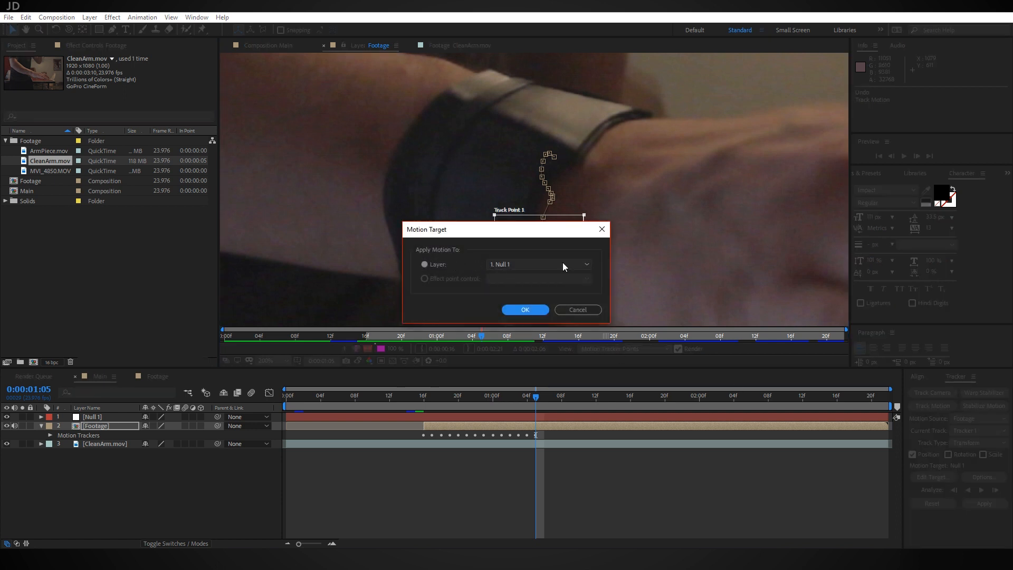
{"action": "left_click", "coordinate": [526, 310]}
{"action": "left_click", "coordinate": [984, 503]}
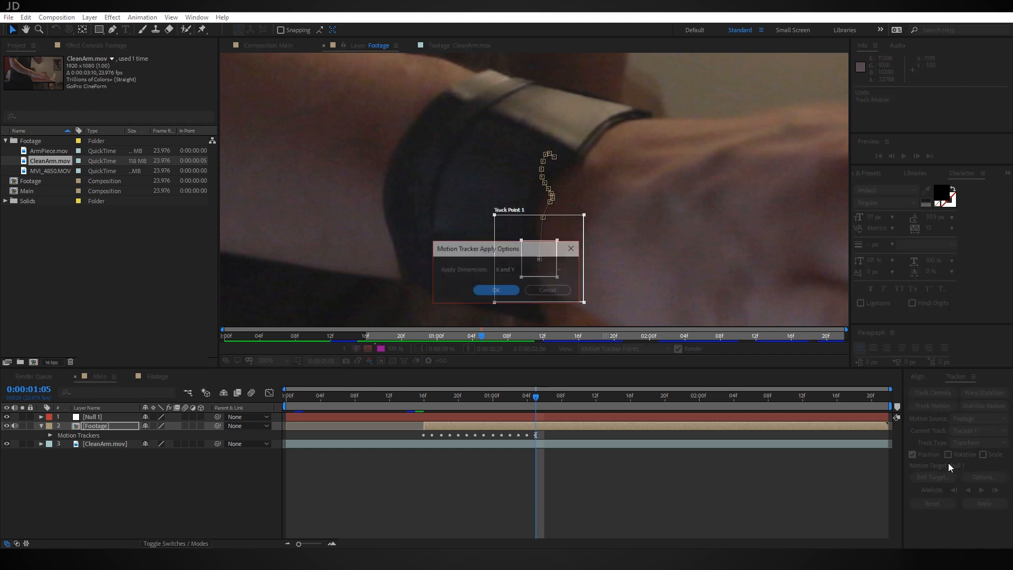
{"action": "left_click", "coordinate": [495, 291]}
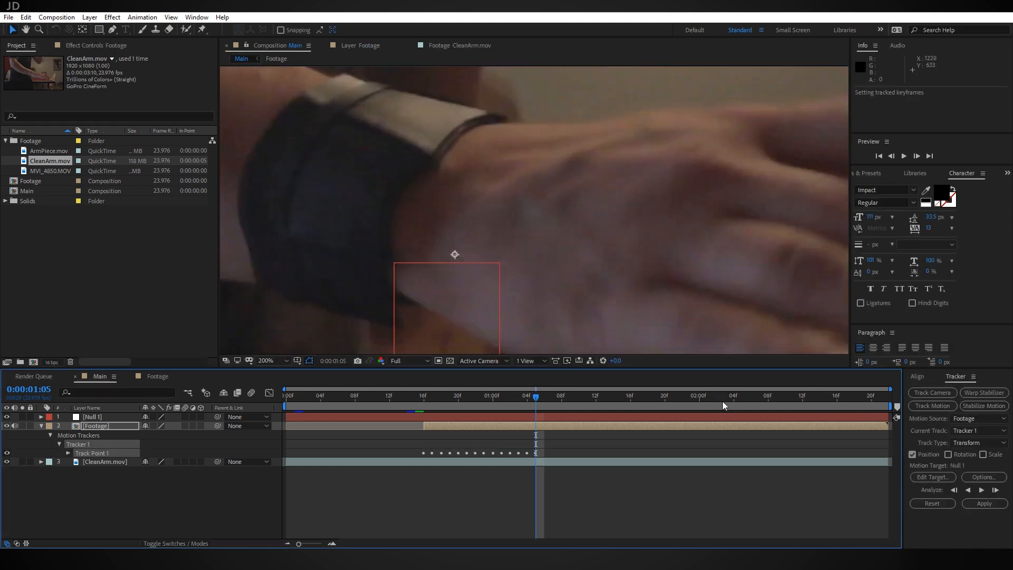
- Create a black 1920 x 1080 px solid named Matte in the Main composition
{"action": "left_click", "coordinate": [93, 18]}
{"action": "mouse_move", "coordinate": [105, 32]}
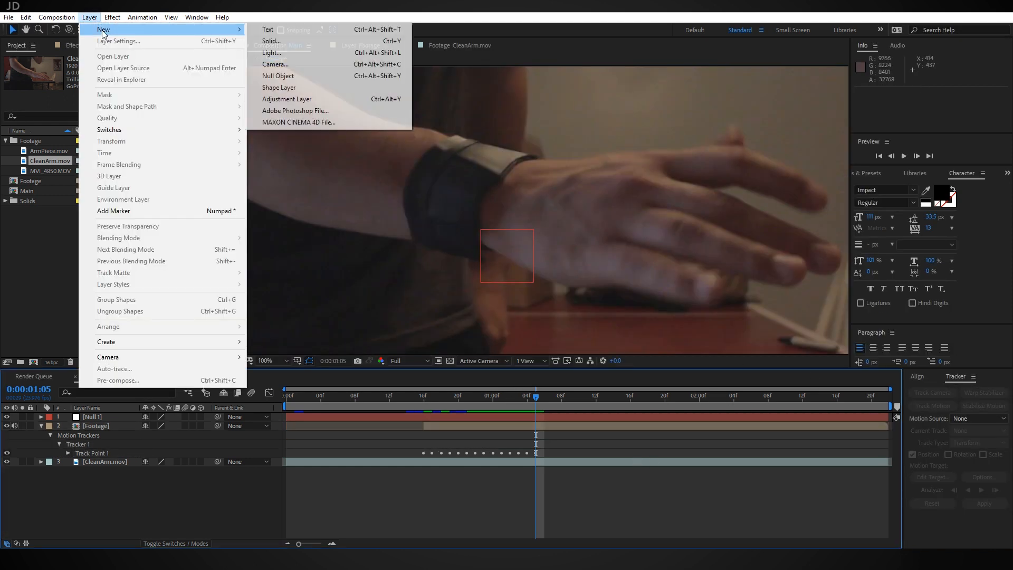
{"action": "left_click", "coordinate": [311, 41]}
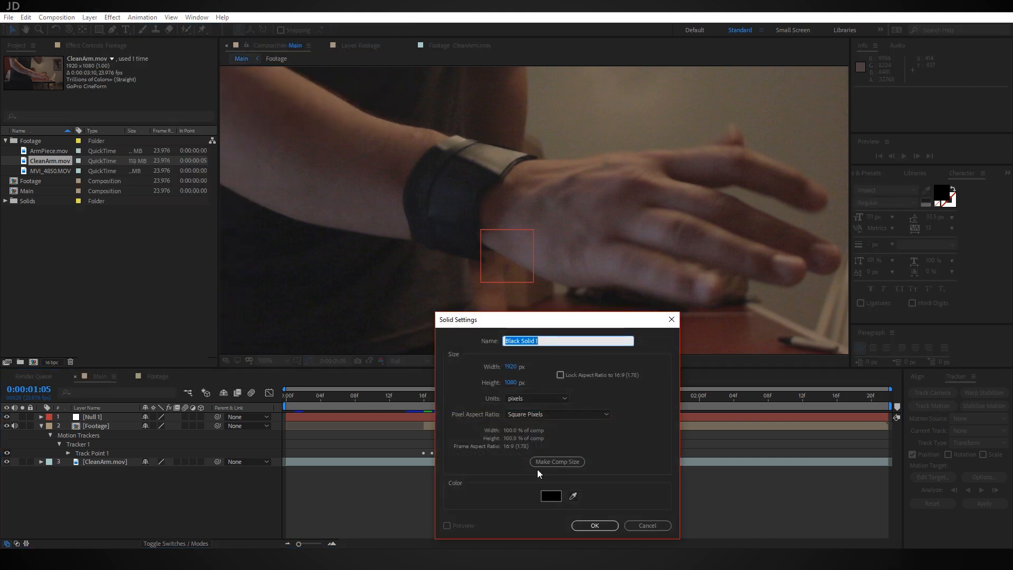
{"action": "type", "text": "Matte"}
{"action": "key", "text": "Return"}
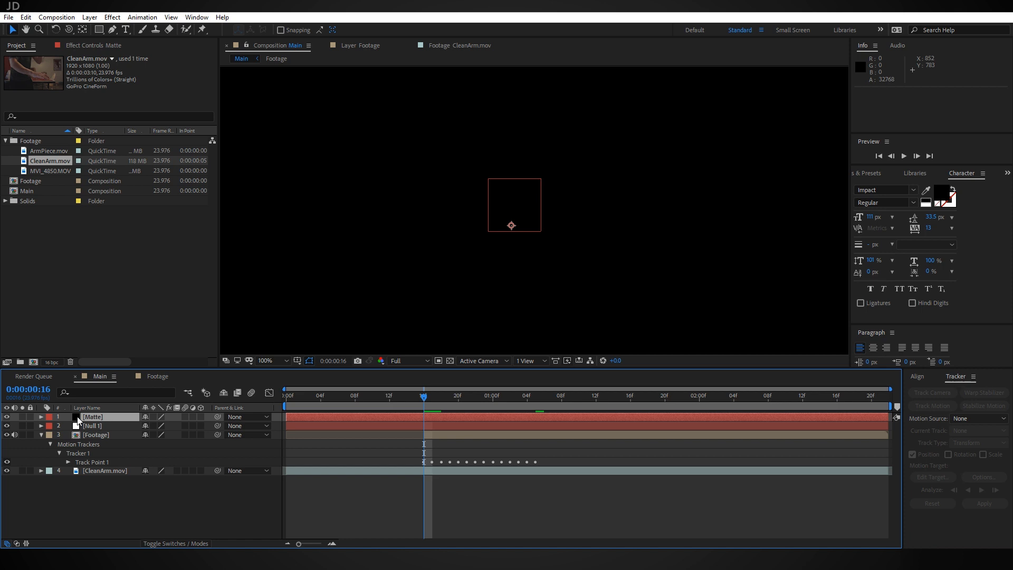
- Parent the Matte layer to Null 1 at 0:00:00:16 and hide the Matte layer
{"action": "left_click_drag", "start_coordinate": [217, 418], "coordinate": [124, 427]}
{"action": "scroll", "coordinate": [486, 199], "scroll_direction": "down", "scroll_amount": 4}
{"action": "scroll", "coordinate": [506, 232], "scroll_direction": "up", "scroll_amount": 2}
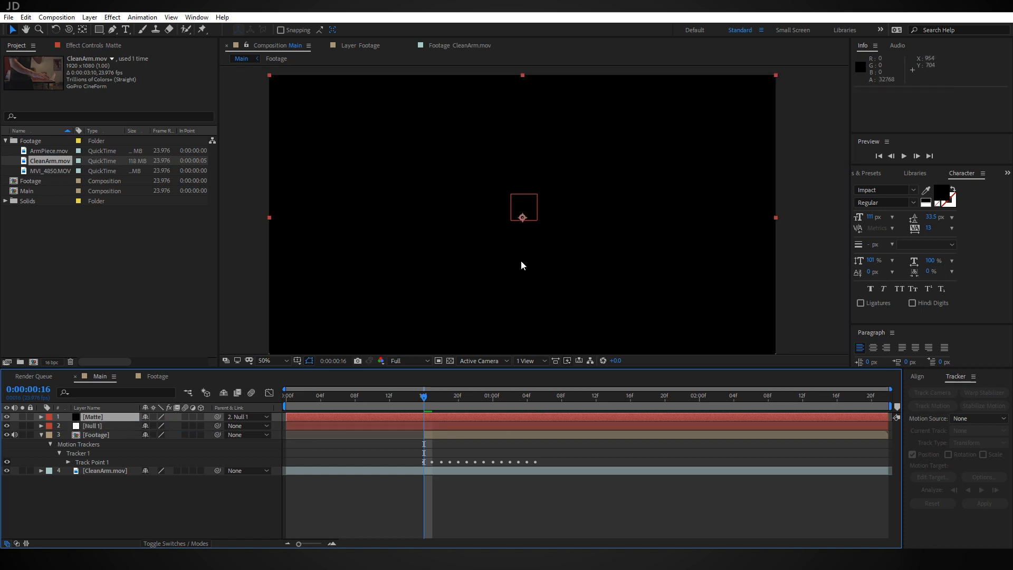
{"action": "left_click", "coordinate": [442, 396]}
{"action": "mouse_move", "coordinate": [443, 398]}
{"action": "left_mouse_down"}
{"action": "mouse_move", "coordinate": [518, 401]}
{"action": "mouse_move", "coordinate": [423, 398]}
{"action": "left_mouse_up"}
{"action": "left_click", "coordinate": [7, 417]}
- Draw a closed Pen tool mask on the Matte layer around the upper section of the wristband, along its edge beside the hand
{"action": "scroll", "coordinate": [514, 232], "scroll_direction": "up", "scroll_amount": 4}
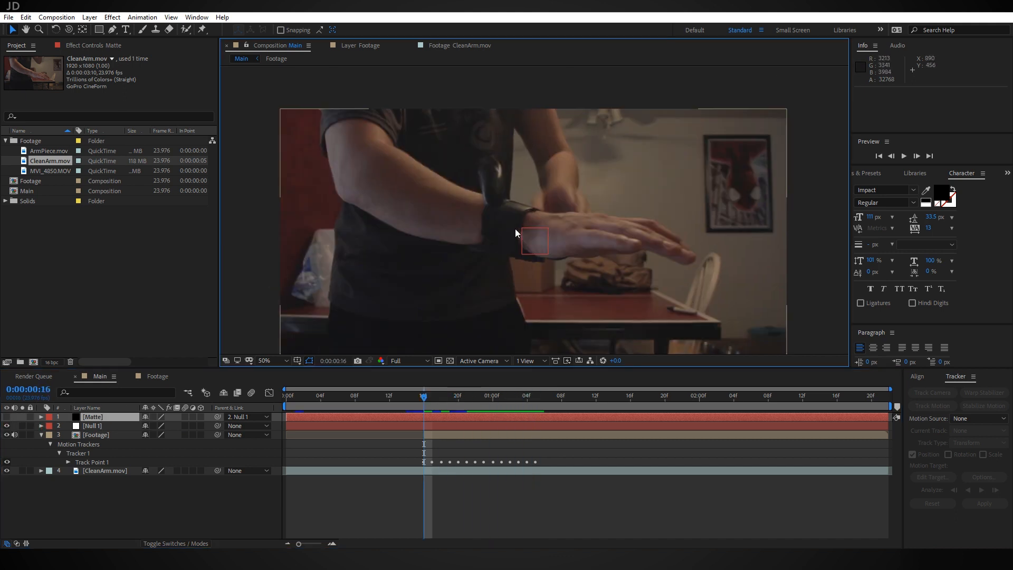
{"action": "left_click_drag", "start_coordinate": [482, 197], "coordinate": [519, 204]}
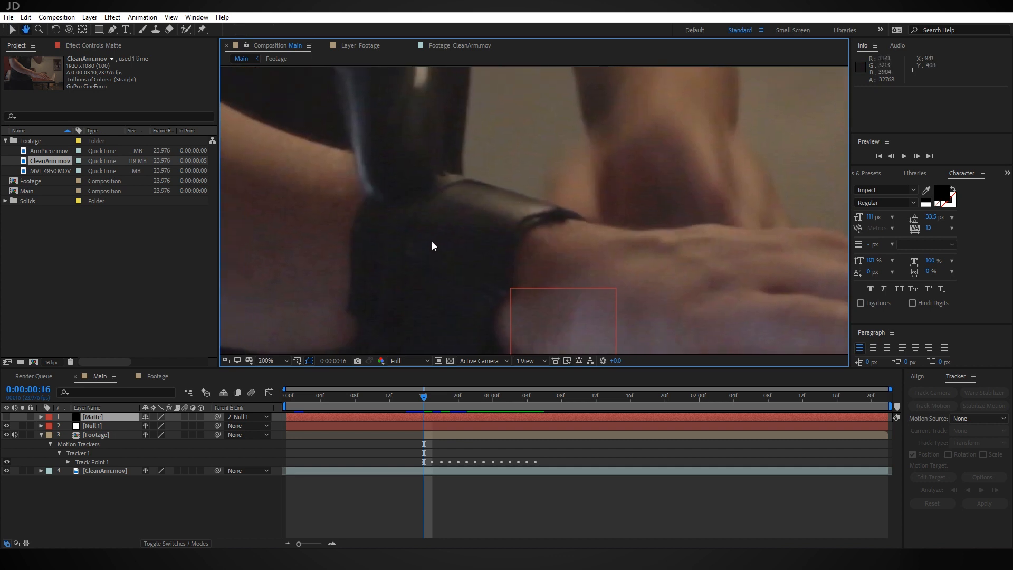
{"action": "left_click", "coordinate": [434, 436]}
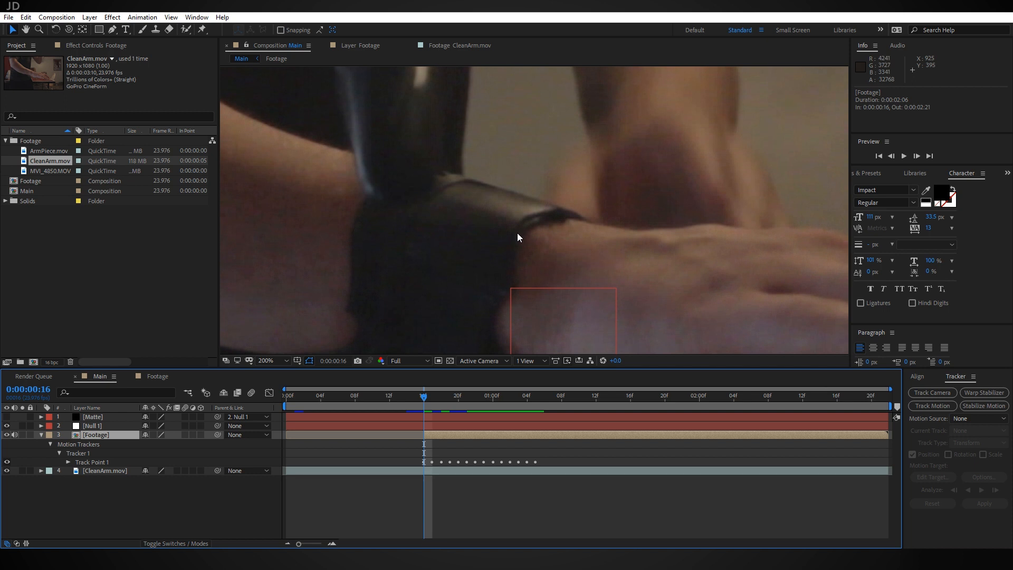
{"action": "left_click_drag", "start_coordinate": [517, 232], "coordinate": [512, 249]}
{"action": "left_click", "coordinate": [105, 417]}
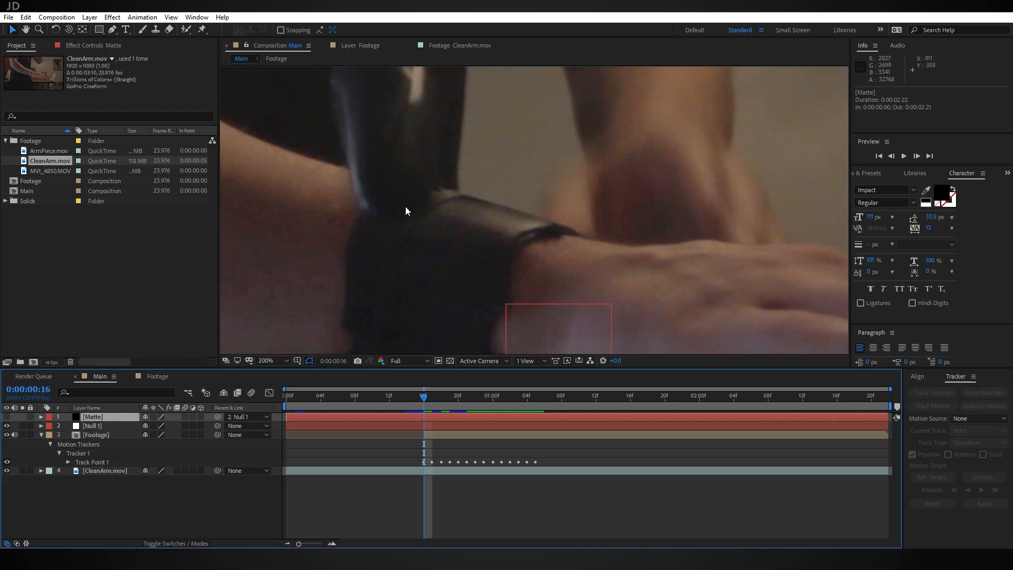
{"action": "key", "text": "h"}
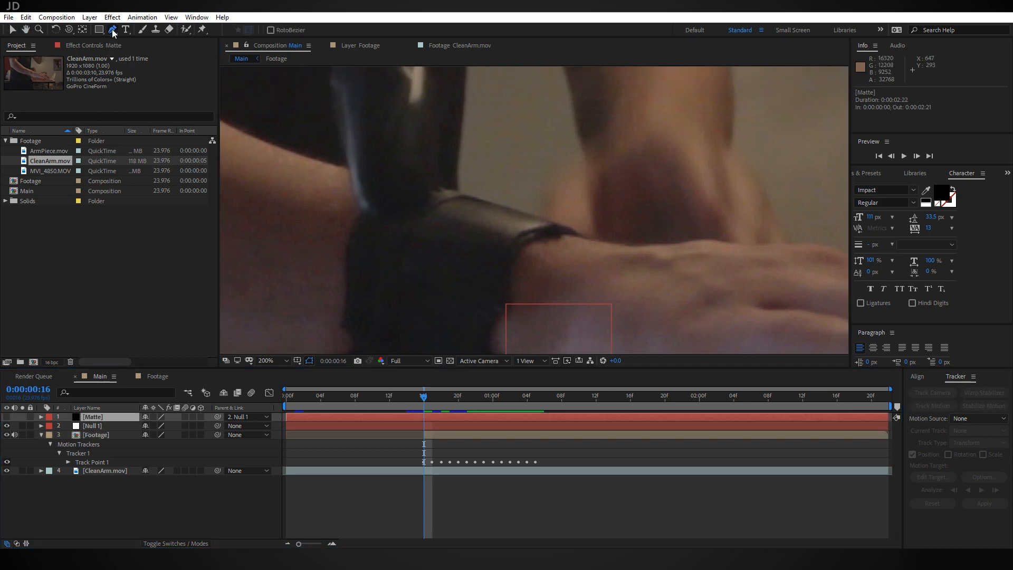
{"action": "scroll", "coordinate": [522, 256], "scroll_direction": "up", "scroll_amount": 2}
{"action": "key", "text": "g"}
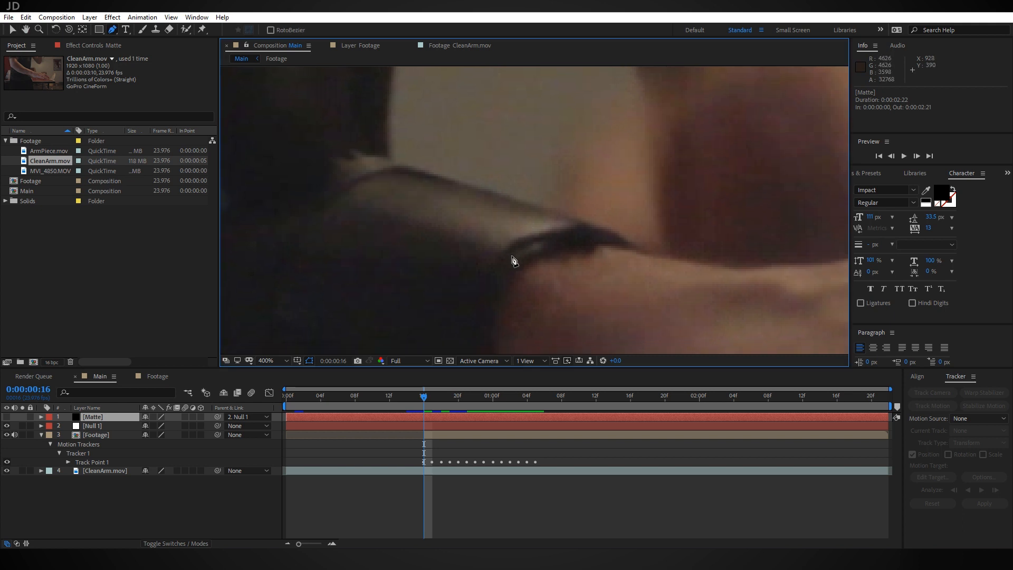
{"action": "left_click", "coordinate": [502, 292]}
{"action": "left_click", "coordinate": [556, 255]}
{"action": "left_click", "coordinate": [590, 250]}
{"action": "left_click_drag", "start_coordinate": [560, 218], "coordinate": [577, 220]}
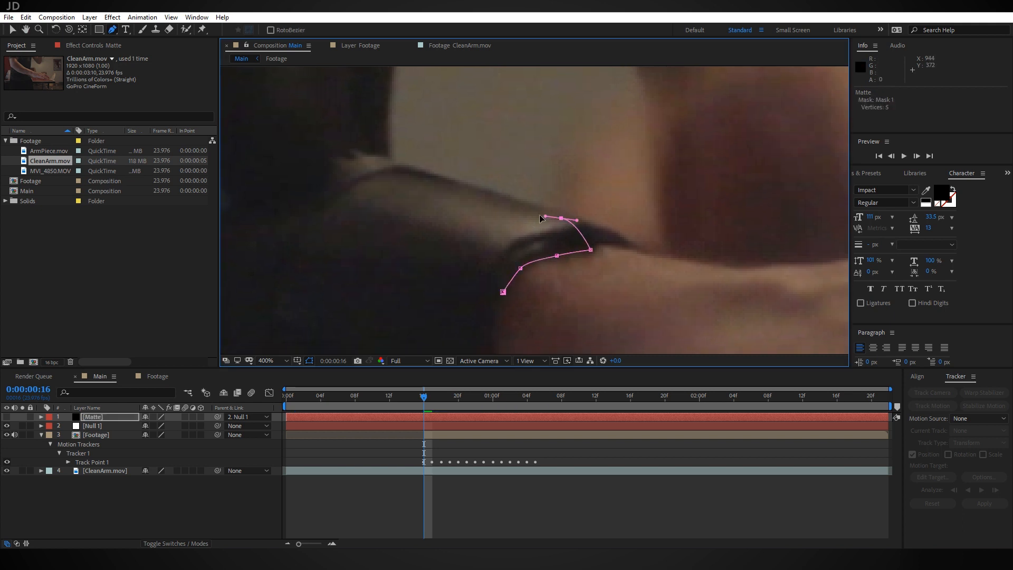
{"action": "left_click_drag", "start_coordinate": [386, 167], "coordinate": [317, 207]}
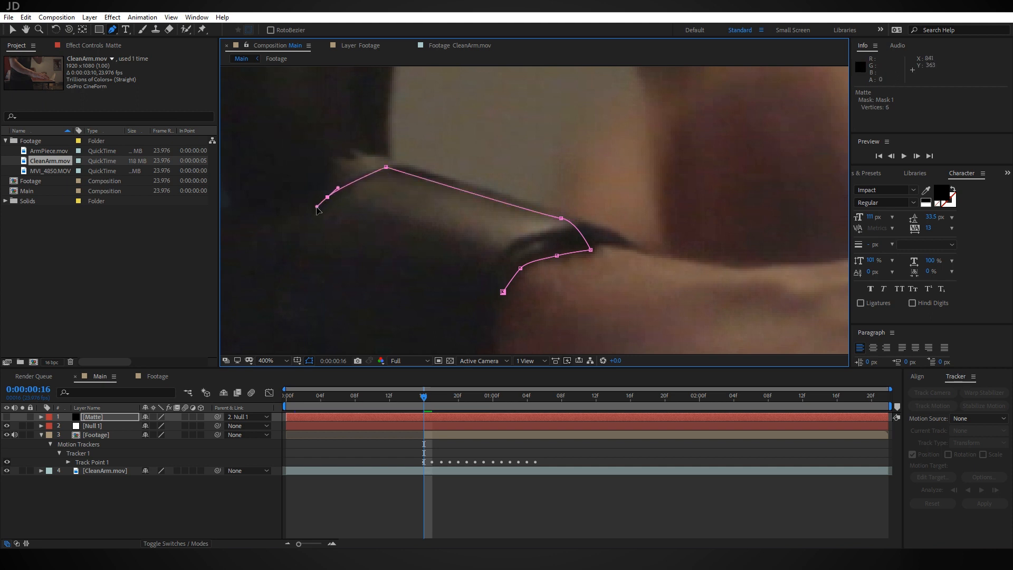
{"action": "left_click", "coordinate": [503, 292]}
{"action": "middle_click_drag", "start_coordinate": [504, 294], "coordinate": [524, 270]}
{"action": "key", "text": "v"}
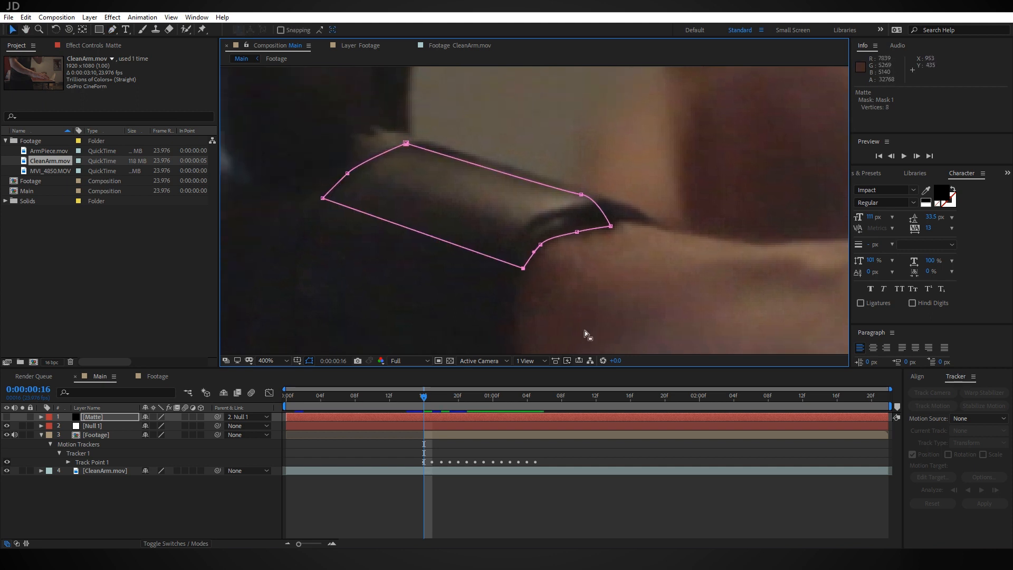
- Move the Matte layer directly above Footage and set Footage's track matte to Alpha Matte "[Matte]"
{"action": "left_click_drag", "start_coordinate": [107, 417], "coordinate": [129, 438]}
{"action": "left_click", "coordinate": [115, 435]}
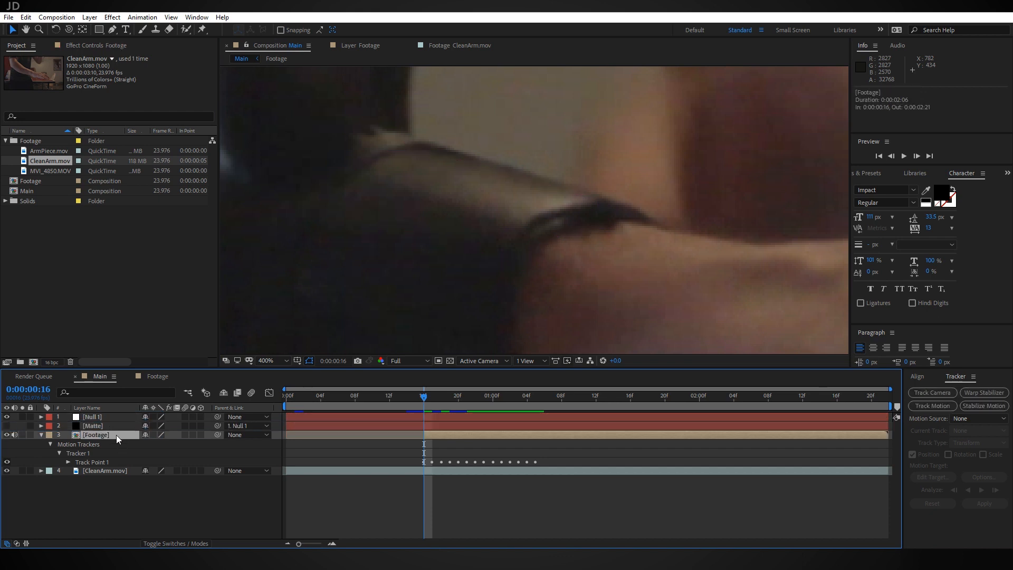
{"action": "left_click", "coordinate": [176, 544]}
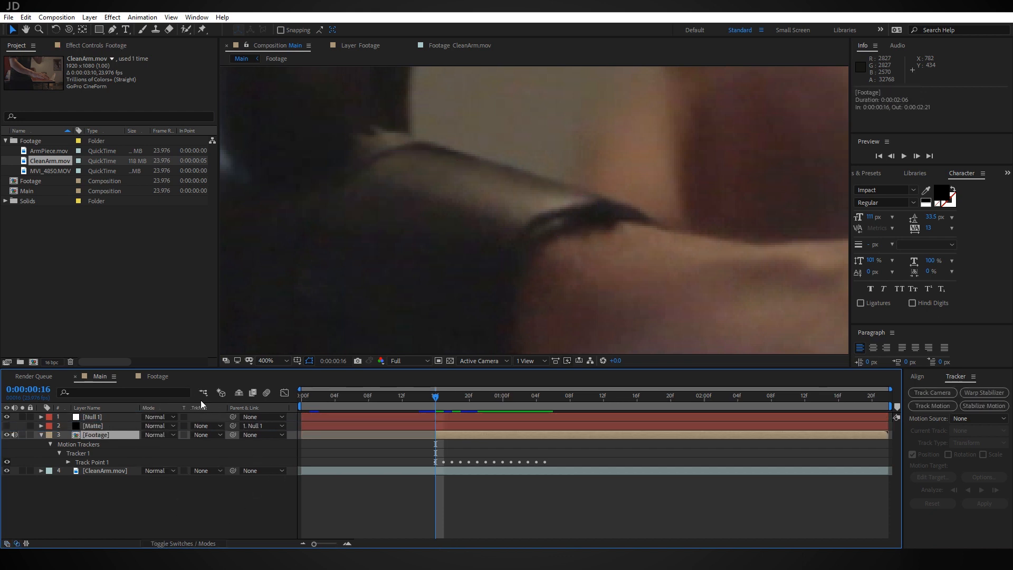
{"action": "left_click", "coordinate": [208, 435]}
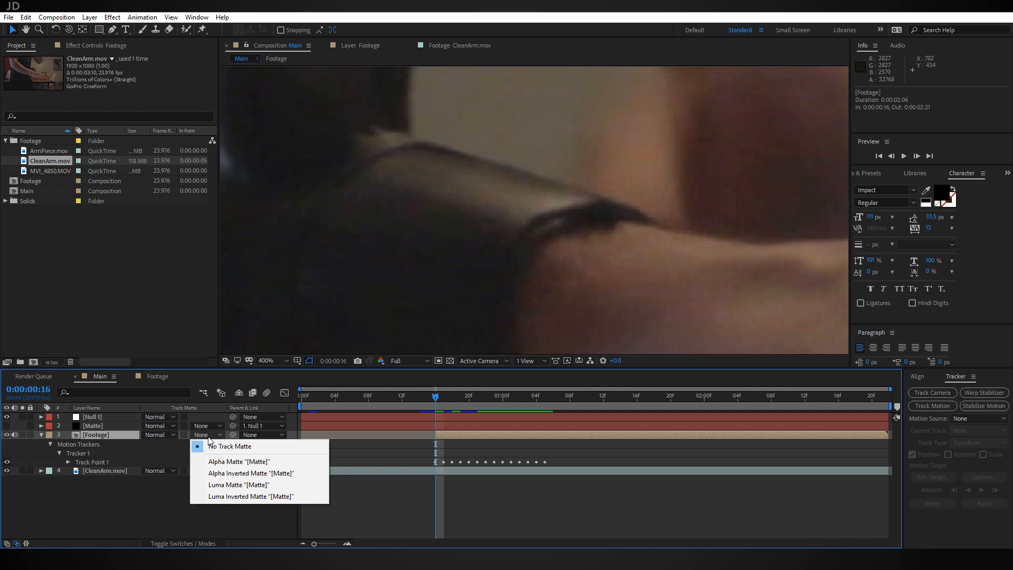
{"action": "left_click", "coordinate": [256, 462]}
{"action": "scroll", "coordinate": [548, 227], "scroll_direction": "down", "scroll_amount": 2}
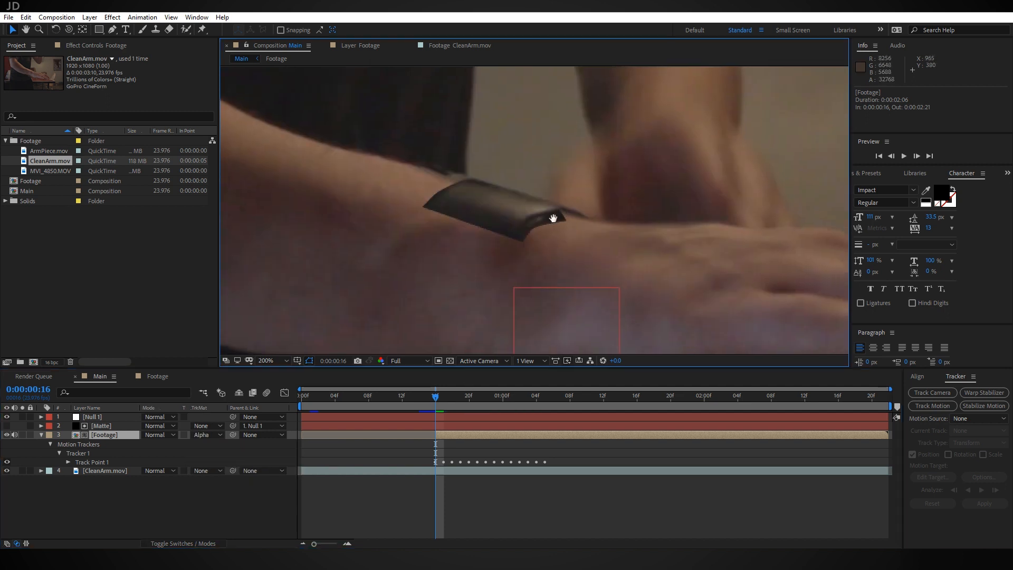
- Reveal the Matte layer's mask and start keyframing its Mask Path at 0:00:00:16
{"action": "left_click", "coordinate": [101, 425]}
{"action": "scroll", "coordinate": [416, 198], "scroll_direction": "down", "scroll_amount": 1}
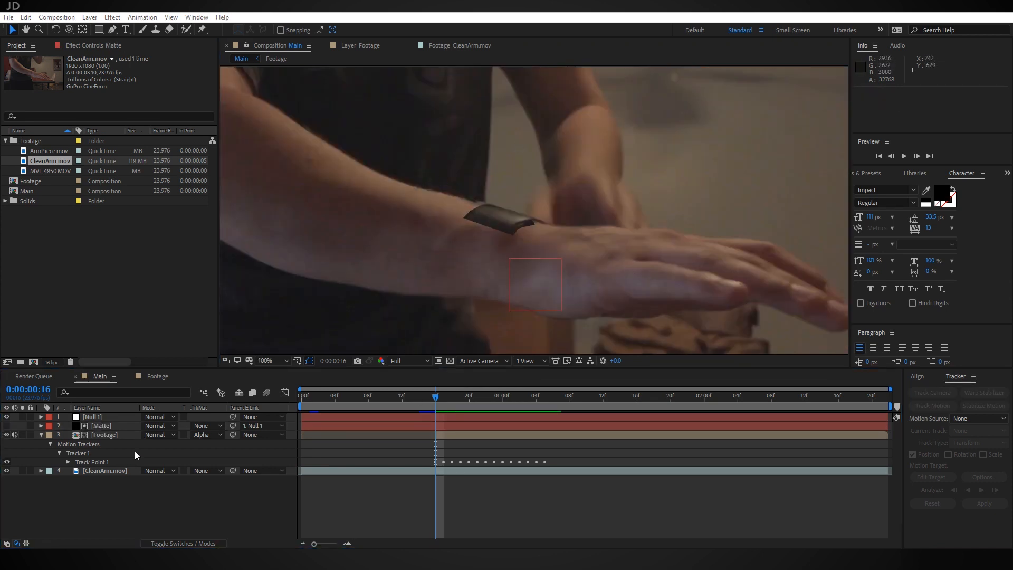
{"action": "left_click", "coordinate": [103, 426]}
{"action": "key", "text": "m"}
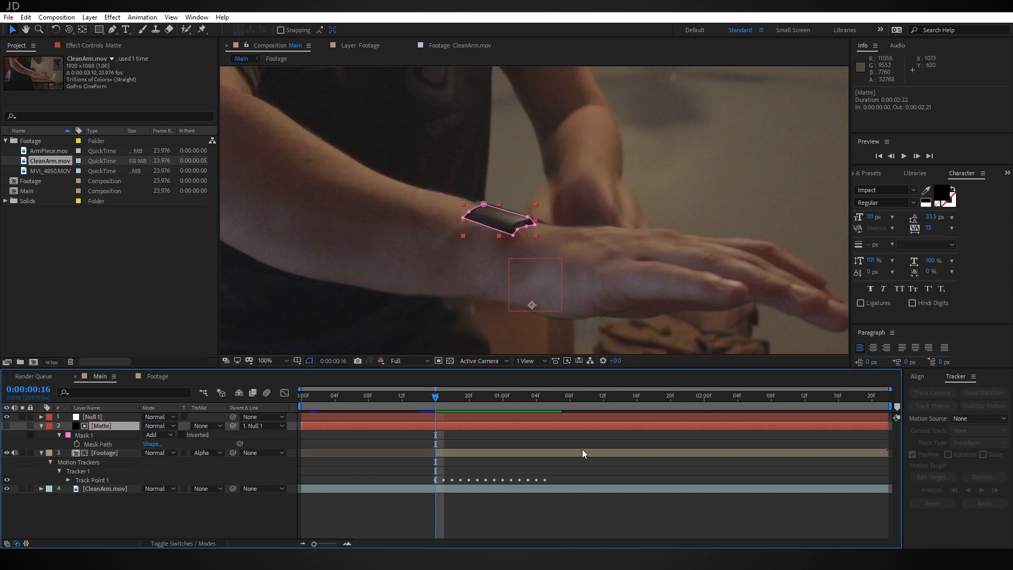
{"action": "left_click", "coordinate": [77, 444]}
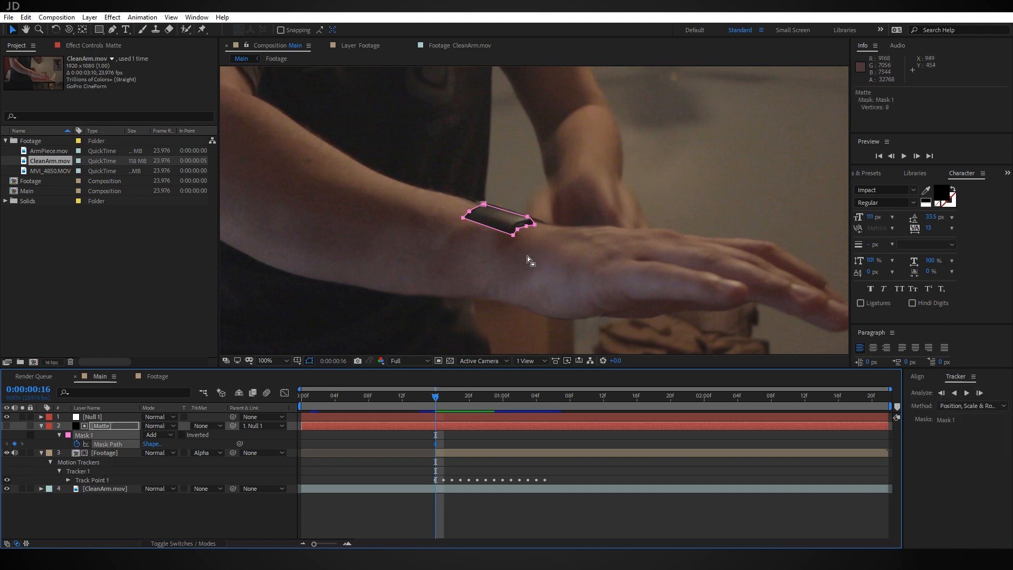
{"action": "scroll", "coordinate": [527, 255], "scroll_direction": "up", "scroll_amount": 4}
{"action": "left_click_drag", "start_coordinate": [611, 226], "coordinate": [524, 247]}
{"action": "scroll", "coordinate": [463, 232], "scroll_direction": "down", "scroll_amount": 4}
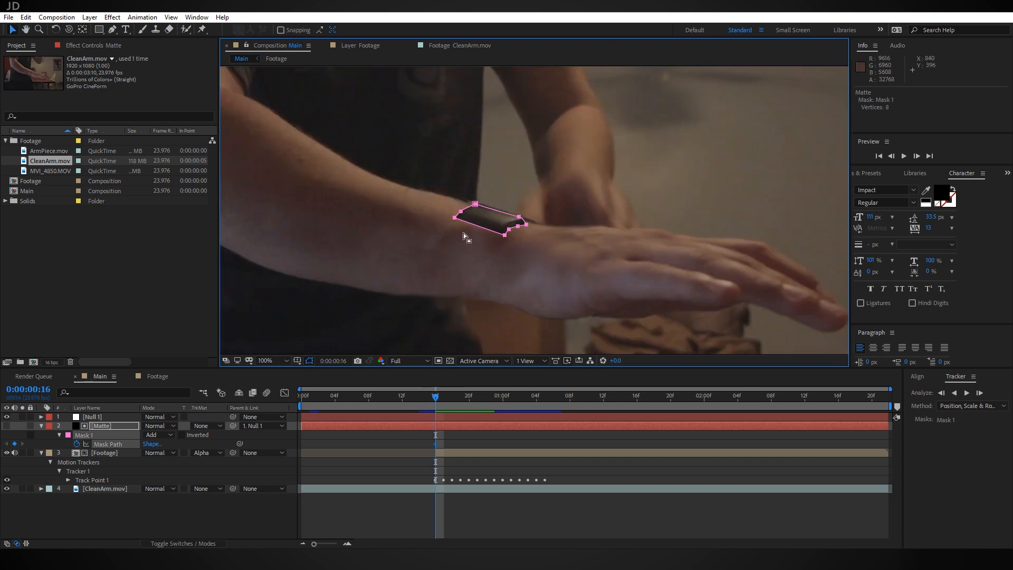
{"action": "scroll", "coordinate": [544, 236], "scroll_direction": "up", "scroll_amount": 4}
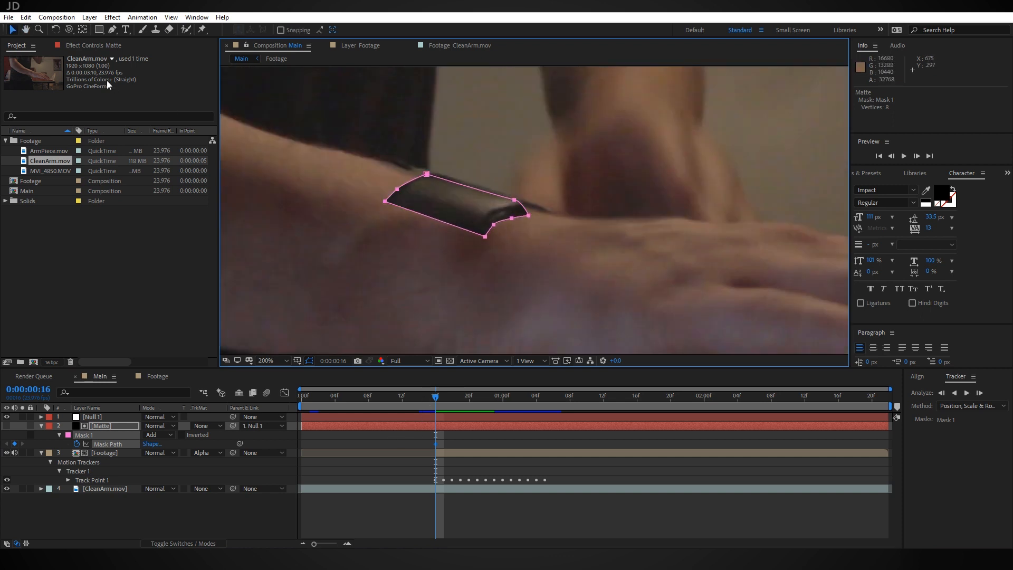
- At 0:00:00:19, move the Matte mask's hand-side and top vertices outward past the upper edge of the wristband
{"action": "scroll", "coordinate": [458, 210], "scroll_direction": "down", "scroll_amount": 4}
{"action": "left_click_drag", "start_coordinate": [521, 245], "coordinate": [607, 242]}
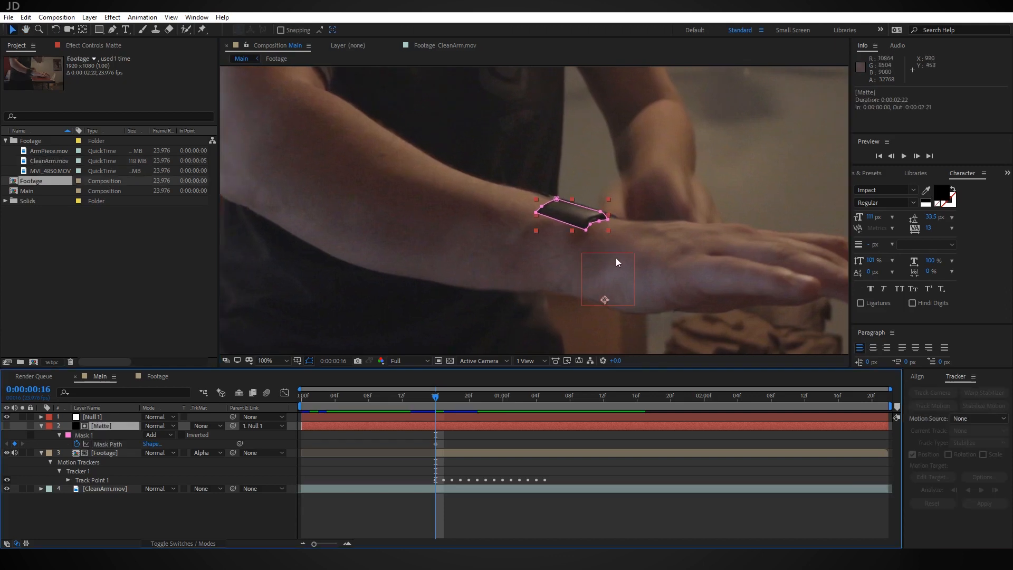
{"action": "scroll", "coordinate": [615, 254], "scroll_direction": "down", "scroll_amount": 1}
{"action": "scroll", "coordinate": [616, 254], "scroll_direction": "up", "scroll_amount": 2}
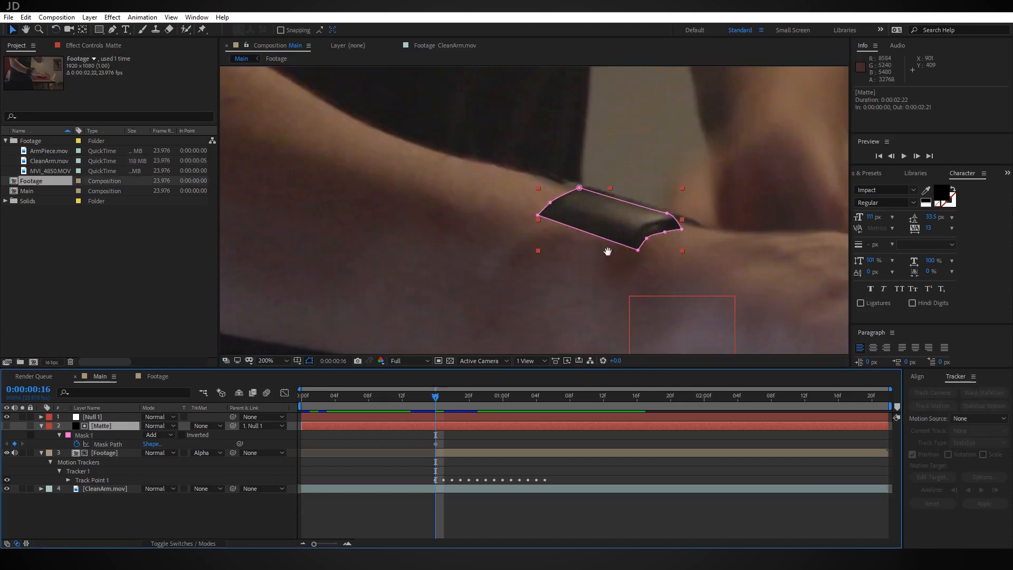
{"action": "left_click_drag", "start_coordinate": [611, 251], "coordinate": [537, 248]}
{"action": "key", "text": "v"}
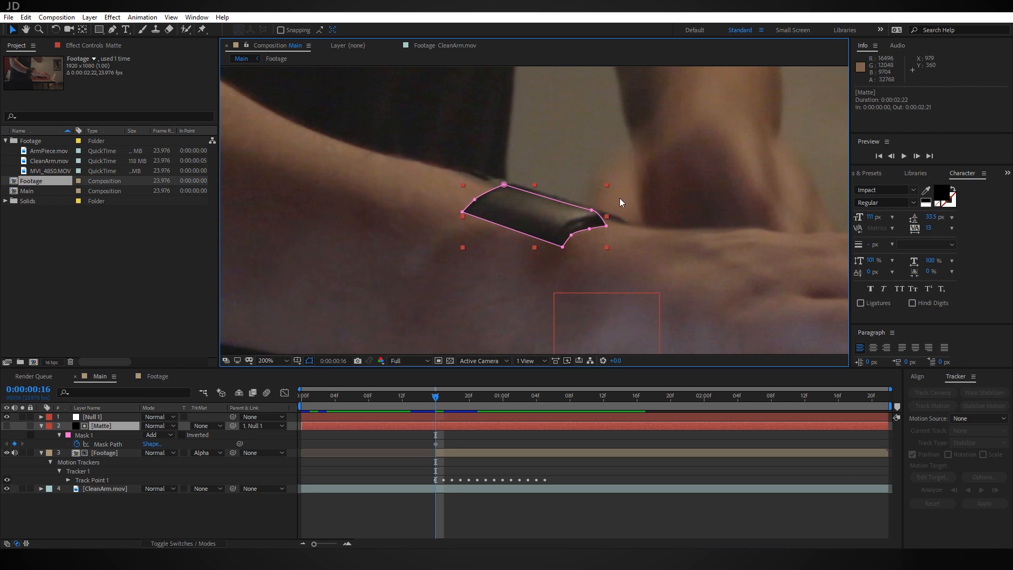
{"action": "key", "text": "Page_Down"}
{"action": "key", "text": "Page_Down"}
{"action": "key", "text": "Page_Down"}
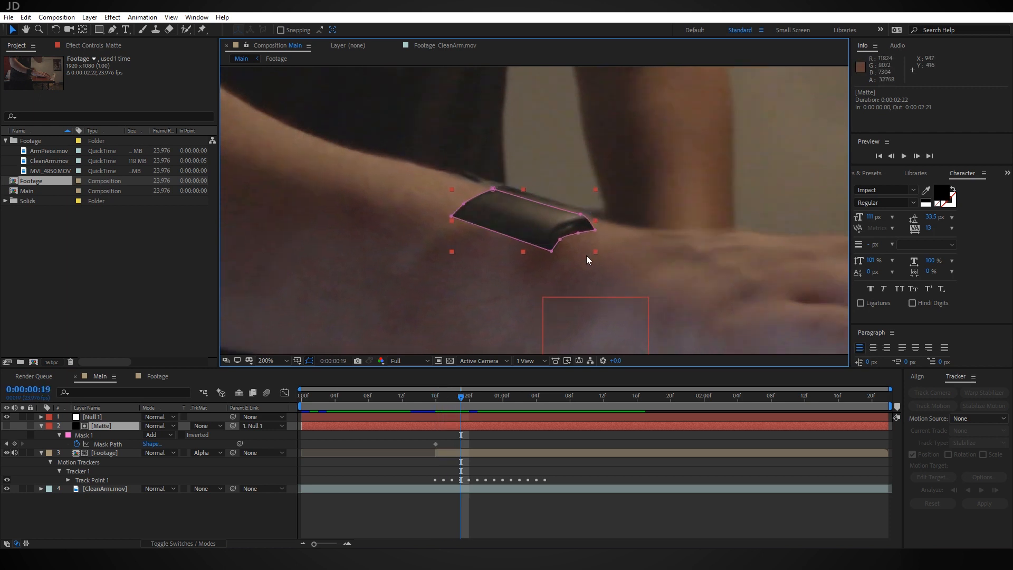
{"action": "key", "text": "h"}
{"action": "scroll", "coordinate": [581, 244], "scroll_direction": "up", "scroll_amount": 1}
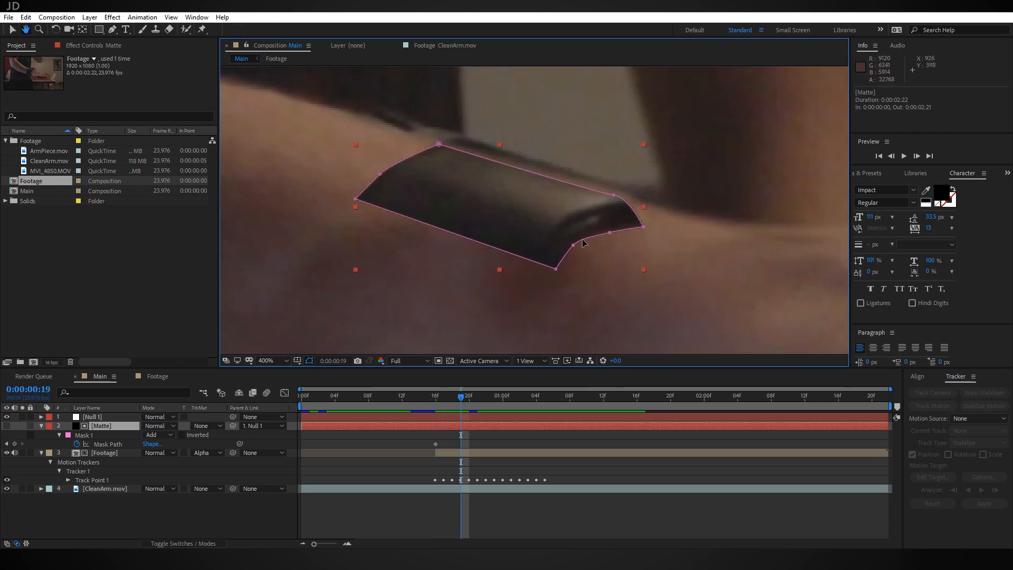
{"action": "key", "text": "v"}
{"action": "left_click_drag", "start_coordinate": [615, 198], "coordinate": [688, 200]}
{"action": "left_click_drag", "start_coordinate": [644, 226], "coordinate": [653, 223]}
{"action": "left_click_drag", "start_coordinate": [437, 145], "coordinate": [428, 114]}
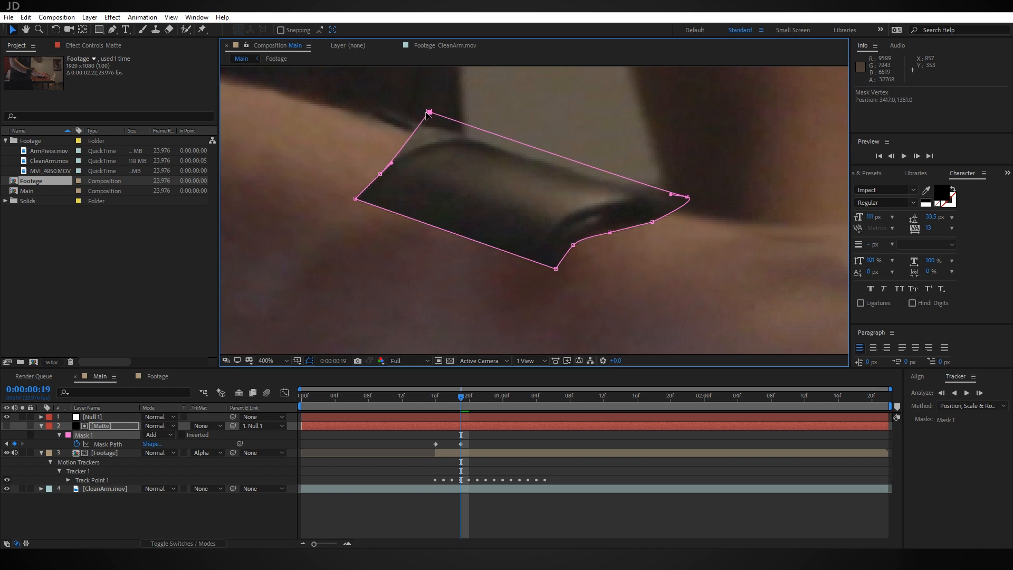
- Pull the mask's forearm-side vertices outward to take in the far end of the wristband
{"action": "left_click_drag", "start_coordinate": [380, 174], "coordinate": [274, 126]}
{"action": "left_click_drag", "start_coordinate": [429, 111], "coordinate": [355, 82]}
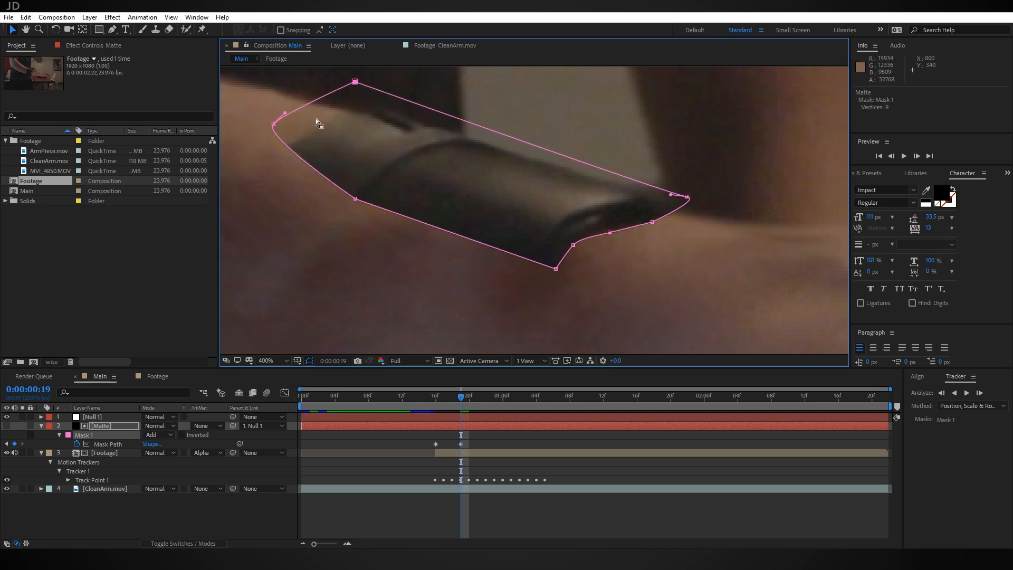
{"action": "left_click_drag", "start_coordinate": [272, 124], "coordinate": [239, 162]}
{"action": "middle_click_drag", "start_coordinate": [417, 204], "coordinate": [508, 126]}
{"action": "middle_click_drag", "start_coordinate": [391, 121], "coordinate": [403, 166]}
{"action": "left_click_drag", "start_coordinate": [341, 128], "coordinate": [281, 170]}
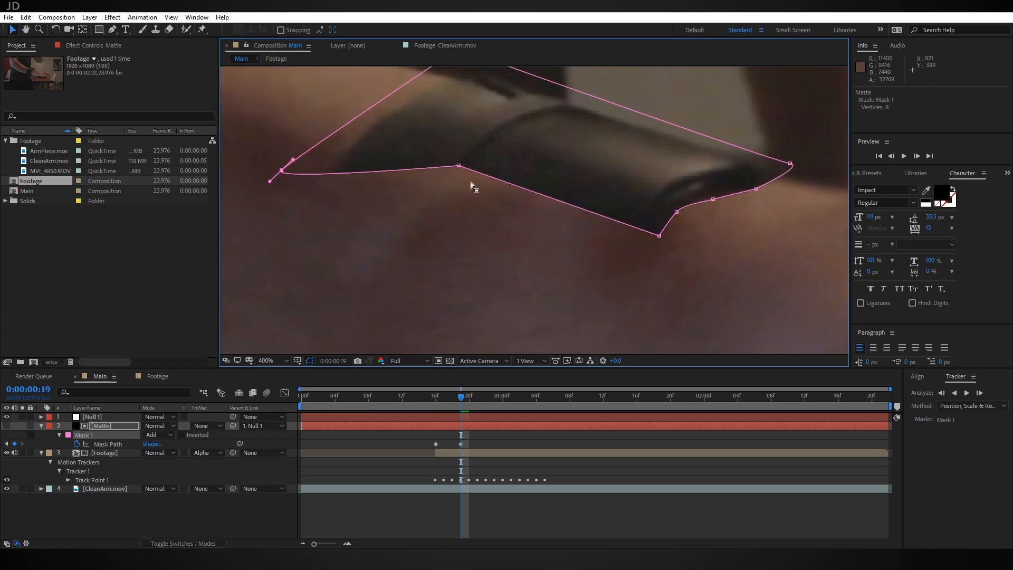
- Reshape the mask's lower edge and its hand-side notch around the wristband at 0:00:00:19
{"action": "left_click_drag", "start_coordinate": [457, 165], "coordinate": [398, 241]}
{"action": "left_click_drag", "start_coordinate": [659, 236], "coordinate": [669, 279]}
{"action": "left_click_drag", "start_coordinate": [676, 213], "coordinate": [783, 196]}
{"action": "scroll", "coordinate": [721, 220], "scroll_direction": "down", "scroll_amount": 1}
{"action": "left_click_drag", "start_coordinate": [680, 238], "coordinate": [699, 220]}
{"action": "key", "text": "v"}
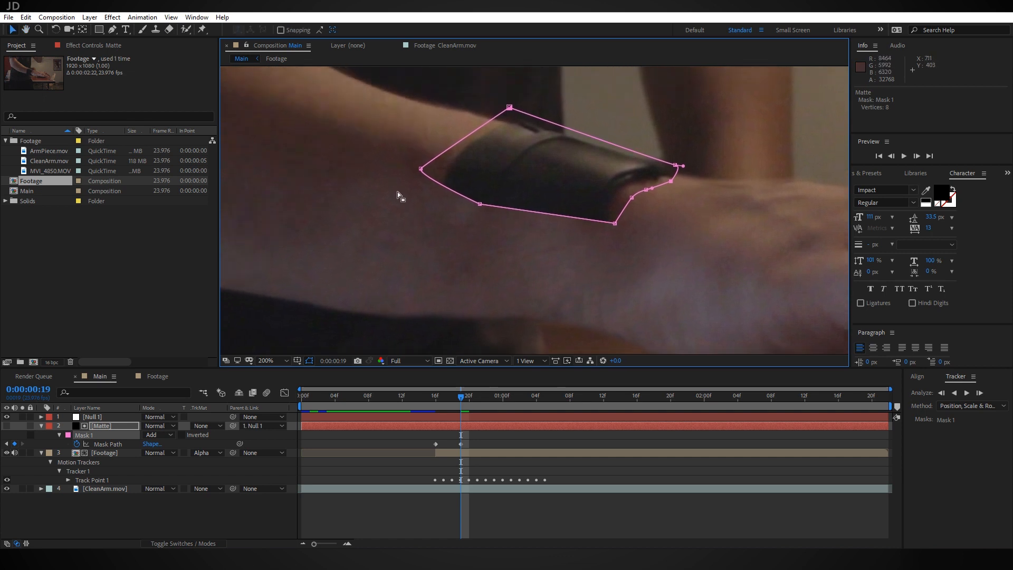
{"action": "scroll", "coordinate": [606, 218], "scroll_direction": "up", "scroll_amount": 1}
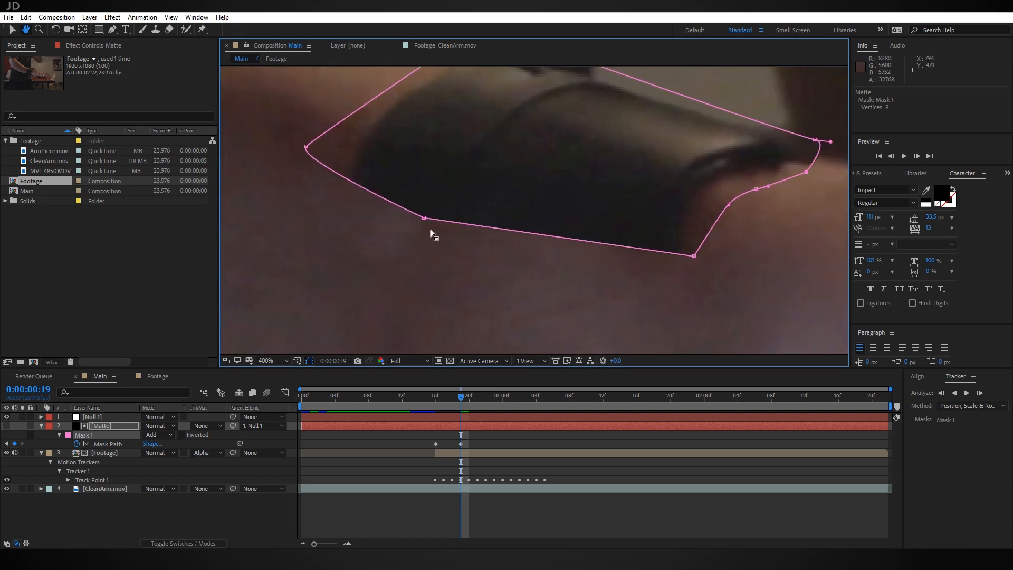
{"action": "left_click_drag", "start_coordinate": [427, 217], "coordinate": [345, 179]}
{"action": "scroll", "coordinate": [433, 200], "scroll_direction": "down", "scroll_amount": 1}
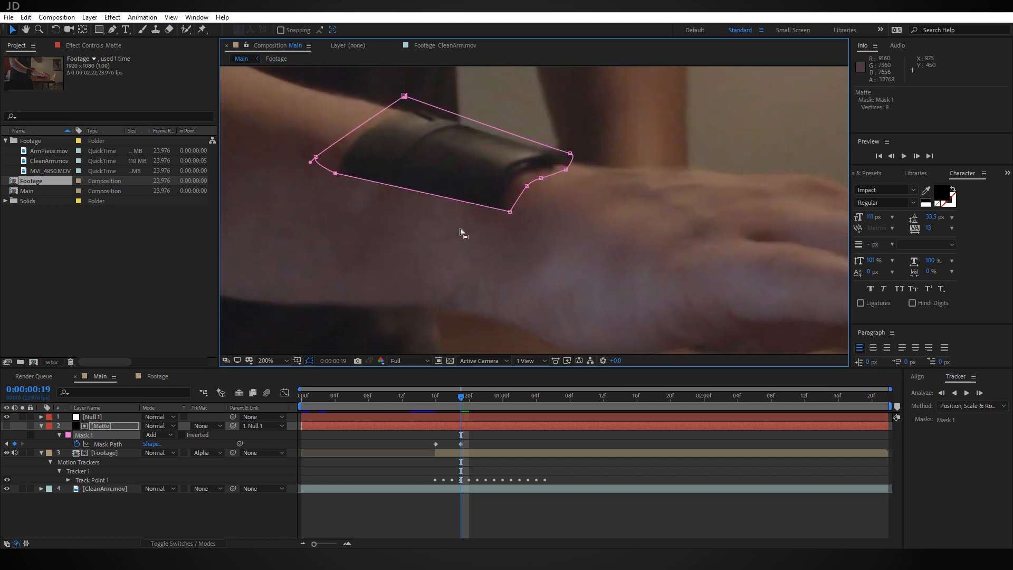
- Adjust the mask's upper vertices around the wristband at 0:00:01:03, adding a Mask Path keyframe
{"action": "middle_click_drag", "start_coordinate": [394, 216], "coordinate": [556, 245]}
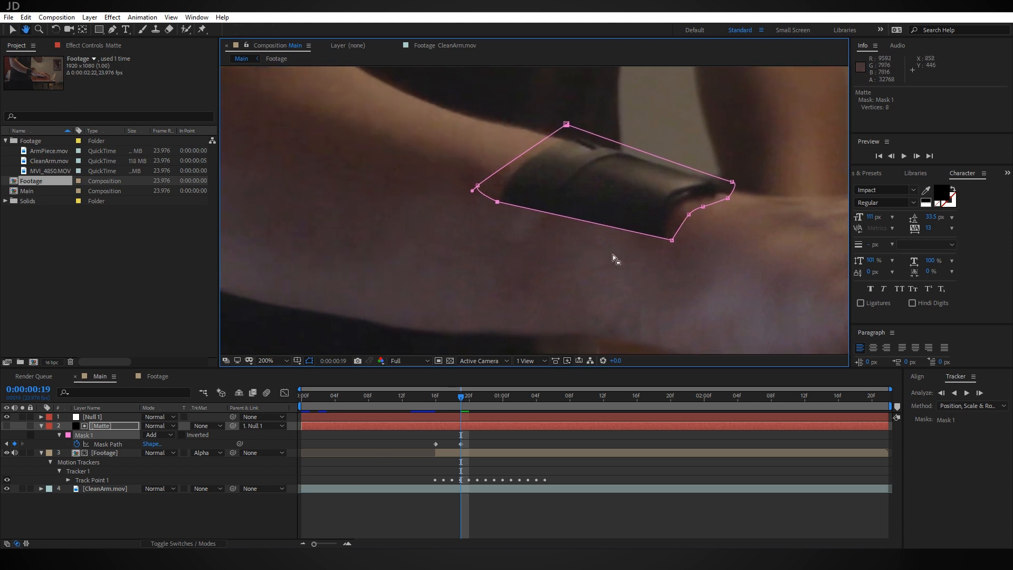
{"action": "scroll", "coordinate": [717, 226], "scroll_direction": "up", "scroll_amount": 1}
{"action": "middle_click_drag", "start_coordinate": [666, 221], "coordinate": [510, 258]}
{"action": "middle_click_drag", "start_coordinate": [538, 222], "coordinate": [538, 232]}
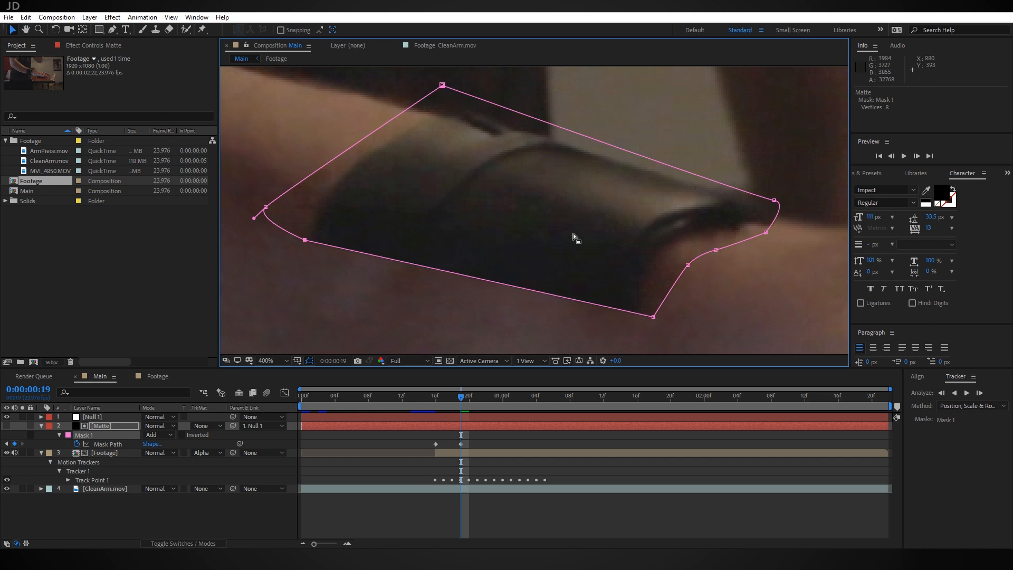
{"action": "scroll", "coordinate": [576, 235], "scroll_direction": "down", "scroll_amount": 1}
{"action": "middle_click_drag", "start_coordinate": [622, 259], "coordinate": [634, 233]}
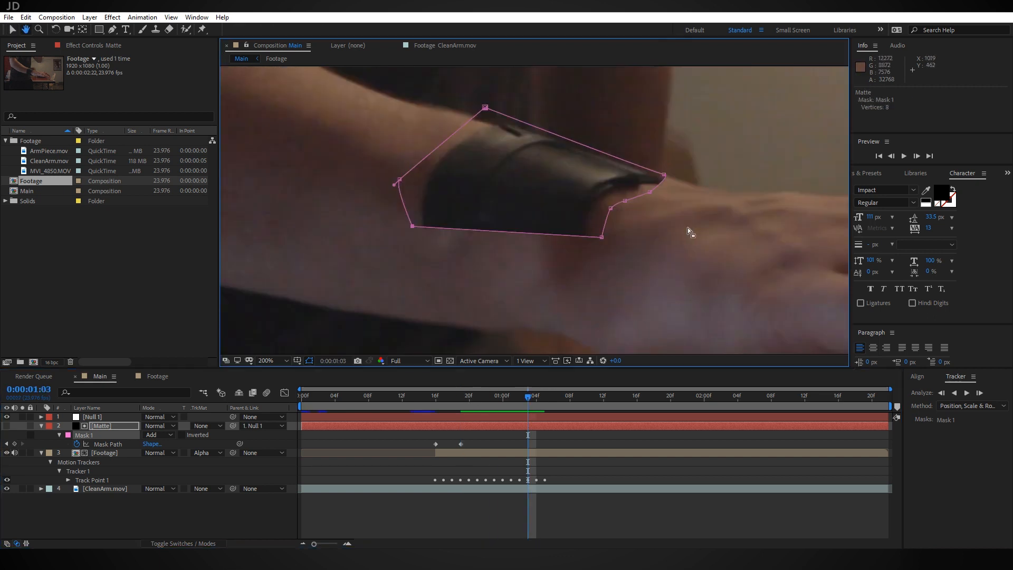
{"action": "left_click_drag", "start_coordinate": [509, 112], "coordinate": [450, 95]}
{"action": "mouse_move", "coordinate": [664, 174]}
{"action": "left_mouse_down"}
{"action": "mouse_move", "coordinate": [698, 172]}
{"action": "mouse_move", "coordinate": [660, 181]}
{"action": "left_mouse_up"}
{"action": "left_click_drag", "start_coordinate": [449, 95], "coordinate": [476, 92]}
{"action": "mouse_move", "coordinate": [659, 181]}
{"action": "left_mouse_down"}
{"action": "mouse_move", "coordinate": [698, 188]}
{"action": "mouse_move", "coordinate": [654, 182]}
{"action": "left_mouse_up"}
{"action": "left_click_drag", "start_coordinate": [477, 92], "coordinate": [492, 121]}
{"action": "scroll", "coordinate": [569, 211], "scroll_direction": "up", "scroll_amount": 1}
{"action": "mouse_move", "coordinate": [528, 398]}
{"action": "left_mouse_down"}
{"action": "mouse_move", "coordinate": [489, 401]}
{"action": "mouse_move", "coordinate": [527, 399]}
{"action": "left_mouse_up"}
{"action": "scroll", "coordinate": [568, 240], "scroll_direction": "down", "scroll_amount": 2}
{"action": "scroll", "coordinate": [568, 240], "scroll_direction": "up", "scroll_amount": 1}
{"action": "left_click_drag", "start_coordinate": [492, 121], "coordinate": [494, 124]}
- Refit the mask vertices around the turning wristband at 0:00:01:05
{"action": "left_click_drag", "start_coordinate": [528, 399], "coordinate": [546, 405]}
{"action": "left_click_drag", "start_coordinate": [484, 205], "coordinate": [482, 142]}
{"action": "left_click_drag", "start_coordinate": [646, 259], "coordinate": [696, 205]}
{"action": "middle_click_drag", "start_coordinate": [575, 332], "coordinate": [593, 194]}
{"action": "left_click_drag", "start_coordinate": [595, 241], "coordinate": [593, 247]}
{"action": "left_click_drag", "start_coordinate": [409, 212], "coordinate": [430, 212]}
- Advance to 0:00:01:07 and move the hand-side mask vertices to keep the wristband enclosed
{"action": "key", "text": "Page_Down"}
{"action": "key", "text": "Page_Down"}
{"action": "left_click_drag", "start_coordinate": [594, 238], "coordinate": [687, 279]}
{"action": "middle_click_drag", "start_coordinate": [705, 111], "coordinate": [664, 208]}
- Reposition the mask's hand-side and upper forearm-side vertices around the wristband at 0:00:01:09
{"action": "left_click_drag", "start_coordinate": [562, 398], "coordinate": [578, 403]}
{"action": "left_click_drag", "start_coordinate": [663, 176], "coordinate": [588, 224]}
{"action": "left_click_drag", "start_coordinate": [441, 147], "coordinate": [413, 173]}
{"action": "middle_click_drag", "start_coordinate": [555, 238], "coordinate": [582, 171]}
- Keyframe small mask vertex corrections around the wristband at 0:00:01:10 and 0:00:01:11
{"action": "left_click_drag", "start_coordinate": [578, 399], "coordinate": [587, 399]}
{"action": "left_click_drag", "start_coordinate": [615, 157], "coordinate": [646, 175]}
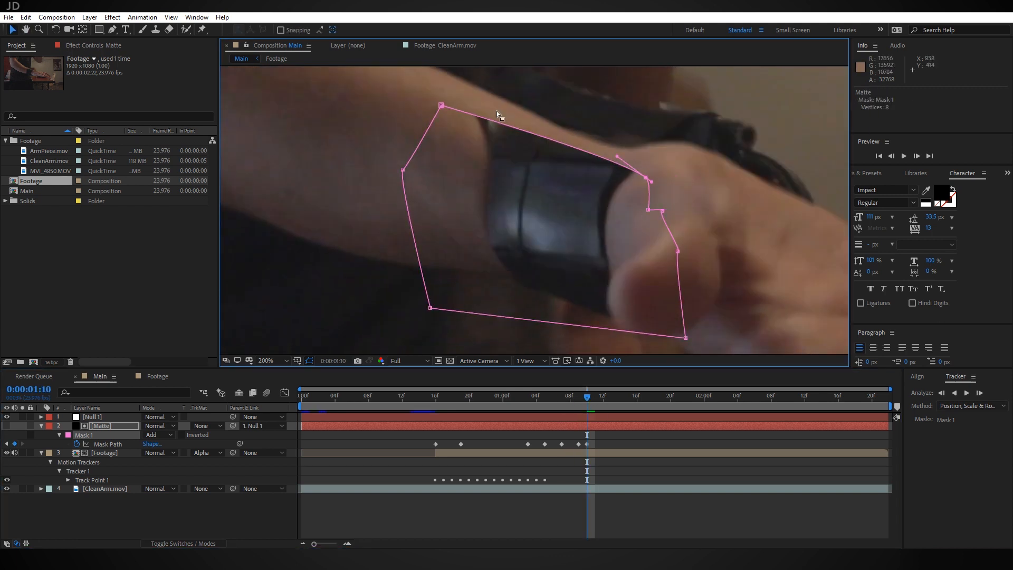
{"action": "middle_click_drag", "start_coordinate": [646, 175], "coordinate": [623, 249]}
{"action": "left_click_drag", "start_coordinate": [587, 400], "coordinate": [595, 401]}
{"action": "left_click_drag", "start_coordinate": [420, 178], "coordinate": [422, 164]}
{"action": "left_click_drag", "start_coordinate": [628, 246], "coordinate": [624, 251]}
- Widen the mask toward the hand at 0:00:01:13 so it covers the wristband
{"action": "left_click_drag", "start_coordinate": [594, 402], "coordinate": [612, 402]}
{"action": "left_click_drag", "start_coordinate": [625, 249], "coordinate": [682, 206]}
{"action": "middle_click_drag", "start_coordinate": [682, 205], "coordinate": [620, 171]}
{"action": "left_click_drag", "start_coordinate": [565, 249], "coordinate": [668, 201]}
{"action": "left_click_drag", "start_coordinate": [620, 171], "coordinate": [692, 158]}
{"action": "middle_click_drag", "start_coordinate": [692, 159], "coordinate": [737, 181]}
- Review the masked wristband reveal by scrubbing from 0:00:00:16 to 0:00:01:06 with the layers deselected
{"action": "left_click_drag", "start_coordinate": [612, 398], "coordinate": [436, 419]}
{"action": "scroll", "coordinate": [654, 296], "scroll_direction": "down", "scroll_amount": 1}
{"action": "left_click", "coordinate": [670, 512]}
{"action": "scroll", "coordinate": [571, 198], "scroll_direction": "up", "scroll_amount": 1}
{"action": "left_click", "coordinate": [559, 426]}
{"action": "scroll", "coordinate": [602, 119], "scroll_direction": "up", "scroll_amount": 1}
{"action": "left_click_drag", "start_coordinate": [601, 163], "coordinate": [594, 169]}
{"action": "scroll", "coordinate": [542, 210], "scroll_direction": "down", "scroll_amount": 1}
{"action": "left_click", "coordinate": [496, 511]}
{"action": "left_click_drag", "start_coordinate": [434, 396], "coordinate": [553, 404]}
{"action": "key", "text": "."}
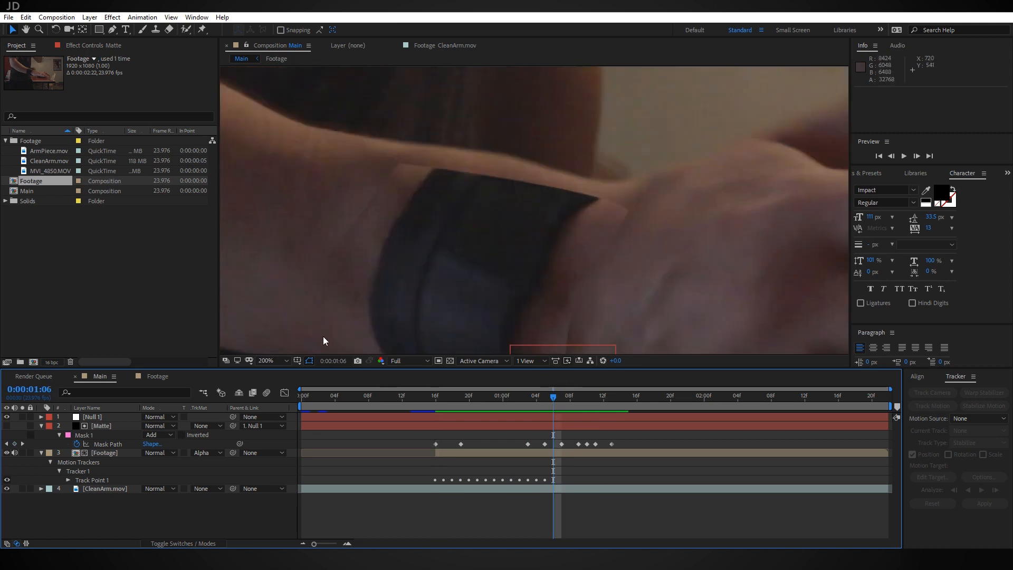
- Set the Matte layer's Mask Feather to 10 pixels
{"action": "left_click", "coordinate": [110, 425]}
{"action": "key", "text": "f"}
{"action": "left_click_drag", "start_coordinate": [508, 344], "coordinate": [520, 296]}
{"action": "key", "text": "v"}
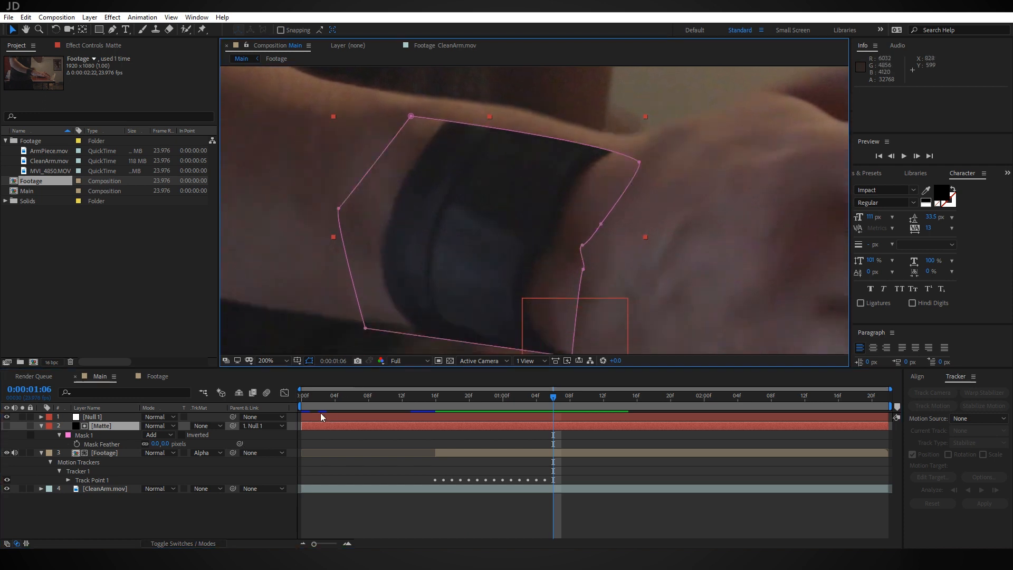
{"action": "left_click_drag", "start_coordinate": [160, 443], "coordinate": [170, 443]}
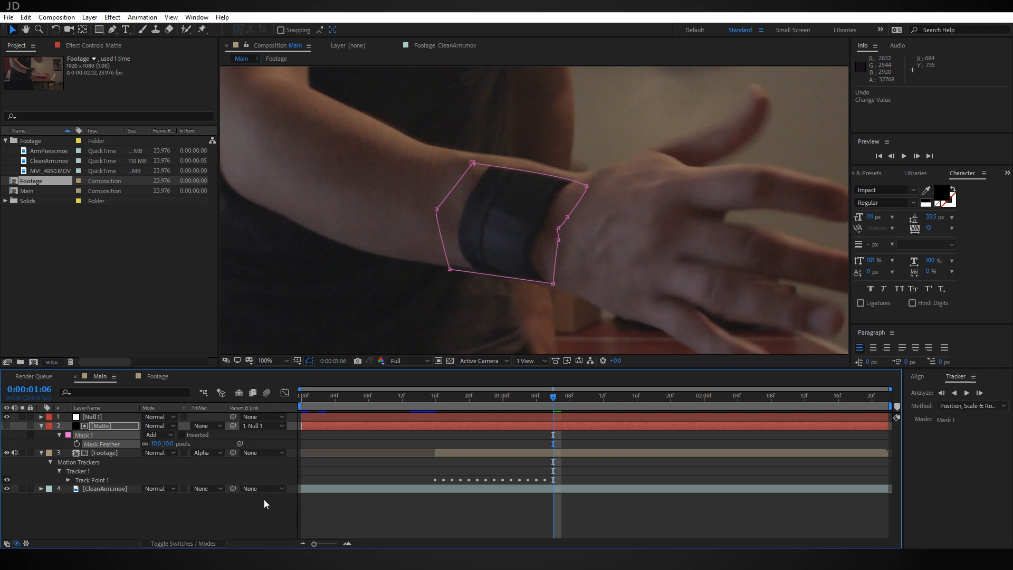
- Play back and scrub the composite from 0:00:00:15 to examine how the feathered wristband forms on the arm
{"action": "left_click", "coordinate": [263, 500]}
{"action": "key", "text": "space"}
{"action": "left_click_drag", "start_coordinate": [582, 254], "coordinate": [578, 232]}
{"action": "left_click_drag", "start_coordinate": [549, 397], "coordinate": [427, 395]}
{"action": "key", "text": "space"}
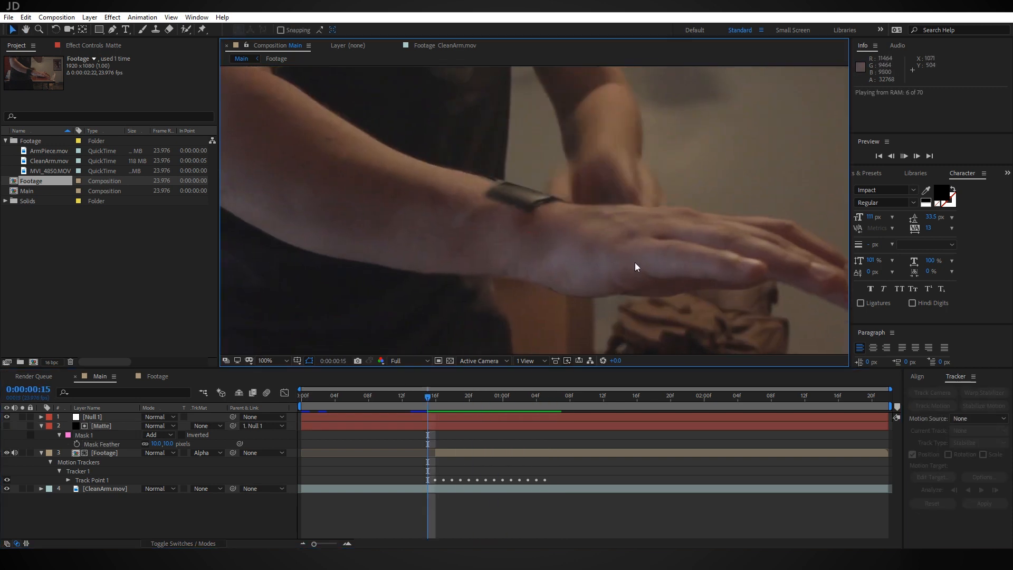
{"action": "key", "text": "space"}
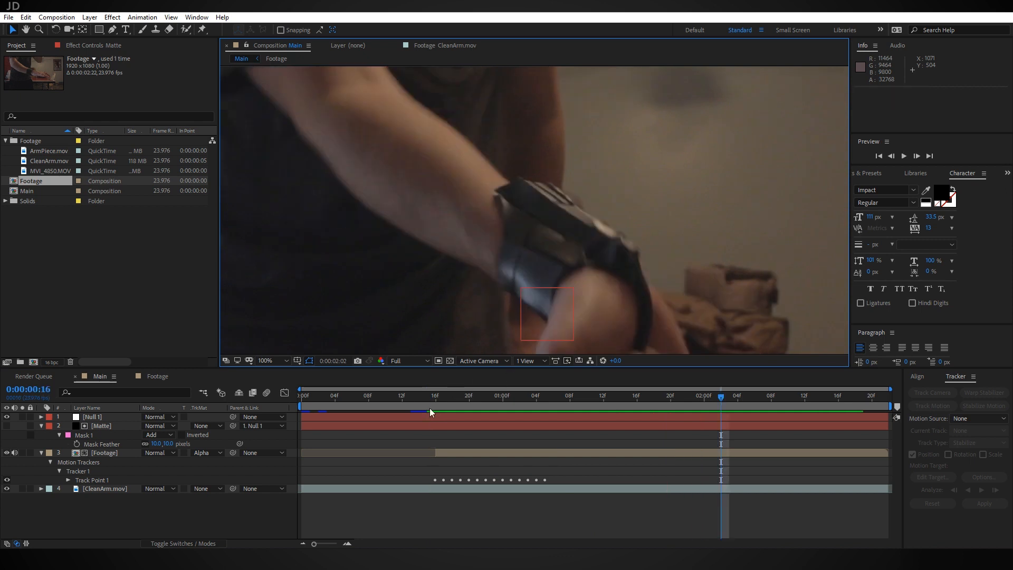
{"action": "key", "text": "space"}
{"action": "left_click", "coordinate": [444, 400]}
{"action": "left_click_drag", "start_coordinate": [444, 401], "coordinate": [622, 397]}
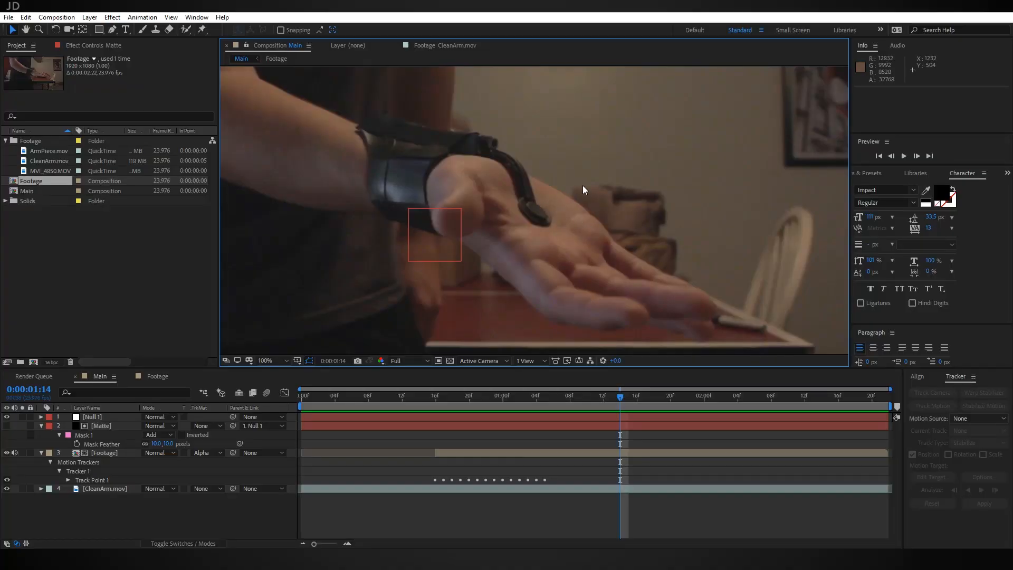
{"action": "left_click_drag", "start_coordinate": [631, 209], "coordinate": [618, 226]}
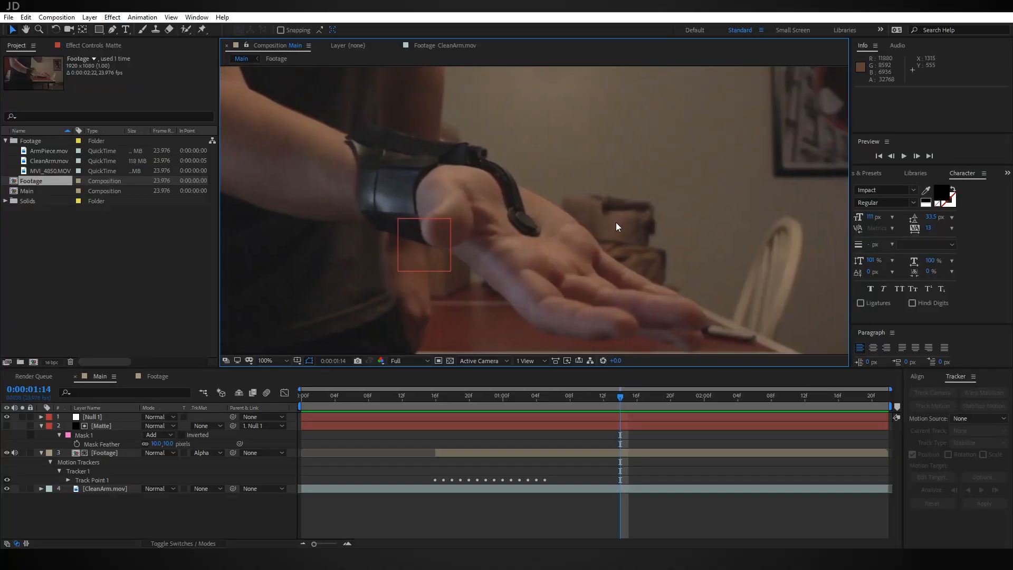
{"action": "middle_click_drag", "start_coordinate": [469, 182], "coordinate": [482, 195]}
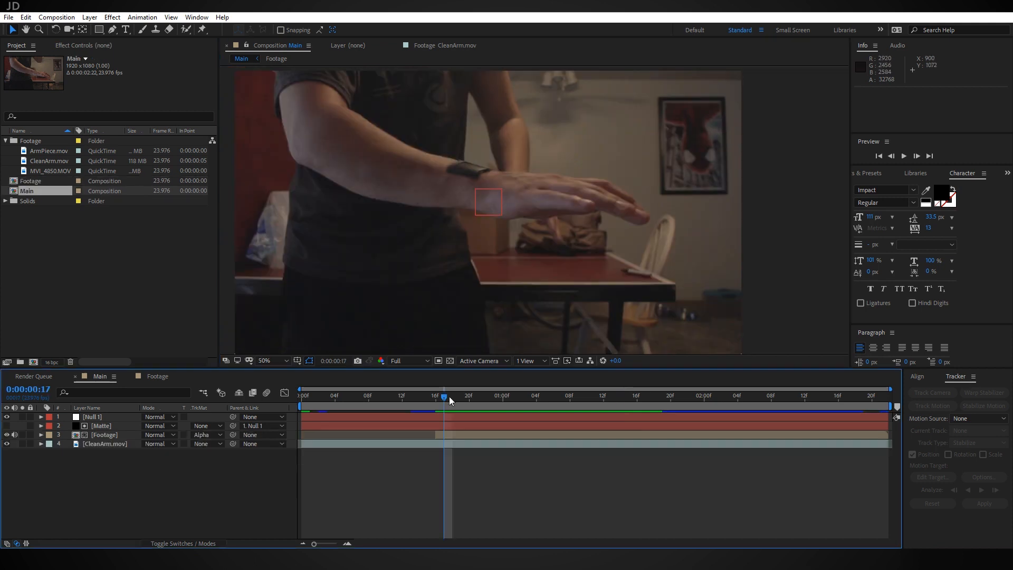
- Duplicate the Footage layer at 0:00:01:14 and set the copy to No Track Matte
{"action": "left_click_drag", "start_coordinate": [449, 396], "coordinate": [621, 414]}
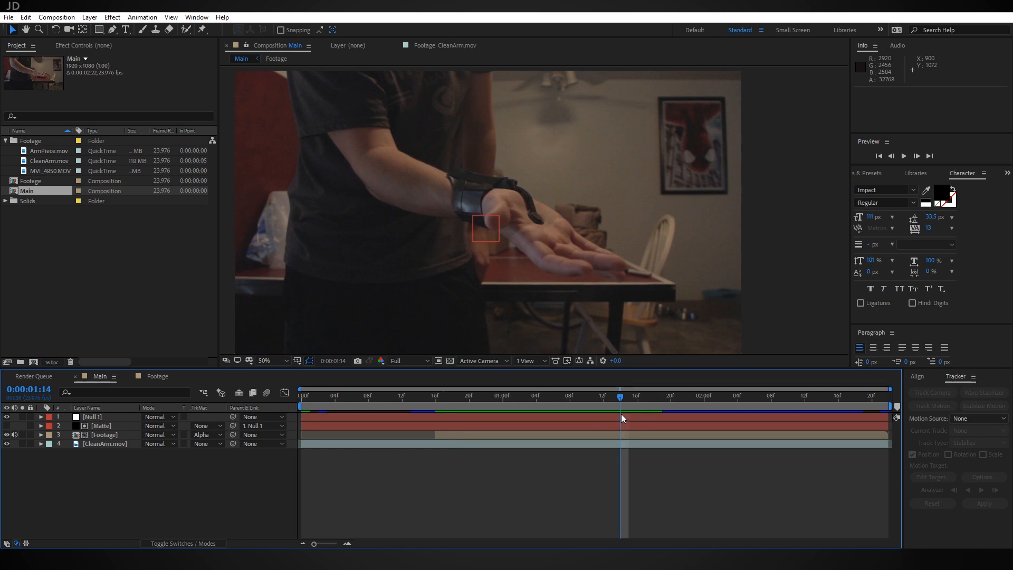
{"action": "left_click", "coordinate": [106, 436]}
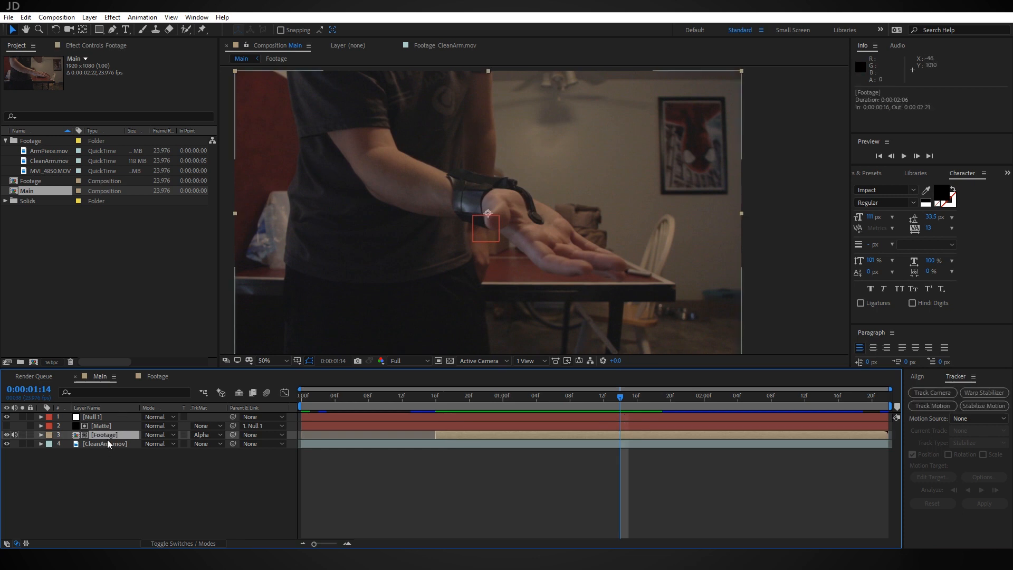
{"action": "key", "text": "ctrl+d"}
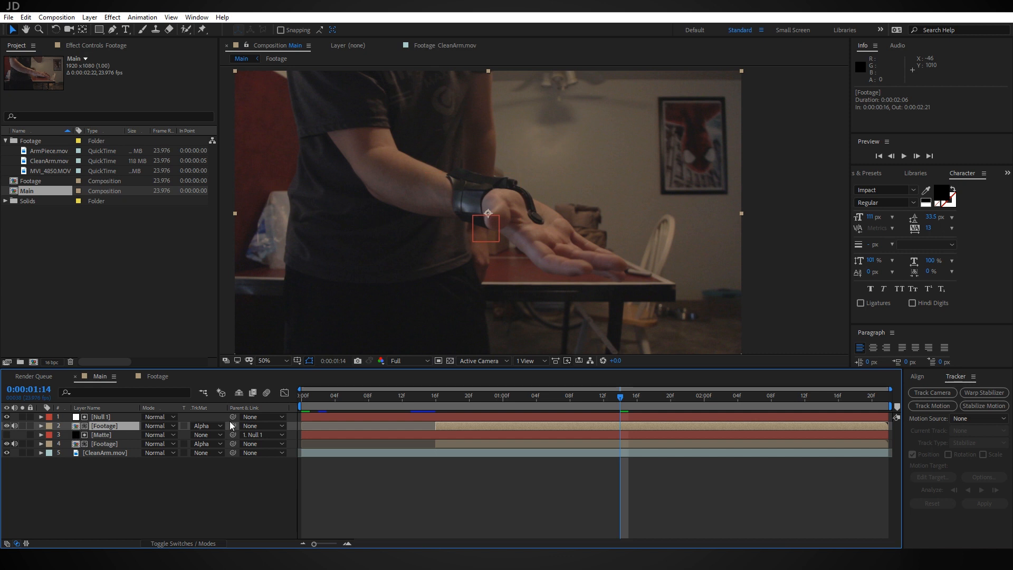
{"action": "left_click", "coordinate": [205, 429]}
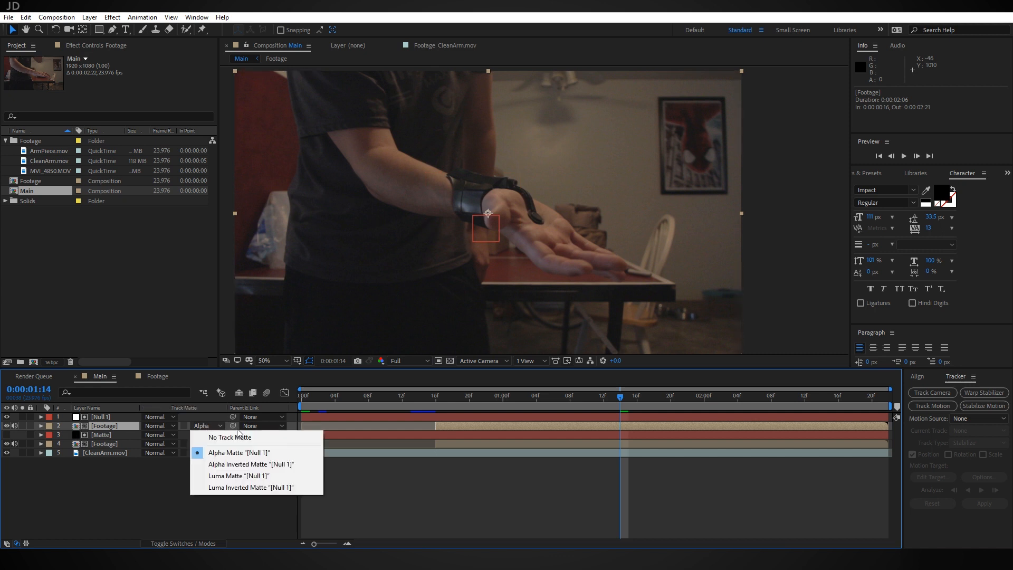
{"action": "left_click", "coordinate": [257, 439]}
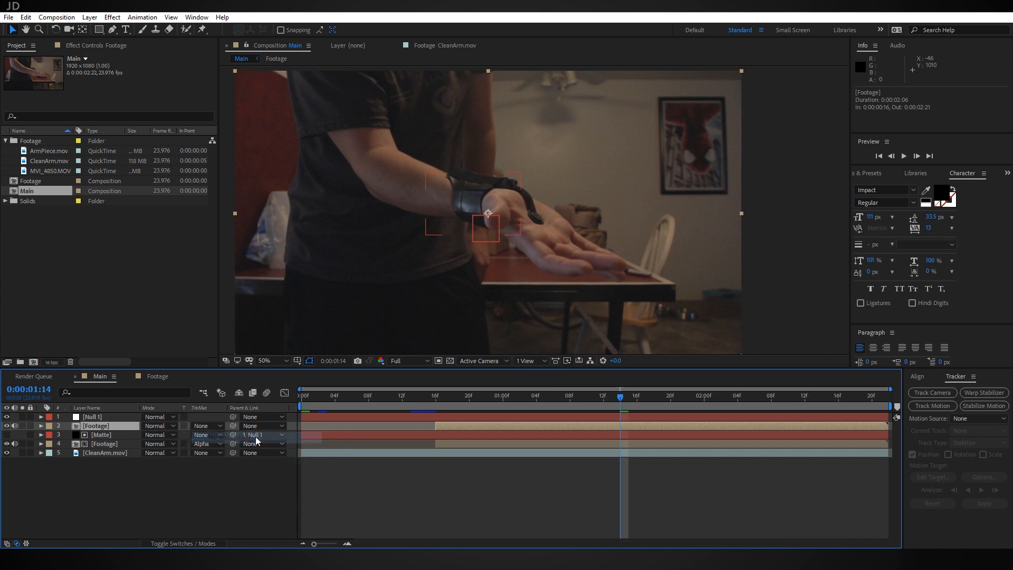
- Freeze the duplicated Footage layer on the frame at 0:00:01:14
{"action": "right_click", "coordinate": [106, 429]}
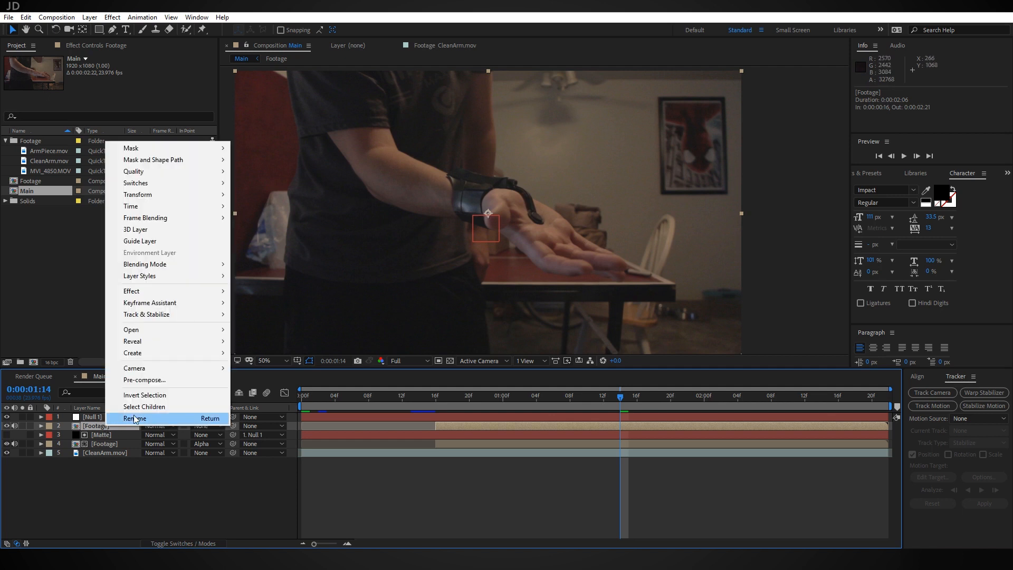
{"action": "mouse_move", "coordinate": [161, 207]}
{"action": "left_click", "coordinate": [273, 241]}
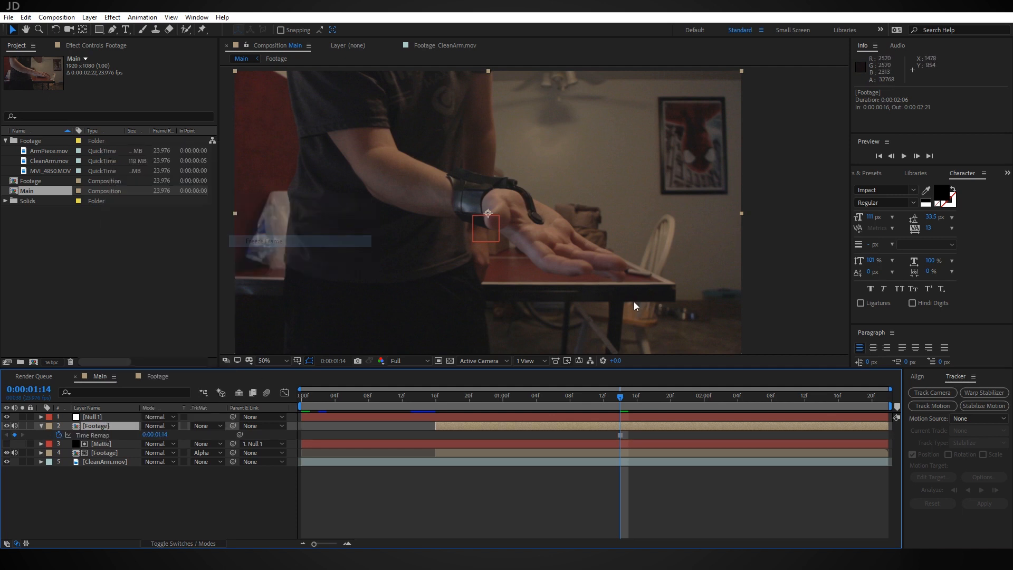
- Draw a closed Pen tool mask on the frozen Footage copy around the curved arm piece, stopping at the palm button
{"action": "left_click", "coordinate": [112, 29]}
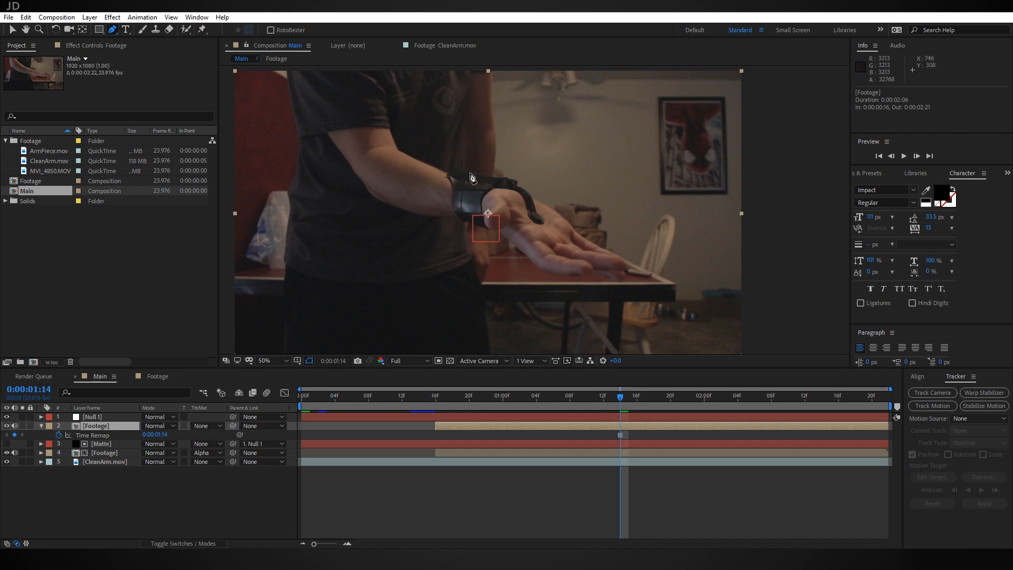
{"action": "scroll", "coordinate": [568, 284], "scroll_direction": "up", "scroll_amount": 3}
{"action": "middle_click_drag", "start_coordinate": [568, 284], "coordinate": [474, 99]}
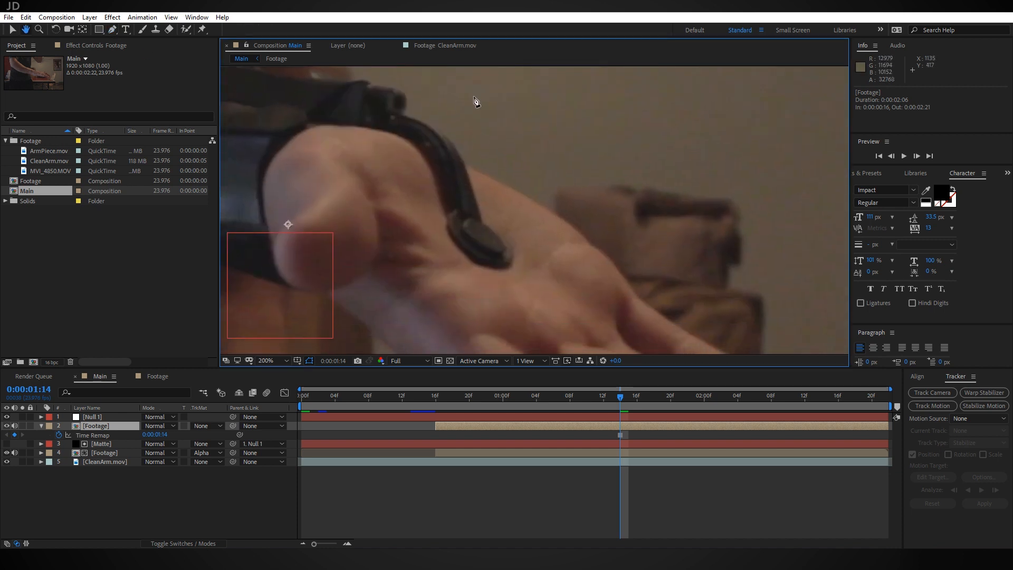
{"action": "scroll", "coordinate": [533, 190], "scroll_direction": "up", "scroll_amount": 1}
{"action": "middle_click_drag", "start_coordinate": [540, 230], "coordinate": [560, 245]}
{"action": "middle_click_drag", "start_coordinate": [430, 196], "coordinate": [546, 248]}
{"action": "left_click", "coordinate": [349, 122]}
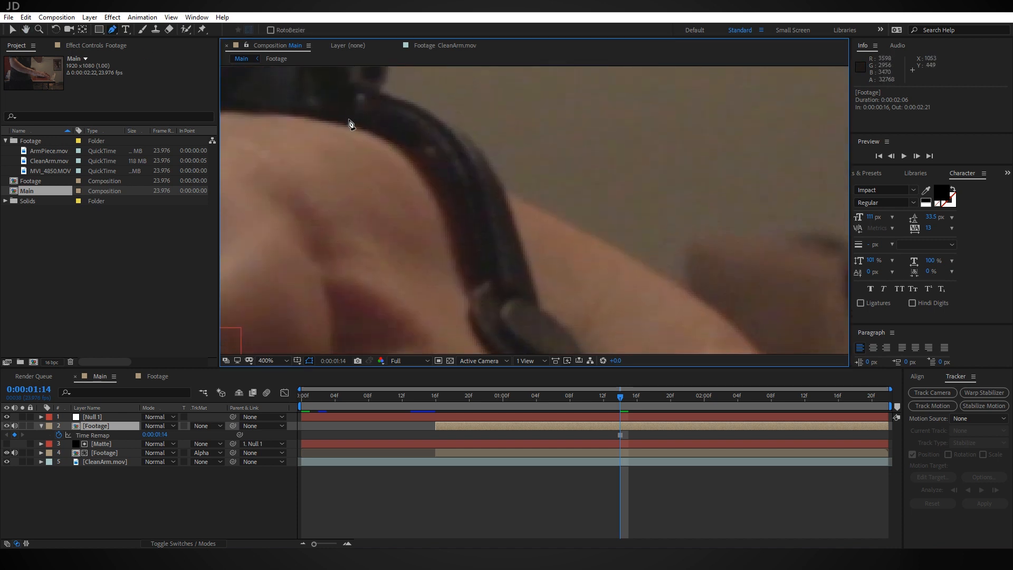
{"action": "left_click_drag", "start_coordinate": [416, 160], "coordinate": [427, 184]}
{"action": "left_click_drag", "start_coordinate": [462, 267], "coordinate": [464, 280]}
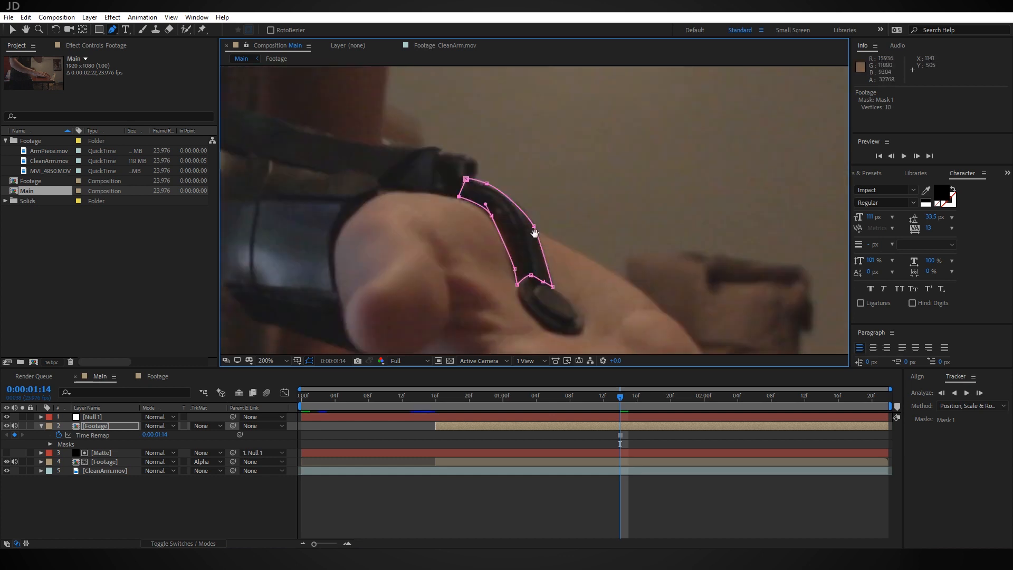
{"action": "middle_click_drag", "start_coordinate": [366, 232], "coordinate": [349, 207]}
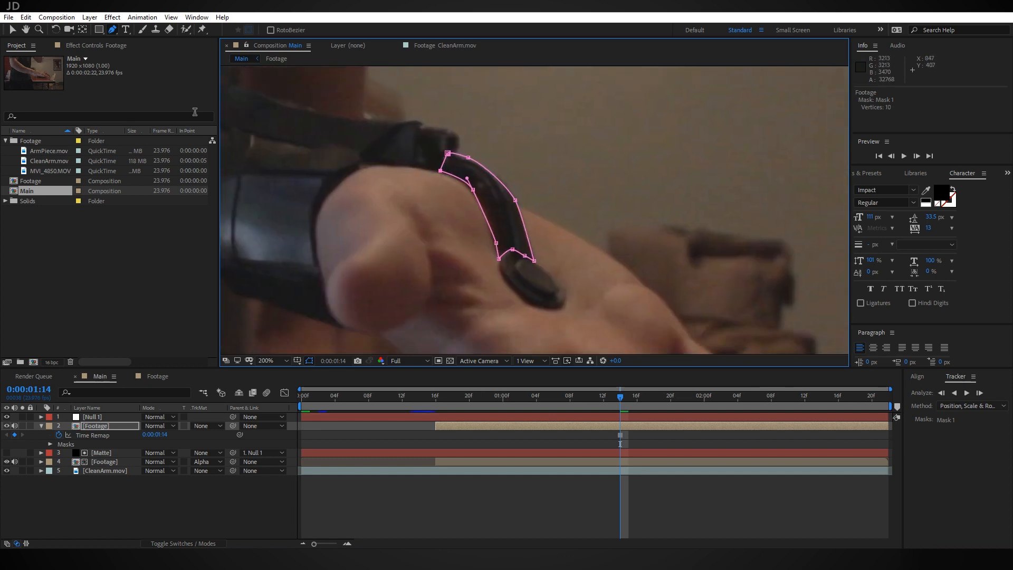
- Duplicate the frozen, masked Footage layer and delete Mask 1 from the copy
{"action": "left_click", "coordinate": [112, 426]}
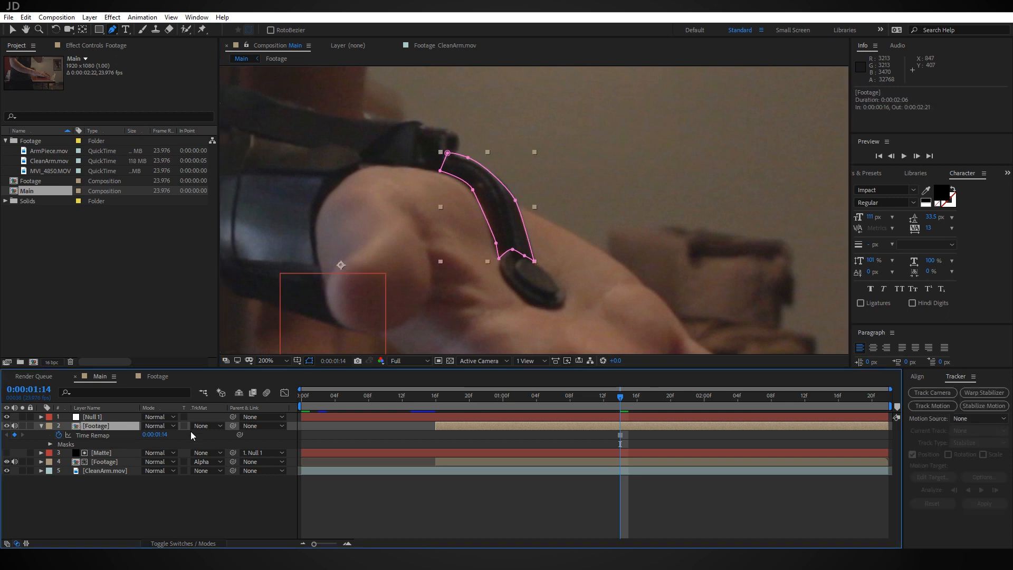
{"action": "key", "text": "ctrl+d"}
{"action": "key", "text": "m"}
{"action": "left_click", "coordinate": [84, 435]}
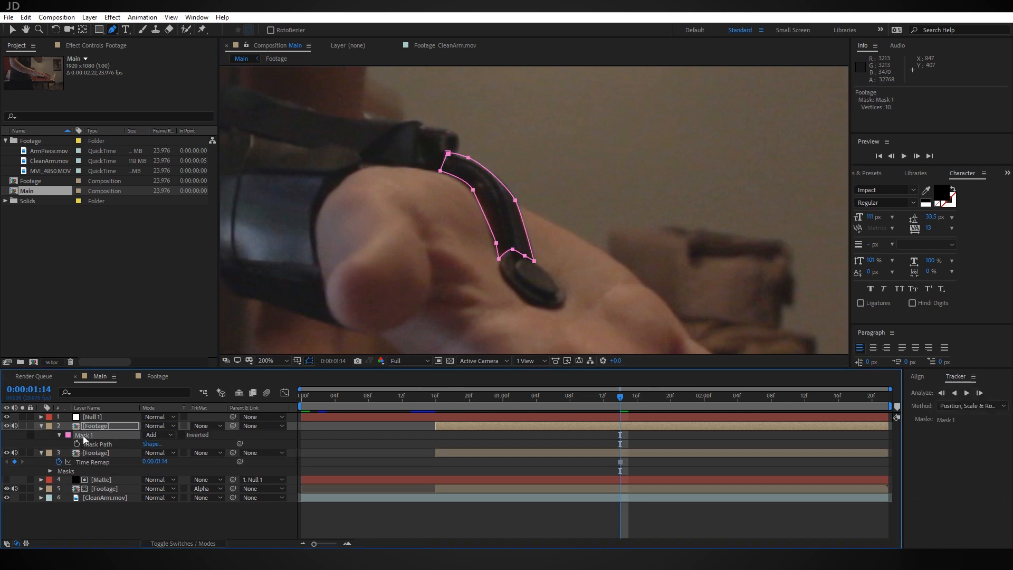
{"action": "key", "text": "Delete"}
- Draw a closed curved Pen tool mask around the palm button on the new Footage copy
{"action": "scroll", "coordinate": [525, 285], "scroll_direction": "up", "scroll_amount": 2}
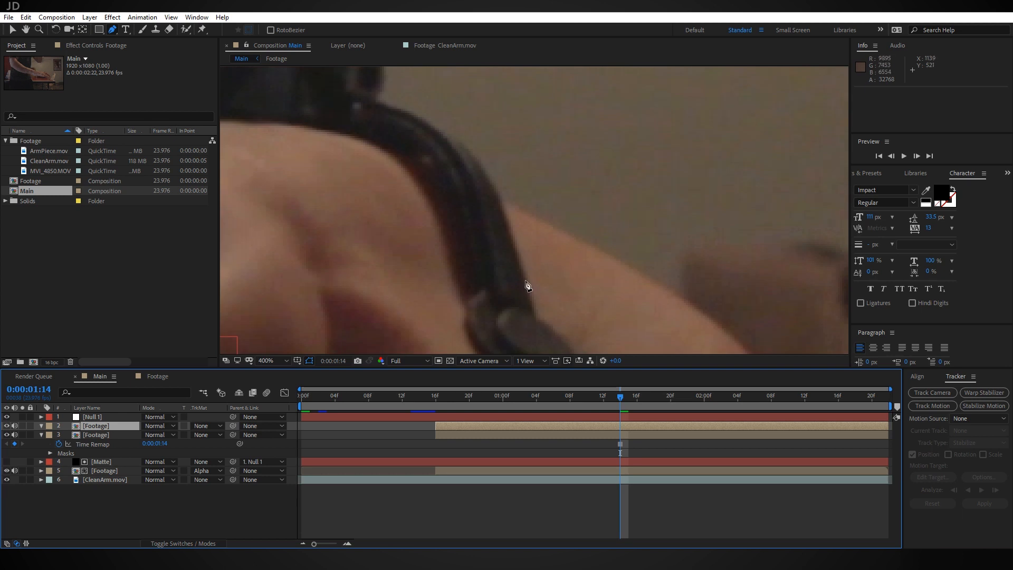
{"action": "left_click_drag", "start_coordinate": [574, 196], "coordinate": [575, 187]}
{"action": "scroll", "coordinate": [577, 203], "scroll_direction": "up", "scroll_amount": 1}
{"action": "left_click_drag", "start_coordinate": [581, 248], "coordinate": [567, 179]}
{"action": "left_click", "coordinate": [401, 111]}
{"action": "left_click_drag", "start_coordinate": [364, 167], "coordinate": [372, 205]}
{"action": "left_click_drag", "start_coordinate": [472, 306], "coordinate": [512, 331]}
{"action": "left_click_drag", "start_coordinate": [614, 332], "coordinate": [637, 319]}
{"action": "left_click_drag", "start_coordinate": [613, 242], "coordinate": [572, 198]}
{"action": "left_click_drag", "start_coordinate": [513, 154], "coordinate": [496, 147]}
{"action": "left_click", "coordinate": [402, 111]}
{"action": "scroll", "coordinate": [543, 255], "scroll_direction": "down", "scroll_amount": 2}
{"action": "left_click", "coordinate": [12, 30]}
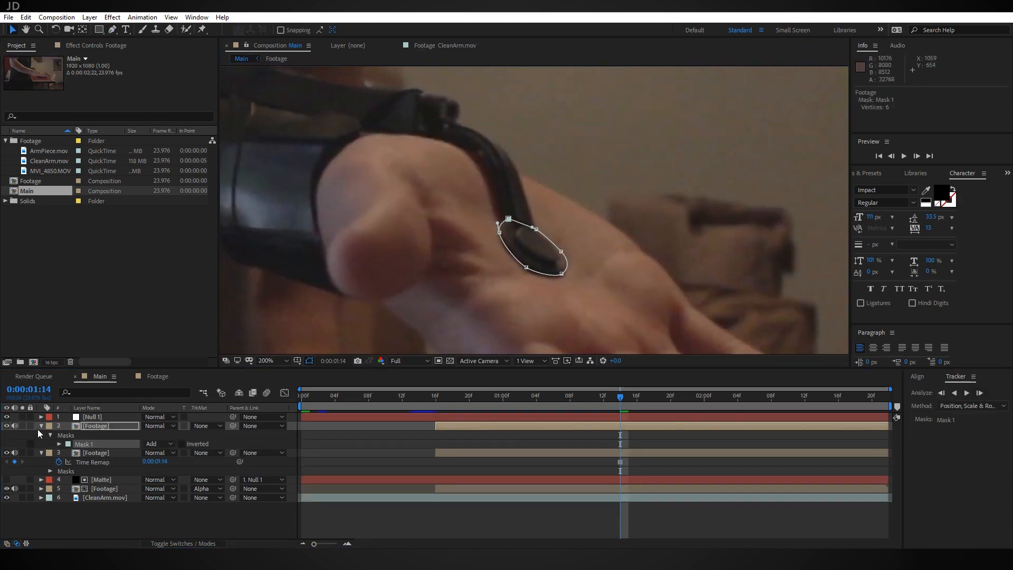
- Solo the two masked Footage layers to isolate the curved arm and the palm button, and inspect the cut-out
{"action": "left_click", "coordinate": [22, 425]}
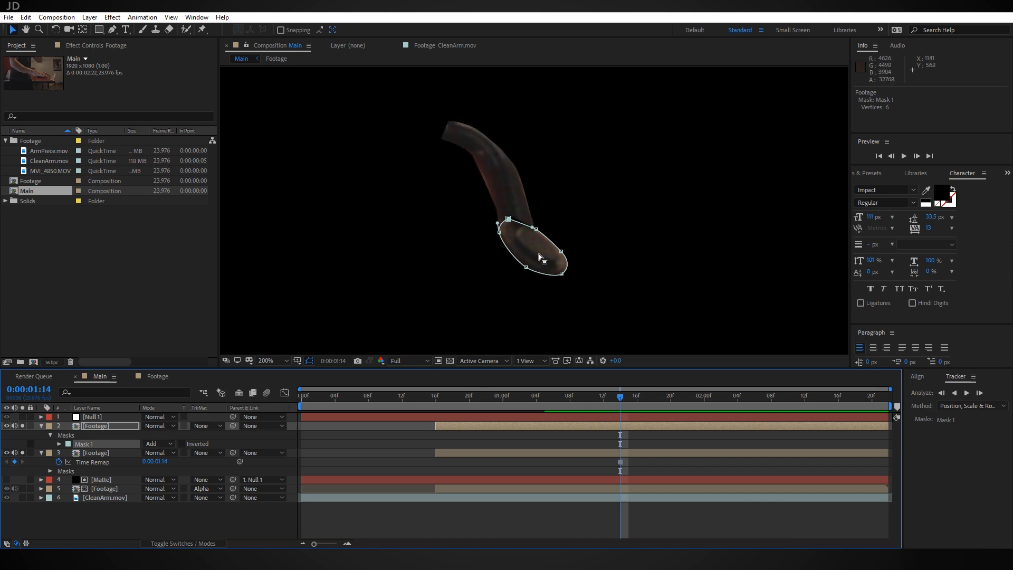
{"action": "middle_click_drag", "start_coordinate": [580, 258], "coordinate": [574, 287]}
{"action": "mouse_move", "coordinate": [617, 398]}
{"action": "left_mouse_down"}
{"action": "mouse_move", "coordinate": [436, 406]}
{"action": "mouse_move", "coordinate": [730, 402]}
{"action": "mouse_move", "coordinate": [500, 406]}
{"action": "mouse_move", "coordinate": [621, 404]}
{"action": "left_mouse_up"}
{"action": "left_click", "coordinate": [632, 258]}
{"action": "scroll", "coordinate": [632, 259], "scroll_direction": "down", "scroll_amount": 1}
{"action": "middle_click_drag", "start_coordinate": [633, 259], "coordinate": [572, 237]}
{"action": "scroll", "coordinate": [654, 248], "scroll_direction": "up", "scroll_amount": 1}
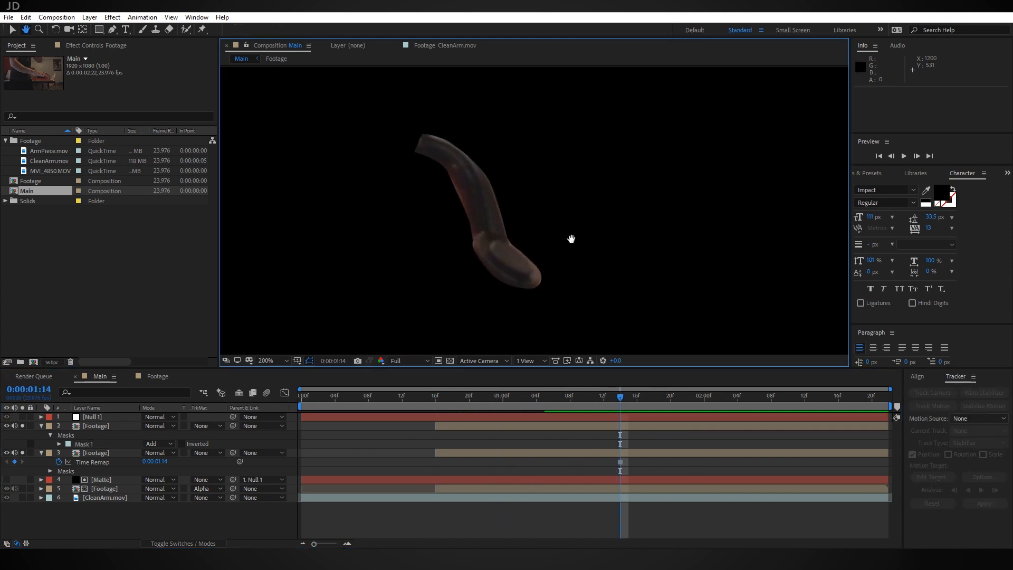
- Move the palm button layer's anchor point to the joint where the button meets the curved arm
{"action": "left_click", "coordinate": [108, 427]}
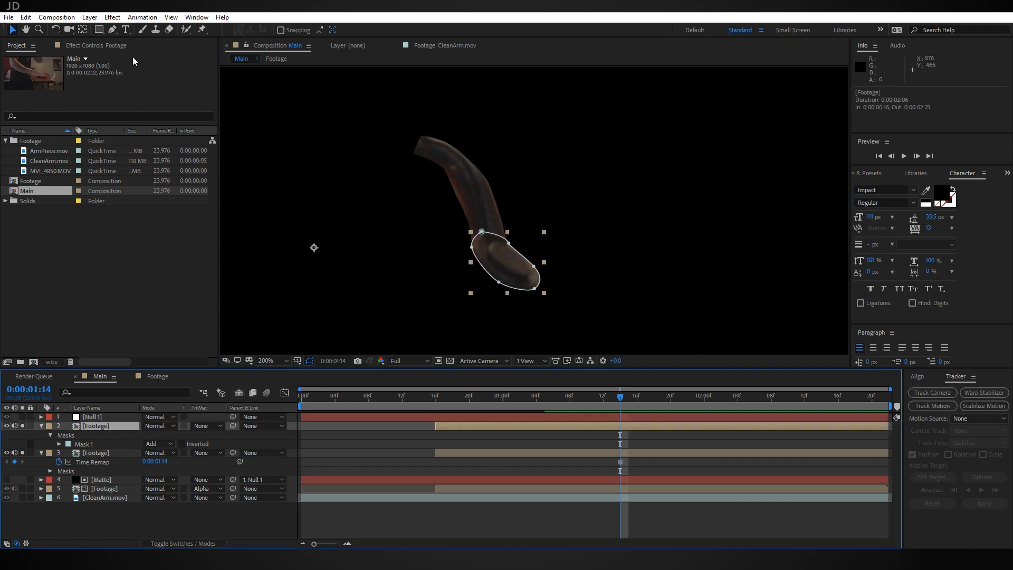
{"action": "left_click", "coordinate": [82, 30]}
{"action": "left_click_drag", "start_coordinate": [313, 248], "coordinate": [488, 237]}
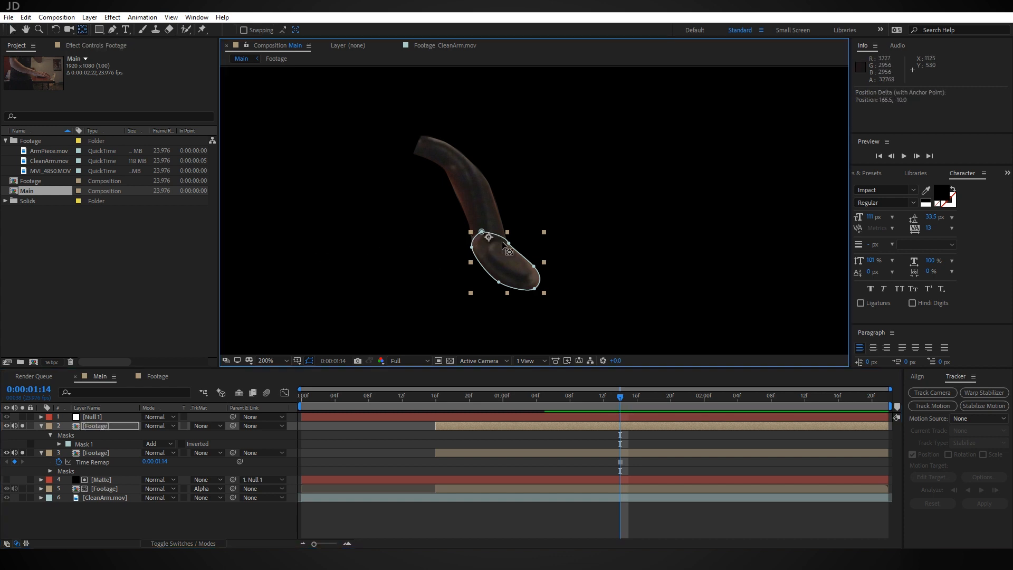
{"action": "scroll", "coordinate": [528, 254], "scroll_direction": "up", "scroll_amount": 2}
{"action": "middle_click_drag", "start_coordinate": [493, 278], "coordinate": [577, 206]}
{"action": "scroll", "coordinate": [540, 313], "scroll_direction": "down", "scroll_amount": 1}
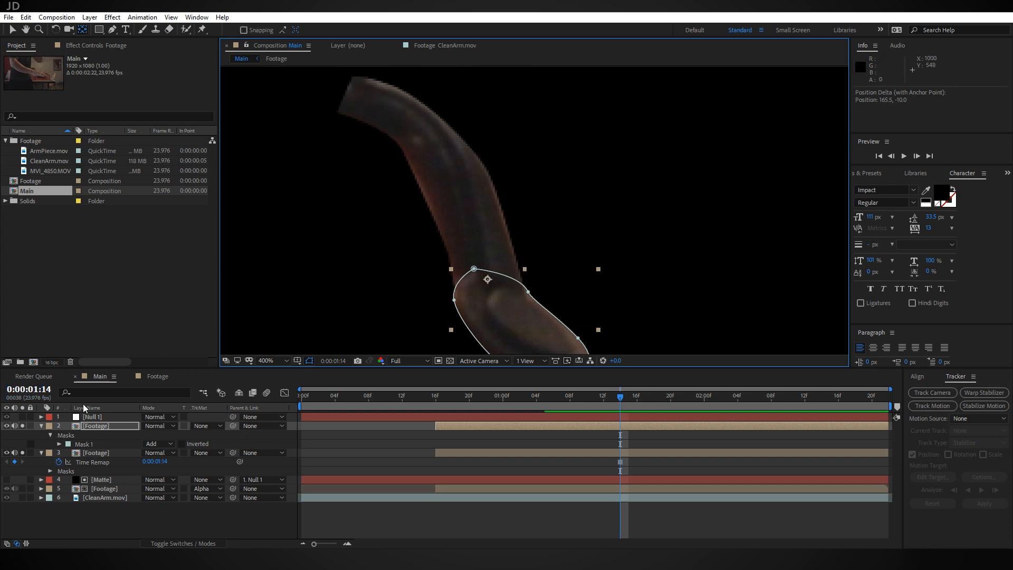
- Move the curved arm layer's anchor point to the arm's upper end, where it meets the wristband
{"action": "left_click", "coordinate": [110, 455]}
{"action": "scroll", "coordinate": [337, 254], "scroll_direction": "down", "scroll_amount": 1}
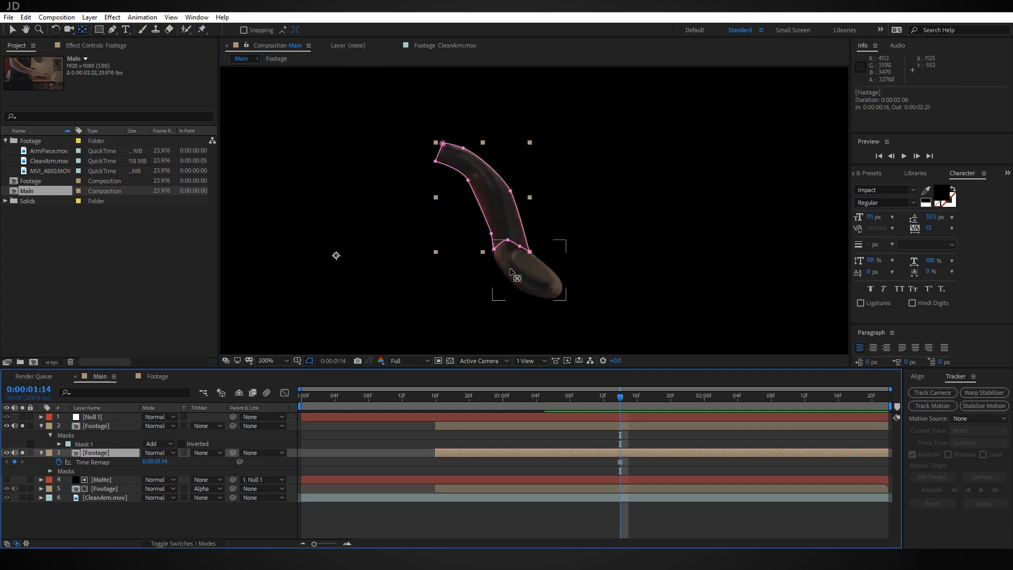
{"action": "left_click_drag", "start_coordinate": [336, 257], "coordinate": [446, 149]}
- Parent the palm button layer to the curved arm layer and test the link by rotating the arm
{"action": "left_click", "coordinate": [105, 426]}
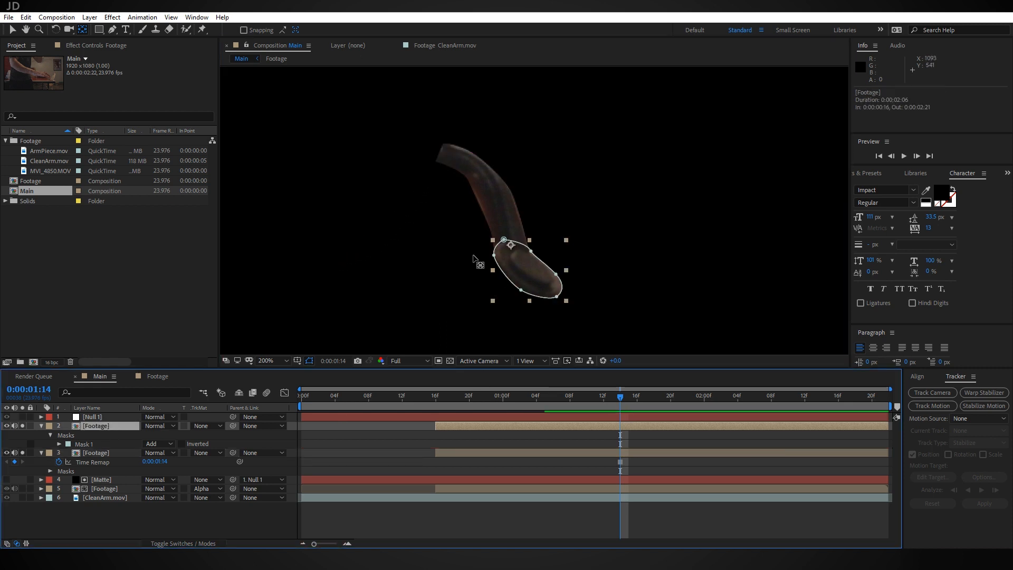
{"action": "left_click_drag", "start_coordinate": [233, 426], "coordinate": [108, 453]}
{"action": "left_click", "coordinate": [56, 30]}
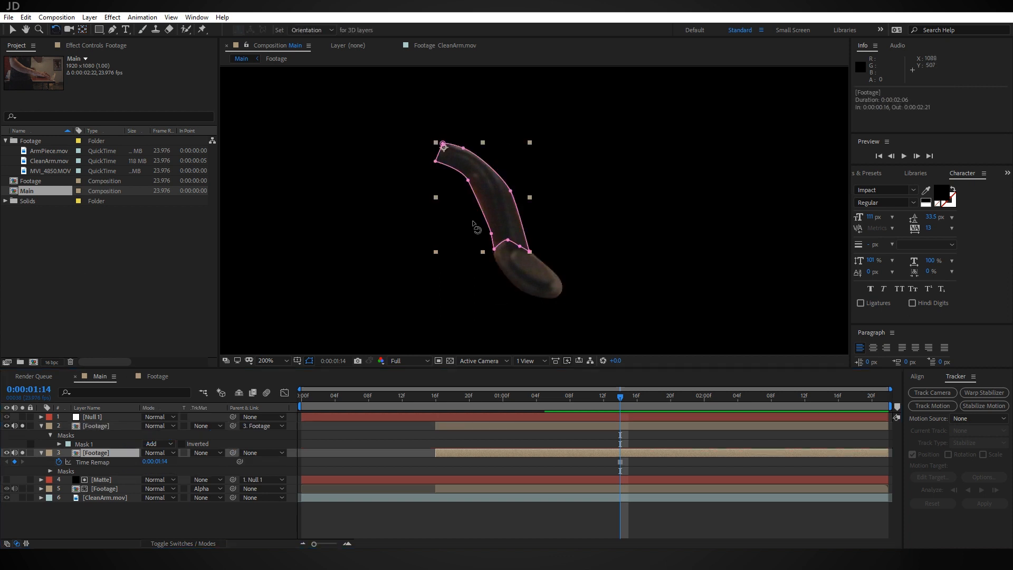
{"action": "left_click_drag", "start_coordinate": [496, 222], "coordinate": [461, 339]}
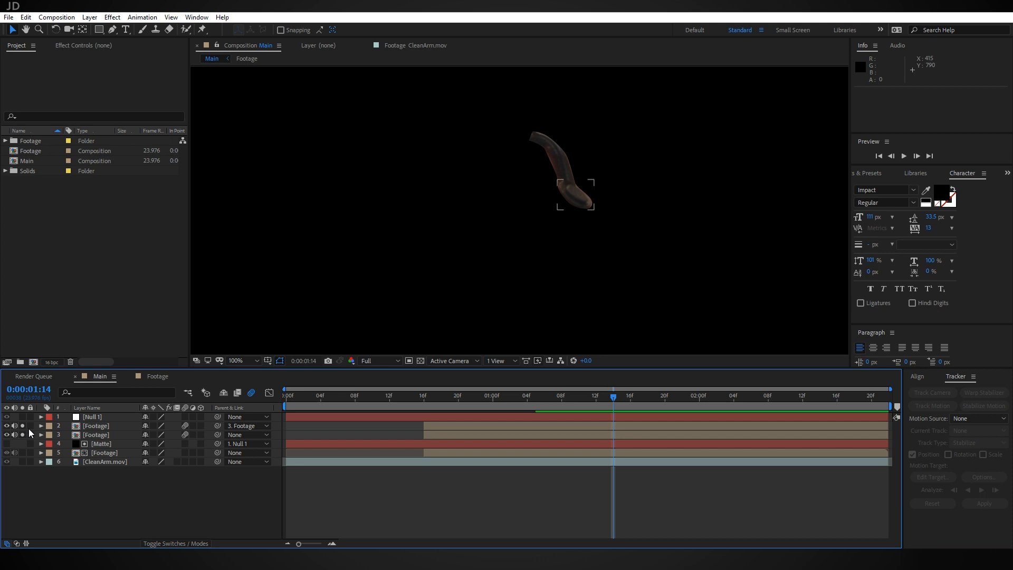
- Unsolo the two masked Footage layers and set Position and Rotation keyframes on both at 0:00:01:14
{"action": "left_click", "coordinate": [22, 435]}
{"action": "left_click", "coordinate": [23, 426]}
{"action": "left_click", "coordinate": [98, 427]}
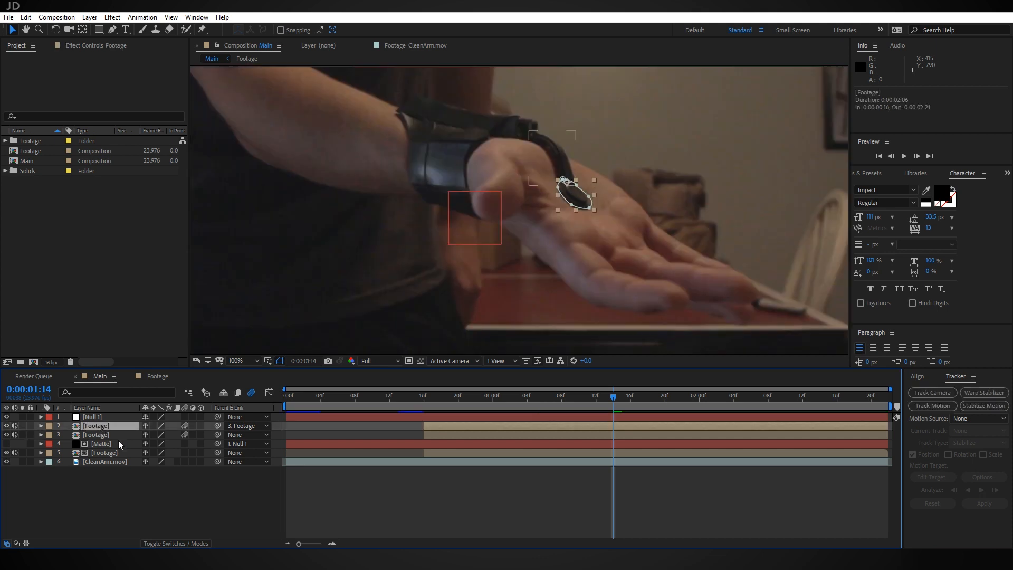
{"action": "left_click", "coordinate": [100, 435], "text": "ctrl"}
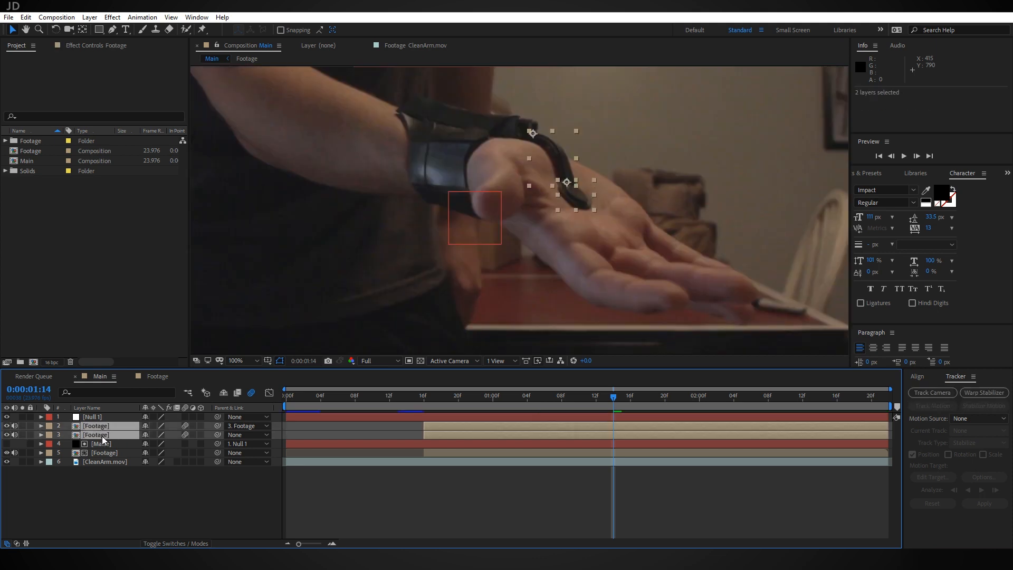
{"action": "key", "text": "p"}
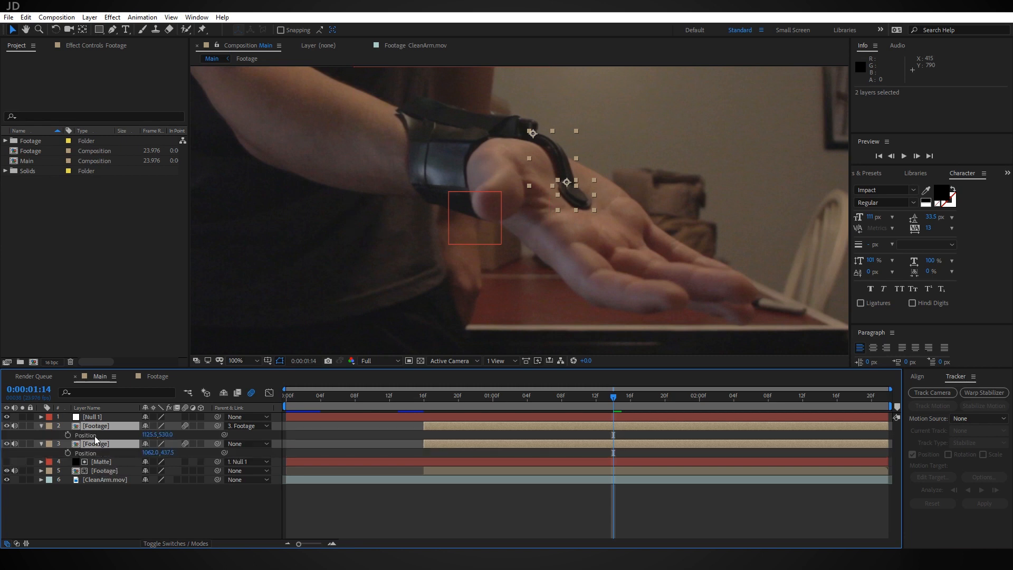
{"action": "key", "text": "shift+r"}
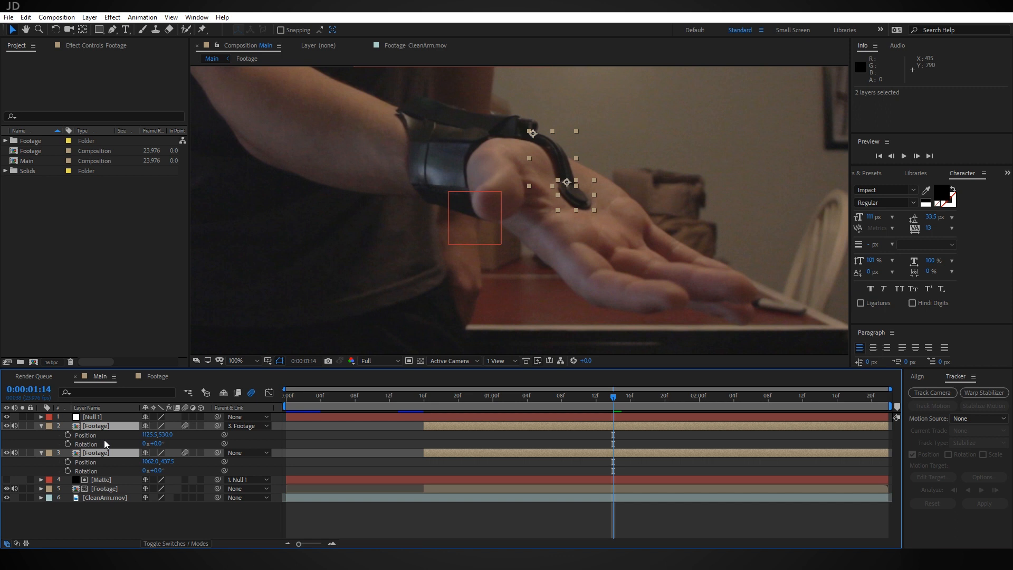
{"action": "scroll", "coordinate": [587, 294], "scroll_direction": "up", "scroll_amount": 1}
{"action": "scroll", "coordinate": [617, 302], "scroll_direction": "up", "scroll_amount": 1}
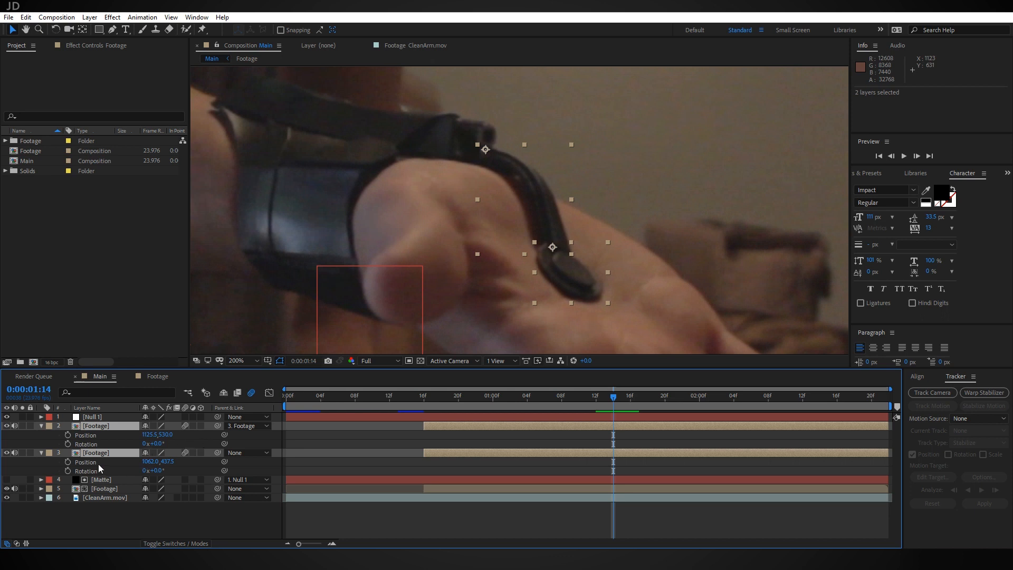
{"action": "left_click", "coordinate": [68, 435]}
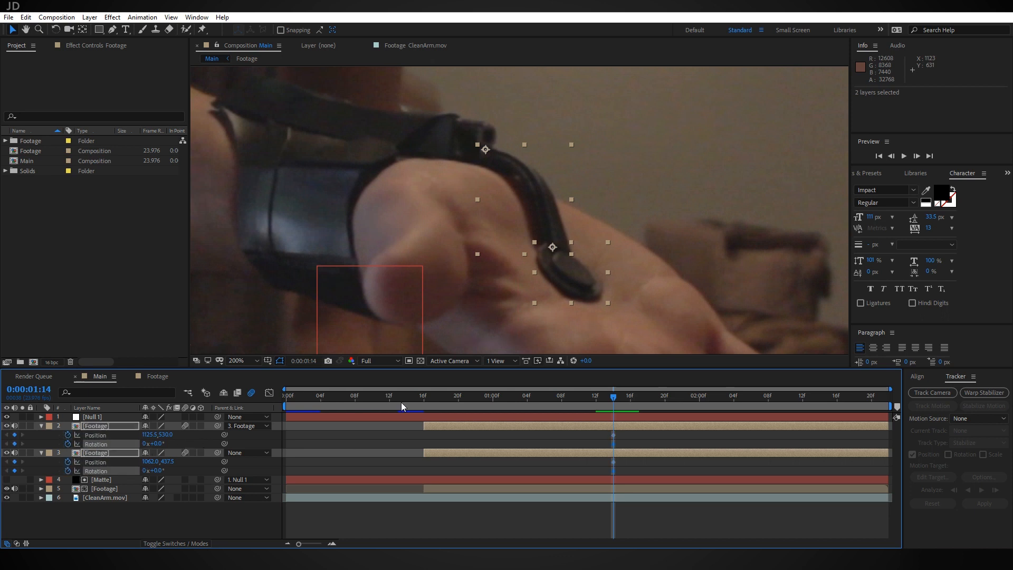
- At 0:00:01:09, rotate the curved arm layer to about -92.8° and move it to about 993, 497 over the wrist
{"action": "left_click_drag", "start_coordinate": [614, 399], "coordinate": [570, 400]}
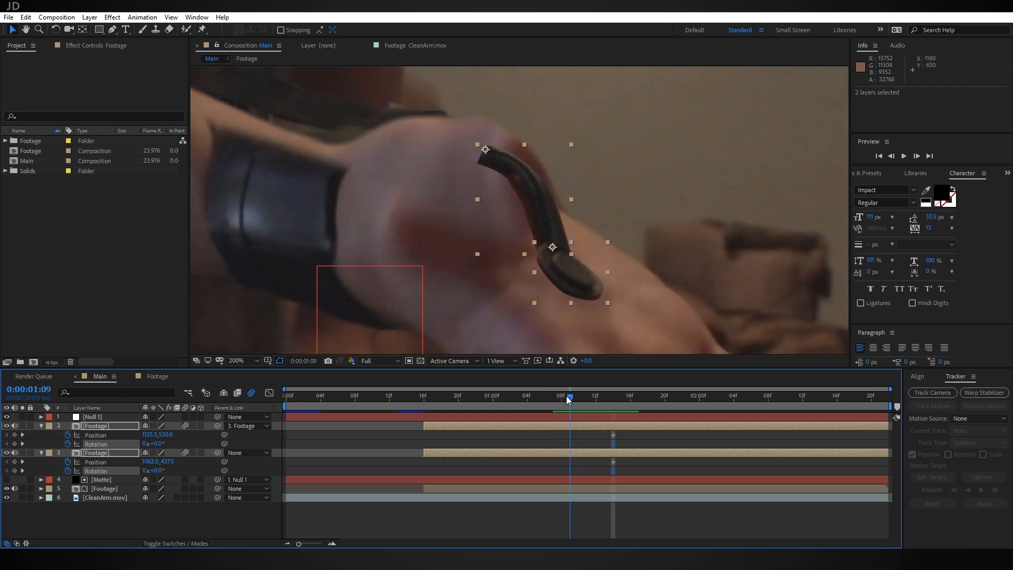
{"action": "left_click", "coordinate": [56, 30]}
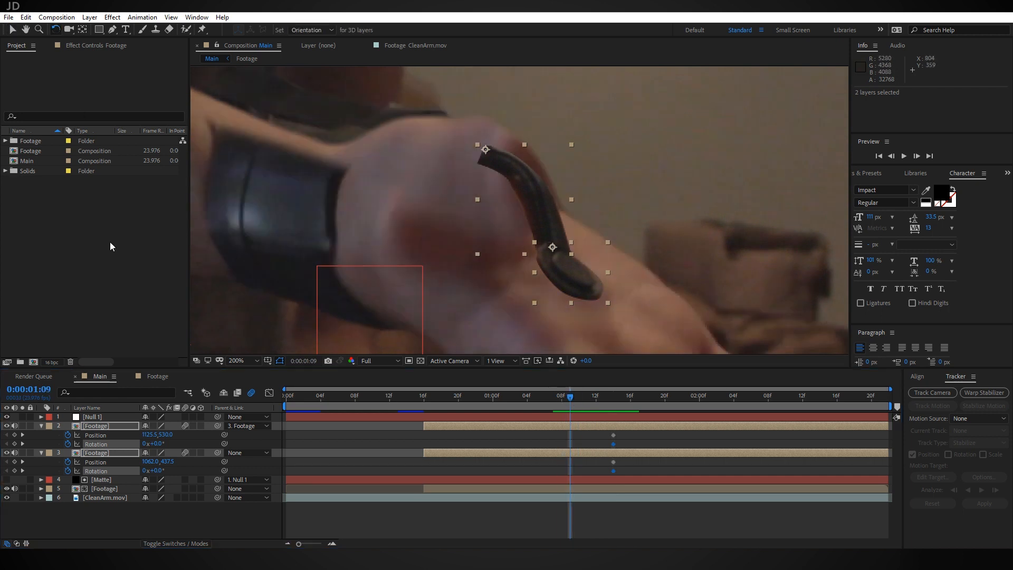
{"action": "left_click", "coordinate": [110, 452]}
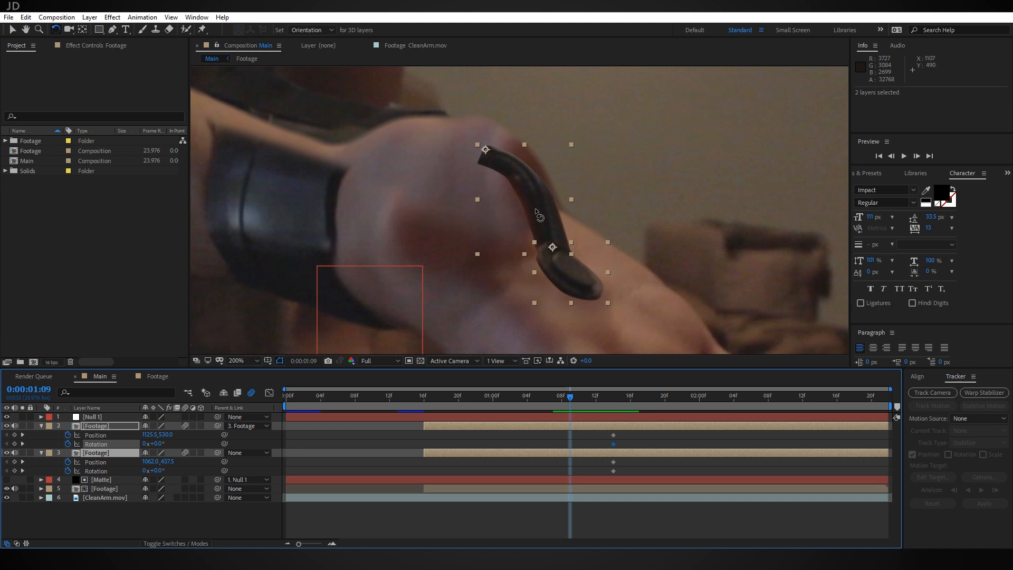
{"action": "left_click_drag", "start_coordinate": [538, 215], "coordinate": [541, 102]}
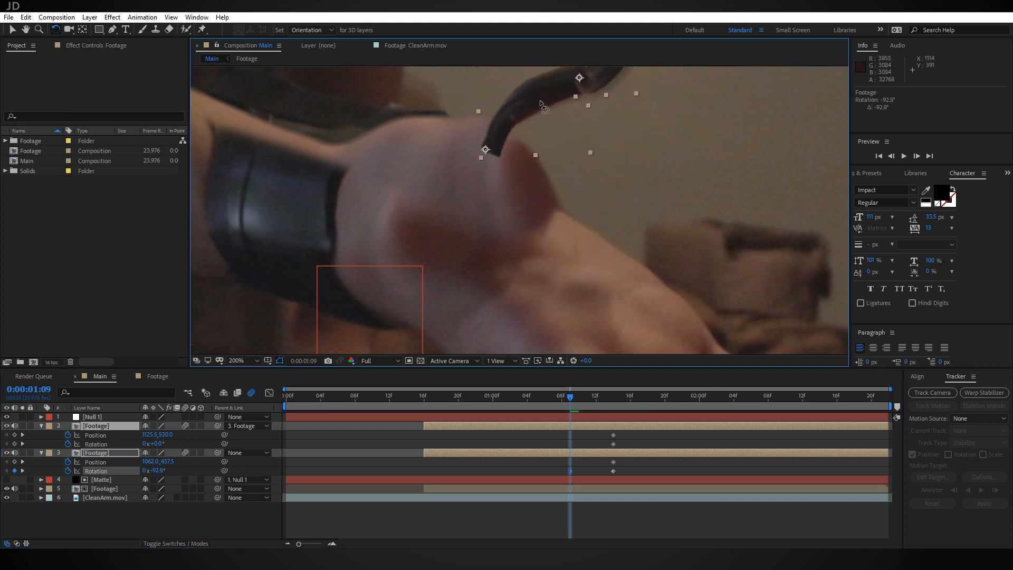
{"action": "scroll", "coordinate": [540, 100], "scroll_direction": "up", "scroll_amount": 3}
{"action": "left_click", "coordinate": [14, 31]}
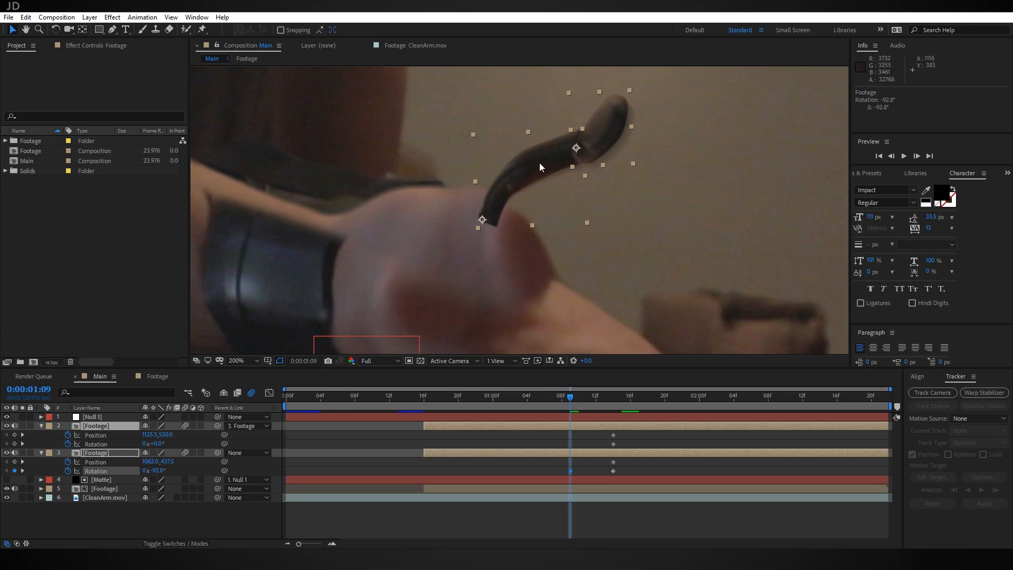
{"action": "left_click_drag", "start_coordinate": [539, 162], "coordinate": [467, 227]}
- At 0:00:01:09, fold the palm button layer onto the arm by rotating it to about -152° and moving it to 1123.4, 541.2
{"action": "scroll", "coordinate": [532, 204], "scroll_direction": "up", "scroll_amount": 2}
{"action": "left_click", "coordinate": [55, 30]}
{"action": "left_click_drag", "start_coordinate": [622, 179], "coordinate": [407, 255]}
{"action": "key", "text": "v"}
{"action": "left_click_drag", "start_coordinate": [432, 218], "coordinate": [428, 242]}
{"action": "scroll", "coordinate": [633, 234], "scroll_direction": "down", "scroll_amount": 2}
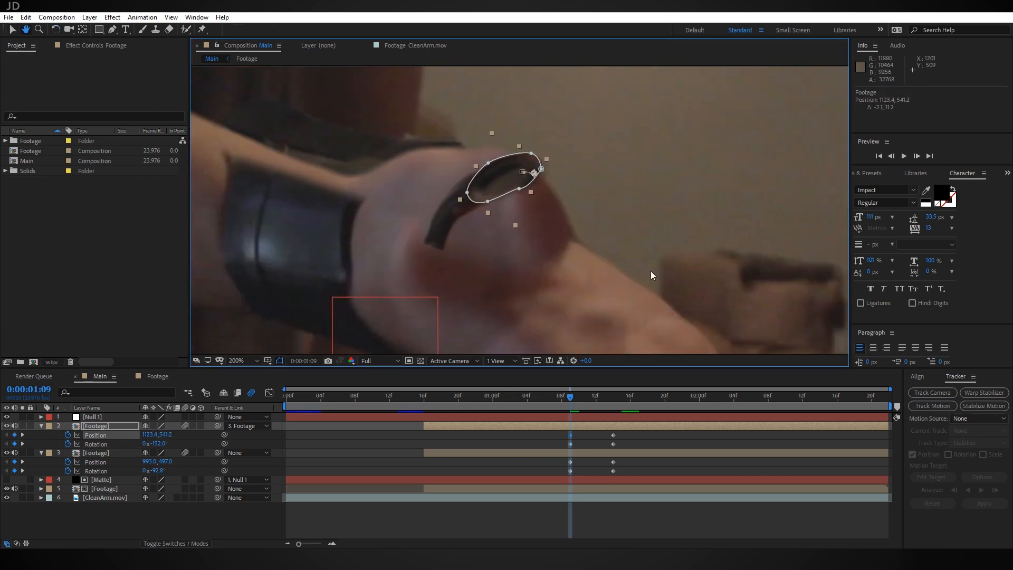
- Trim the end of both the curved arm and palm button layers to the frame at 0:00:01:14
{"action": "left_click_drag", "start_coordinate": [572, 398], "coordinate": [613, 402]}
{"action": "middle_click_drag", "start_coordinate": [664, 300], "coordinate": [591, 253]}
{"action": "mouse_move", "coordinate": [616, 399]}
{"action": "left_mouse_down"}
{"action": "mouse_move", "coordinate": [683, 393]}
{"action": "mouse_move", "coordinate": [609, 401]}
{"action": "left_mouse_up"}
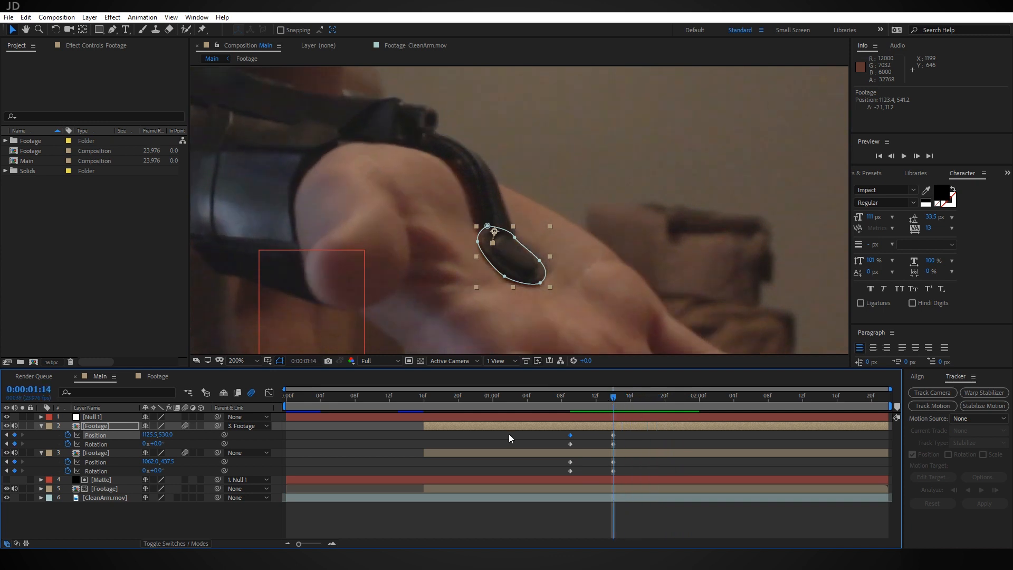
{"action": "left_click", "coordinate": [110, 454]}
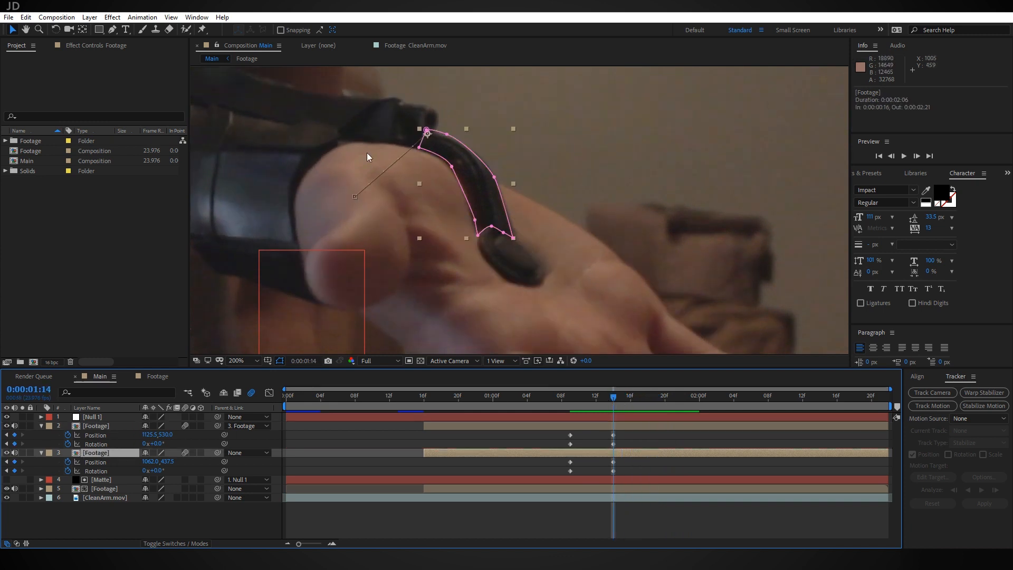
{"action": "left_click", "coordinate": [99, 426], "text": "shift"}
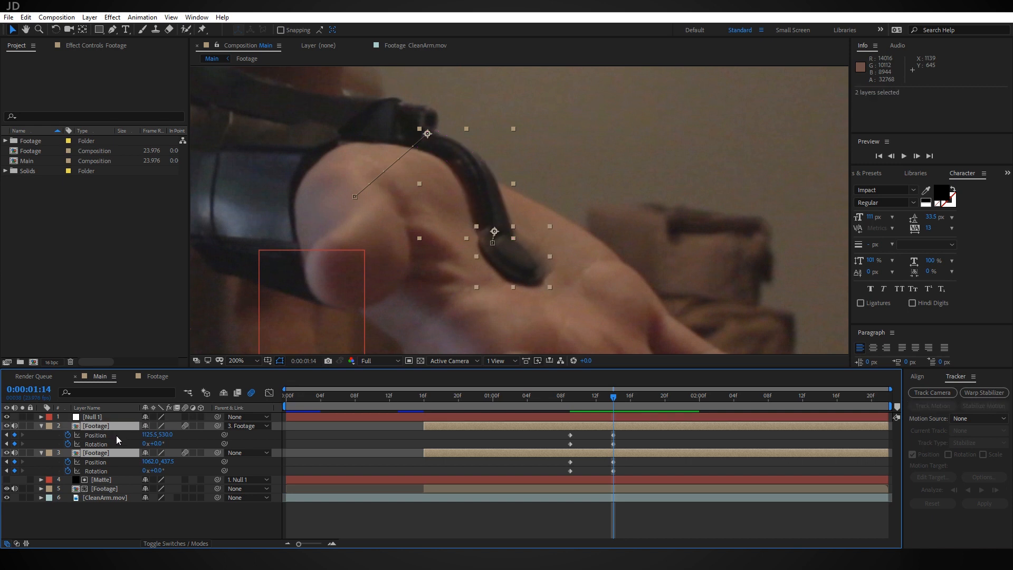
{"action": "key", "text": "alt+bracketright"}
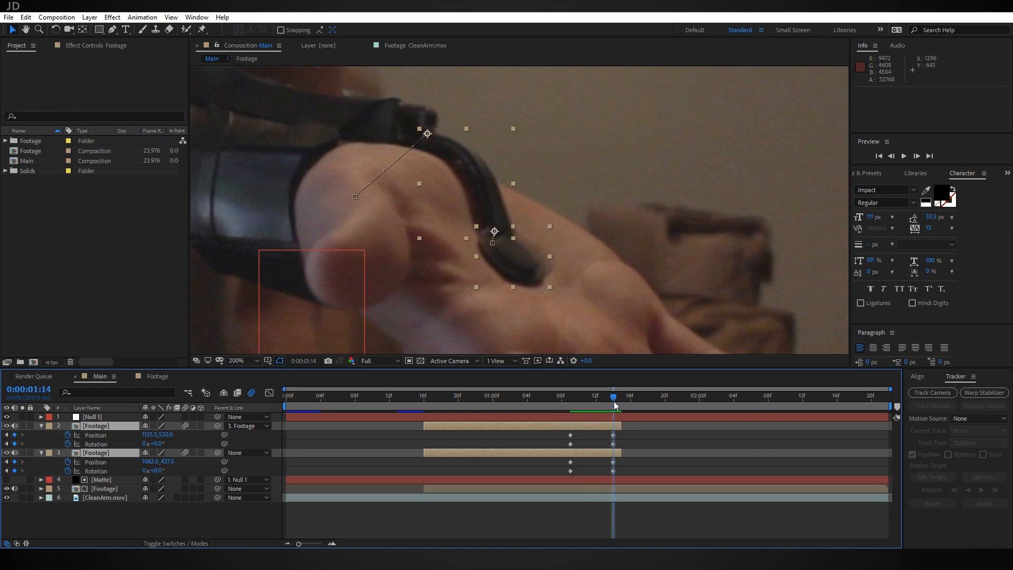
- Trim the start of both the curved arm and palm button layers to 0:00:01:09
{"action": "left_click_drag", "start_coordinate": [613, 404], "coordinate": [570, 404]}
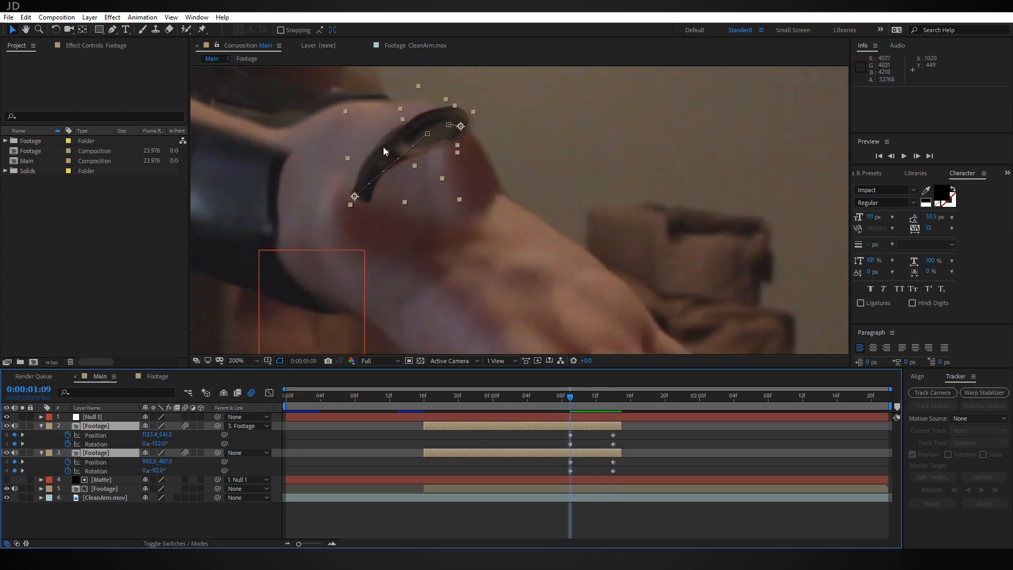
{"action": "middle_click_drag", "start_coordinate": [384, 148], "coordinate": [542, 179]}
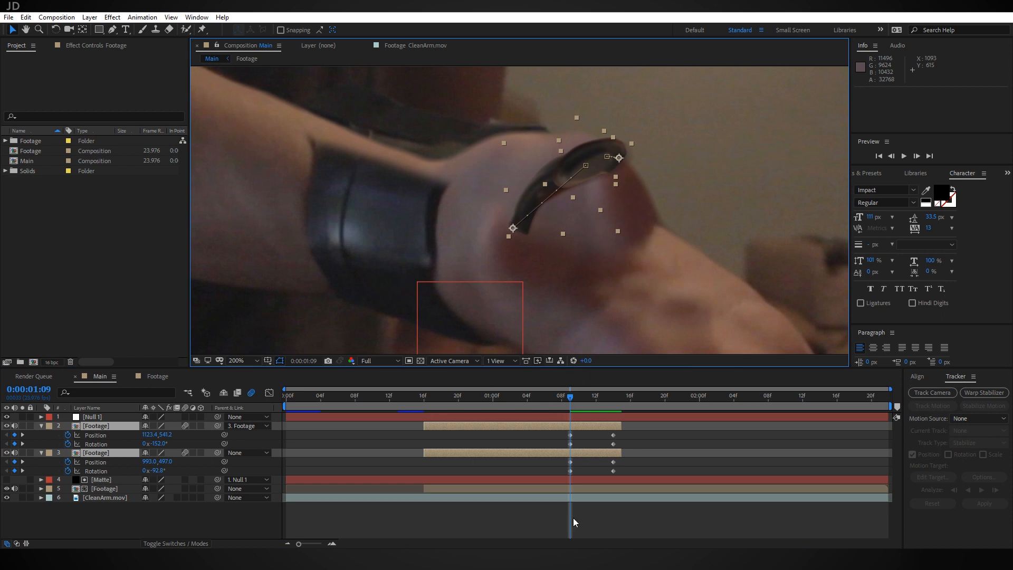
{"action": "key", "text": "alt+bracketleft"}
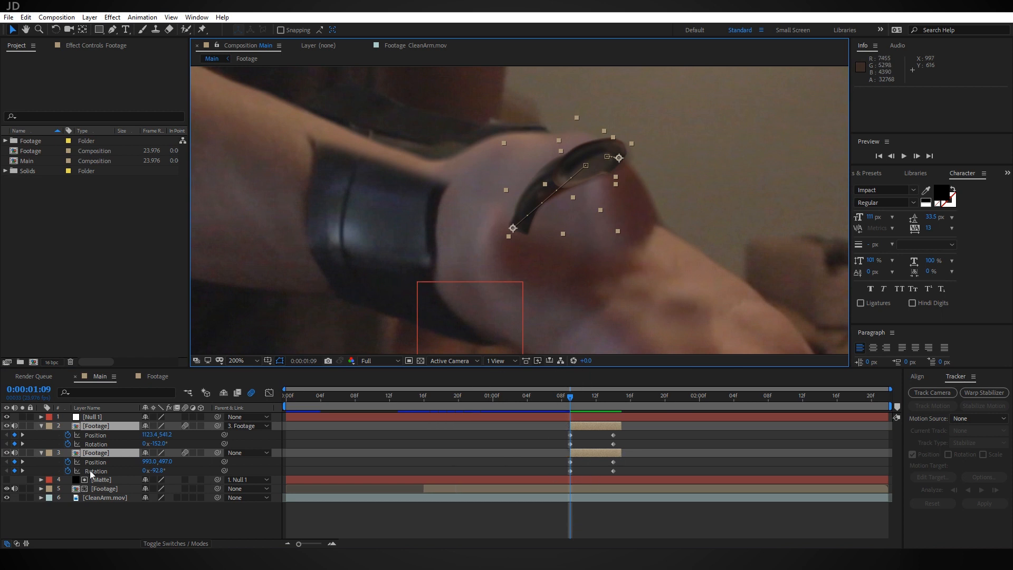
- Scrub between 0:00:01:09 and 0:00:01:14 to examine how the trigger arm unfolds onto the palm
{"action": "left_click_drag", "start_coordinate": [571, 397], "coordinate": [616, 401]}
{"action": "left_click_drag", "start_coordinate": [616, 401], "coordinate": [604, 401]}
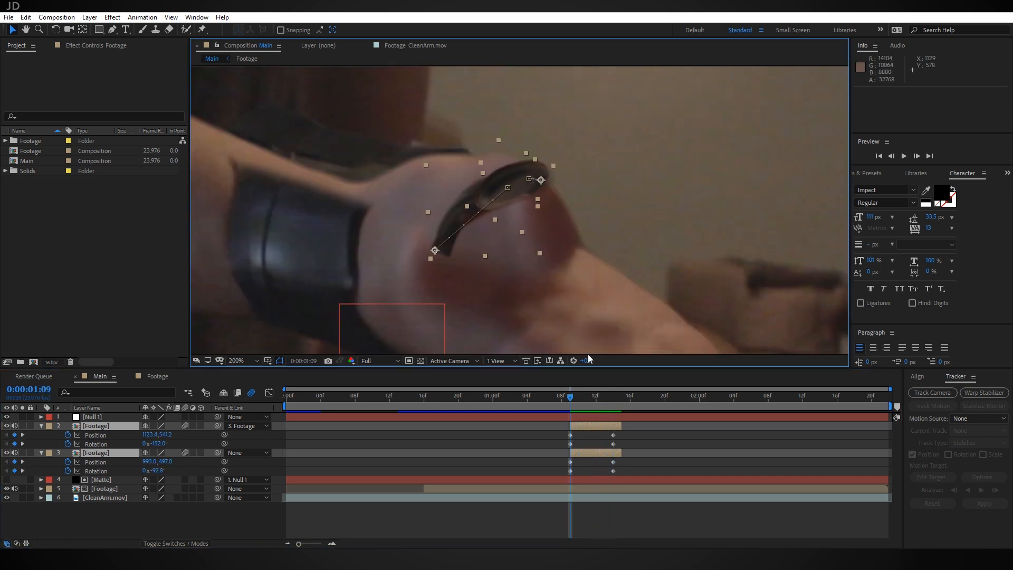
{"action": "left_click", "coordinate": [570, 397]}
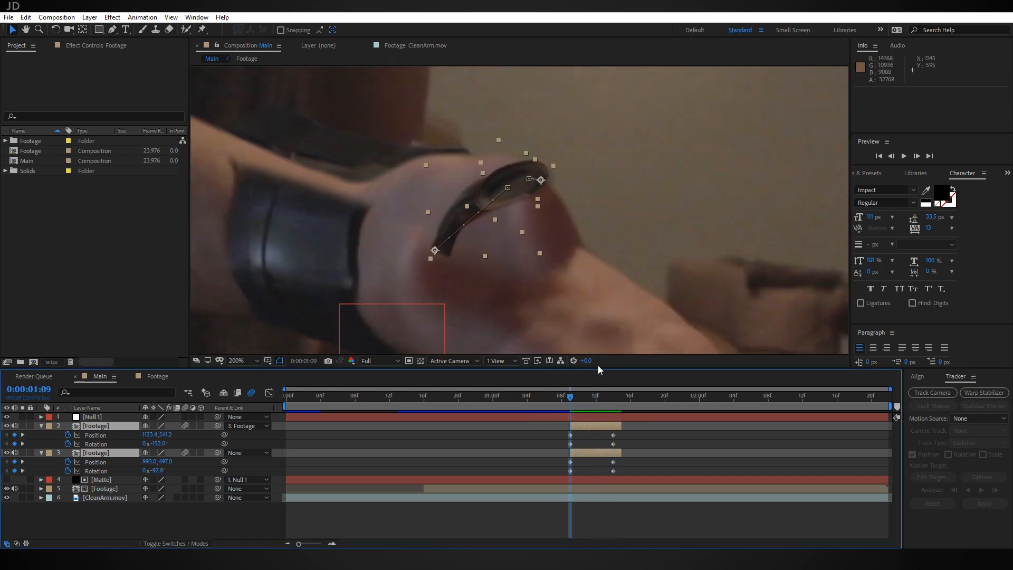
{"action": "left_click_drag", "start_coordinate": [574, 397], "coordinate": [607, 398]}
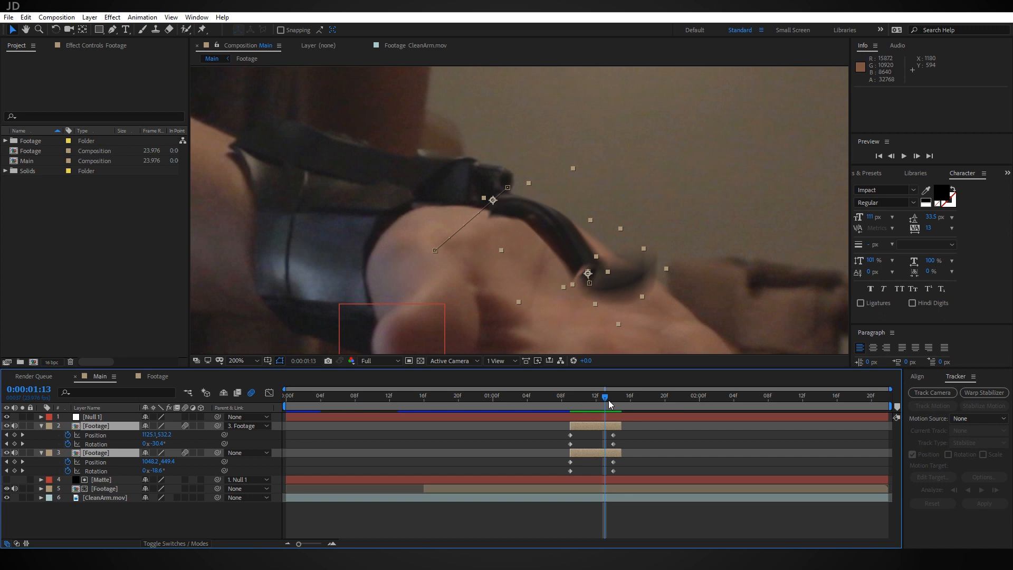
- Shift the curved arm layer's final position and rotation keyframes one frame earlier, to 0:00:01:13
{"action": "left_click_drag", "start_coordinate": [607, 400], "coordinate": [613, 401]}
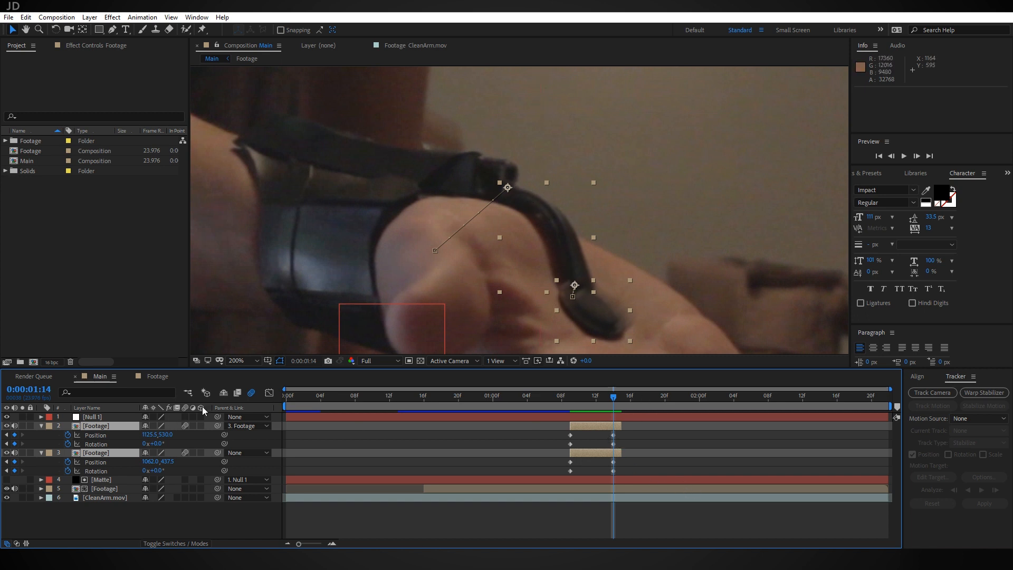
{"action": "left_click_drag", "start_coordinate": [607, 458], "coordinate": [615, 471]}
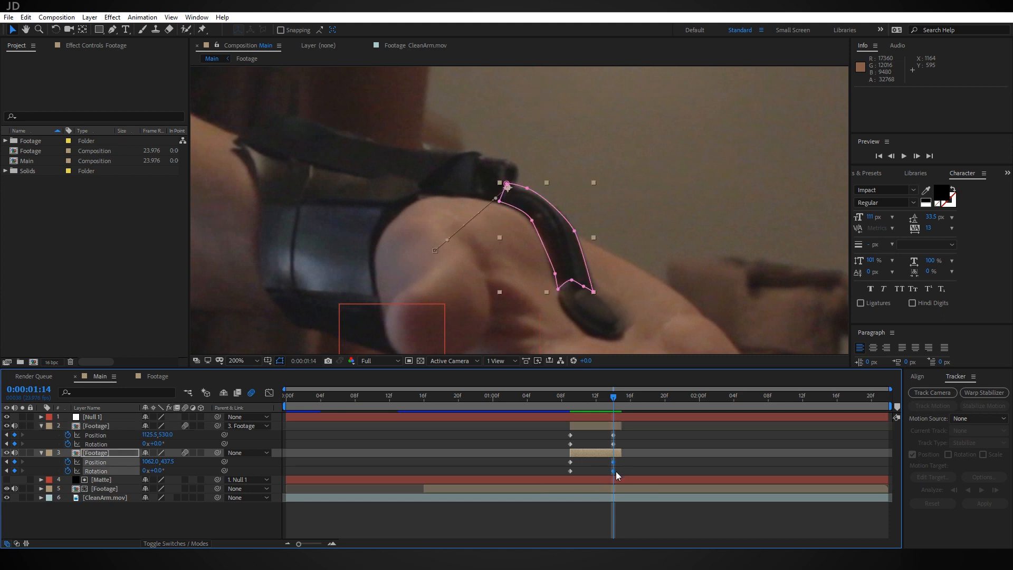
{"action": "left_click_drag", "start_coordinate": [612, 469], "coordinate": [605, 469]}
- Align the palm button with the arm's tip by moving it to 1114.2, 532.9 at 0:00:01:10 and 1119.4, 526.7 at 0:00:01:13
{"action": "left_click_drag", "start_coordinate": [613, 402], "coordinate": [586, 404]}
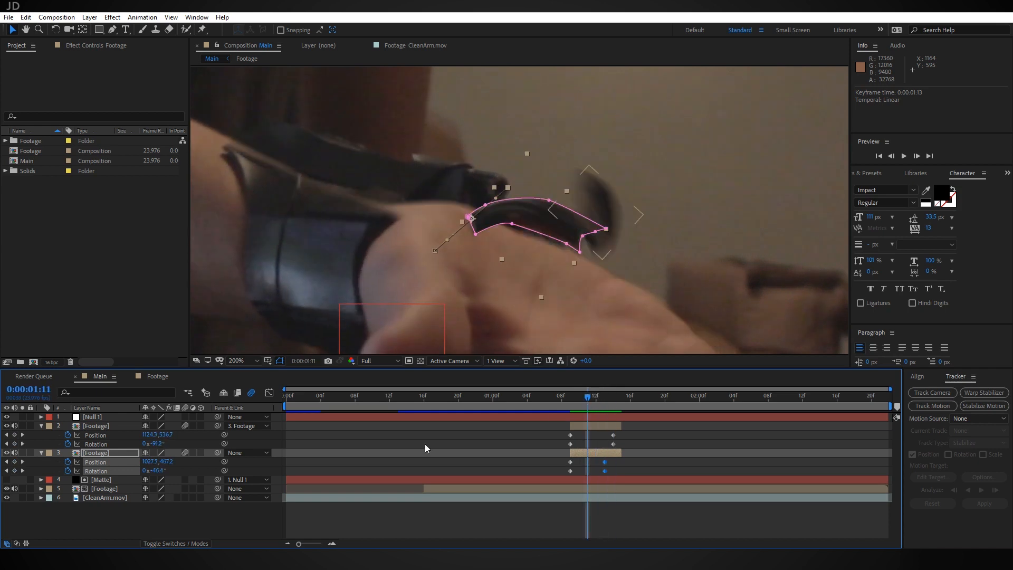
{"action": "left_click", "coordinate": [191, 520]}
{"action": "scroll", "coordinate": [612, 267], "scroll_direction": "up", "scroll_amount": 1}
{"action": "middle_click_drag", "start_coordinate": [626, 263], "coordinate": [497, 236]}
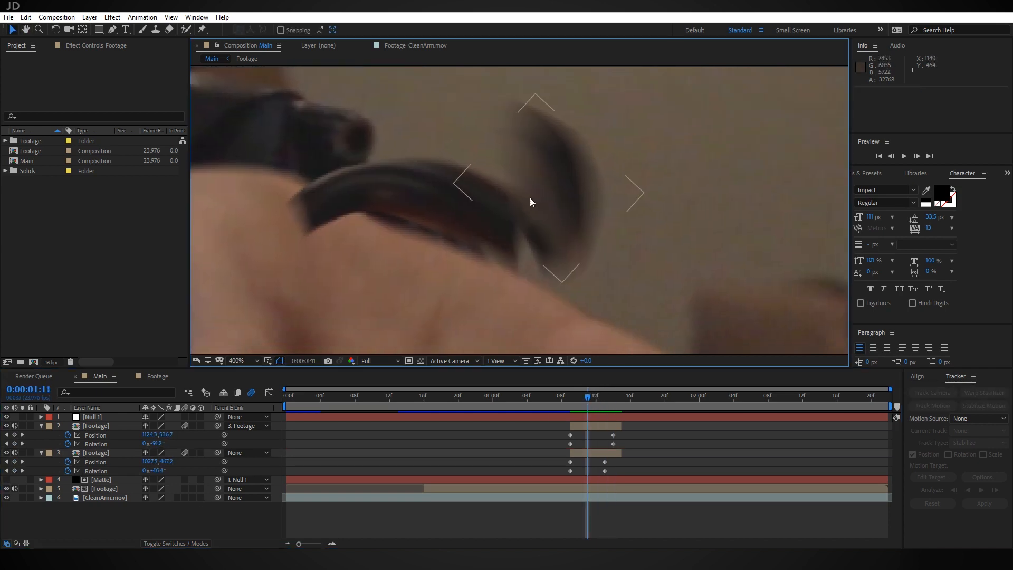
{"action": "left_click", "coordinate": [750, 443]}
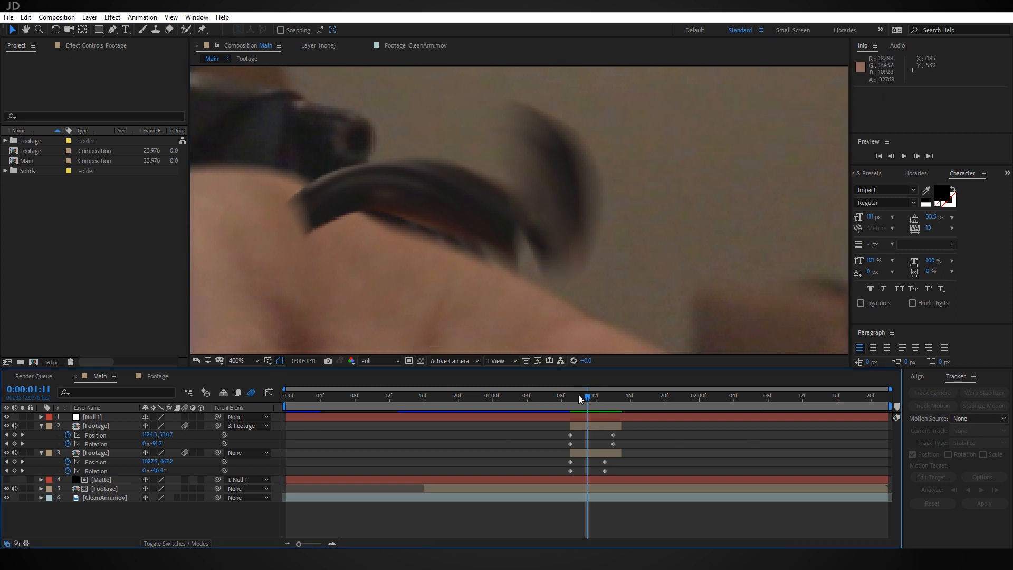
{"action": "mouse_move", "coordinate": [587, 398]}
{"action": "left_mouse_down"}
{"action": "mouse_move", "coordinate": [567, 395]}
{"action": "mouse_move", "coordinate": [580, 394]}
{"action": "left_mouse_up"}
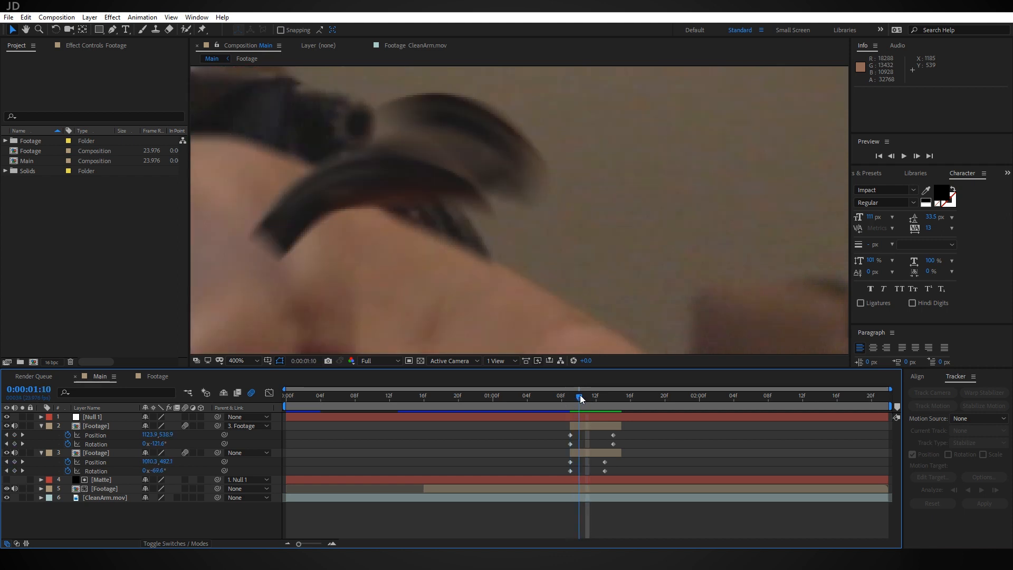
{"action": "left_click_drag", "start_coordinate": [488, 122], "coordinate": [468, 137]}
{"action": "left_click_drag", "start_coordinate": [578, 396], "coordinate": [605, 401]}
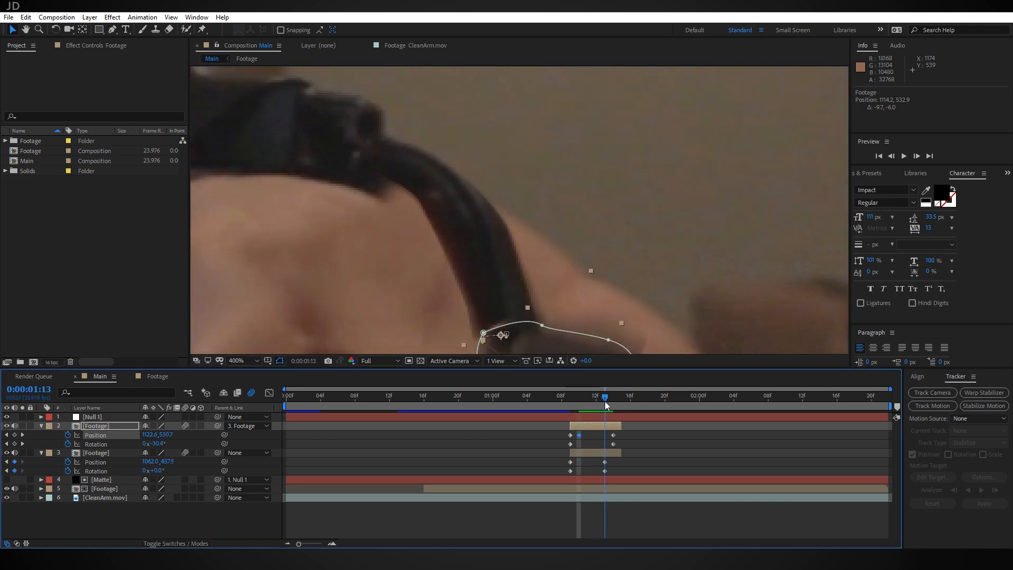
{"action": "left_click_drag", "start_coordinate": [580, 290], "coordinate": [573, 281]}
- Check the palm button against the folded arm at 0:00:01:09, and undo the last value change
{"action": "left_click_drag", "start_coordinate": [605, 401], "coordinate": [571, 389]}
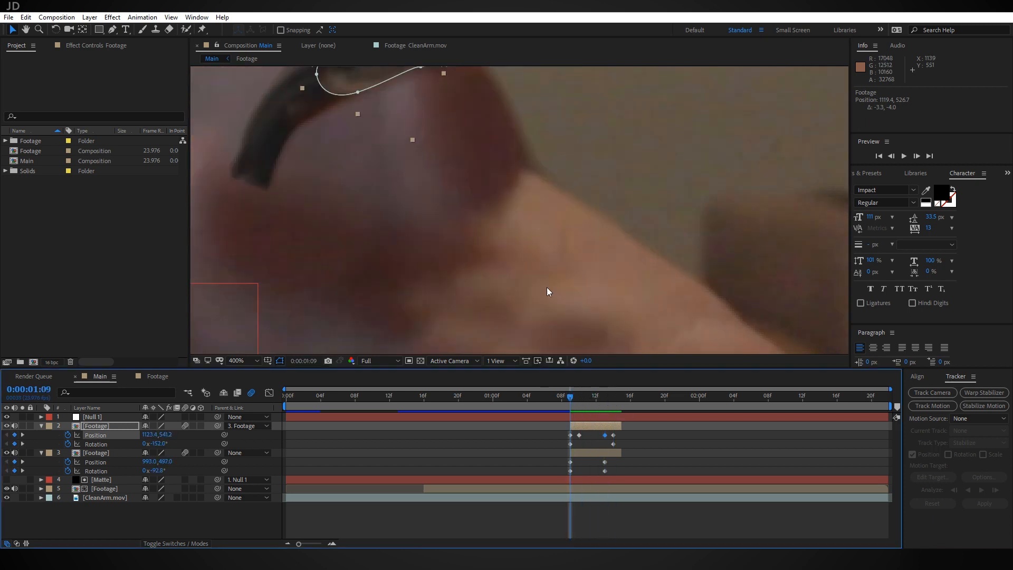
{"action": "scroll", "coordinate": [562, 275], "scroll_direction": "down", "scroll_amount": 1}
{"action": "middle_click_drag", "start_coordinate": [558, 222], "coordinate": [550, 261]}
{"action": "scroll", "coordinate": [463, 245], "scroll_direction": "up", "scroll_amount": 1}
{"action": "middle_click_drag", "start_coordinate": [438, 257], "coordinate": [511, 298]}
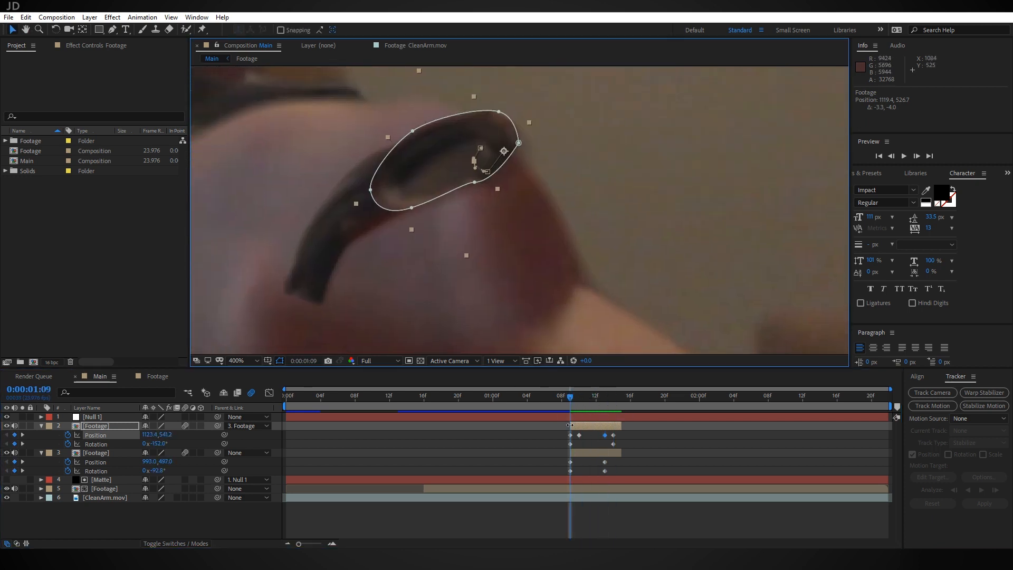
{"action": "left_click_drag", "start_coordinate": [575, 396], "coordinate": [604, 396]}
{"action": "key", "text": "ctrl+z"}
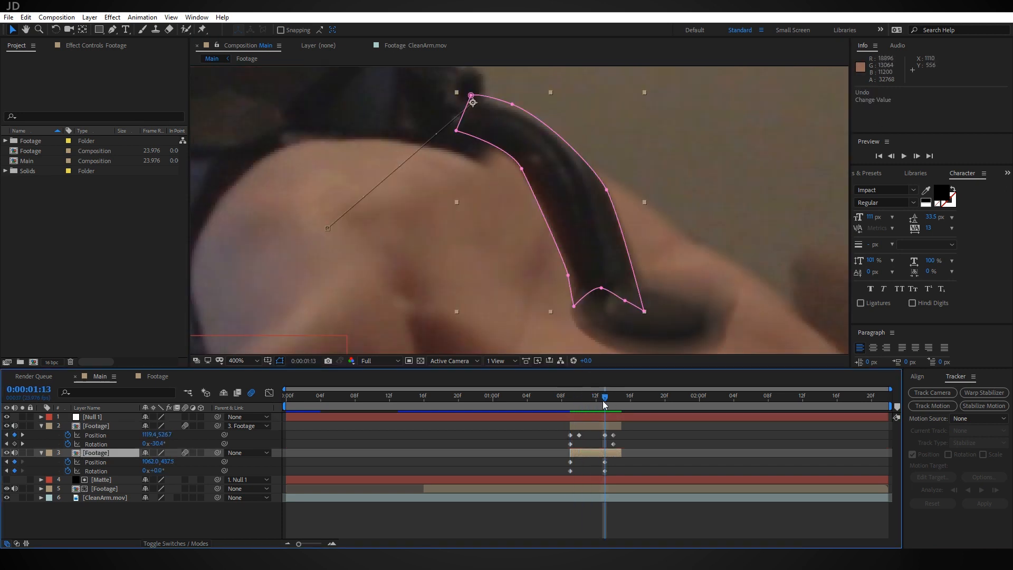
- Add position and rotation keyframes to the arm layer at 0:00:01:14, and move the arm to 1060.5, 446.3 at 0:00:01:13
{"action": "left_click_drag", "start_coordinate": [606, 401], "coordinate": [613, 397]}
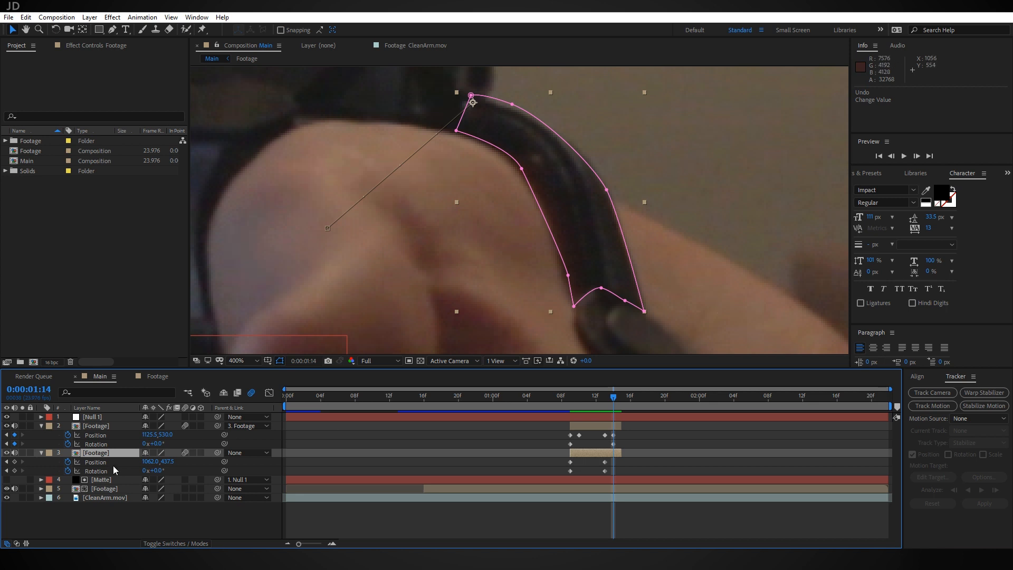
{"action": "left_click", "coordinate": [15, 462]}
{"action": "left_click", "coordinate": [15, 470]}
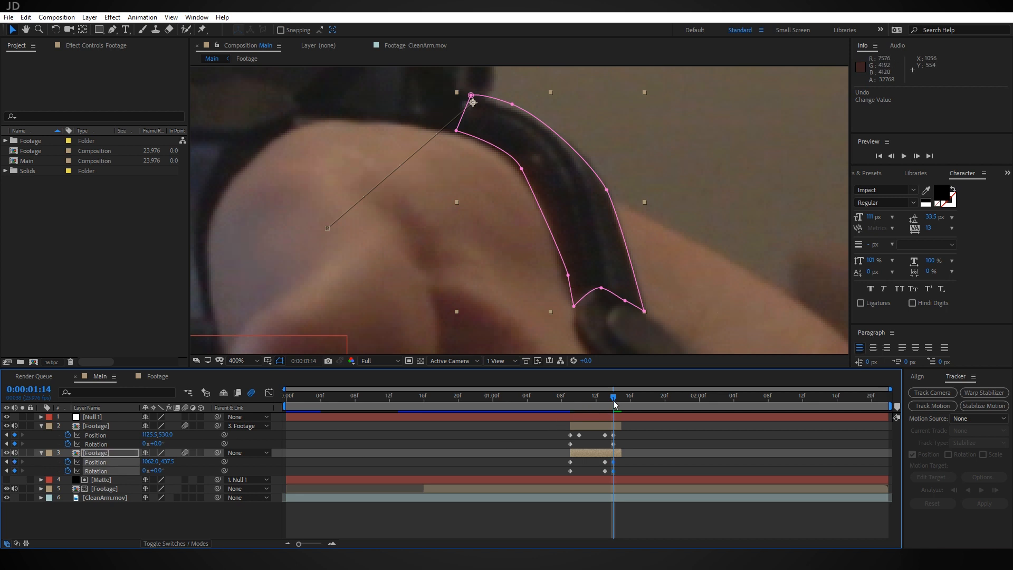
{"action": "left_click_drag", "start_coordinate": [611, 400], "coordinate": [604, 398]}
{"action": "left_click_drag", "start_coordinate": [523, 141], "coordinate": [548, 211]}
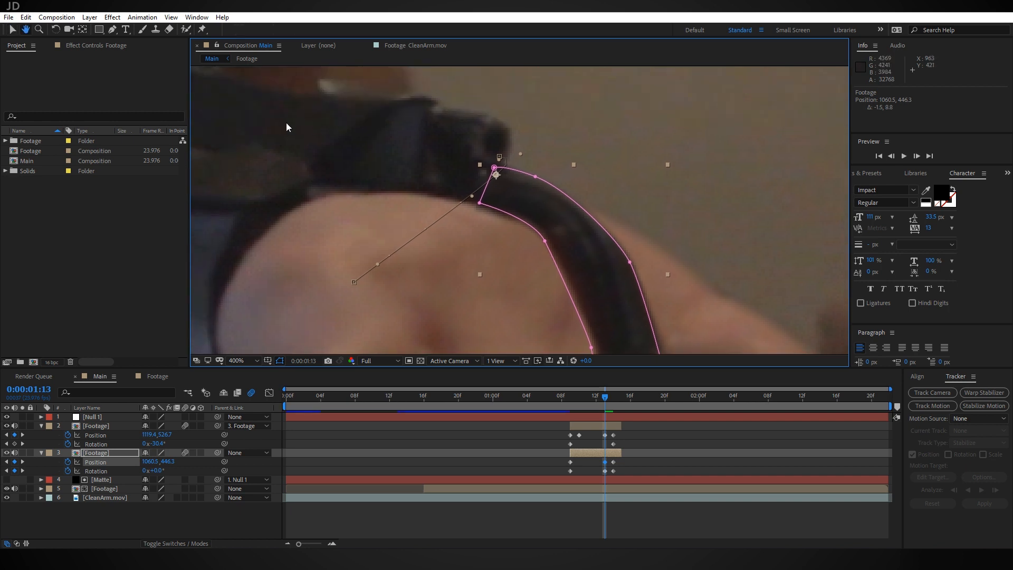
{"action": "scroll", "coordinate": [653, 265], "scroll_direction": "down", "scroll_amount": 1}
{"action": "middle_click_drag", "start_coordinate": [647, 238], "coordinate": [622, 194]}
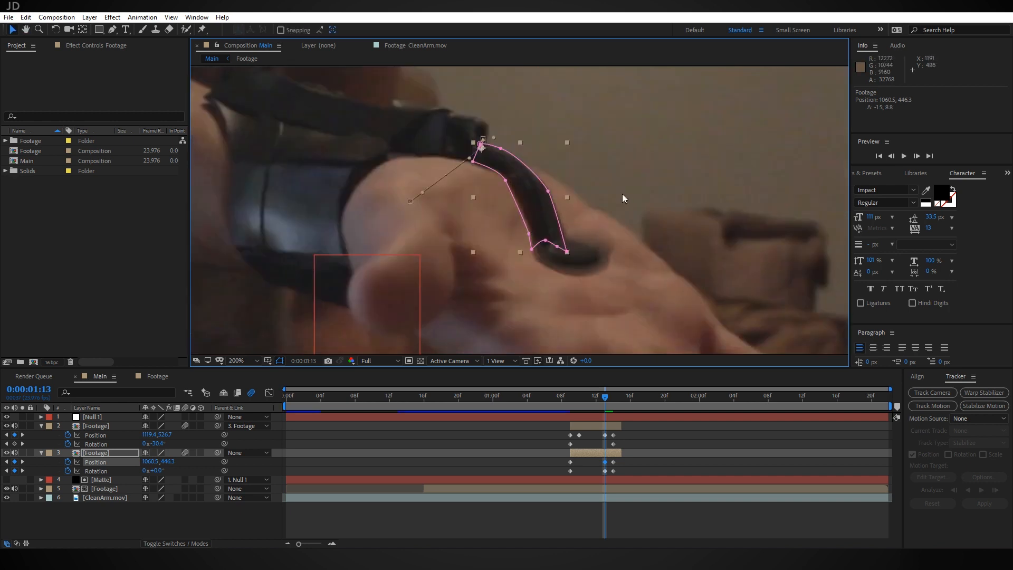
- Play back the unfolding animation and examine how the arm overlaps the hand at 0:00:01:09
{"action": "left_click", "coordinate": [571, 398]}
{"action": "key", "text": "space"}
{"action": "key", "text": "space"}
{"action": "left_click", "coordinate": [545, 397]}
{"action": "mouse_move", "coordinate": [583, 411]}
{"action": "left_mouse_down"}
{"action": "mouse_move", "coordinate": [607, 410]}
{"action": "mouse_move", "coordinate": [572, 399]}
{"action": "left_mouse_up"}
{"action": "middle_click_drag", "start_coordinate": [452, 202], "coordinate": [568, 224]}
{"action": "scroll", "coordinate": [568, 223], "scroll_direction": "up", "scroll_amount": 1}
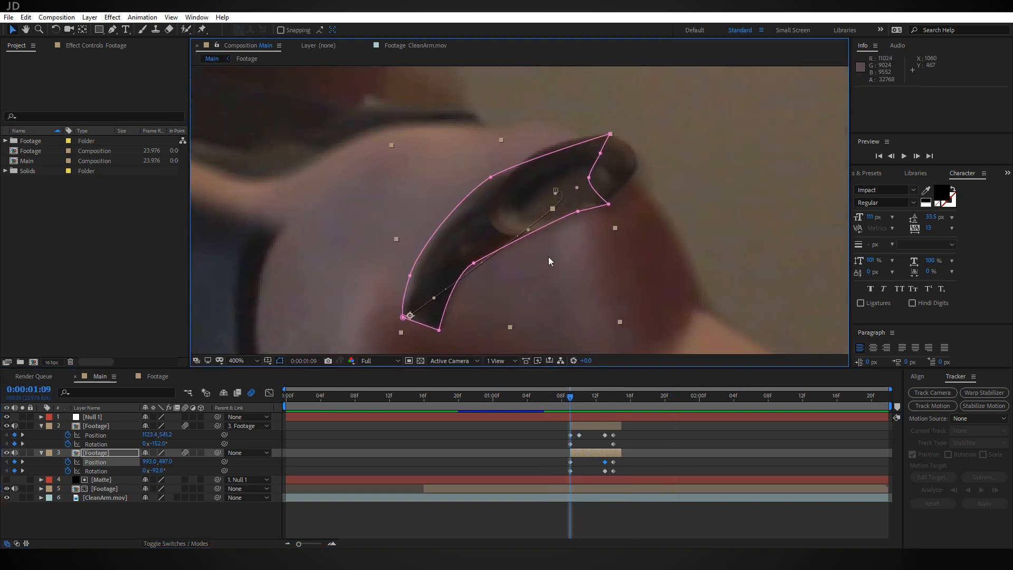
{"action": "scroll", "coordinate": [606, 204], "scroll_direction": "down", "scroll_amount": 1}
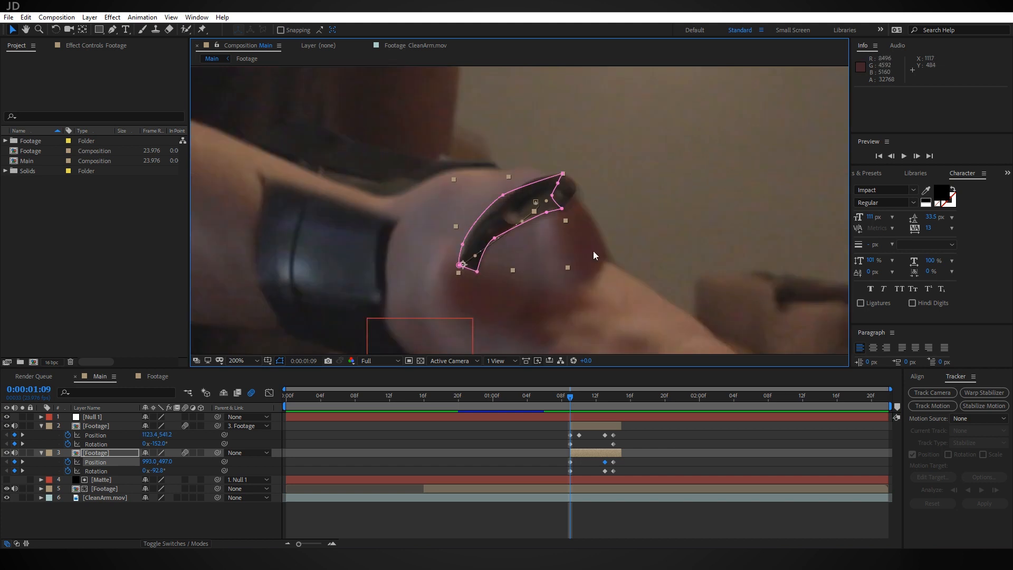
- At 0:00:01:09, draw a closed second mask on the curved arm layer, following the hand's upper edge and enclosing the arm over the hand
{"action": "middle_click_drag", "start_coordinate": [500, 211], "coordinate": [445, 164]}
{"action": "left_click", "coordinate": [116, 454]}
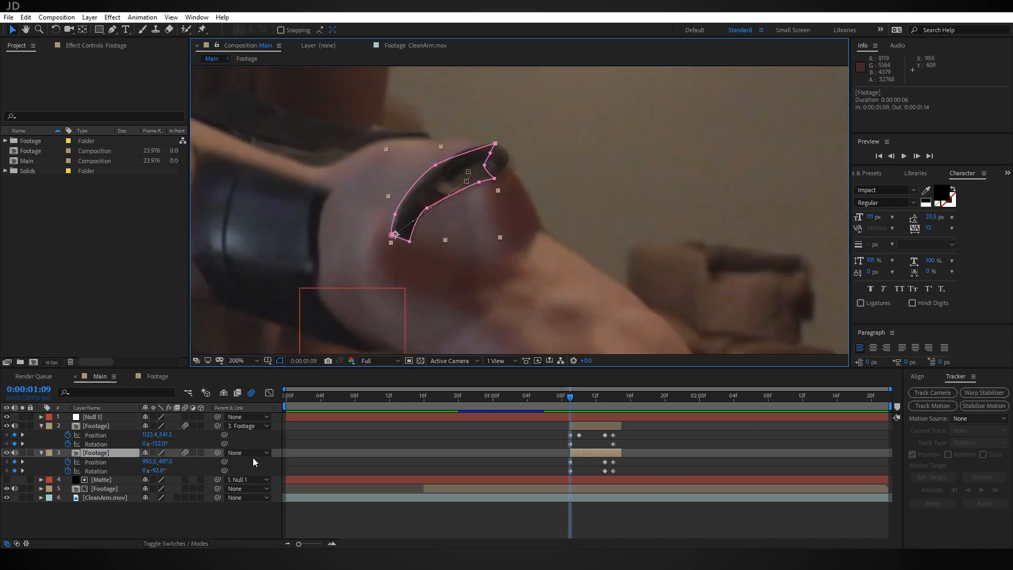
{"action": "left_click", "coordinate": [112, 30]}
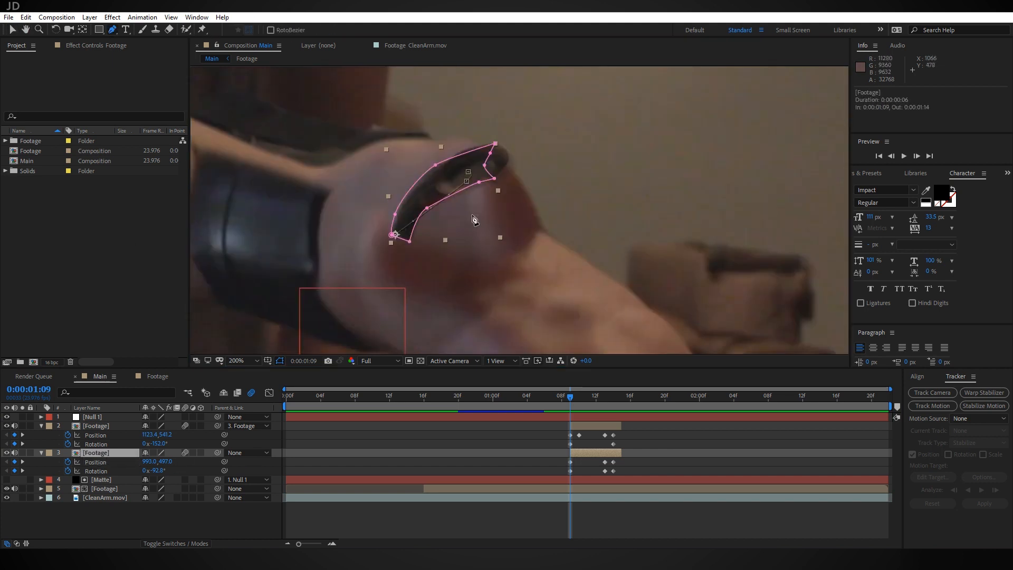
{"action": "scroll", "coordinate": [522, 206], "scroll_direction": "up", "scroll_amount": 1}
{"action": "middle_click_drag", "start_coordinate": [341, 90], "coordinate": [343, 154]}
{"action": "left_click", "coordinate": [255, 142]}
{"action": "left_click", "coordinate": [319, 137]}
{"action": "left_click", "coordinate": [394, 136]}
{"action": "left_click_drag", "start_coordinate": [429, 145], "coordinate": [441, 152]}
{"action": "left_click_drag", "start_coordinate": [485, 214], "coordinate": [493, 220]}
{"action": "left_click", "coordinate": [518, 245]}
{"action": "left_click", "coordinate": [530, 310]}
{"action": "scroll", "coordinate": [527, 314], "scroll_direction": "down", "scroll_amount": 2}
{"action": "left_click", "coordinate": [538, 256]}
{"action": "left_click", "coordinate": [464, 270]}
{"action": "left_click", "coordinate": [424, 253]}
{"action": "left_click", "coordinate": [418, 178]}
{"action": "left_click", "coordinate": [459, 115]}
- Keyframe the arm layer's Mask 2 path at 0:00:01:09 and set that mask's mode to Subtract
{"action": "key", "text": "m"}
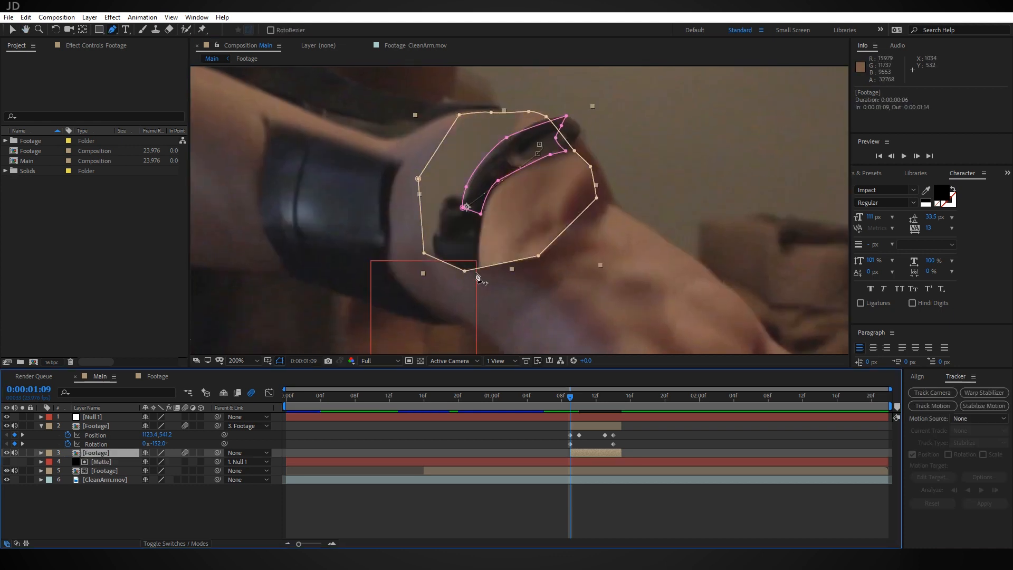
{"action": "key", "text": "m"}
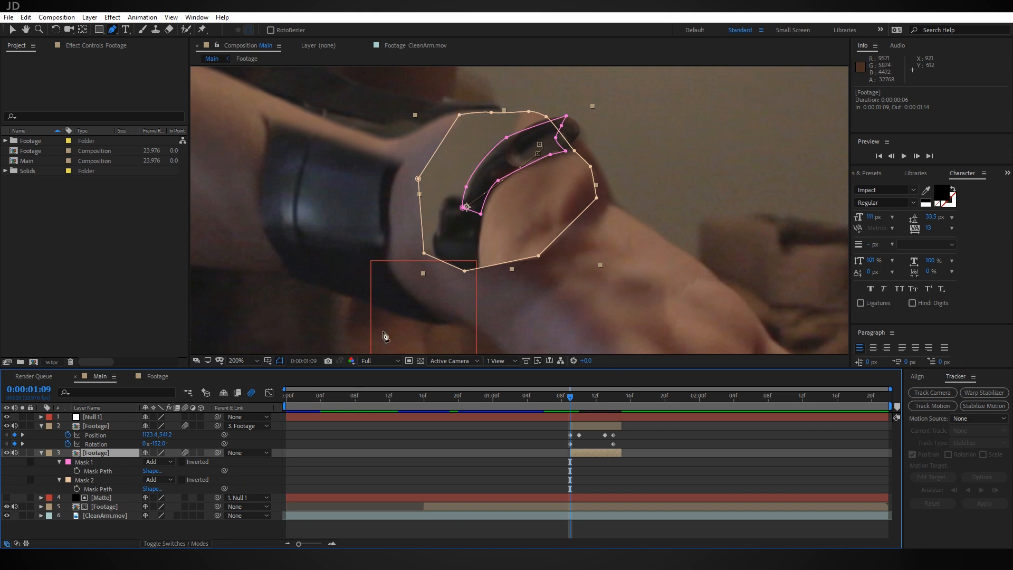
{"action": "left_click", "coordinate": [77, 489]}
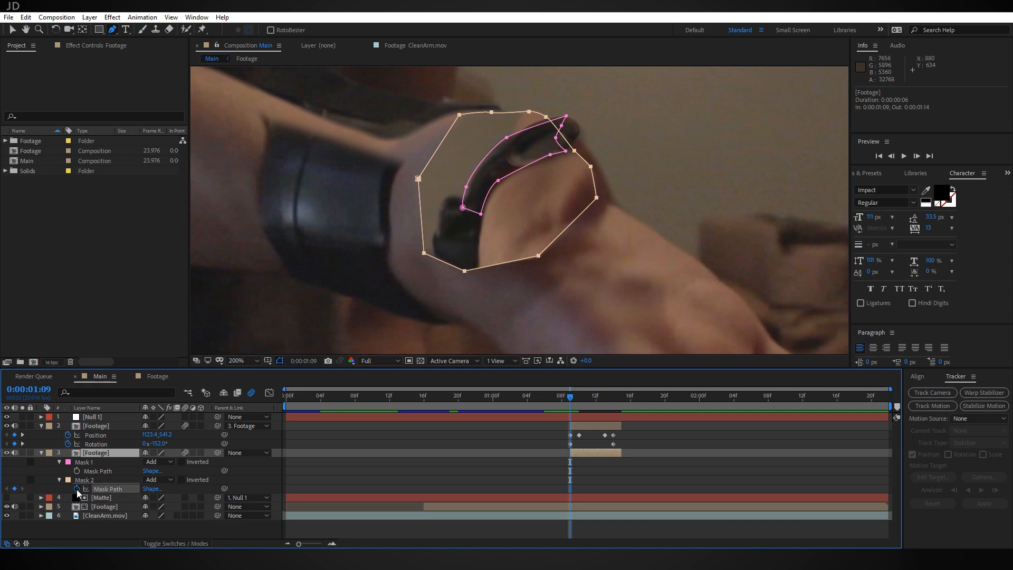
{"action": "left_click", "coordinate": [158, 480]}
{"action": "left_click", "coordinate": [186, 422]}
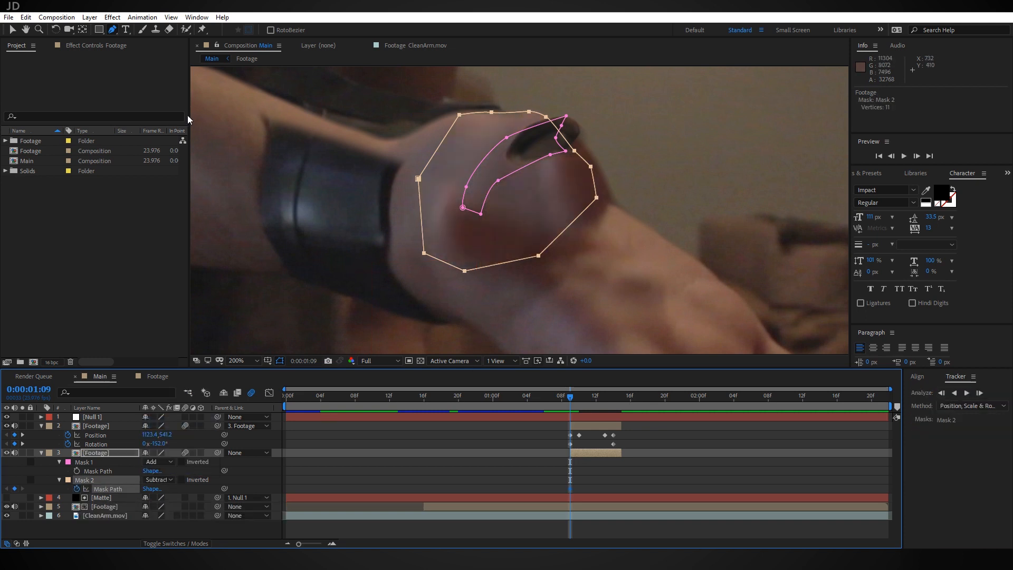
- At 0:00:01:10, reshape the arm layer's Mask 2 to follow the upper edge of the hand
{"action": "left_click", "coordinate": [13, 30]}
{"action": "middle_click_drag", "start_coordinate": [567, 151], "coordinate": [421, 256]}
{"action": "scroll", "coordinate": [540, 206], "scroll_direction": "up", "scroll_amount": 1}
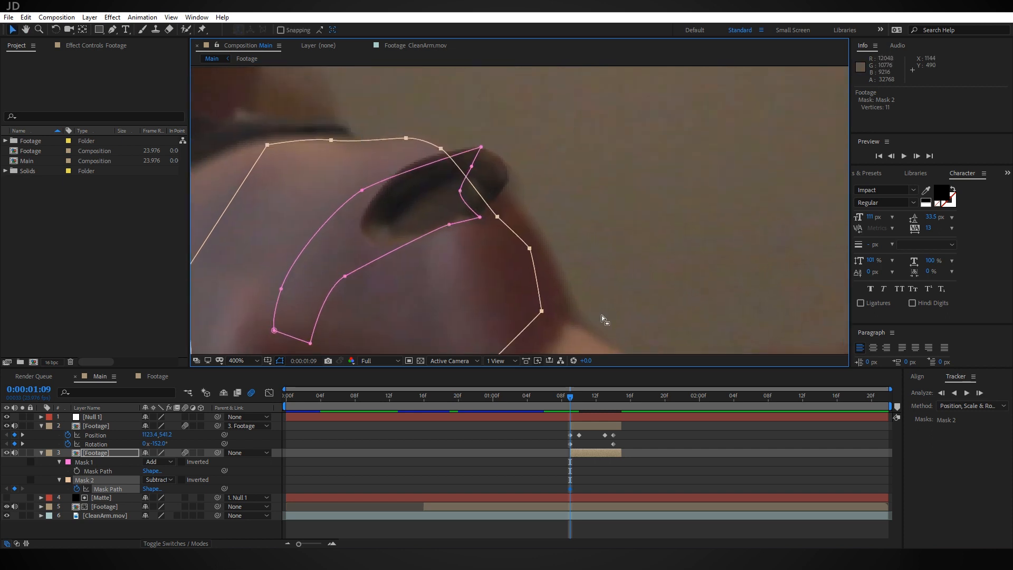
{"action": "scroll", "coordinate": [602, 315], "scroll_direction": "down", "scroll_amount": 2}
{"action": "scroll", "coordinate": [540, 174], "scroll_direction": "up", "scroll_amount": 2}
{"action": "middle_click_drag", "start_coordinate": [541, 193], "coordinate": [584, 237]}
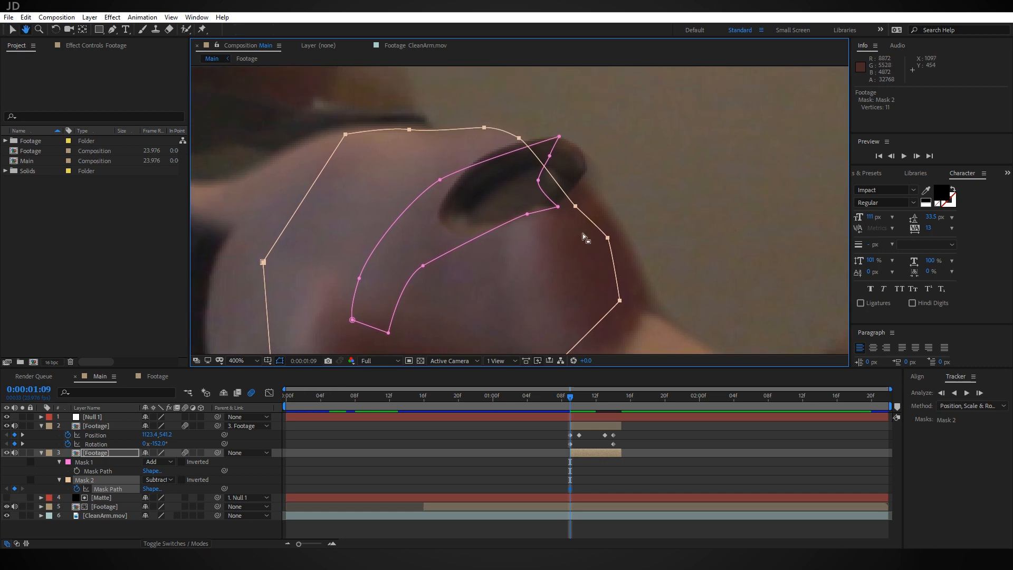
{"action": "key", "text": "Page_Down"}
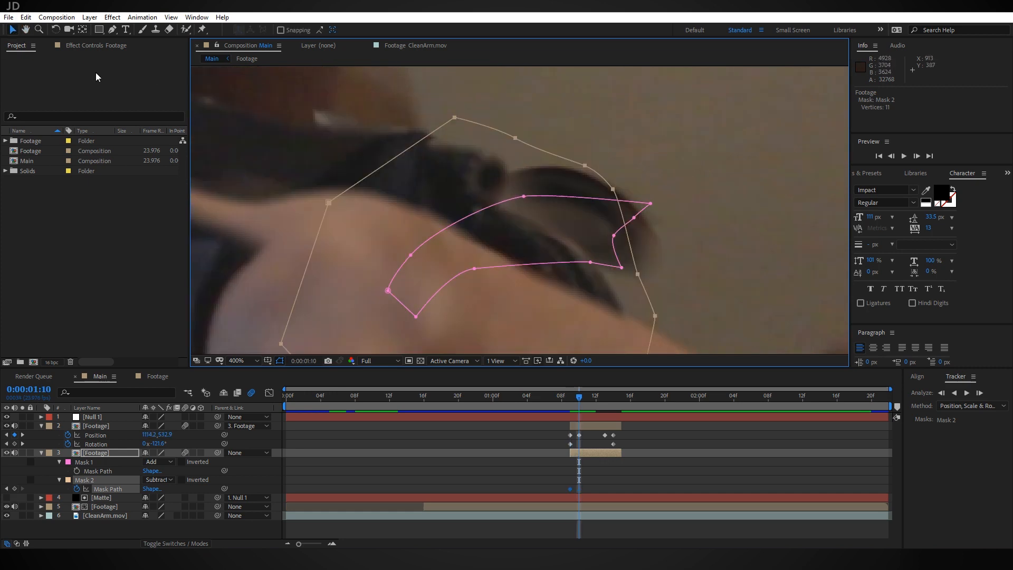
{"action": "scroll", "coordinate": [612, 169], "scroll_direction": "down", "scroll_amount": 2}
{"action": "left_click_drag", "start_coordinate": [554, 154], "coordinate": [517, 204]}
{"action": "scroll", "coordinate": [517, 205], "scroll_direction": "up", "scroll_amount": 2}
{"action": "key", "text": "ctrl+z"}
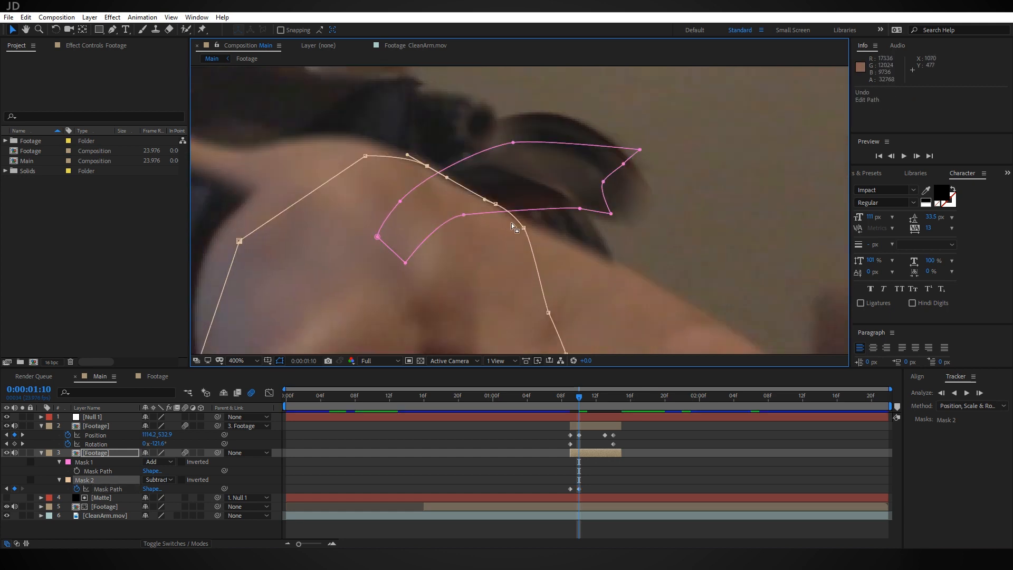
- Reshape the arm layer's Mask 2 along the hand's edge at 0:00:01:11 and 0:00:01:12
{"action": "key", "text": "Page_Down"}
{"action": "left_click_drag", "start_coordinate": [487, 162], "coordinate": [413, 176]}
{"action": "left_click_drag", "start_coordinate": [536, 224], "coordinate": [529, 236]}
{"action": "key", "text": "Page_Down"}
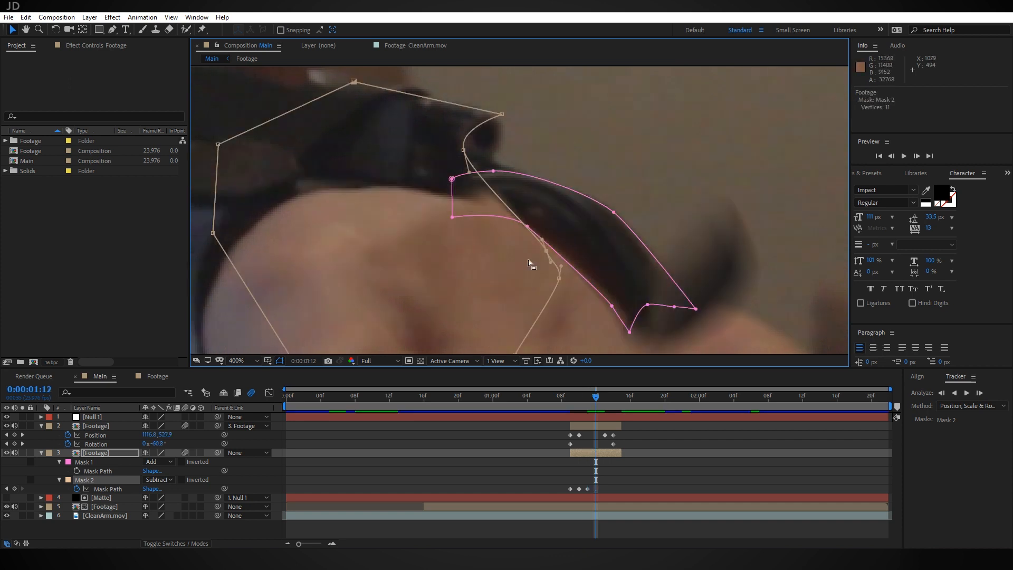
{"action": "middle_click_drag", "start_coordinate": [506, 232], "coordinate": [648, 219]}
{"action": "left_click_drag", "start_coordinate": [607, 137], "coordinate": [571, 165]}
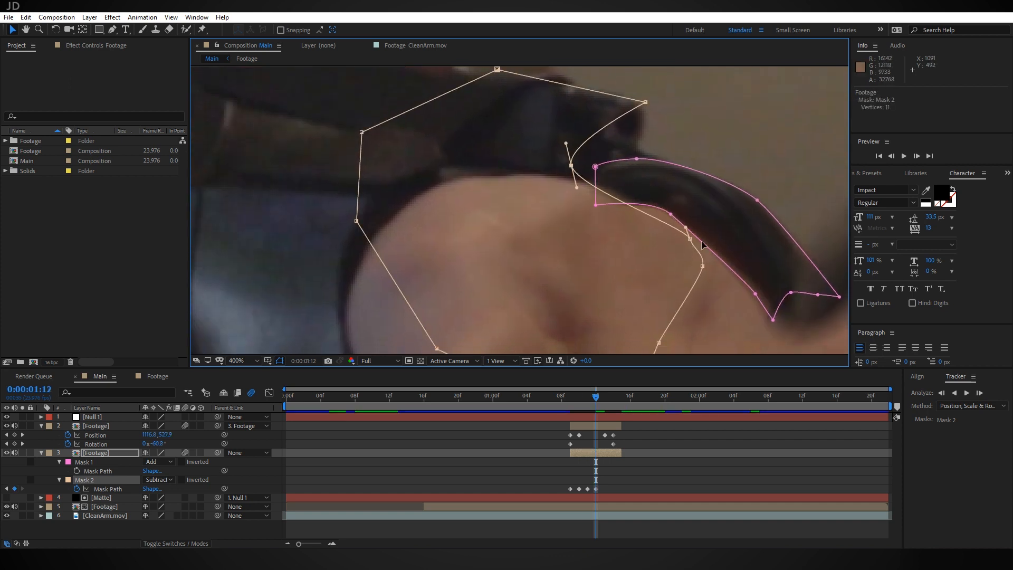
{"action": "left_click_drag", "start_coordinate": [690, 239], "coordinate": [653, 209]}
- Adjust Mask 2 to the hand's edge beneath the arm at 0:00:01:13, and check its fit at 0:00:01:14
{"action": "key", "text": "Page_Down"}
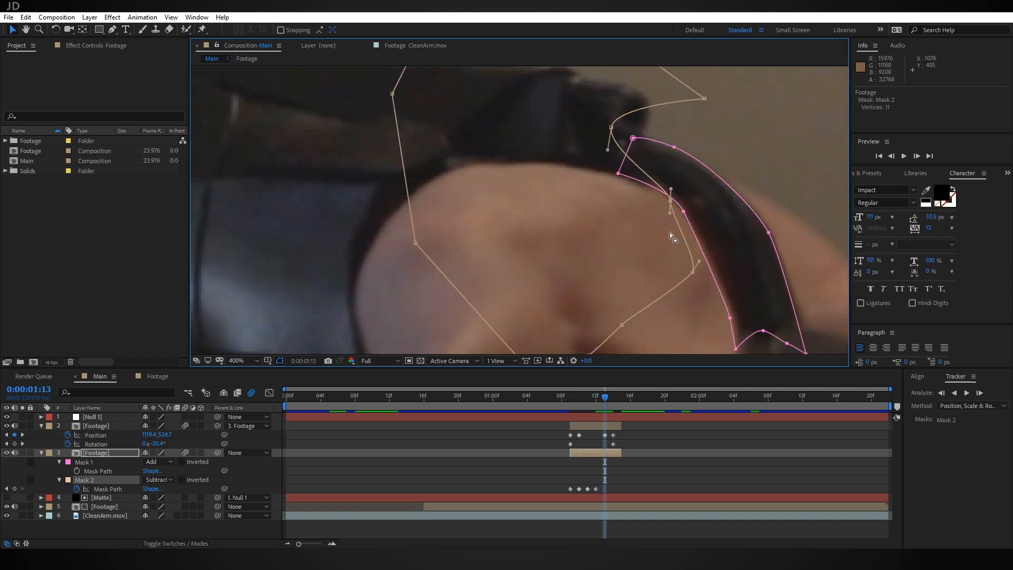
{"action": "middle_click_drag", "start_coordinate": [675, 232], "coordinate": [640, 243]}
{"action": "left_click_drag", "start_coordinate": [576, 138], "coordinate": [561, 164]}
{"action": "key", "text": "Page_Down"}
{"action": "scroll", "coordinate": [575, 253], "scroll_direction": "down", "scroll_amount": 1}
{"action": "scroll", "coordinate": [644, 290], "scroll_direction": "up", "scroll_amount": 1}
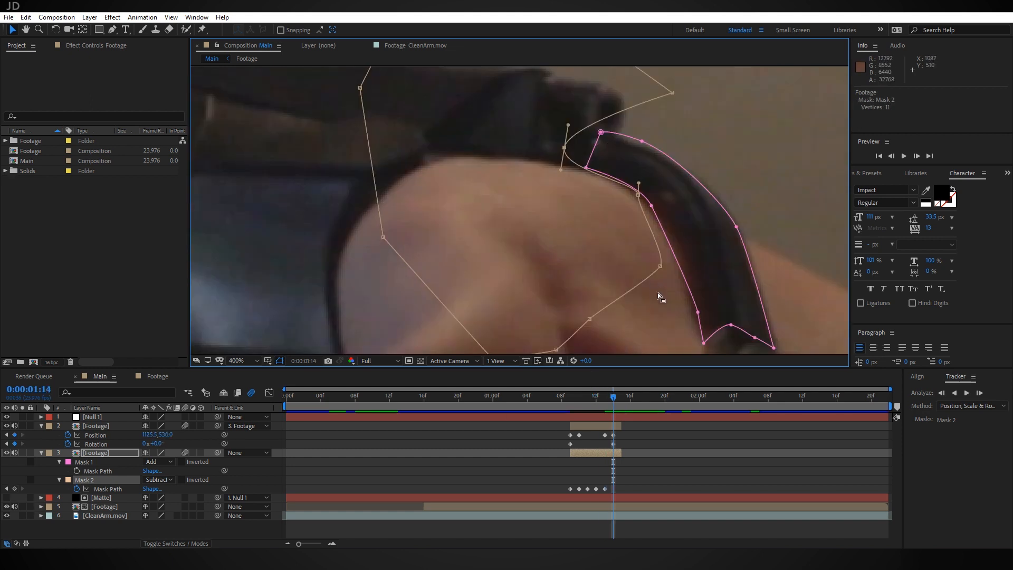
{"action": "middle_click_drag", "start_coordinate": [779, 322], "coordinate": [596, 336]}
- At 0:00:01:09, draw a closed seven-point mask on the palm button layer, following the hand's upper edge and enclosing the button's overlap
{"action": "left_click_drag", "start_coordinate": [613, 395], "coordinate": [568, 400]}
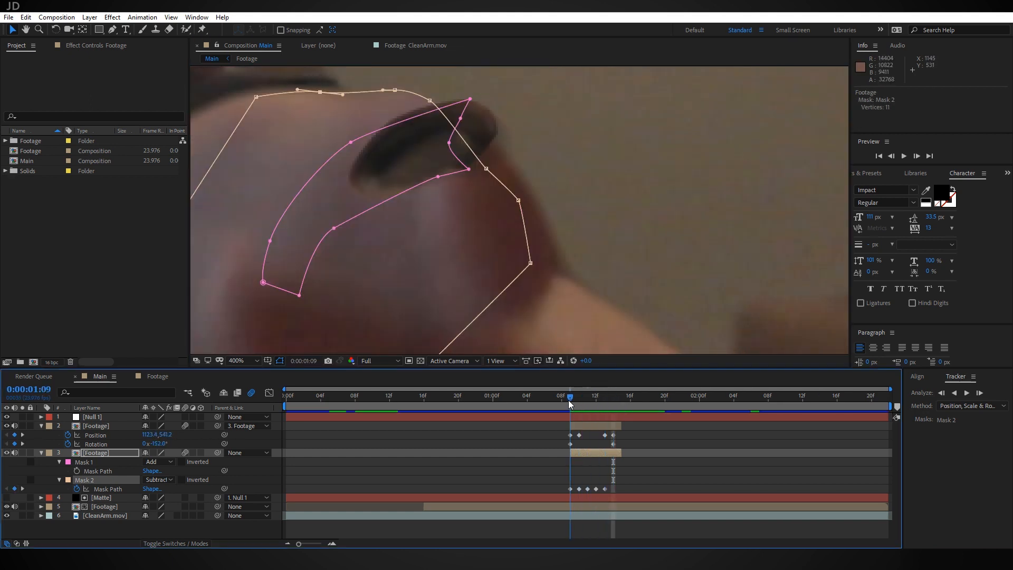
{"action": "left_click", "coordinate": [595, 426]}
{"action": "middle_click_drag", "start_coordinate": [479, 203], "coordinate": [522, 304]}
{"action": "left_click", "coordinate": [113, 30]}
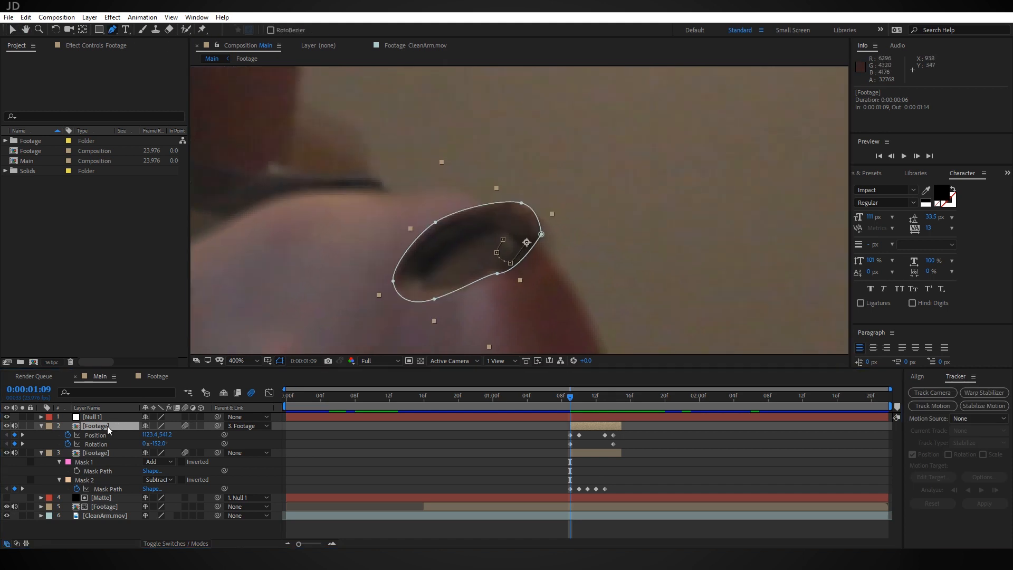
{"action": "middle_click_drag", "start_coordinate": [528, 279], "coordinate": [532, 261]}
{"action": "left_click", "coordinate": [406, 176]}
{"action": "left_click_drag", "start_coordinate": [467, 183], "coordinate": [475, 184]}
{"action": "left_click", "coordinate": [520, 205]}
{"action": "left_click", "coordinate": [551, 241]}
{"action": "left_click", "coordinate": [570, 273]}
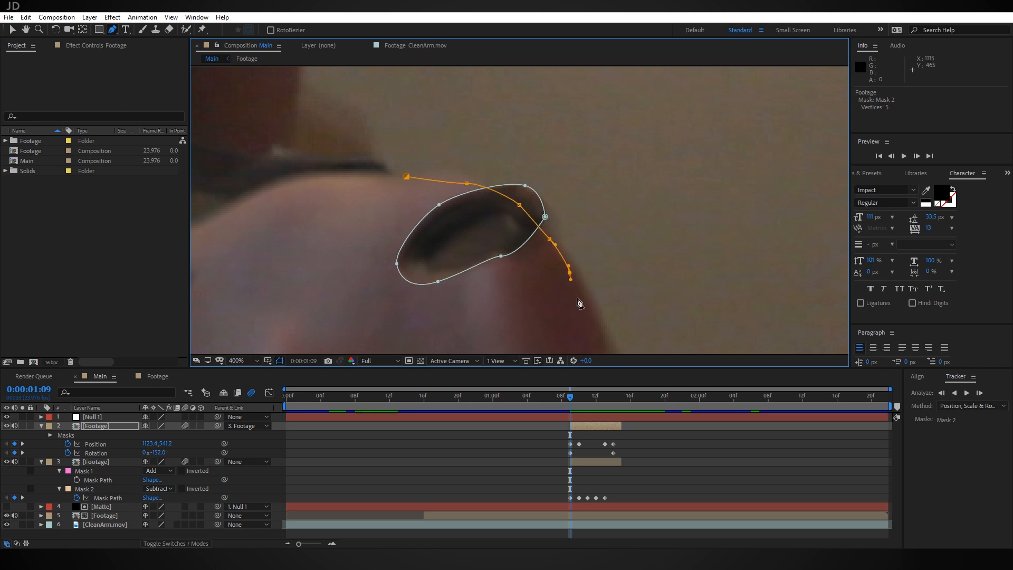
{"action": "key", "text": "comma"}
{"action": "key", "text": "comma"}
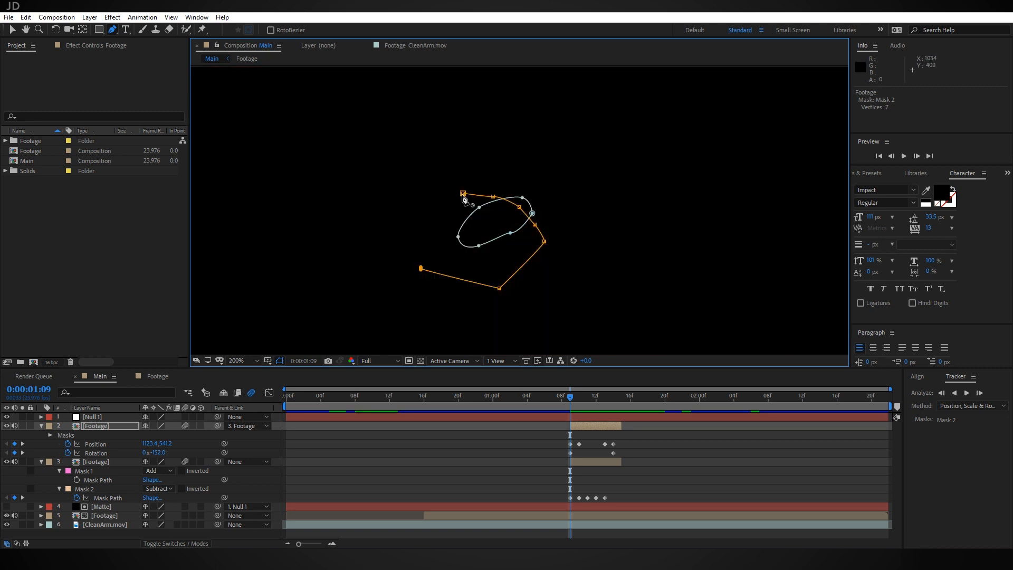
{"action": "left_click", "coordinate": [463, 193]}
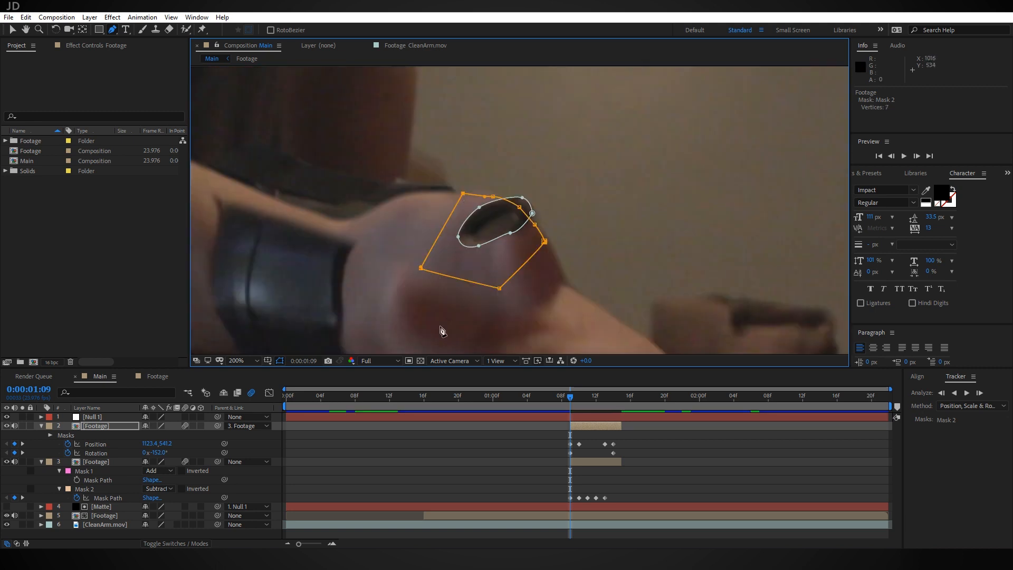
- Start keyframing the palm button layer's Mask 2 path at 0:00:01:09 and set that mask to Subtract
{"action": "key", "text": "m"}
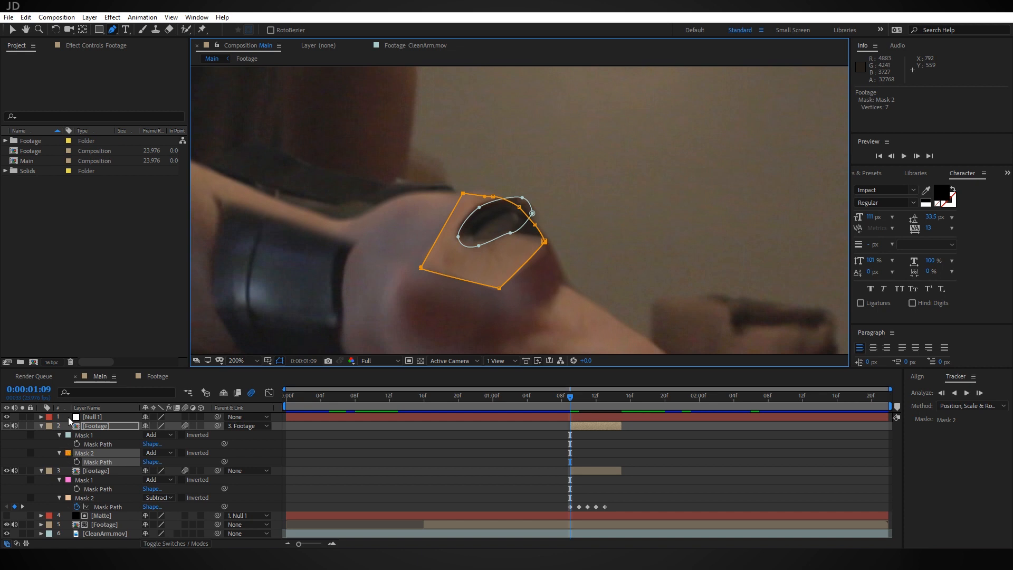
{"action": "left_click", "coordinate": [78, 461]}
{"action": "left_click", "coordinate": [166, 452]}
{"action": "left_click", "coordinate": [185, 486]}
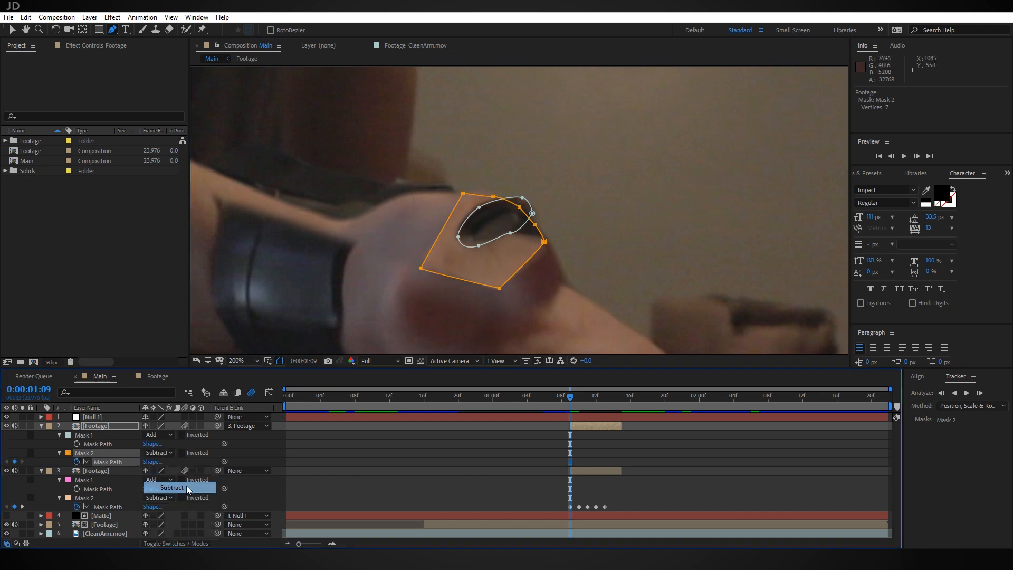
{"action": "left_click", "coordinate": [12, 32]}
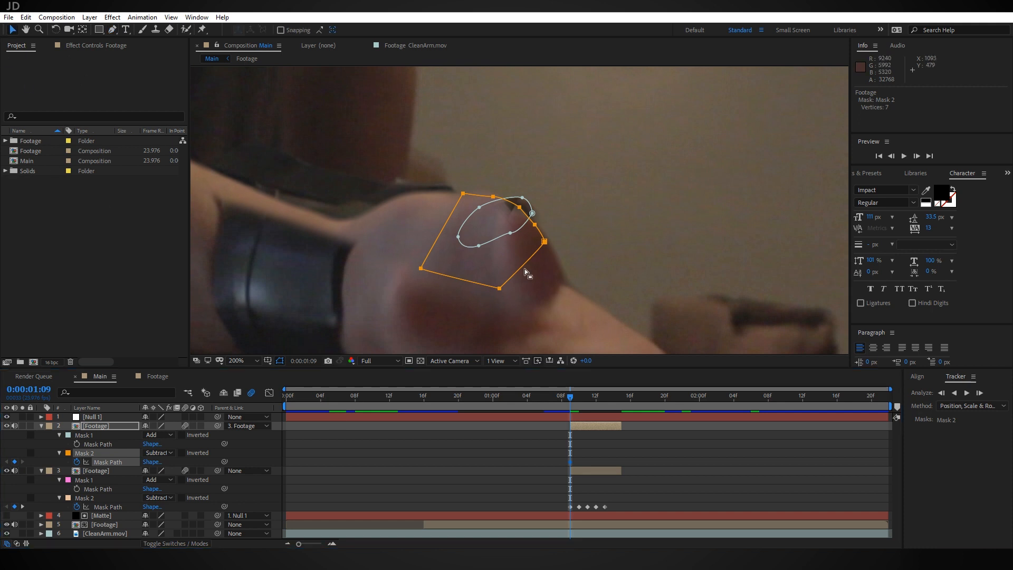
- Keyframe the palm button's Mask 2 at 0:00:01:10 and 0:00:01:11, moving it clear of the button, and check the surrounding frames
{"action": "scroll", "coordinate": [526, 270], "scroll_direction": "up", "scroll_amount": 1}
{"action": "left_click_drag", "start_coordinate": [570, 397], "coordinate": [579, 399]}
{"action": "left_click_drag", "start_coordinate": [588, 398], "coordinate": [606, 407]}
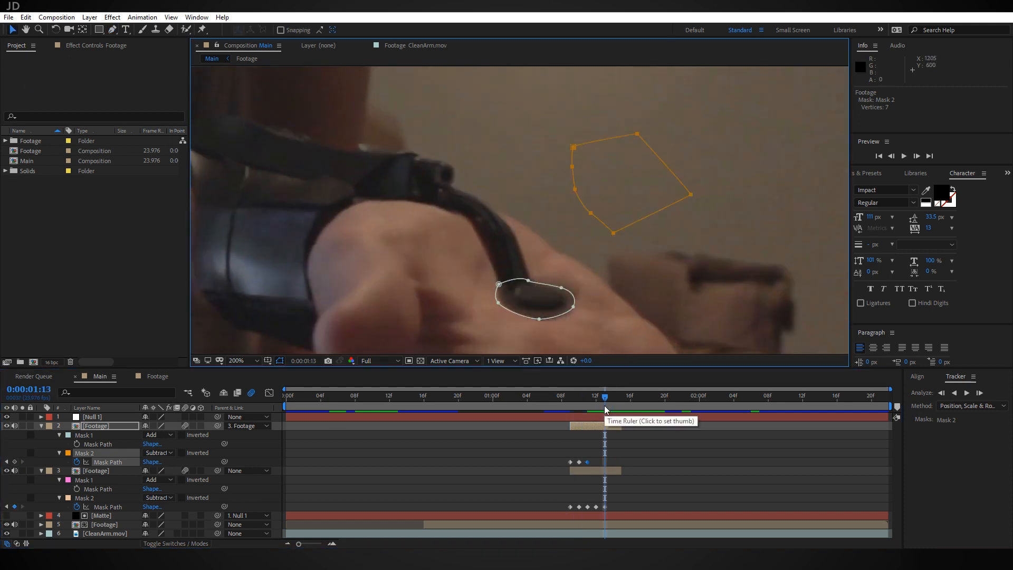
{"action": "key", "text": "Page_Up"}
{"action": "key", "text": "Page_Up"}
{"action": "key", "text": "Page_Up"}
{"action": "key", "text": "Page_Up"}
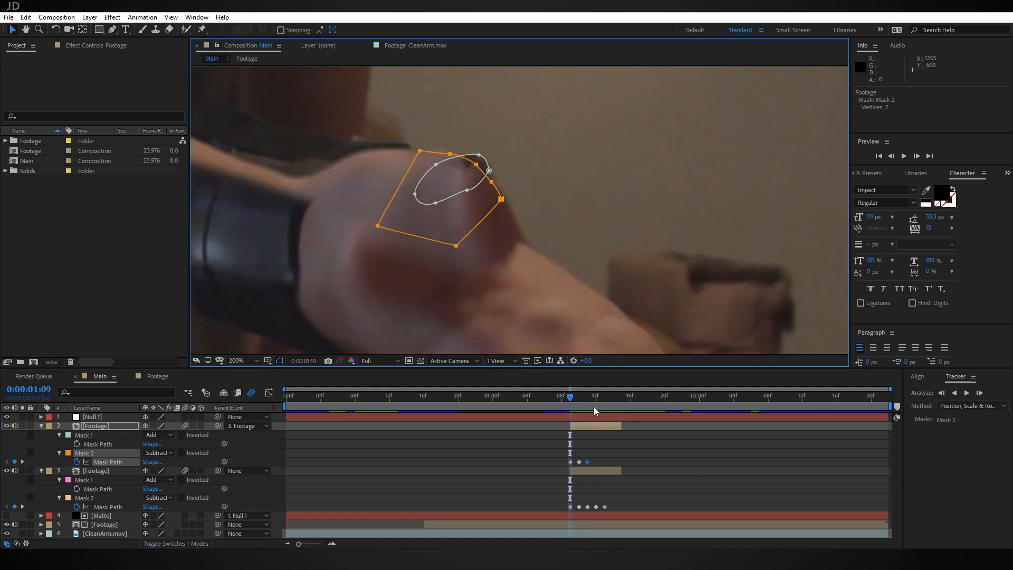
{"action": "key", "text": "Page_Down"}
{"action": "key", "text": "Page_Down"}
- Set the palm button layer's Mask 2 feather to 2 pixels
{"action": "left_click", "coordinate": [42, 426]}
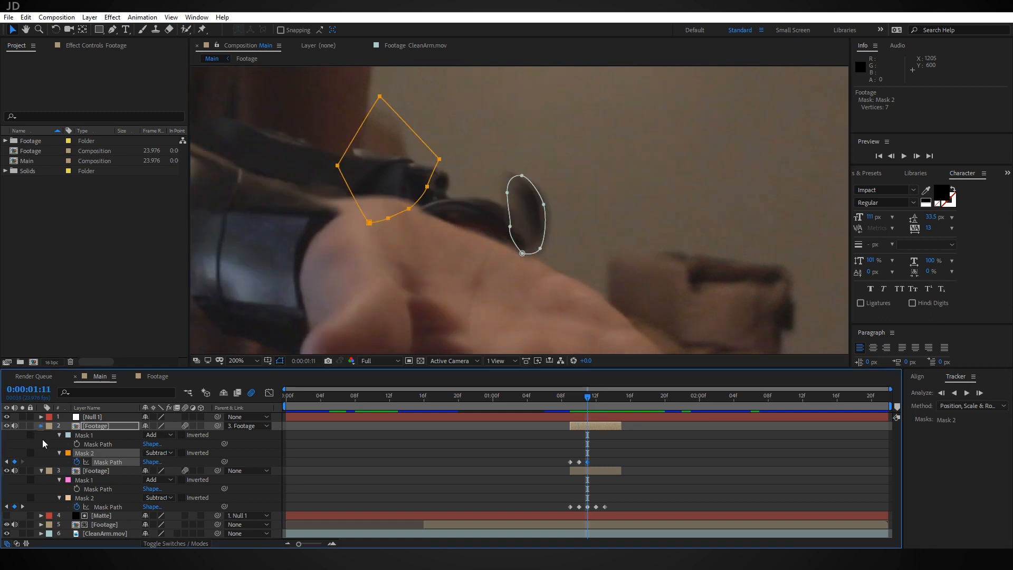
{"action": "left_click", "coordinate": [41, 436]}
{"action": "left_click", "coordinate": [108, 427]}
{"action": "key", "text": "f"}
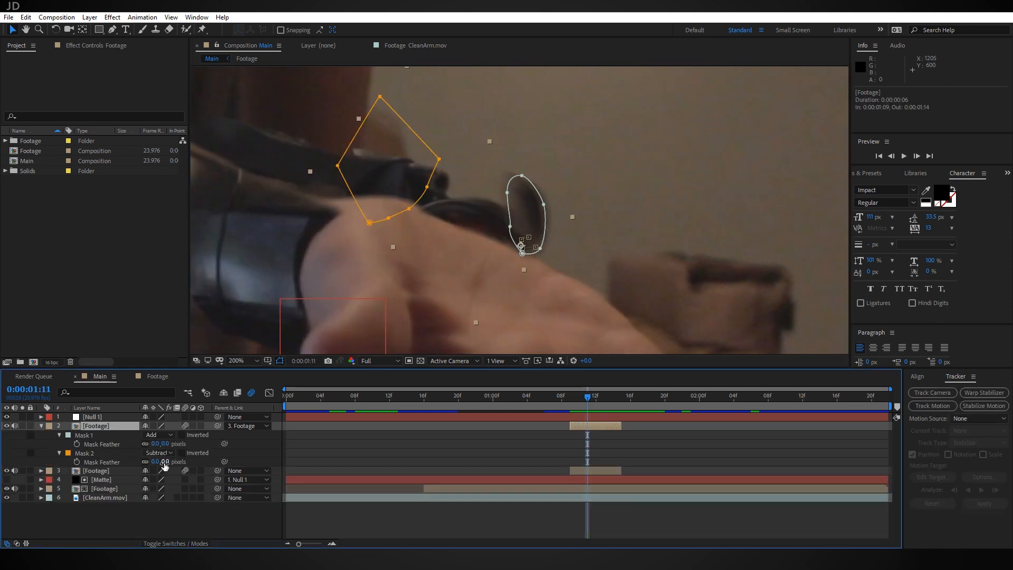
{"action": "type", "text": "2"}
{"action": "key", "text": "Return"}
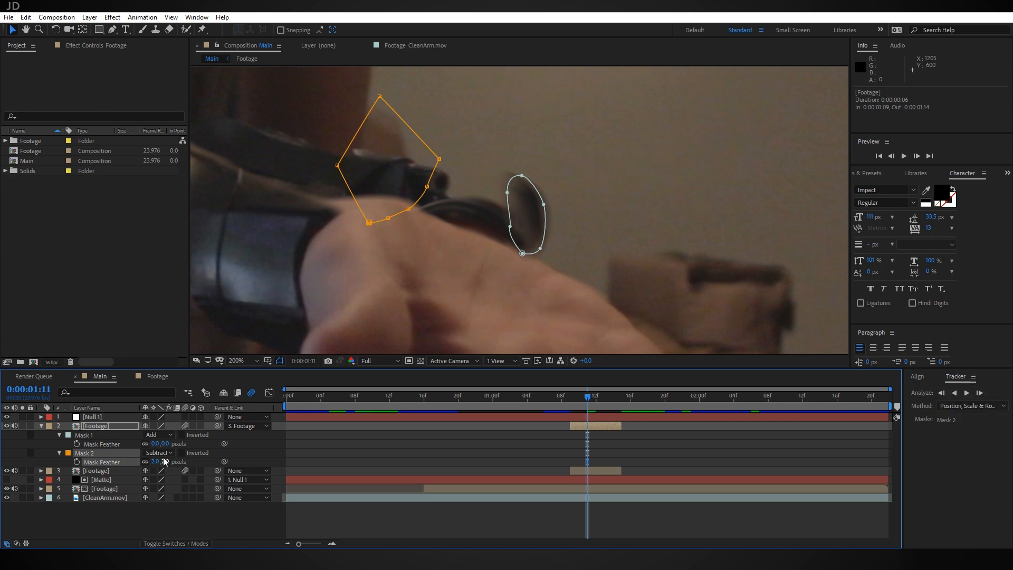
- Set the arm layer's Mask 2 feather to 2 pixels and collapse the layer's properties
{"action": "left_click", "coordinate": [41, 426]}
{"action": "left_click", "coordinate": [106, 434]}
{"action": "key", "text": "f"}
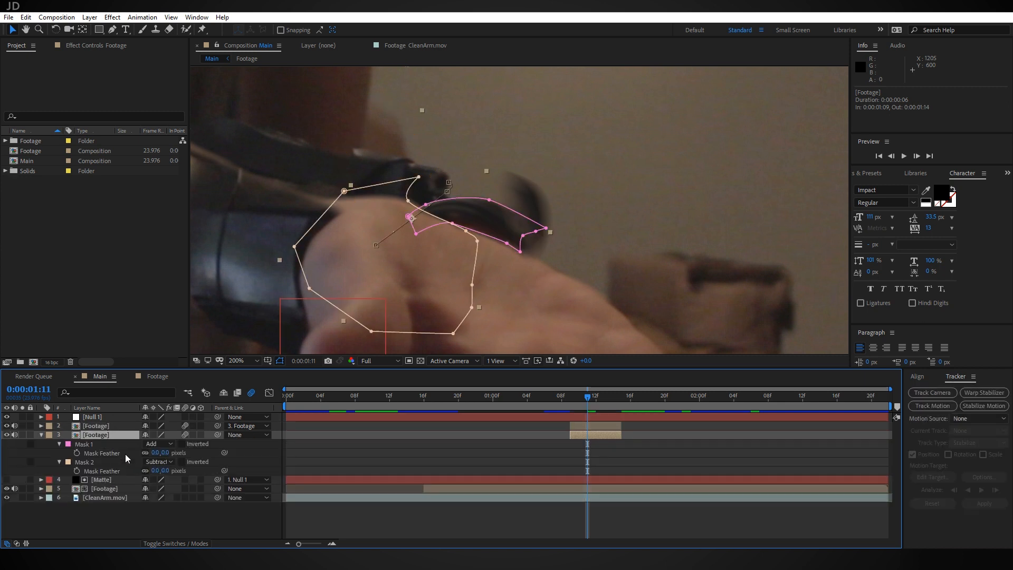
{"action": "type", "text": "2"}
{"action": "key", "text": "Return"}
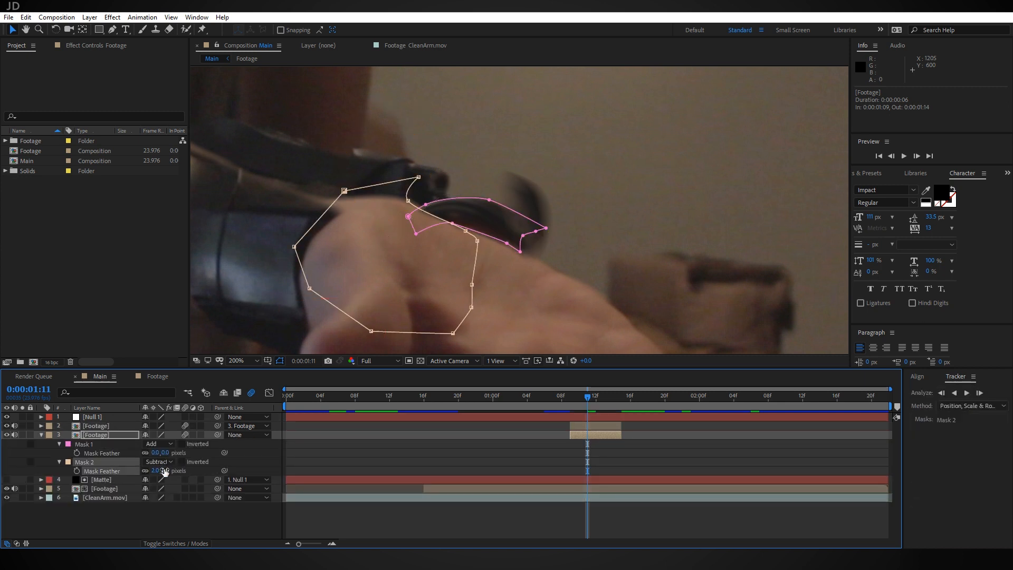
{"action": "left_click", "coordinate": [41, 435]}
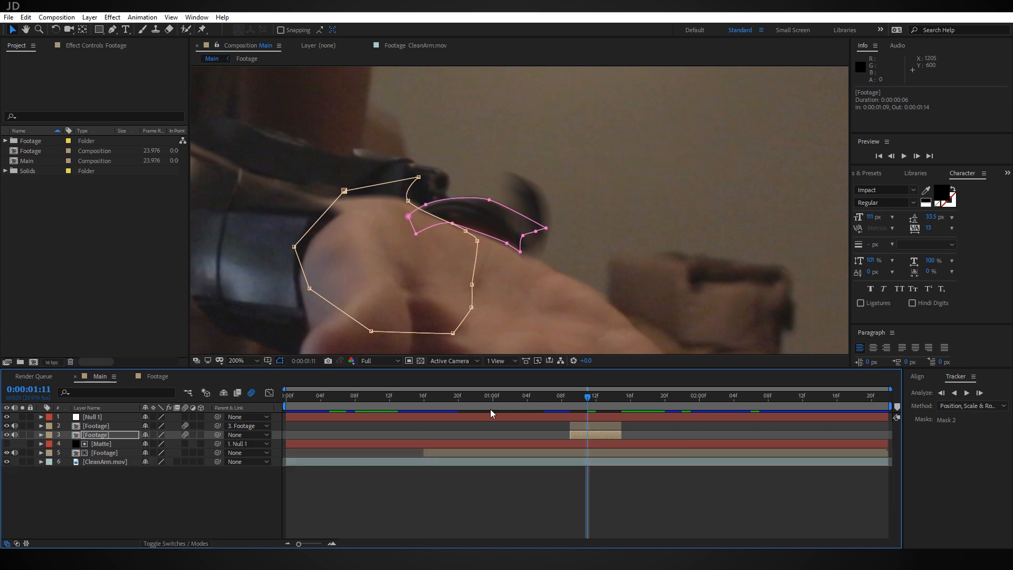
- Inspect the arm and button's motion blur up close at 0:00:01:11, and play back the composited unfolding effect
{"action": "scroll", "coordinate": [514, 282], "scroll_direction": "up", "scroll_amount": 2}
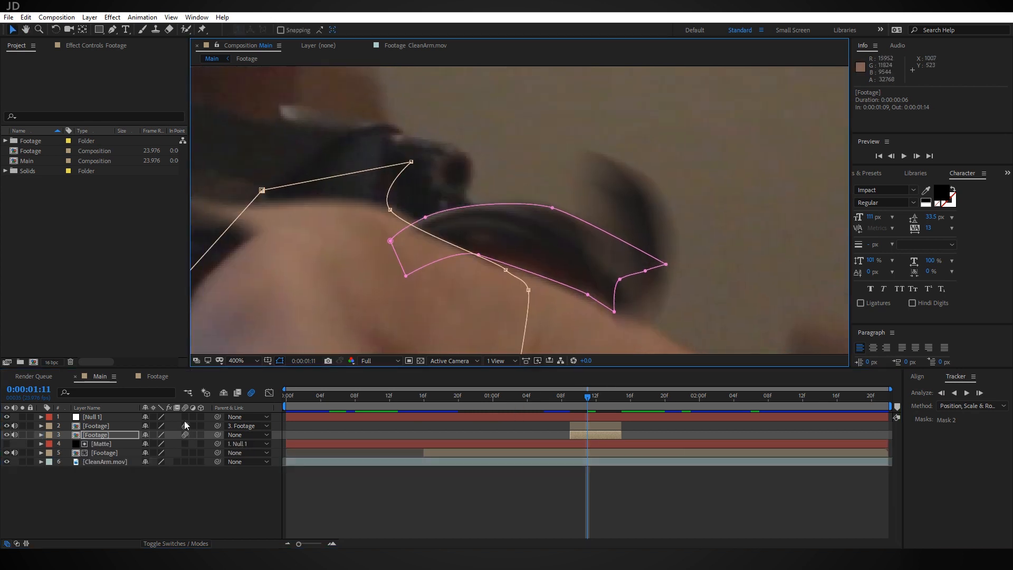
{"action": "left_click_drag", "start_coordinate": [185, 426], "coordinate": [184, 434]}
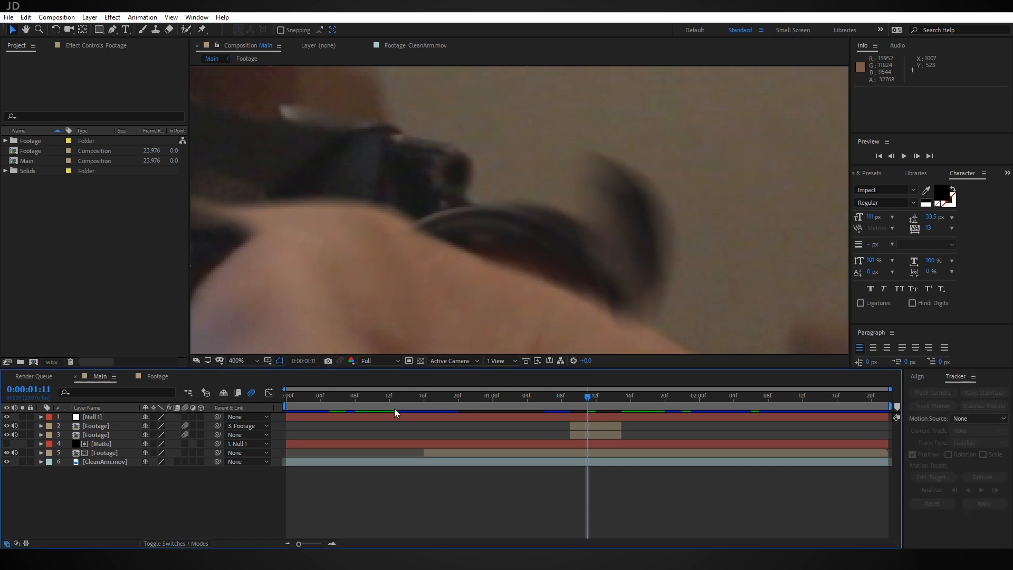
{"action": "scroll", "coordinate": [537, 281], "scroll_direction": "down", "scroll_amount": 2}
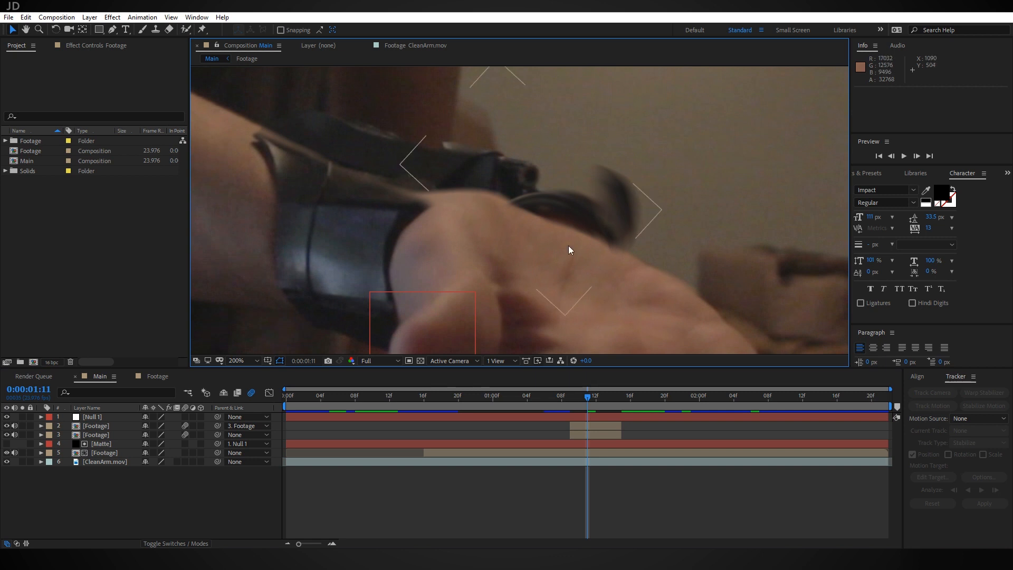
{"action": "scroll", "coordinate": [628, 221], "scroll_direction": "down", "scroll_amount": 2}
{"action": "left_click_drag", "start_coordinate": [586, 394], "coordinate": [562, 399]}
{"action": "key", "text": "space"}
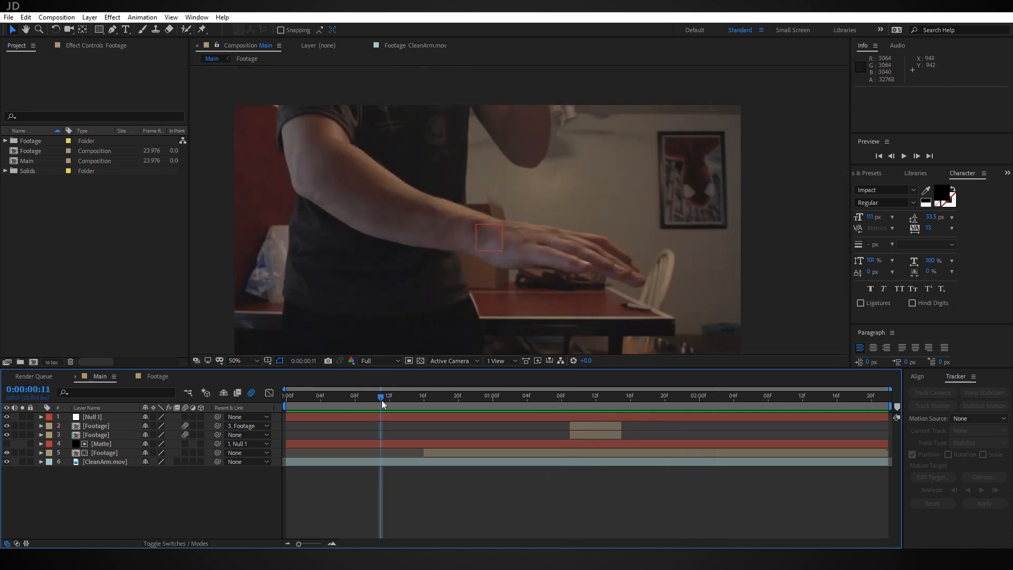
{"action": "key", "text": "space"}
{"action": "key", "text": "space"}
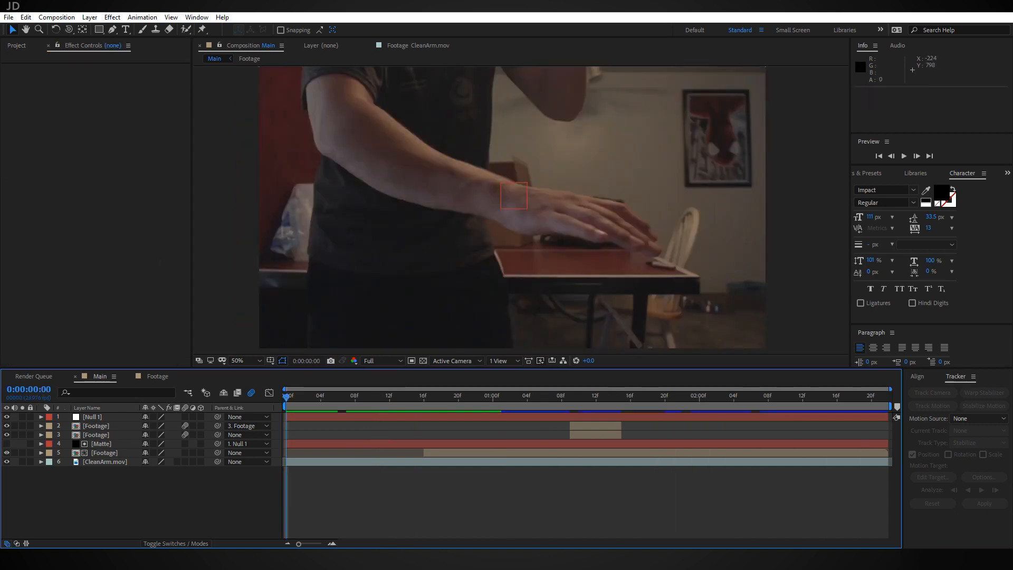
- Create a black 1920 × 1080 solid named E3D at the start of the Main composition
{"action": "left_click", "coordinate": [90, 18]}
{"action": "mouse_move", "coordinate": [95, 27]}
{"action": "left_click", "coordinate": [274, 38]}
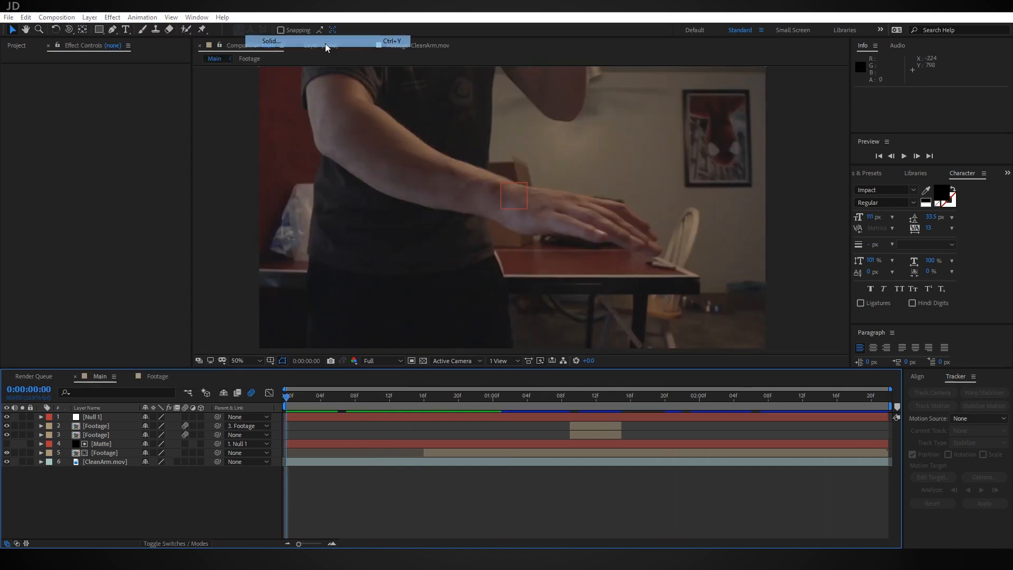
{"action": "type", "text": "E3"}
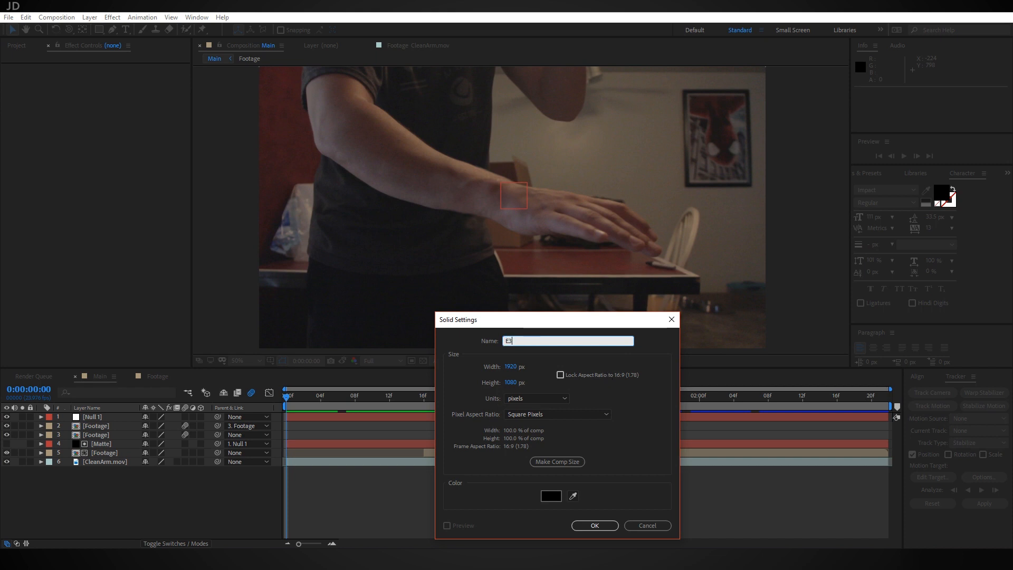
{"action": "type", "text": "D"}
{"action": "key", "text": "Return"}
- Apply the Element effect to the E3D solid and open its scene setup
{"action": "key", "text": "ctrl+space"}
{"action": "type", "text": "elem"}
{"action": "key", "text": "Return"}
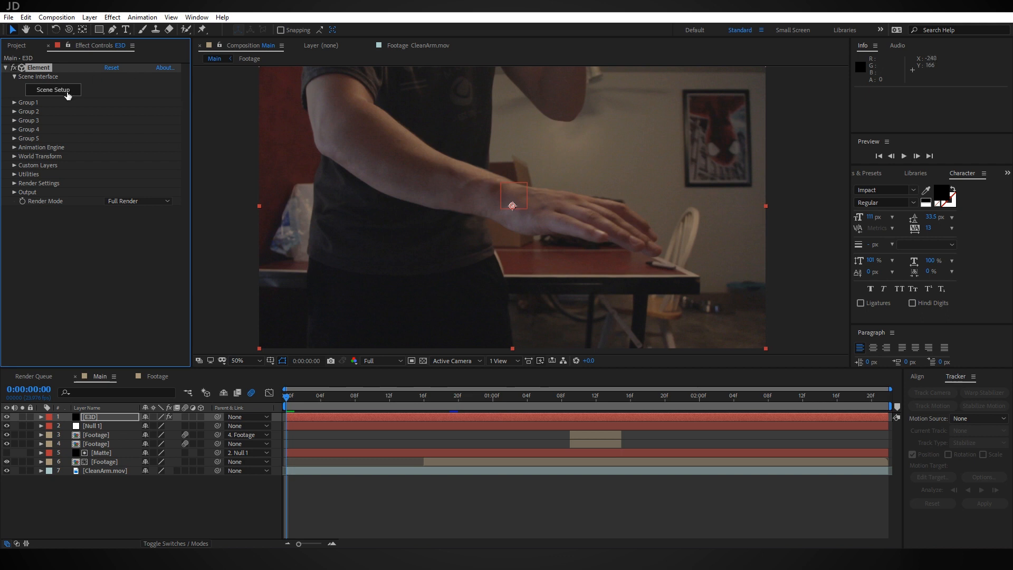
{"action": "left_click", "coordinate": [68, 93]}
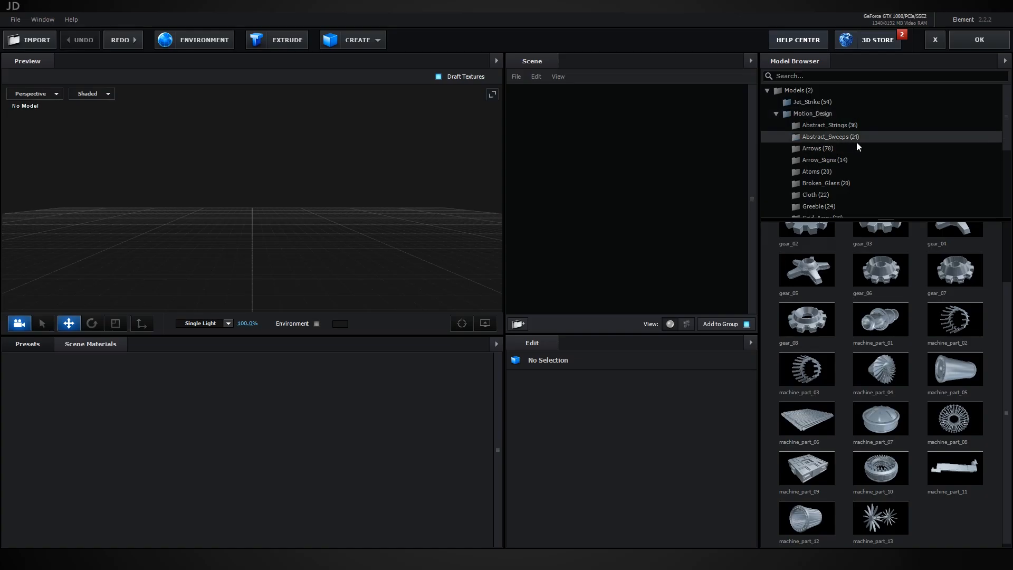
- Add machine_part_11 from the Machine_Parts models to the scene
{"action": "scroll", "coordinate": [876, 144], "scroll_direction": "down", "scroll_amount": 2}
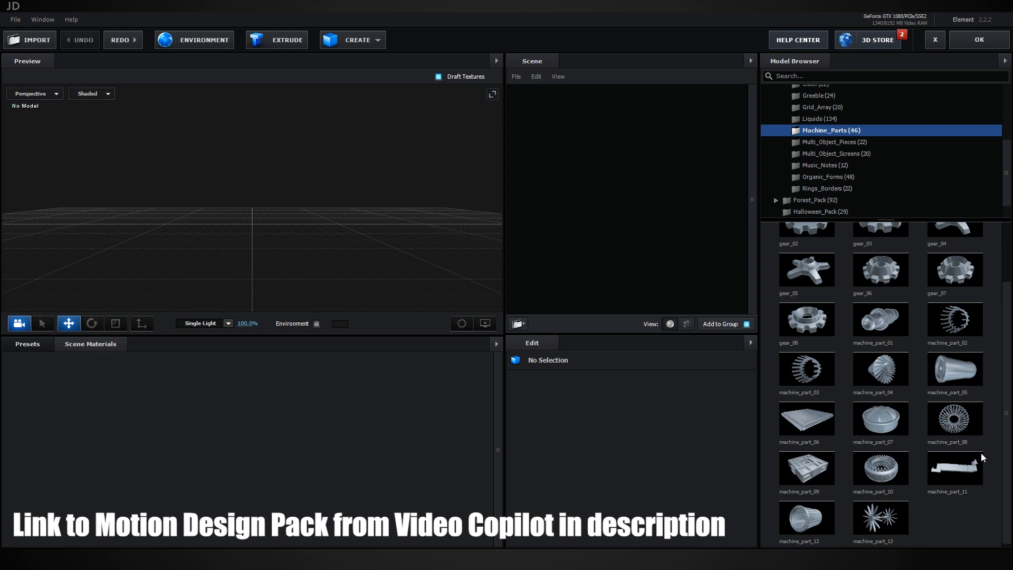
{"action": "left_click", "coordinate": [961, 478]}
{"action": "left_click_drag", "start_coordinate": [356, 196], "coordinate": [311, 205]}
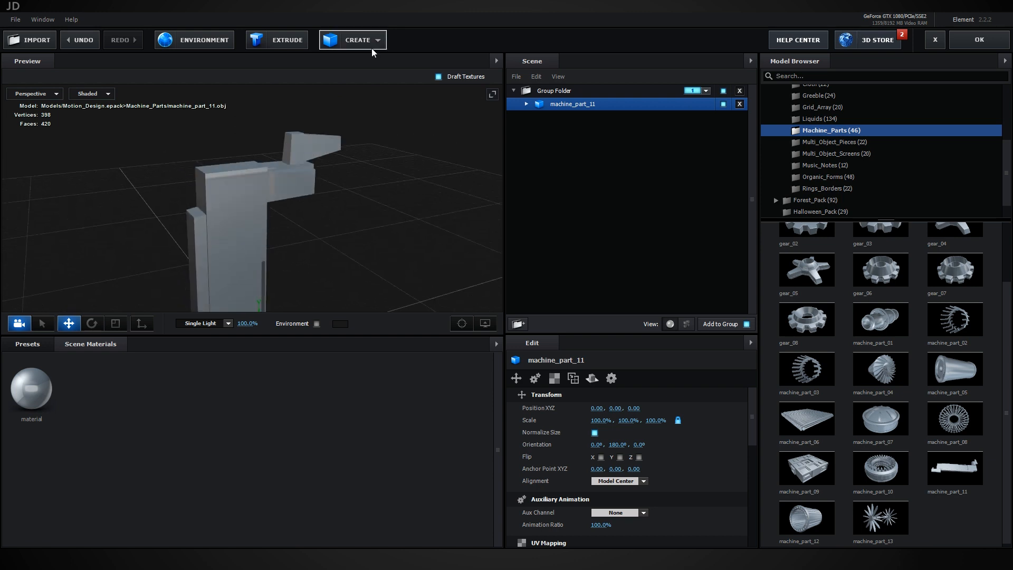
{"action": "left_click", "coordinate": [372, 47]}
{"action": "left_click", "coordinate": [334, 65]}
{"action": "left_click_drag", "start_coordinate": [393, 182], "coordinate": [369, 247]}
{"action": "scroll", "coordinate": [373, 208], "scroll_direction": "down", "scroll_amount": 3}
{"action": "middle_click_drag", "start_coordinate": [368, 247], "coordinate": [425, 176]}
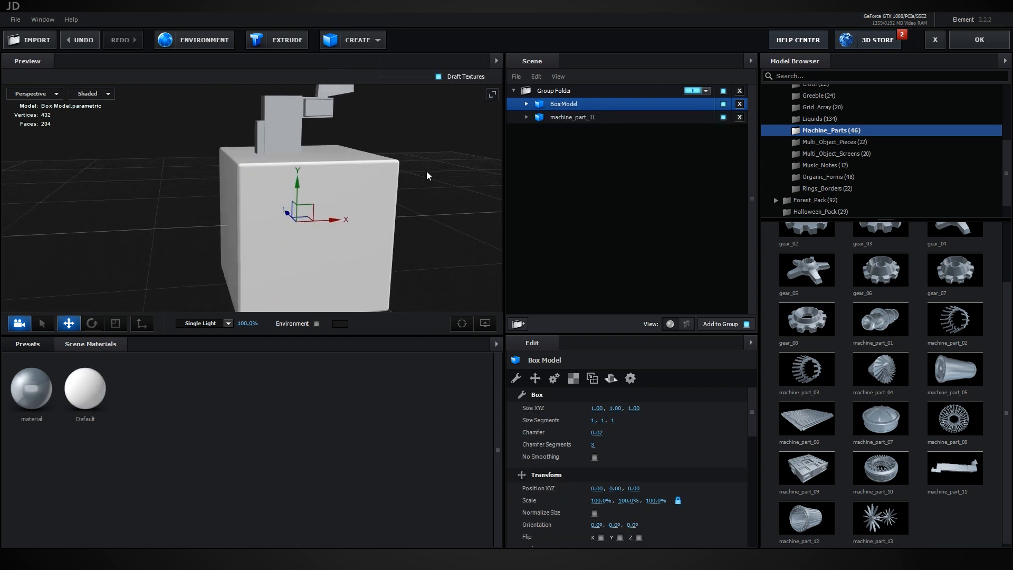
{"action": "key", "text": "Delete"}
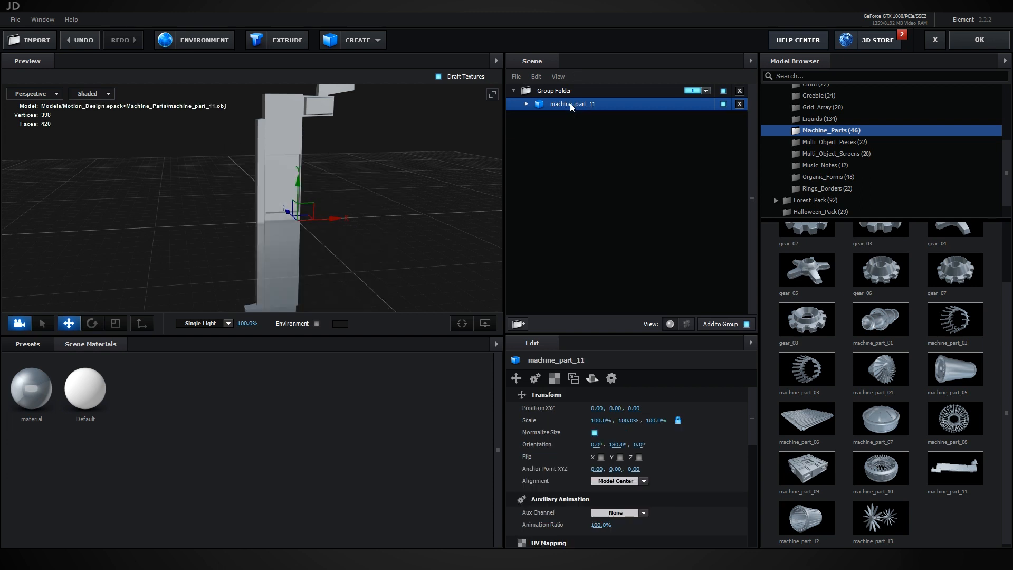
- Turn on X-axis group symmetry for the Group Folder containing machine_part_11
{"action": "left_click_drag", "start_coordinate": [387, 148], "coordinate": [339, 157]}
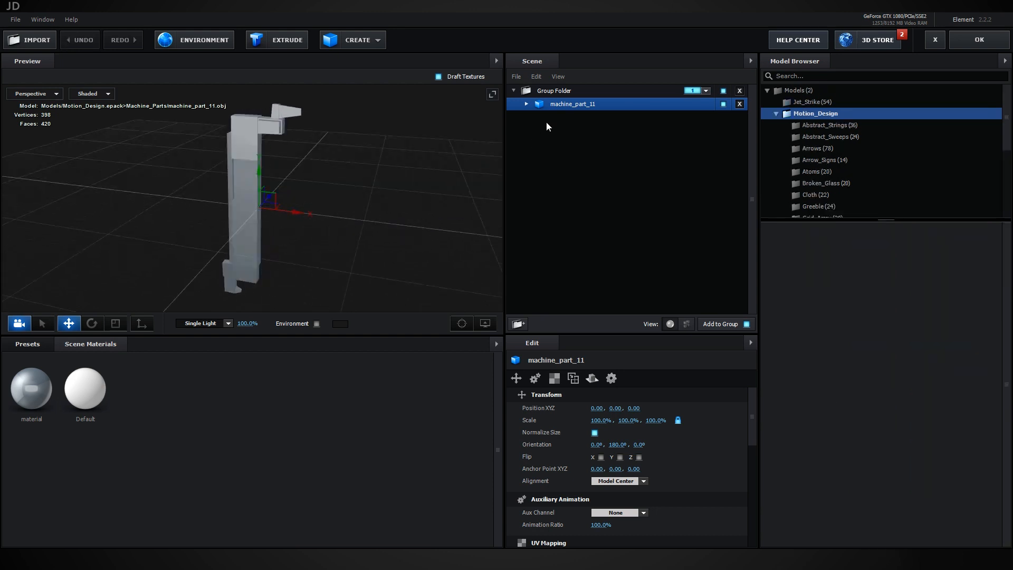
{"action": "left_click", "coordinate": [566, 91]}
{"action": "scroll", "coordinate": [686, 465], "scroll_direction": "down", "scroll_amount": 4}
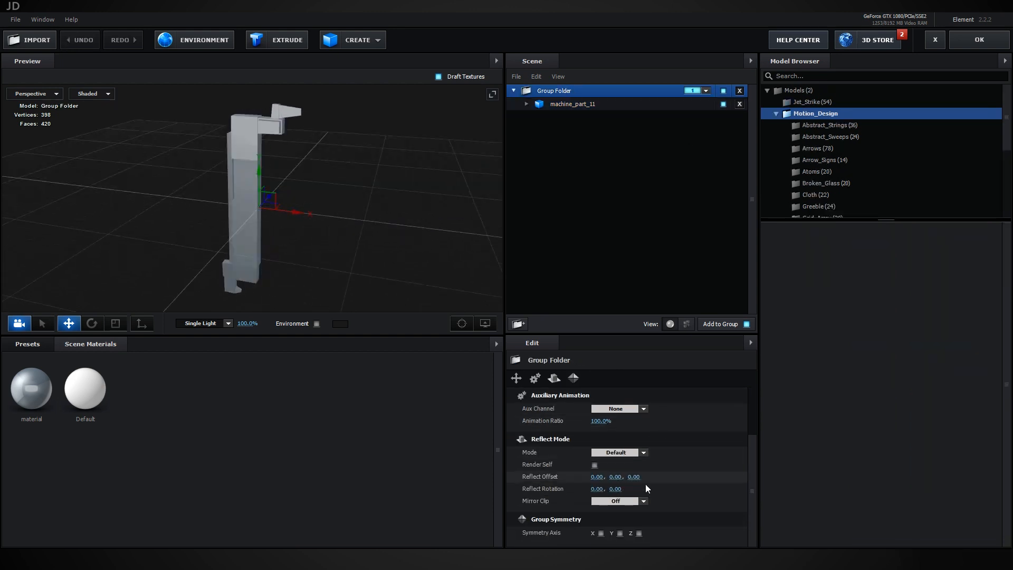
{"action": "left_click", "coordinate": [601, 534]}
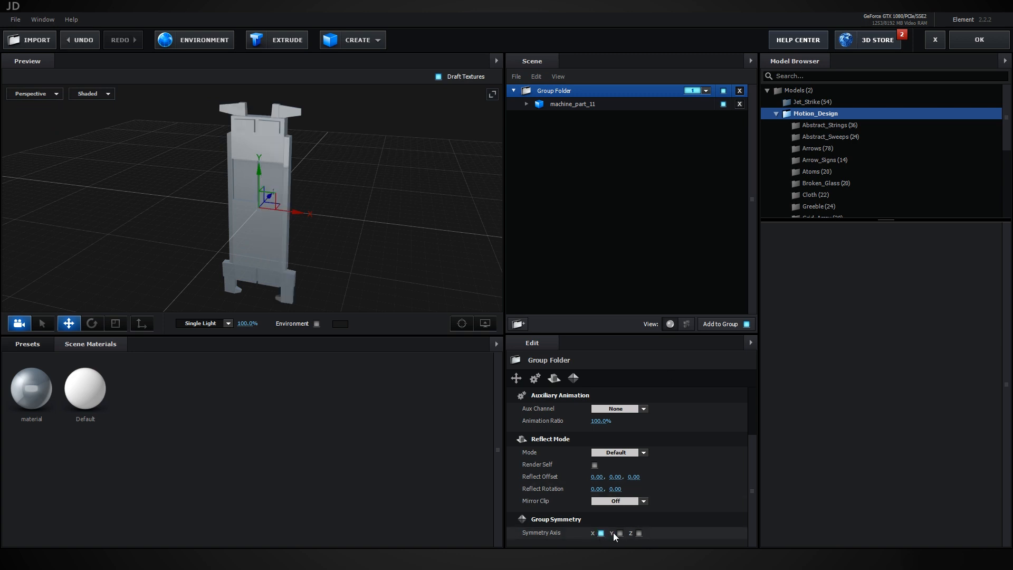
{"action": "left_click_drag", "start_coordinate": [340, 240], "coordinate": [398, 219]}
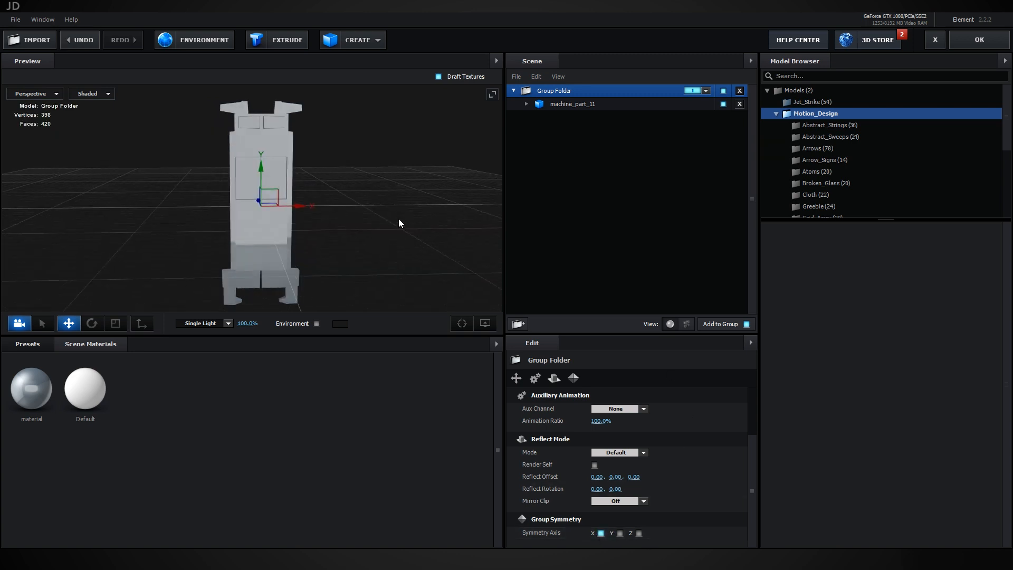
- Duplicate machine_part_11 twice, offsetting the copies along X to about -0.29 and -0.59
{"action": "left_click", "coordinate": [567, 104]}
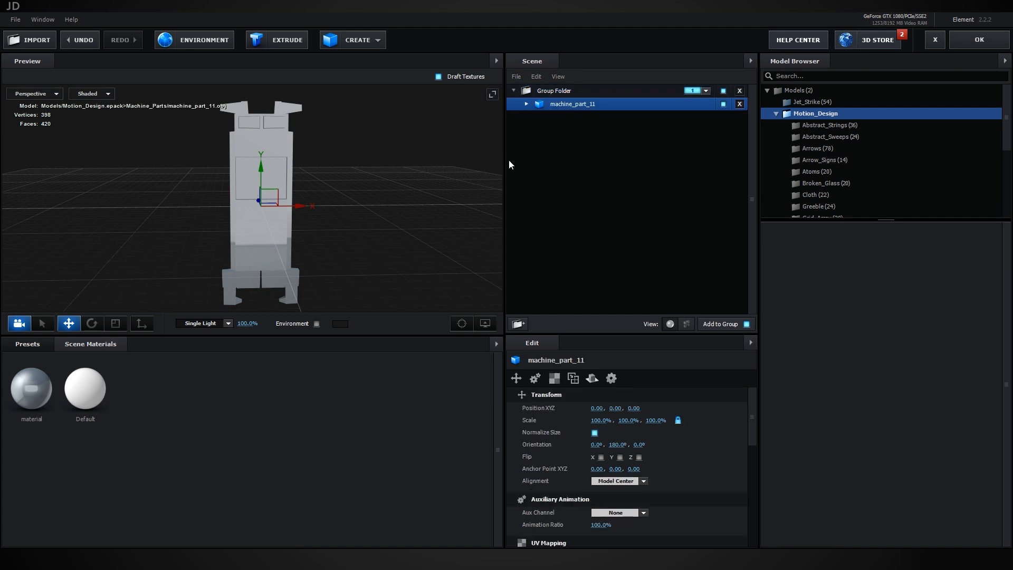
{"action": "key", "text": "ctrl+d"}
{"action": "left_click_drag", "start_coordinate": [294, 212], "coordinate": [264, 206]}
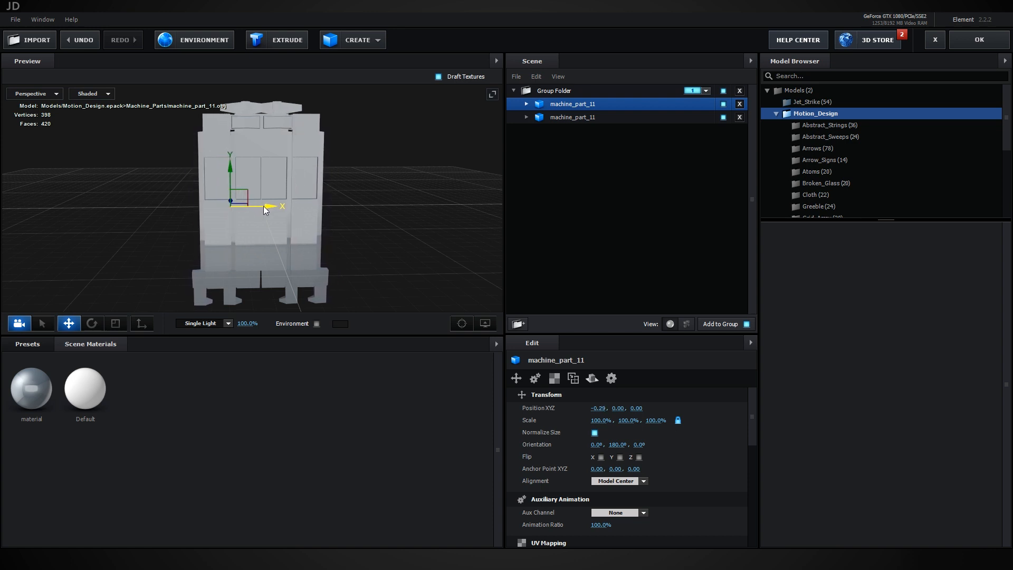
{"action": "key", "text": "ctrl+d"}
{"action": "left_click_drag", "start_coordinate": [265, 207], "coordinate": [237, 202]}
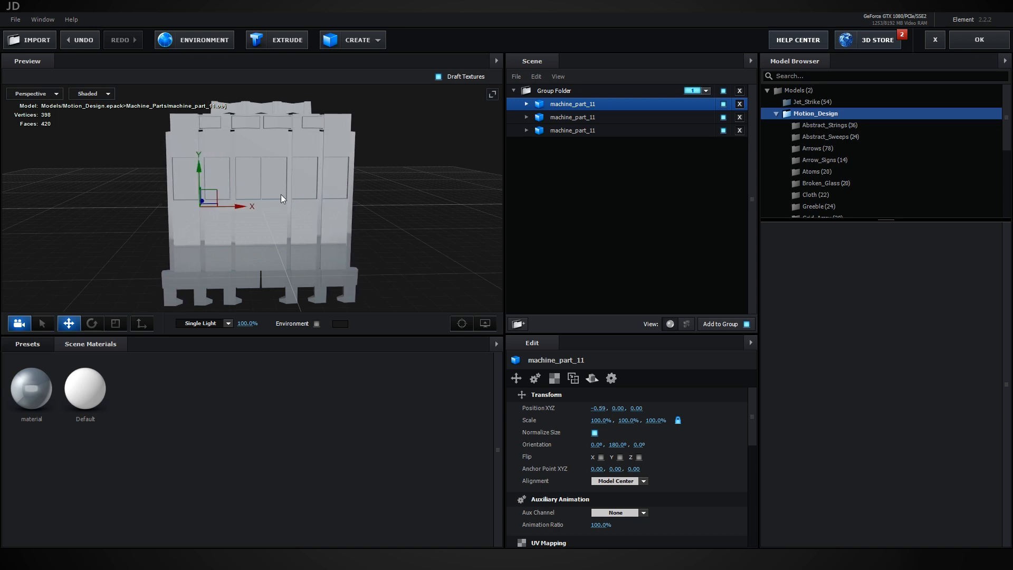
- Add a plane model to the group and rotate it to 270° about X, parallel to the machine parts
{"action": "middle_click_drag", "start_coordinate": [342, 180], "coordinate": [370, 194]}
{"action": "left_click_drag", "start_coordinate": [371, 194], "coordinate": [352, 178]}
{"action": "left_click", "coordinate": [368, 41]}
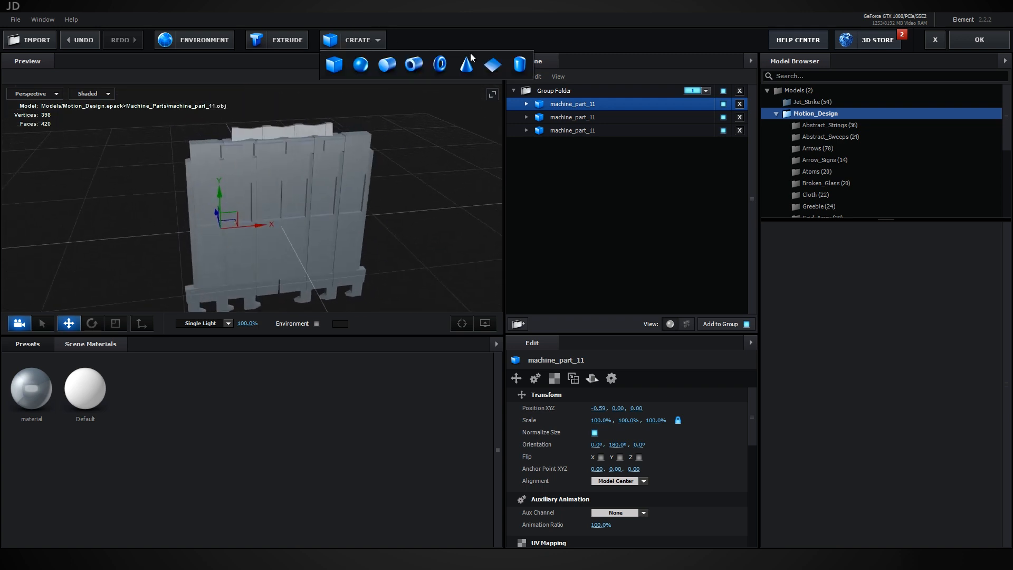
{"action": "left_click", "coordinate": [502, 68]}
{"action": "left_click", "coordinate": [103, 324]}
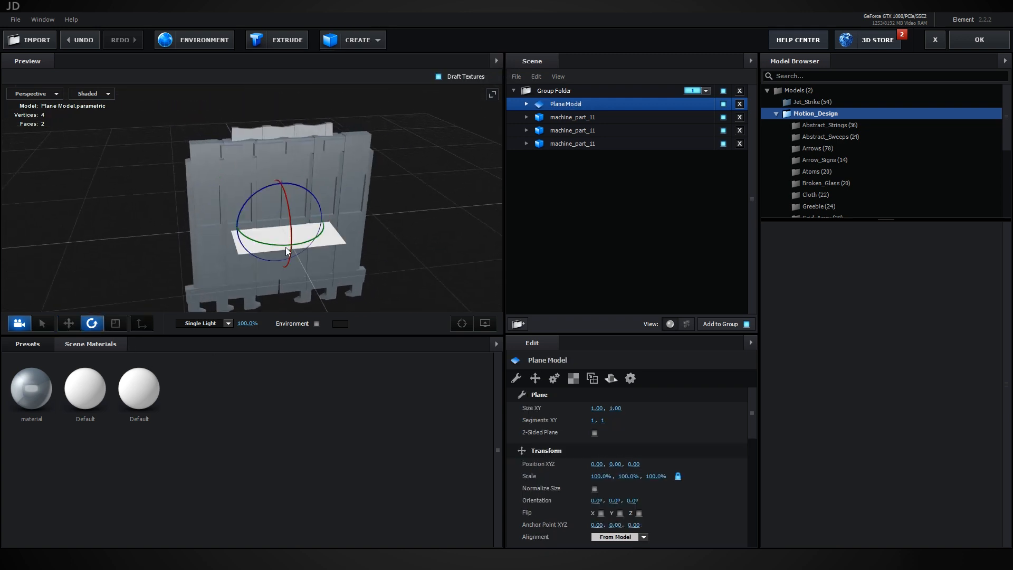
{"action": "left_click_drag", "start_coordinate": [291, 220], "coordinate": [308, 308]}
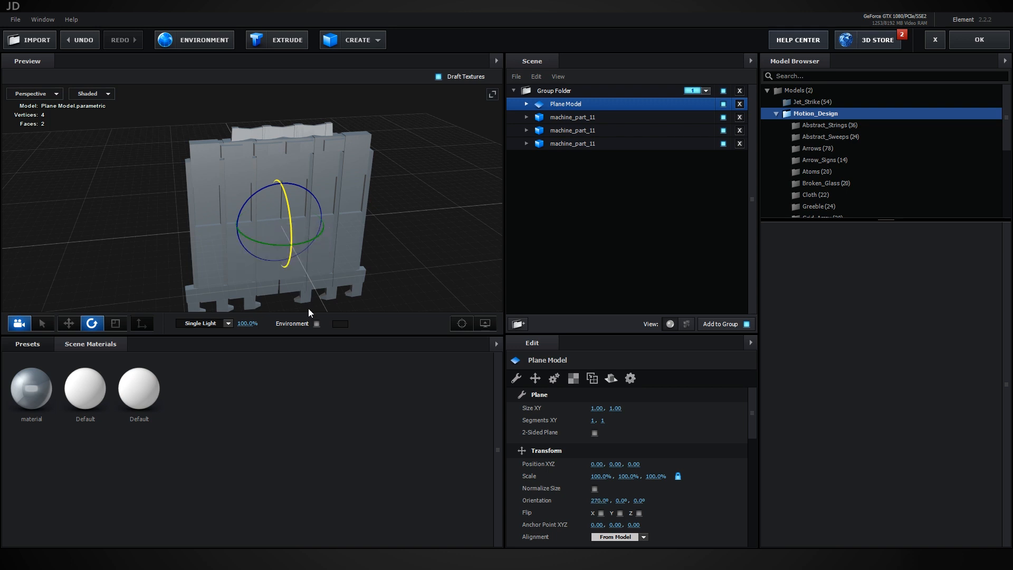
- Scale the plane uniformly to about 320% and offset it along Z to about 0.03
{"action": "left_click", "coordinate": [116, 323]}
{"action": "left_click_drag", "start_coordinate": [305, 196], "coordinate": [413, 92]}
{"action": "mouse_move", "coordinate": [407, 235]}
{"action": "left_mouse_down"}
{"action": "mouse_move", "coordinate": [422, 220]}
{"action": "mouse_move", "coordinate": [454, 217]}
{"action": "mouse_move", "coordinate": [414, 226]}
{"action": "left_mouse_up"}
{"action": "left_click", "coordinate": [78, 328]}
{"action": "left_click_drag", "start_coordinate": [271, 280], "coordinate": [252, 218]}
{"action": "left_click_drag", "start_coordinate": [370, 223], "coordinate": [260, 217]}
- Apply the Matte_Shadow preset from the Physical materials to the plane behind the machine parts
{"action": "left_click", "coordinate": [31, 344]}
{"action": "left_click", "coordinate": [51, 405]}
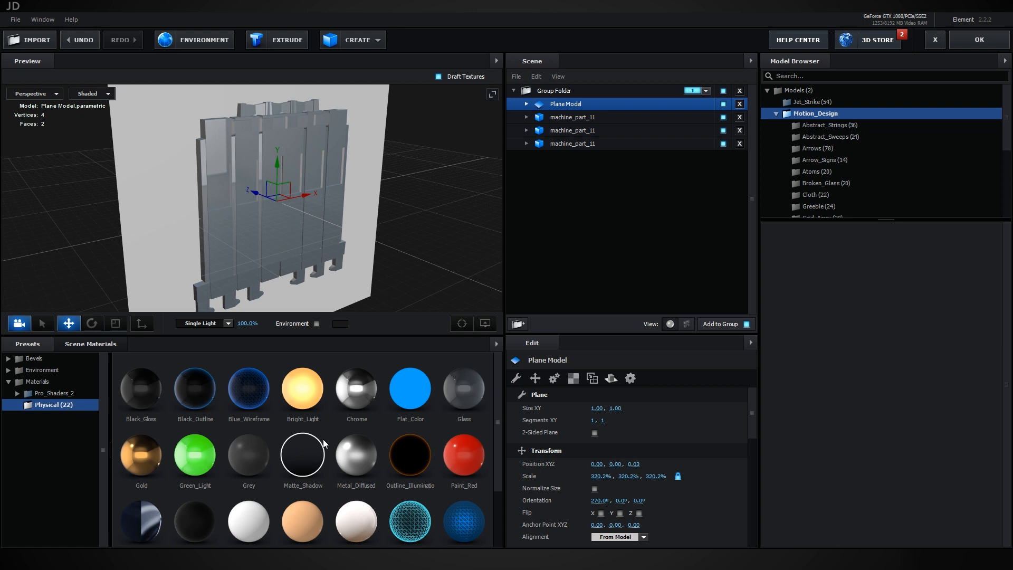
{"action": "left_click_drag", "start_coordinate": [311, 454], "coordinate": [149, 128]}
{"action": "left_click_drag", "start_coordinate": [392, 182], "coordinate": [359, 179]}
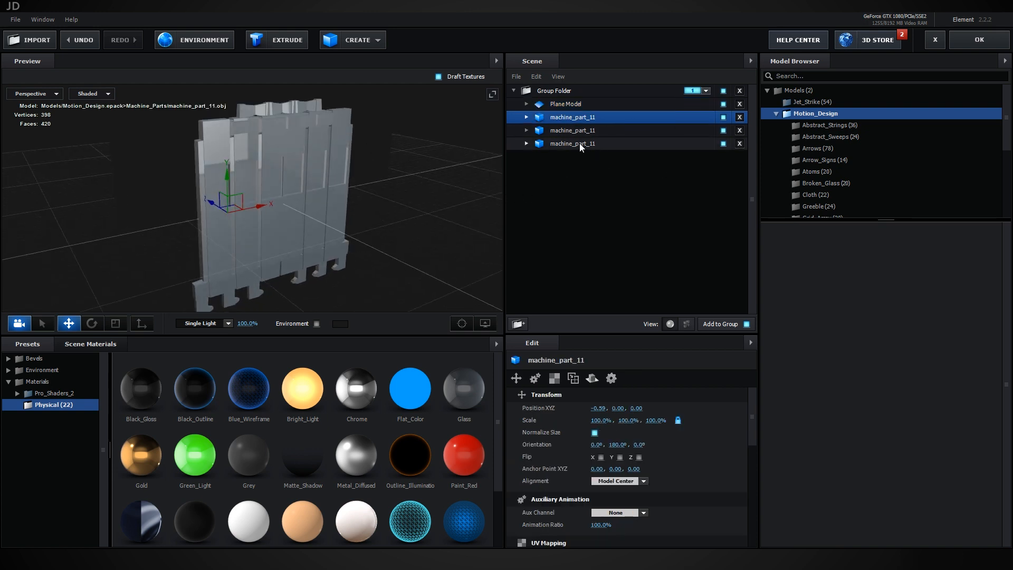
- Assign the three machine_part_11 models to auxiliary Channels 1, 2 and 3, working outward from the one at X 0.00
{"action": "left_click", "coordinate": [579, 143]}
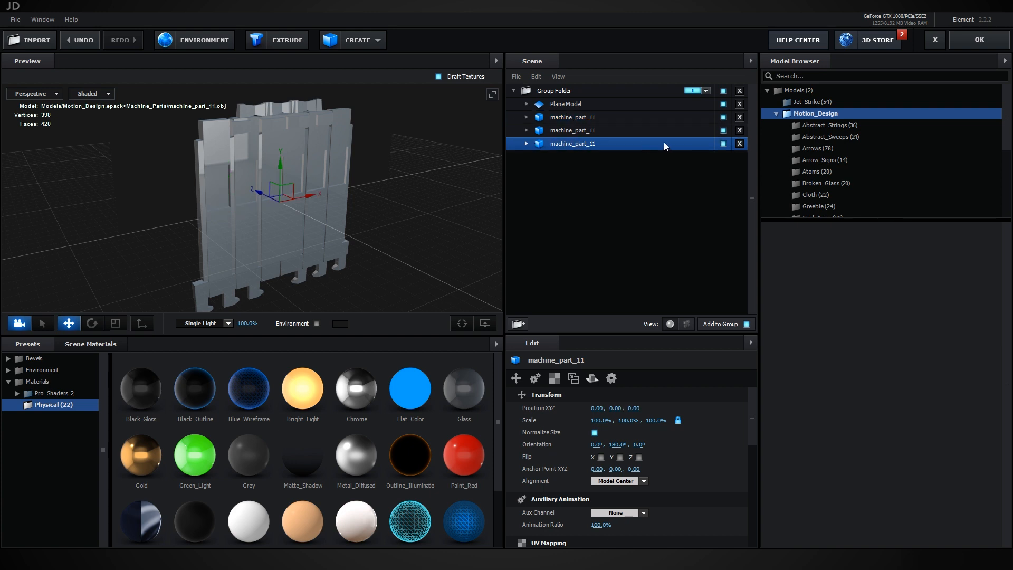
{"action": "left_click", "coordinate": [647, 511]}
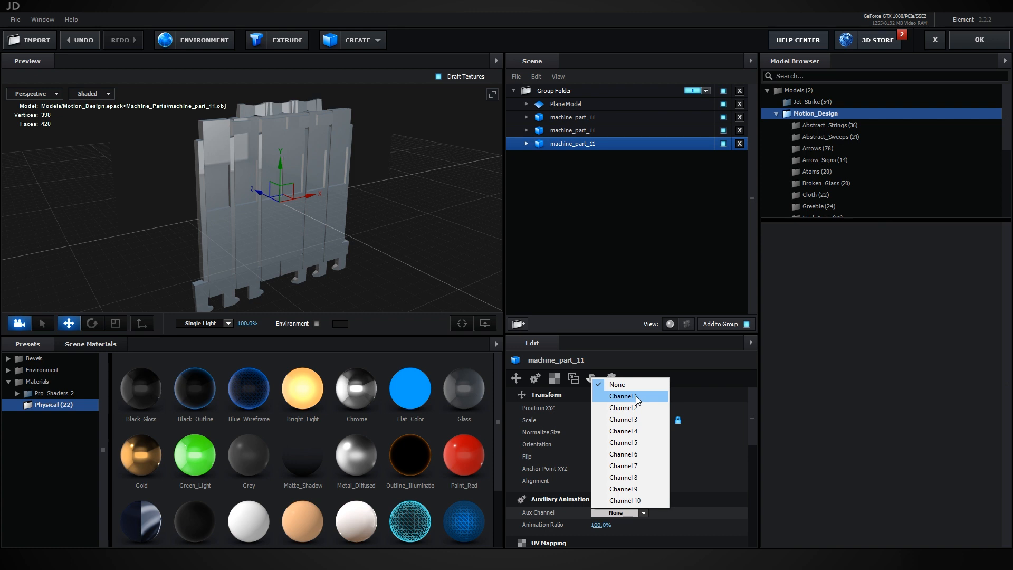
{"action": "left_click", "coordinate": [635, 396]}
{"action": "left_click", "coordinate": [578, 132]}
{"action": "left_click", "coordinate": [643, 512]}
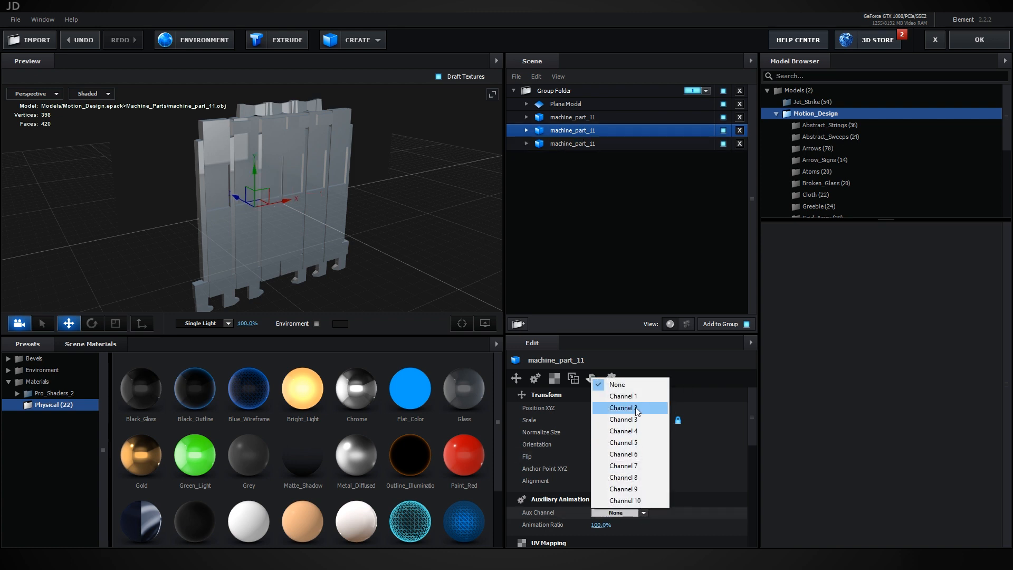
{"action": "left_click", "coordinate": [628, 412]}
{"action": "left_click", "coordinate": [584, 118]}
{"action": "left_click", "coordinate": [644, 510]}
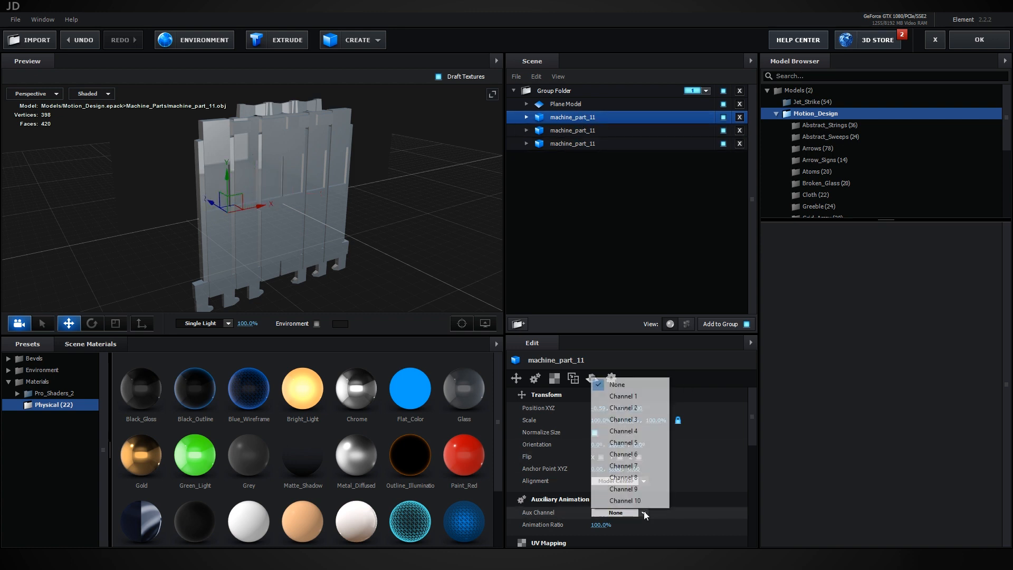
{"action": "left_click", "coordinate": [627, 420]}
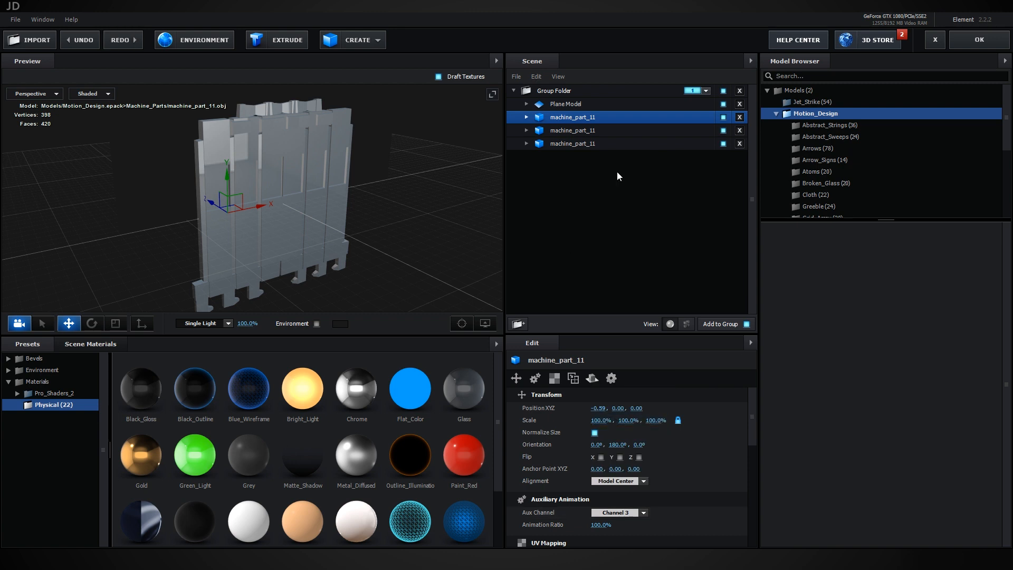
- Assign the plane model to auxiliary Channel 4 and accept the scene setup
{"action": "left_click", "coordinate": [582, 104]}
{"action": "left_click", "coordinate": [644, 494]}
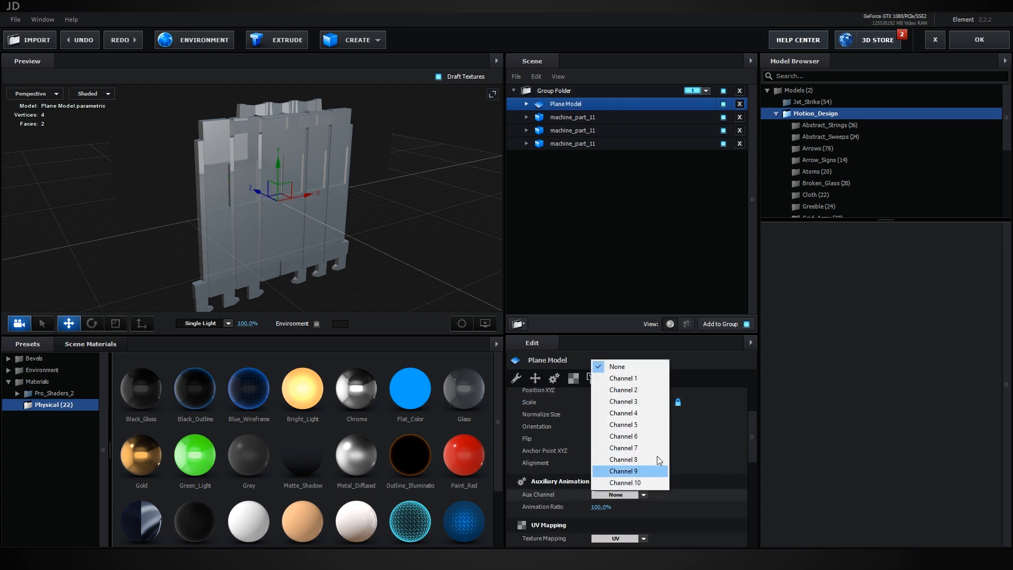
{"action": "left_click", "coordinate": [647, 413]}
{"action": "left_click_drag", "start_coordinate": [314, 207], "coordinate": [409, 207]}
{"action": "left_click_drag", "start_coordinate": [398, 216], "coordinate": [401, 203]}
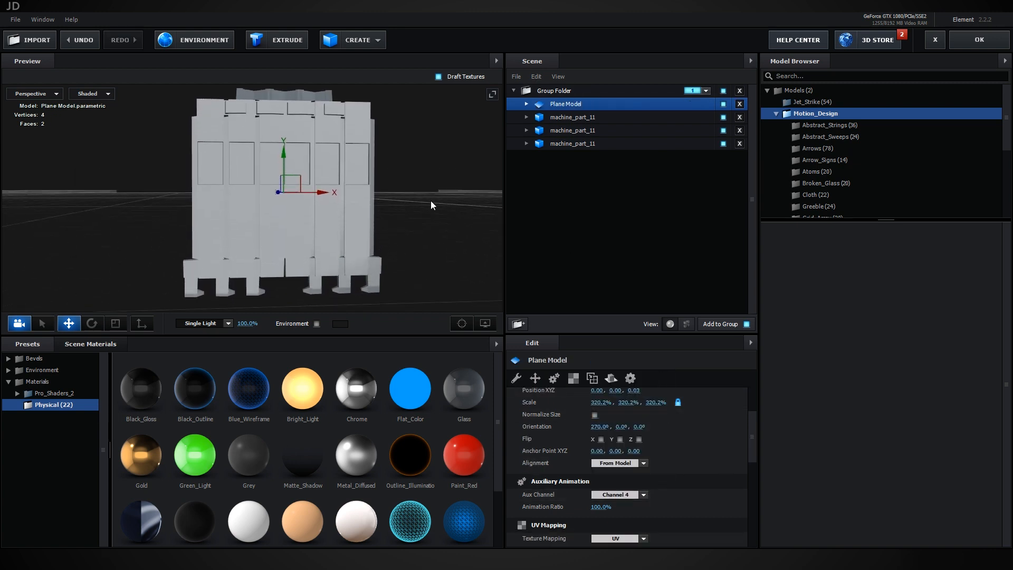
{"action": "left_click", "coordinate": [959, 42]}
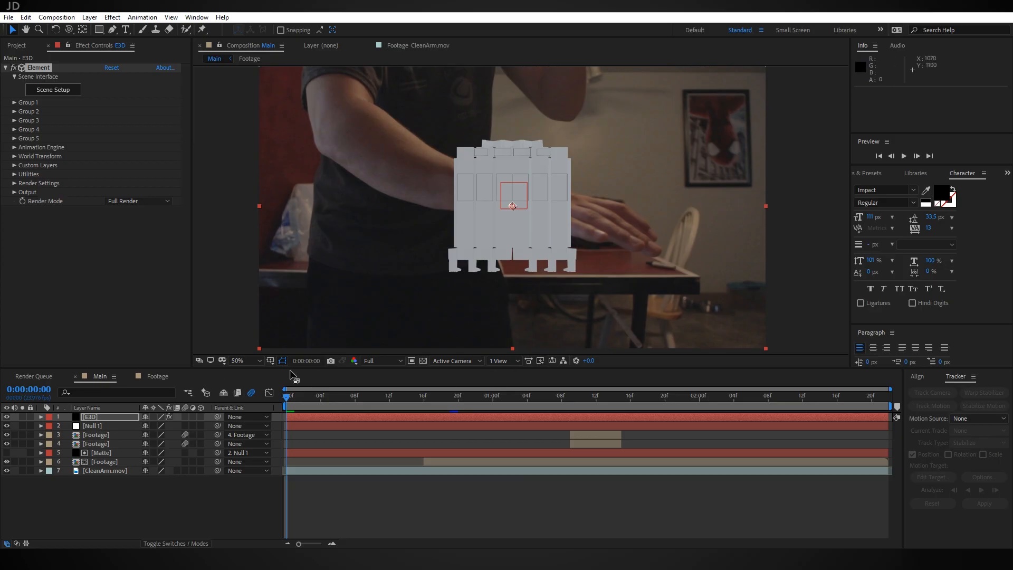
- Solo the E3D layer and enable Z position and Y rotation keyframing for Group 1's auxiliary Channel 1 at frame 0
{"action": "left_click", "coordinate": [23, 417]}
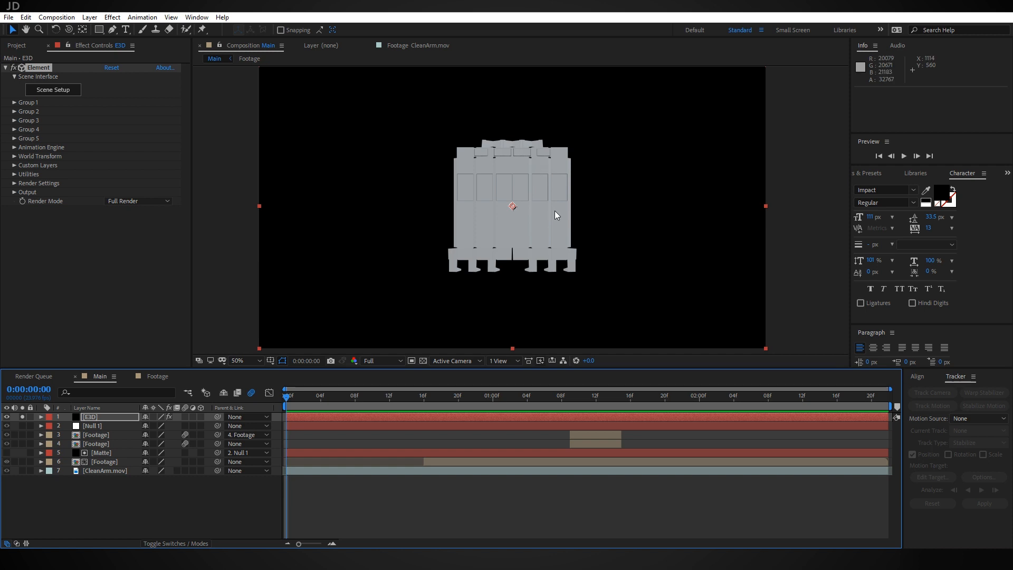
{"action": "scroll", "coordinate": [522, 210], "scroll_direction": "up", "scroll_amount": 2}
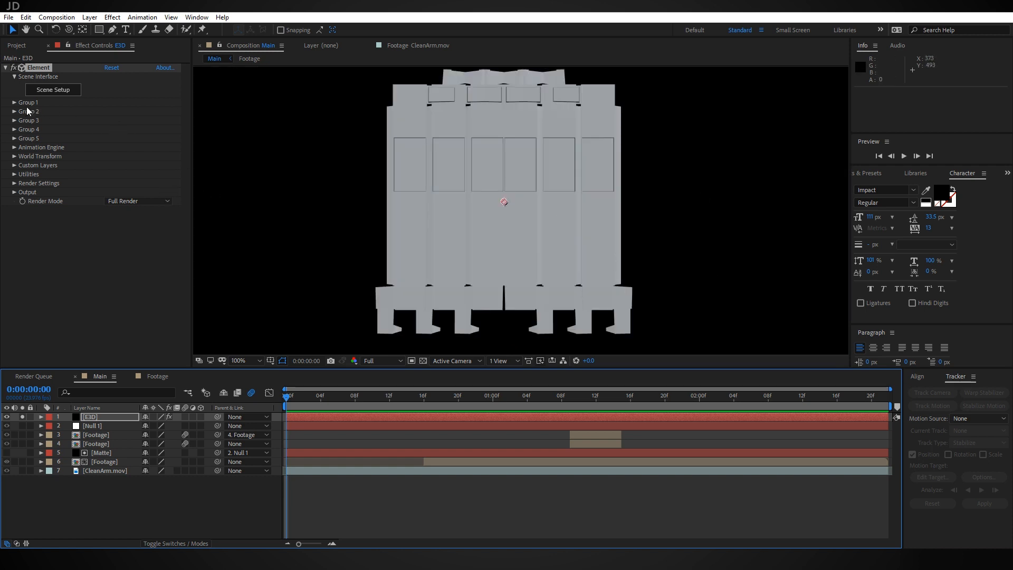
{"action": "left_click", "coordinate": [14, 102]}
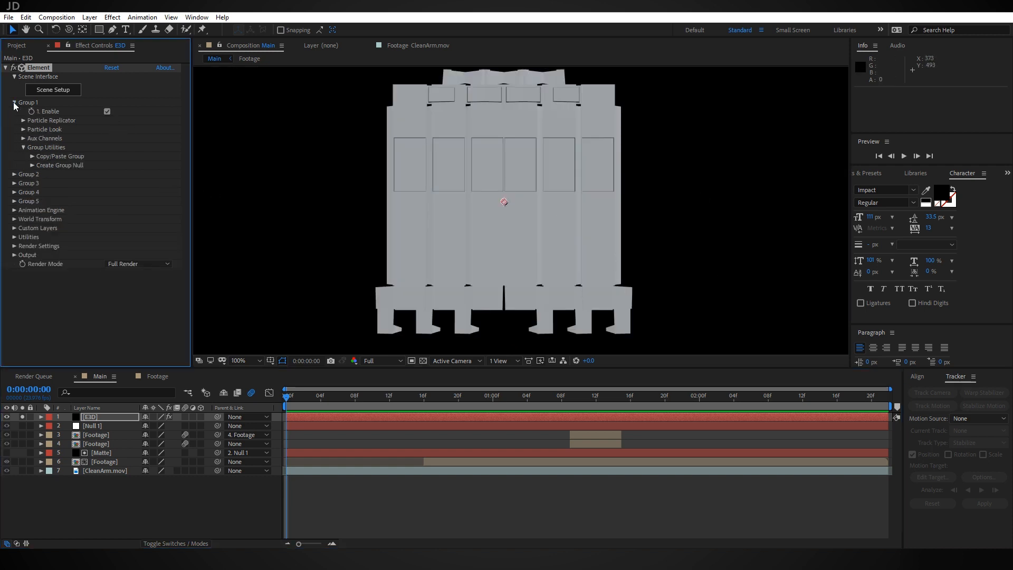
{"action": "left_click", "coordinate": [23, 138]}
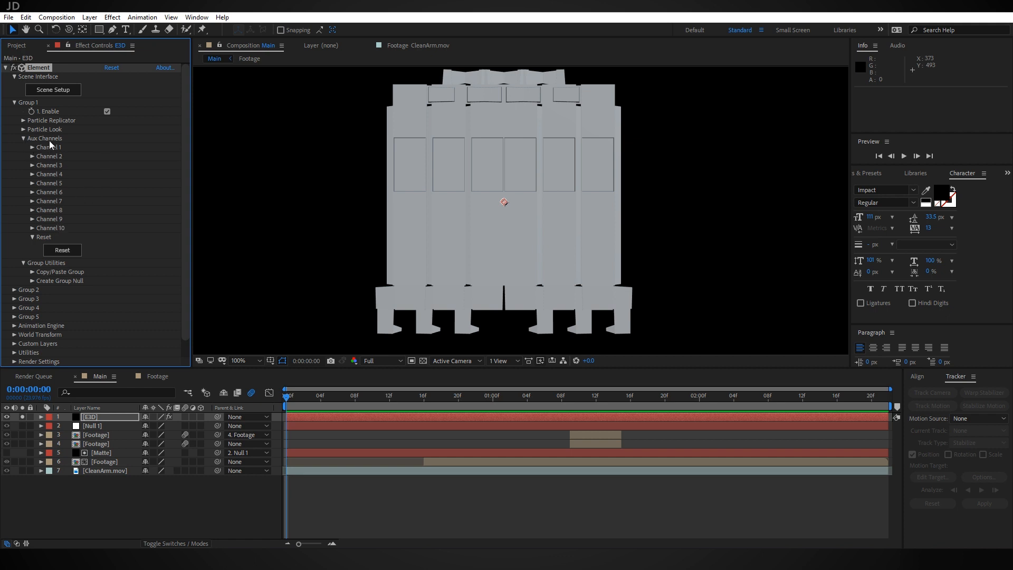
{"action": "left_click", "coordinate": [33, 147]}
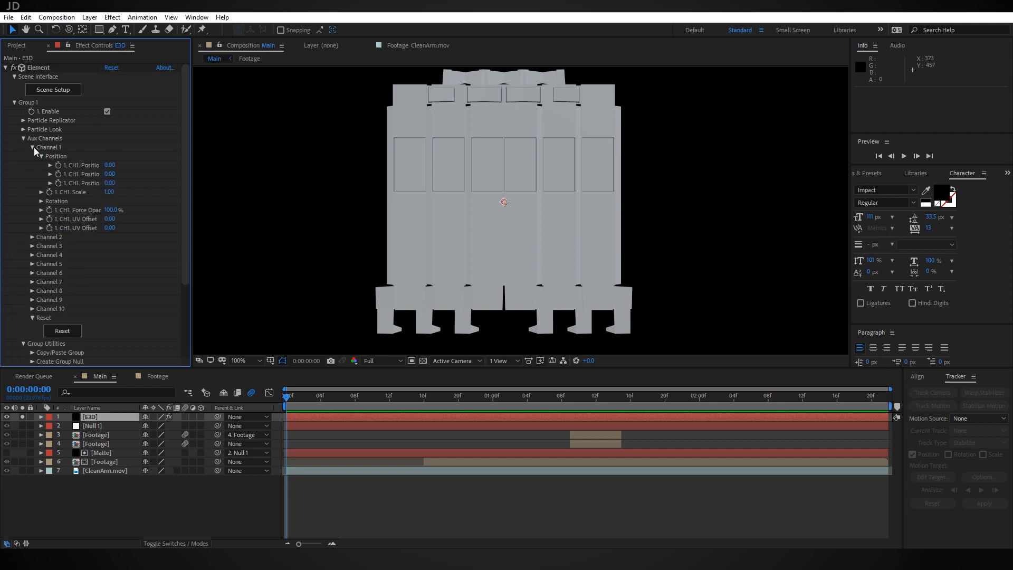
{"action": "left_click", "coordinate": [59, 183]}
{"action": "left_click", "coordinate": [41, 200]}
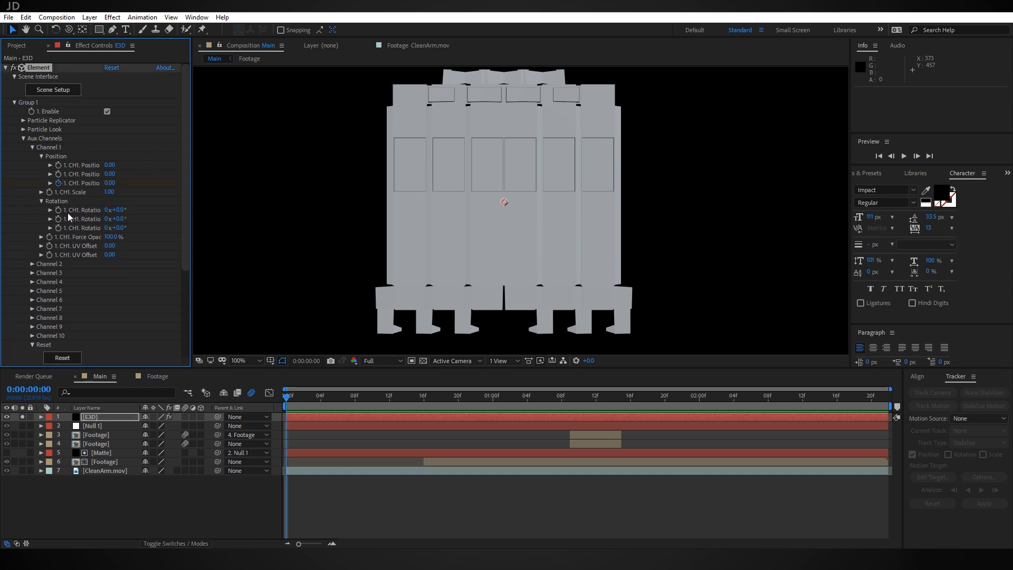
{"action": "left_click", "coordinate": [32, 147]}
- Enable Z position and Y rotation keyframing for auxiliary Channels 2 and 3 at frame 0
{"action": "left_click", "coordinate": [32, 156]}
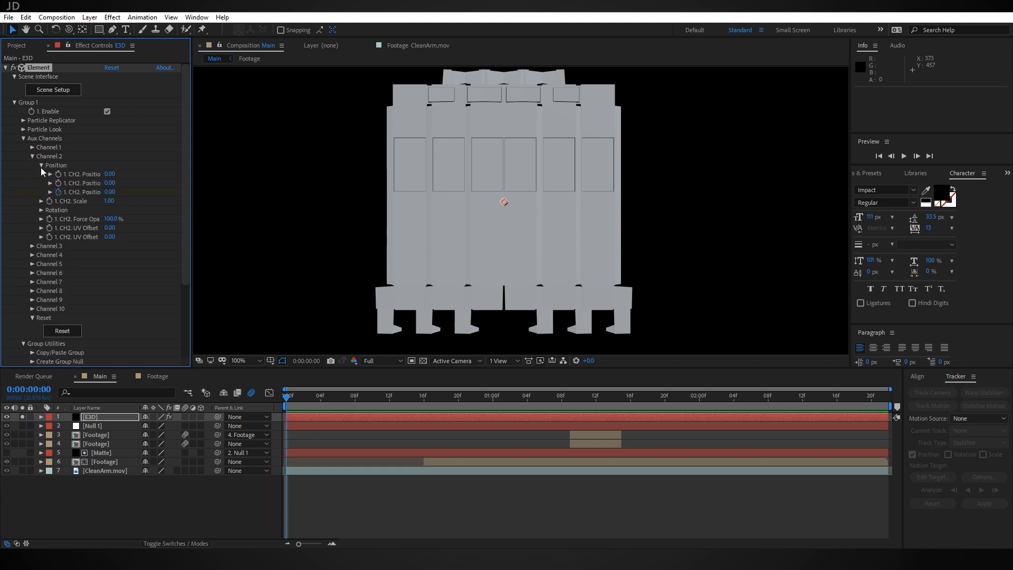
{"action": "left_click", "coordinate": [41, 165]}
{"action": "left_click", "coordinate": [42, 183]}
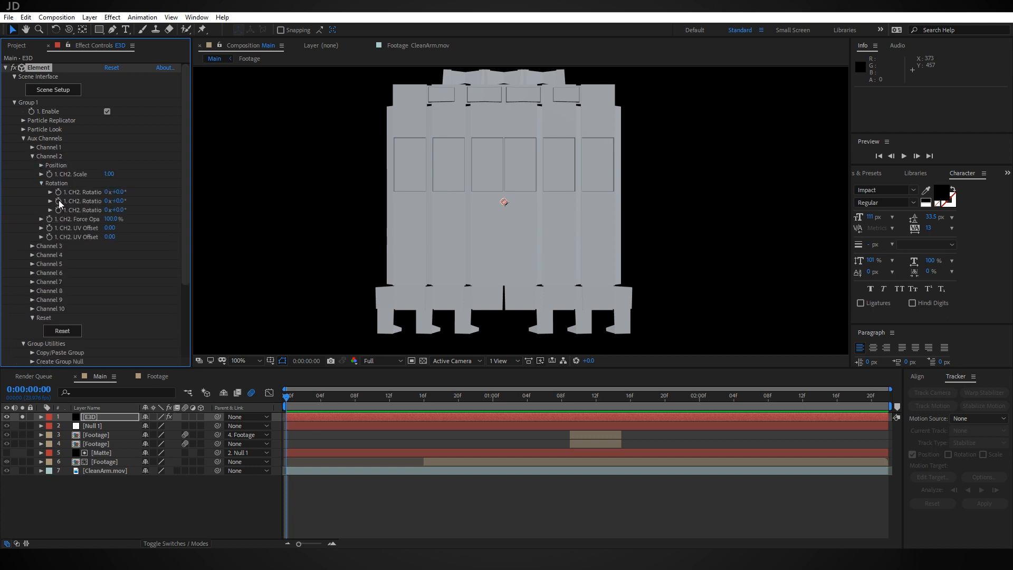
{"action": "left_click", "coordinate": [33, 156]}
{"action": "left_click", "coordinate": [33, 165]}
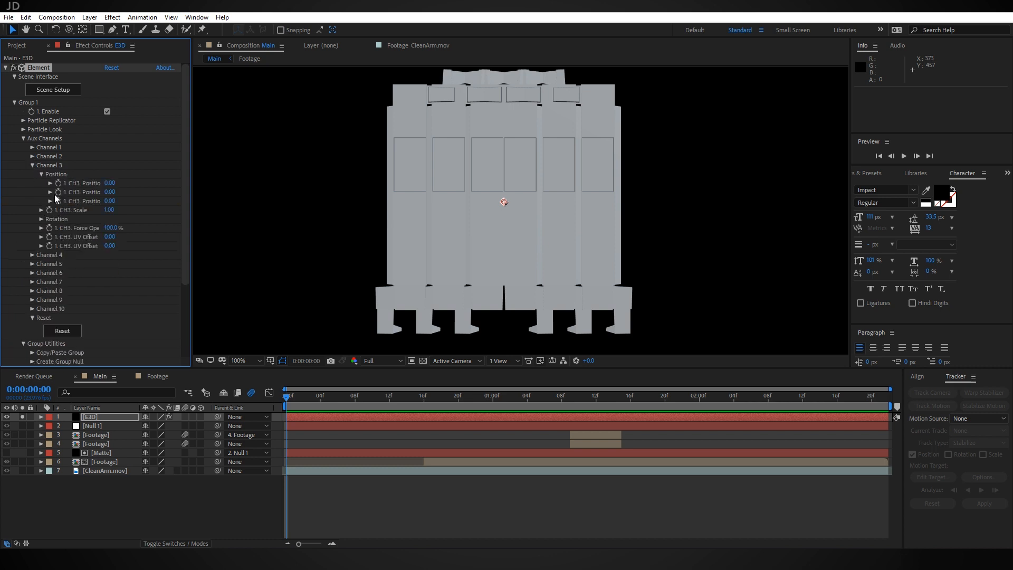
{"action": "left_click", "coordinate": [41, 218]}
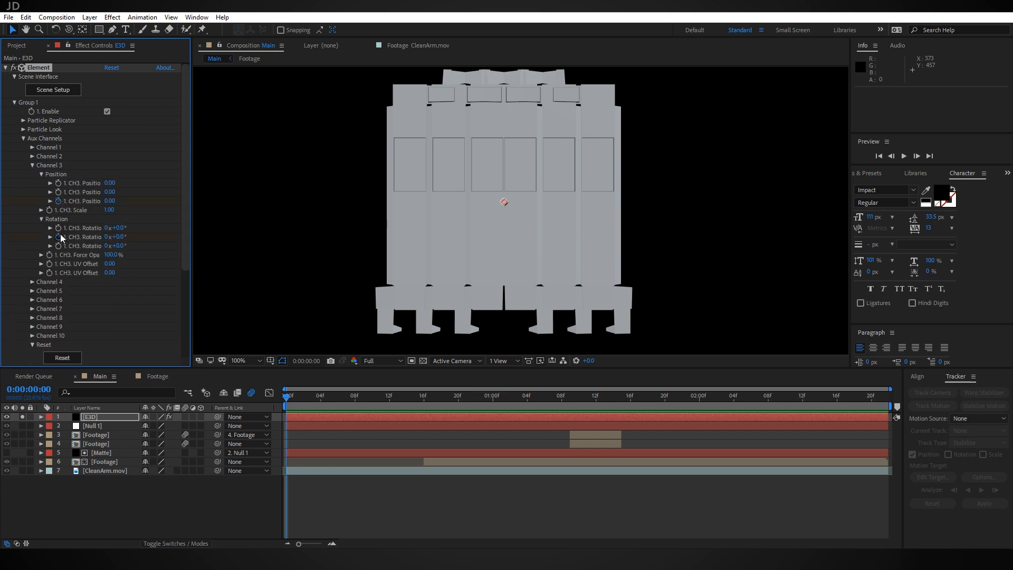
{"action": "left_click", "coordinate": [33, 165]}
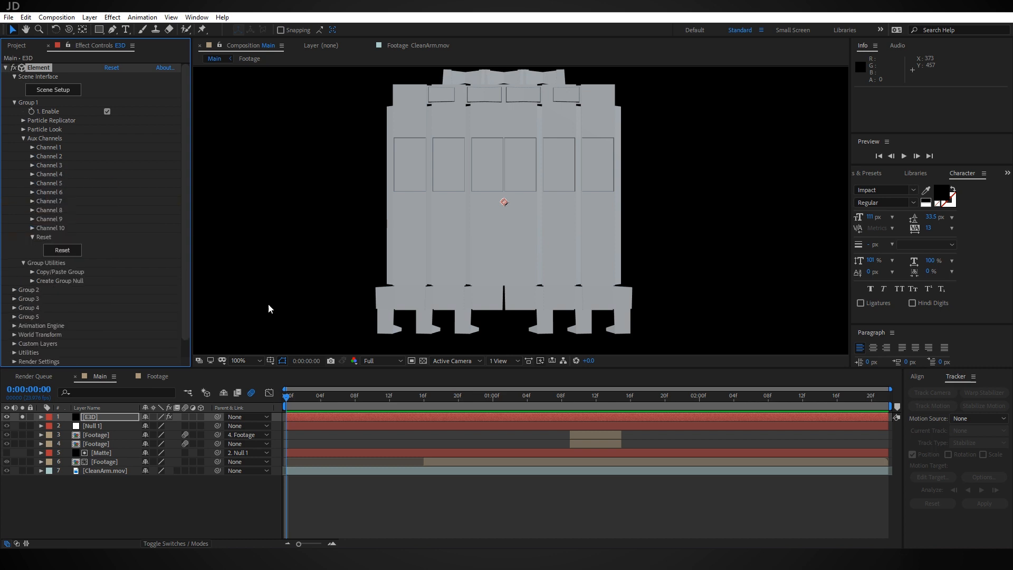
- Reveal the E3D layer's keyframes and move all six from frame 0 to frame 3
{"action": "left_click", "coordinate": [106, 416]}
{"action": "key", "text": "u"}
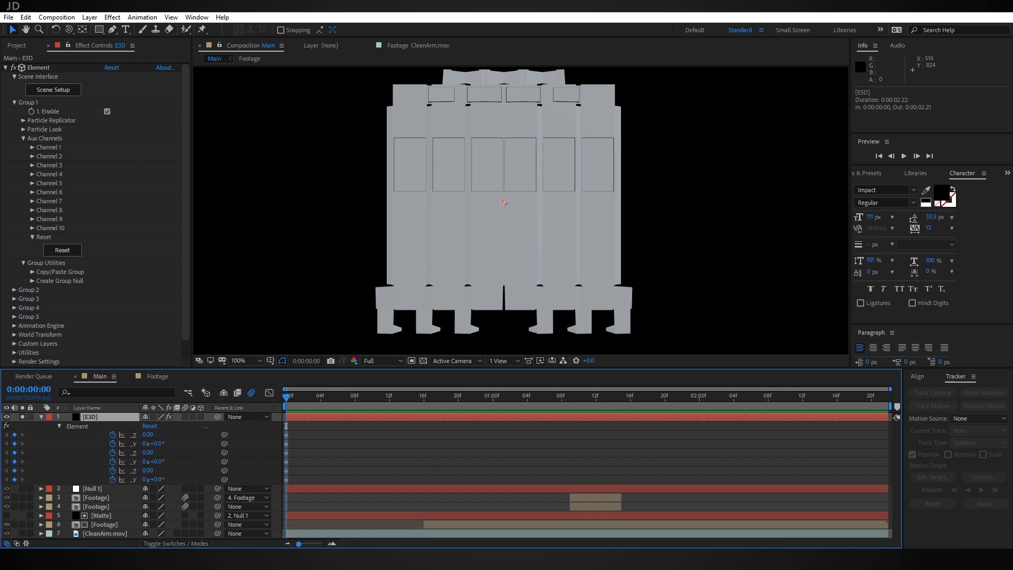
{"action": "left_click", "coordinate": [332, 544]}
{"action": "left_click", "coordinate": [333, 543]}
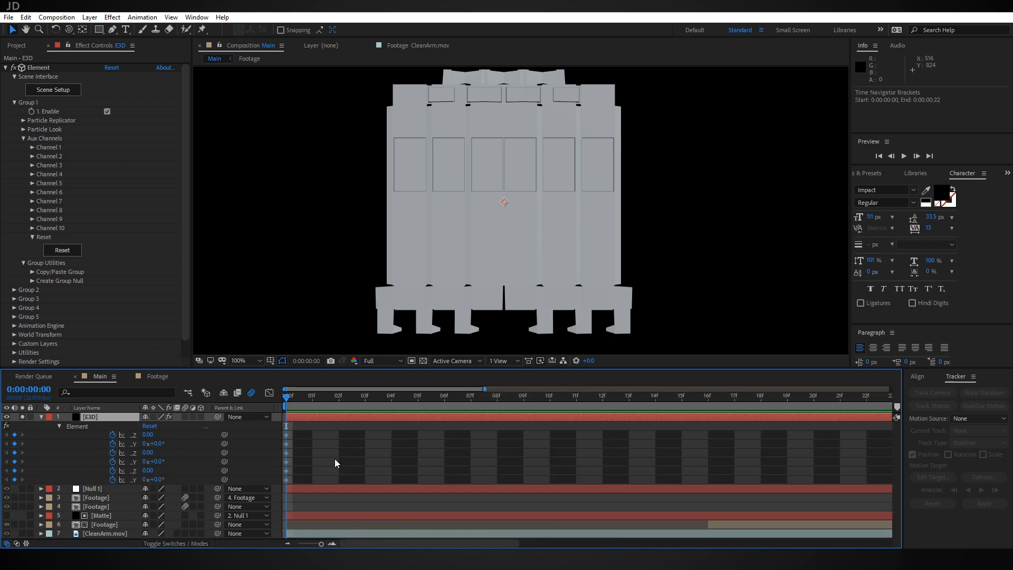
{"action": "left_click", "coordinate": [319, 439]}
{"action": "left_click_drag", "start_coordinate": [299, 435], "coordinate": [393, 478]}
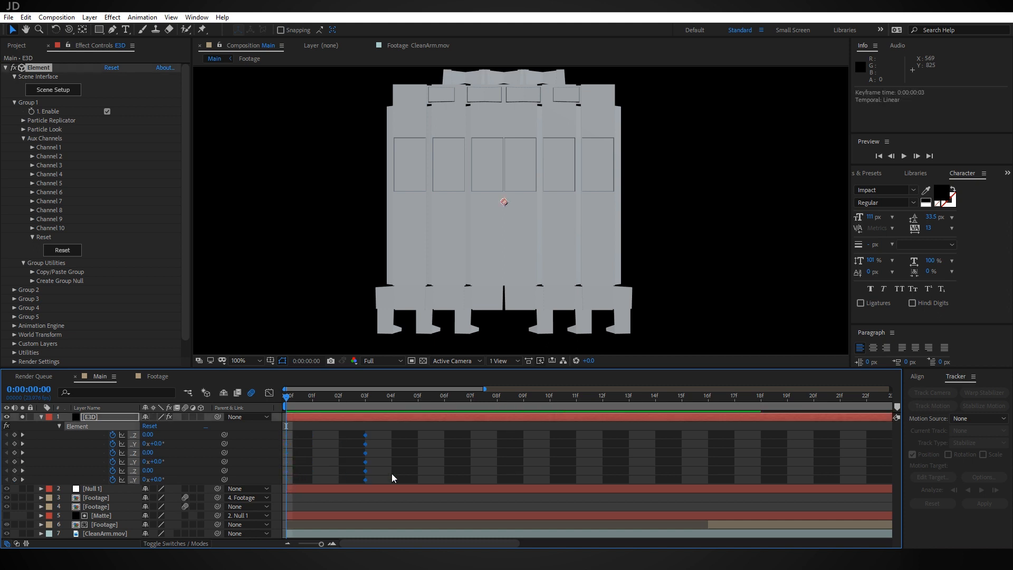
{"action": "left_click", "coordinate": [328, 451]}
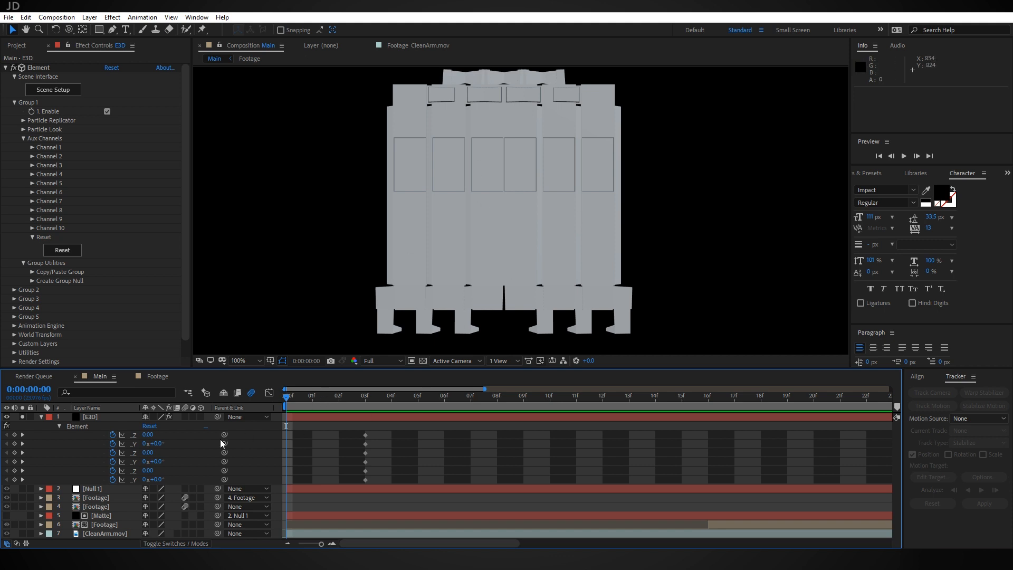
- Set the Z position of Channels 1, 2 and 3 to 0.2 at frame 0
{"action": "left_click_drag", "start_coordinate": [152, 434], "coordinate": [151, 434]}
{"action": "left_click", "coordinate": [151, 434]}
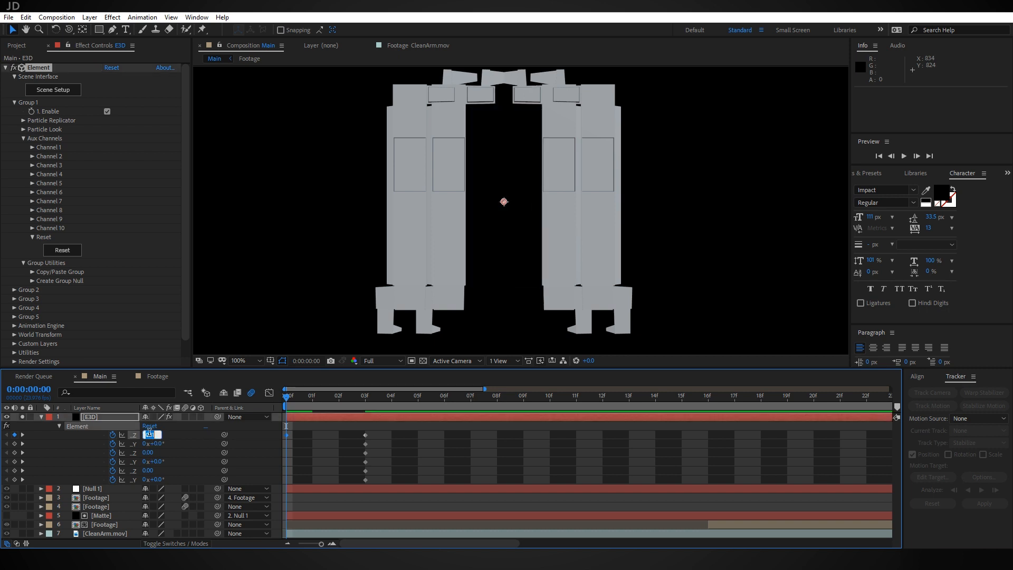
{"action": "type", "text": "0.2"}
{"action": "left_click", "coordinate": [148, 452]}
{"action": "type", "text": "0.2"}
{"action": "key", "text": "Return"}
{"action": "left_click", "coordinate": [147, 470]}
{"action": "type", "text": "0"}
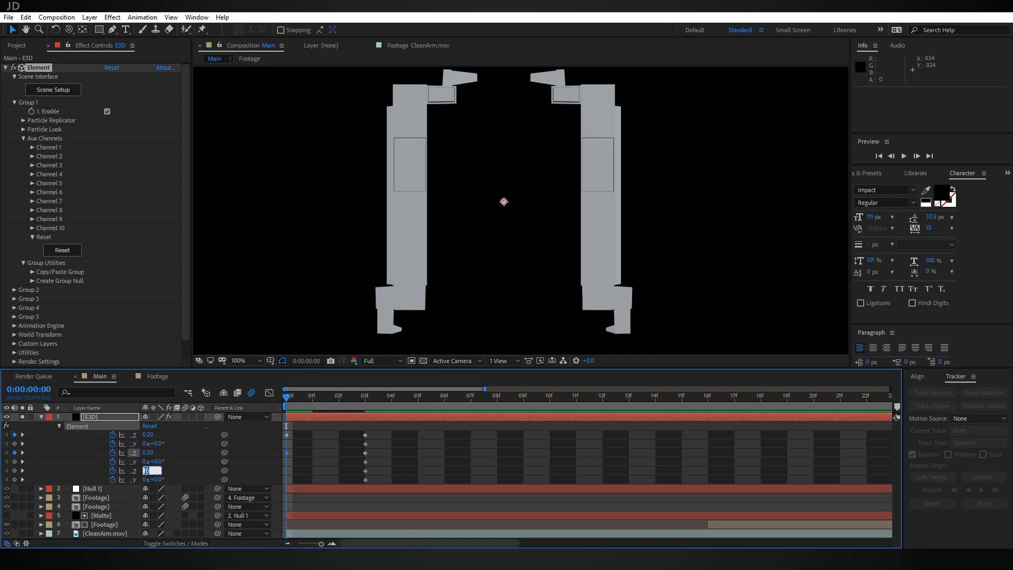
{"action": "type", "text": ".2"}
{"action": "key", "text": "Return"}
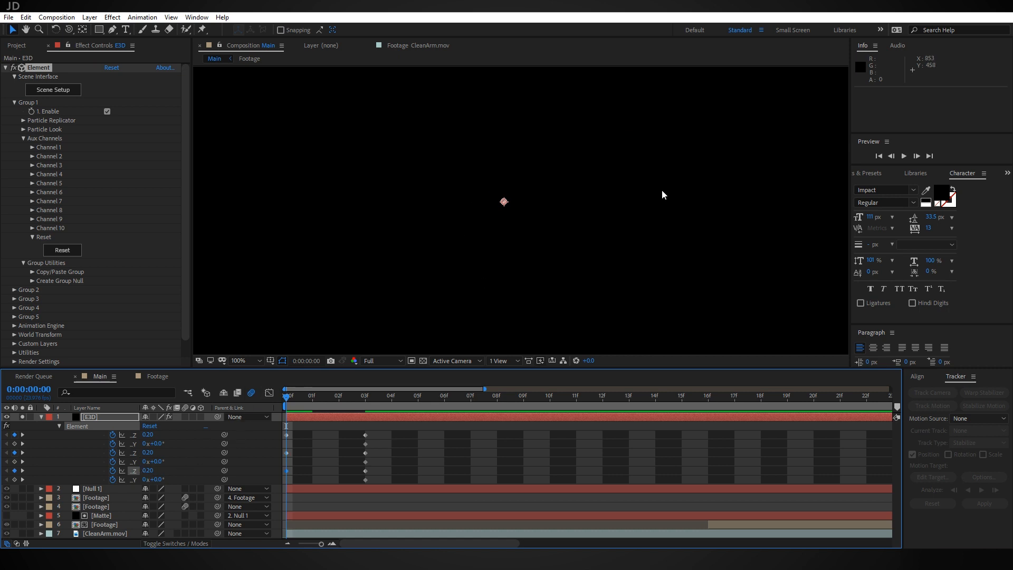
- Set the Y rotation of Channels 1, 2 and 3 to 180° at frame 0
{"action": "left_click", "coordinate": [157, 443]}
{"action": "type", "text": "300"}
{"action": "key", "text": "Return"}
{"action": "left_click", "coordinate": [159, 461]}
{"action": "type", "text": "180"}
{"action": "key", "text": "Return"}
{"action": "left_click", "coordinate": [160, 479]}
{"action": "type", "text": "180"}
{"action": "key", "text": "Return"}
{"action": "left_click", "coordinate": [385, 451]}
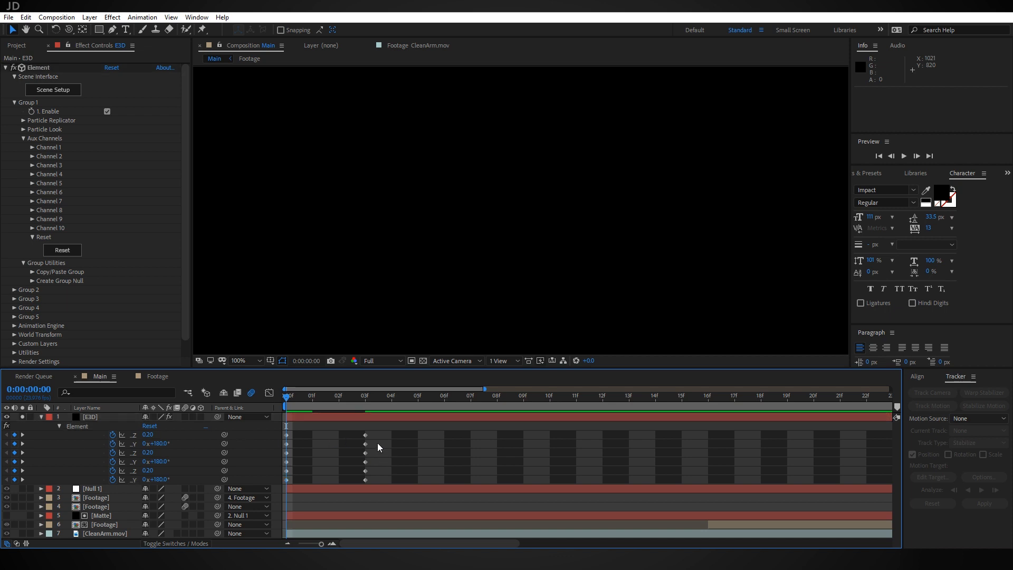
- Stagger the six keyframe pairs so each property starts one frame after the one above it, and scrub through the animation
{"action": "left_click_drag", "start_coordinate": [378, 443], "coordinate": [306, 477]}
{"action": "left_click_drag", "start_coordinate": [417, 449], "coordinate": [339, 479]}
{"action": "left_click_drag", "start_coordinate": [443, 459], "coordinate": [406, 482]}
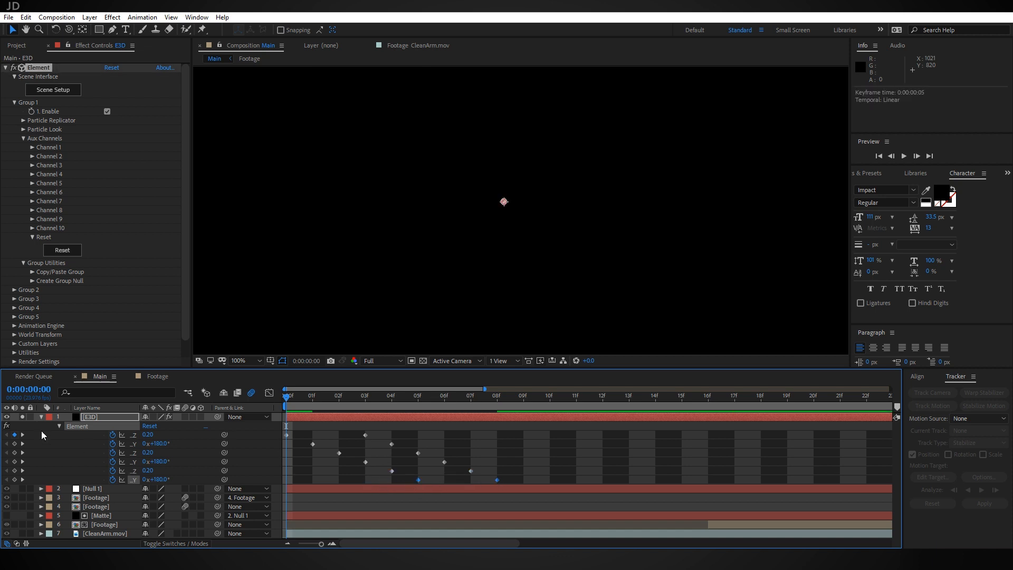
{"action": "left_click_drag", "start_coordinate": [305, 398], "coordinate": [552, 416]}
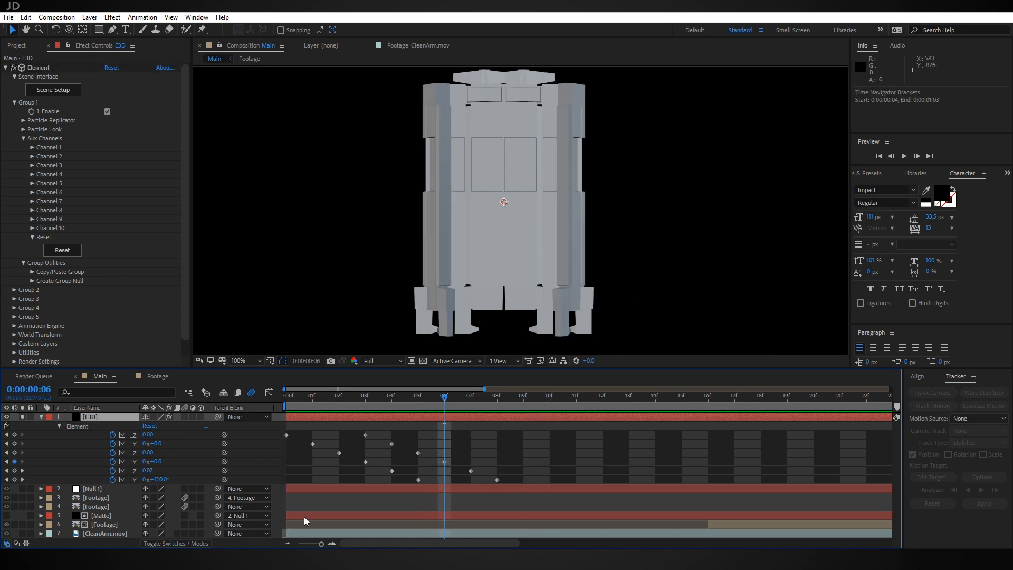
- Unsolo the E3D layer to show the arm footage and go to 0:00:01:08 with the whole composition in view
{"action": "left_click", "coordinate": [293, 545]}
{"action": "left_click", "coordinate": [293, 546]}
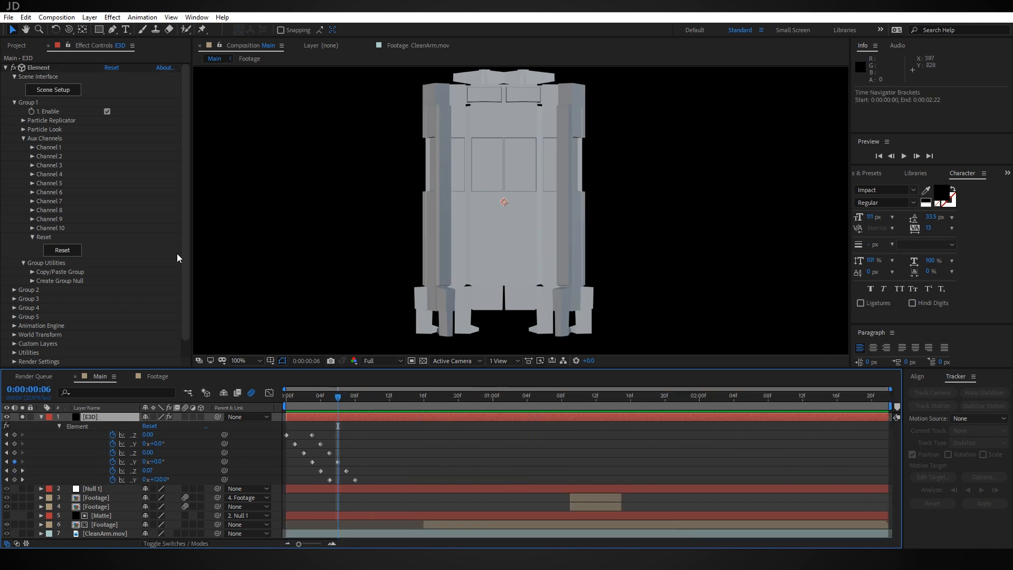
{"action": "left_click", "coordinate": [22, 416]}
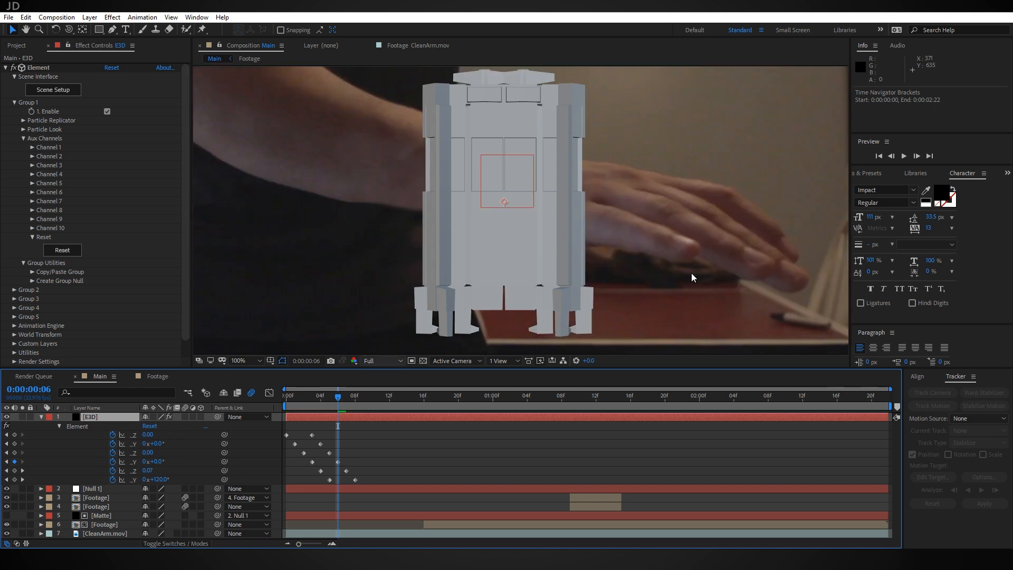
{"action": "scroll", "coordinate": [572, 240], "scroll_direction": "down", "scroll_amount": 2}
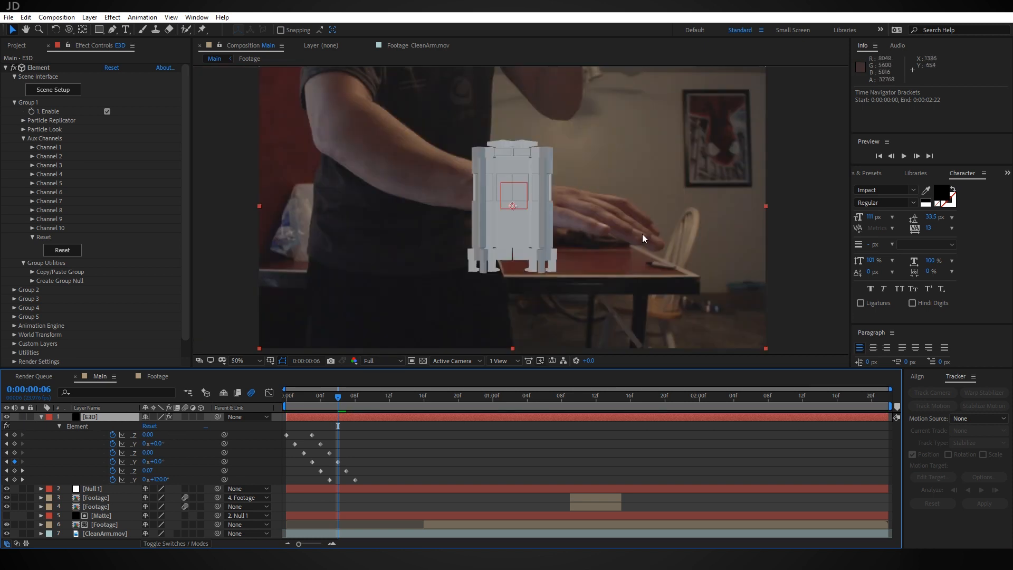
{"action": "left_click", "coordinate": [562, 400]}
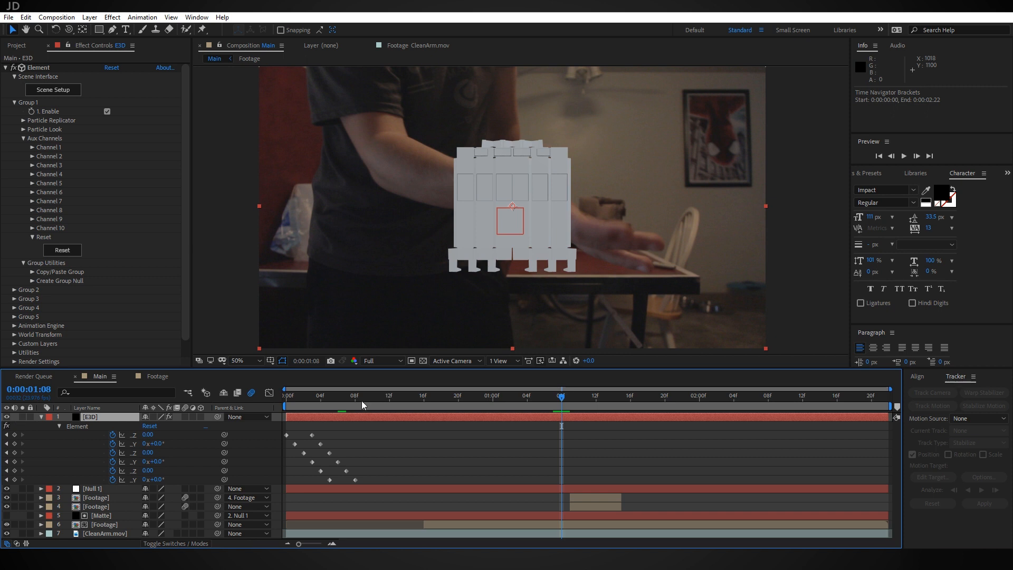
- Shift all Element keyframes on the E3D layer so the unfolding runs from 0:00:00:14 to 0:00:00:22, and go to 0:00:00:16
{"action": "left_click_drag", "start_coordinate": [562, 401], "coordinate": [432, 404]}
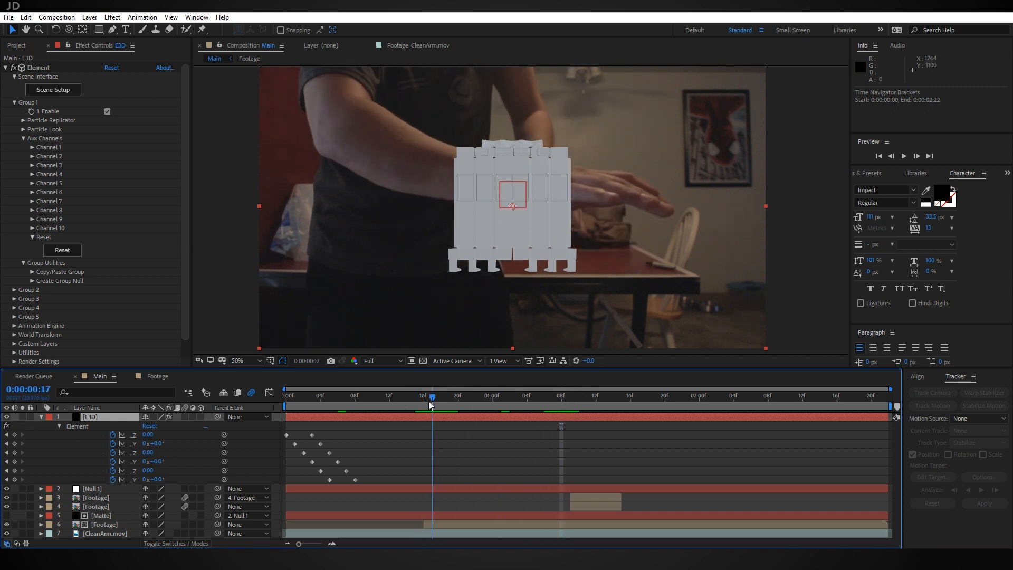
{"action": "left_click", "coordinate": [109, 524]}
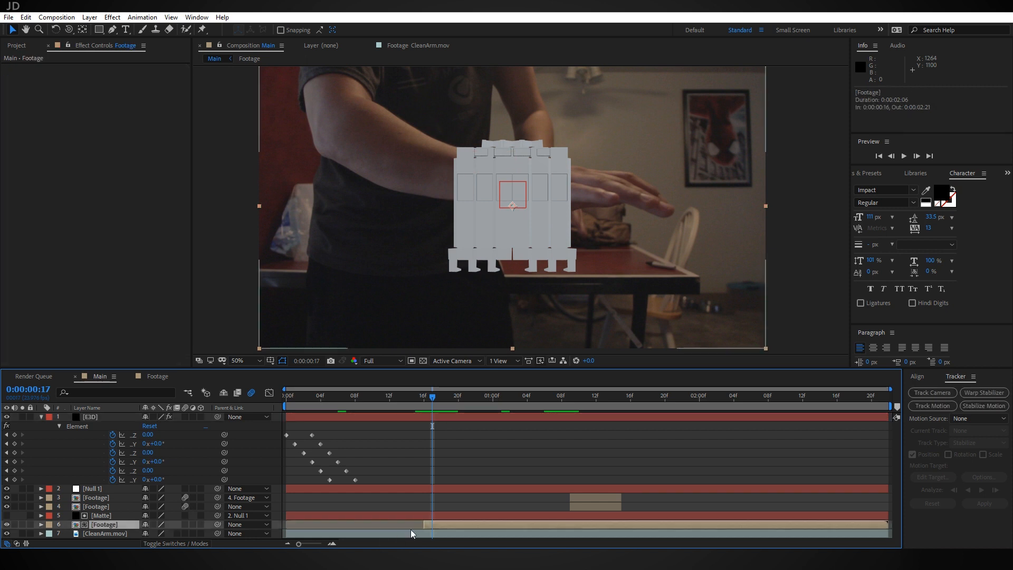
{"action": "left_click_drag", "start_coordinate": [393, 426], "coordinate": [268, 480]}
{"action": "left_click_drag", "start_coordinate": [355, 480], "coordinate": [475, 479]}
{"action": "mouse_move", "coordinate": [431, 400]}
{"action": "left_mouse_down"}
{"action": "mouse_move", "coordinate": [408, 399]}
{"action": "mouse_move", "coordinate": [423, 400]}
{"action": "left_mouse_up"}
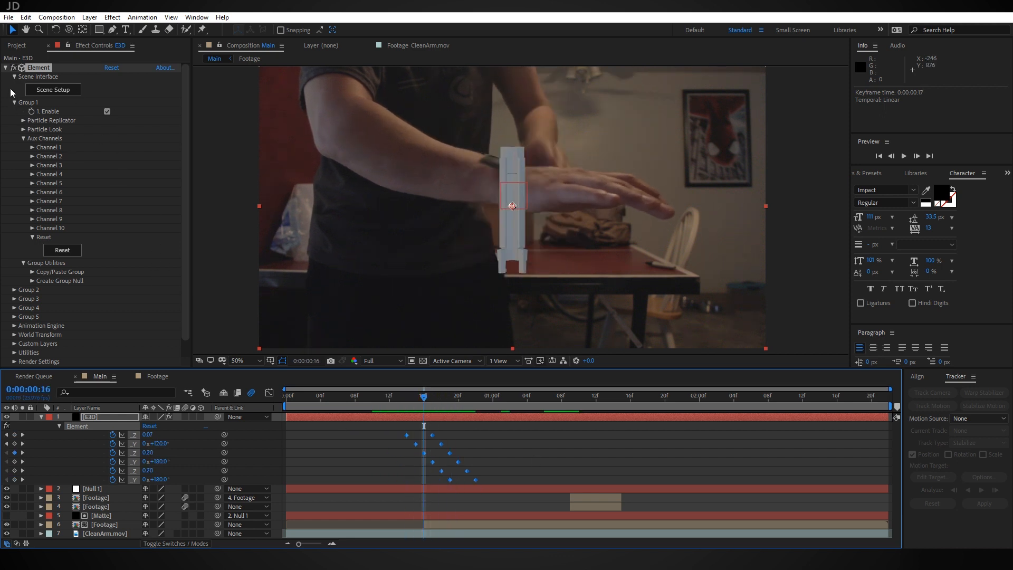
- Create a group null for Element's Group 1 from the E3D layer's group utilities and select it
{"action": "left_click", "coordinate": [31, 281]}
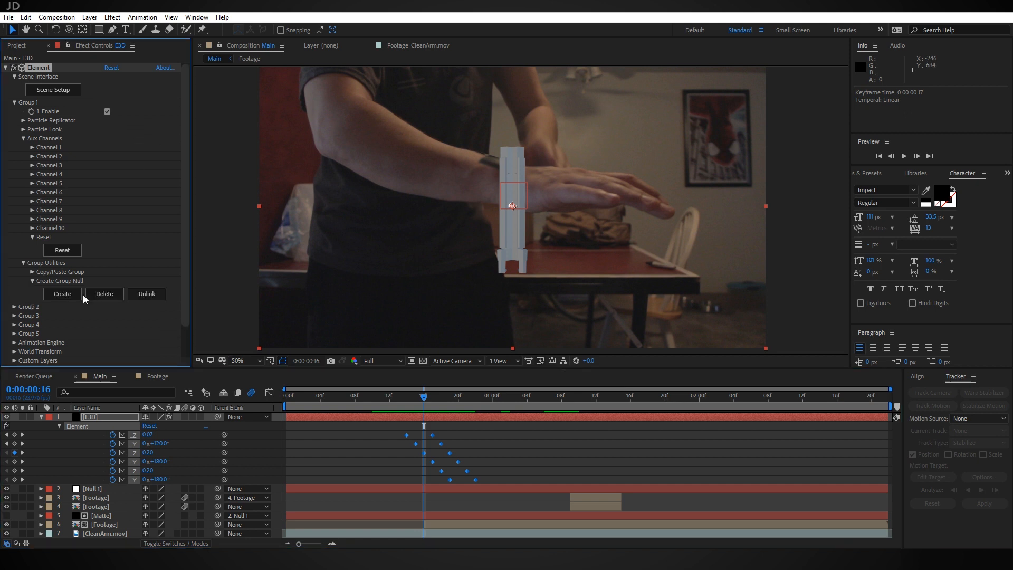
{"action": "left_click", "coordinate": [63, 294]}
{"action": "left_click", "coordinate": [96, 417]}
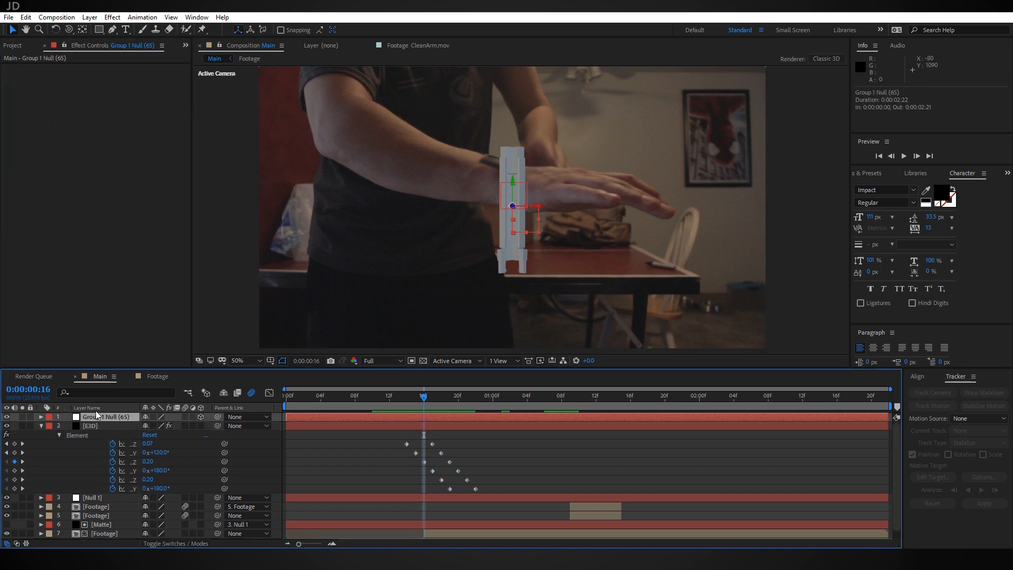
- Add a two-node camera with the 50mm preset to the composition
{"action": "left_click", "coordinate": [90, 17]}
{"action": "mouse_move", "coordinate": [222, 29]}
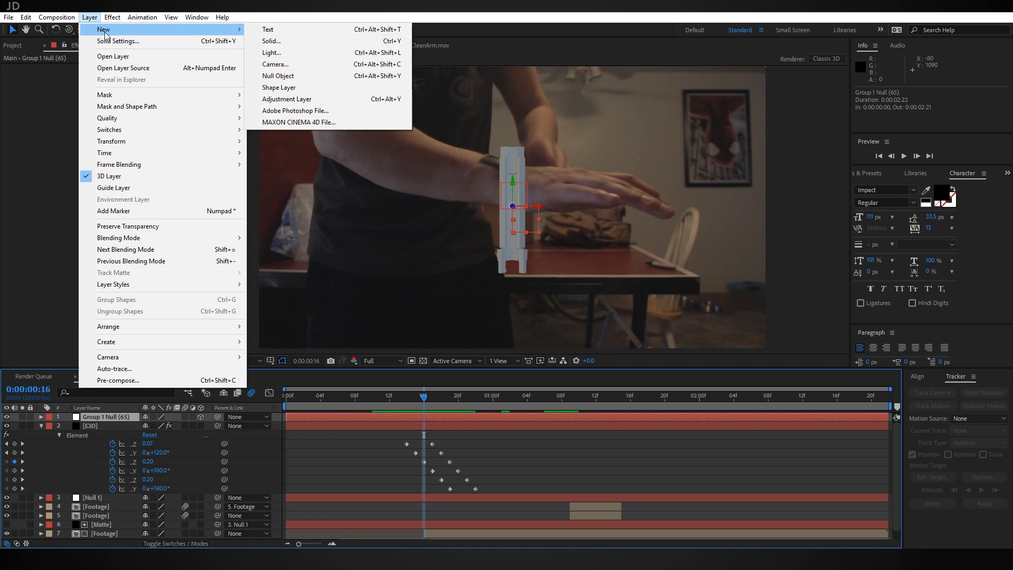
{"action": "left_click", "coordinate": [291, 66]}
{"action": "left_click", "coordinate": [338, 173]}
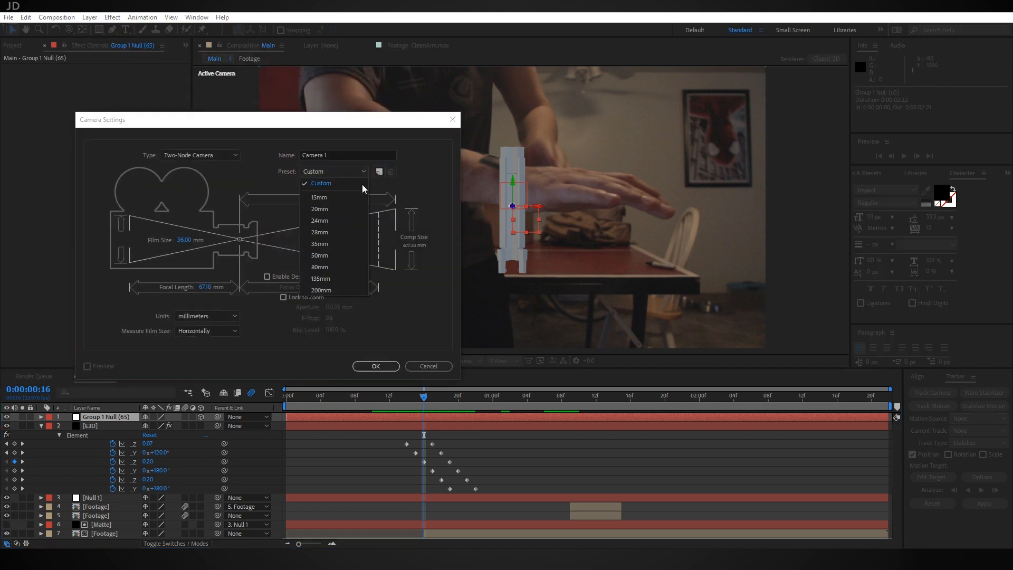
{"action": "left_click", "coordinate": [320, 256]}
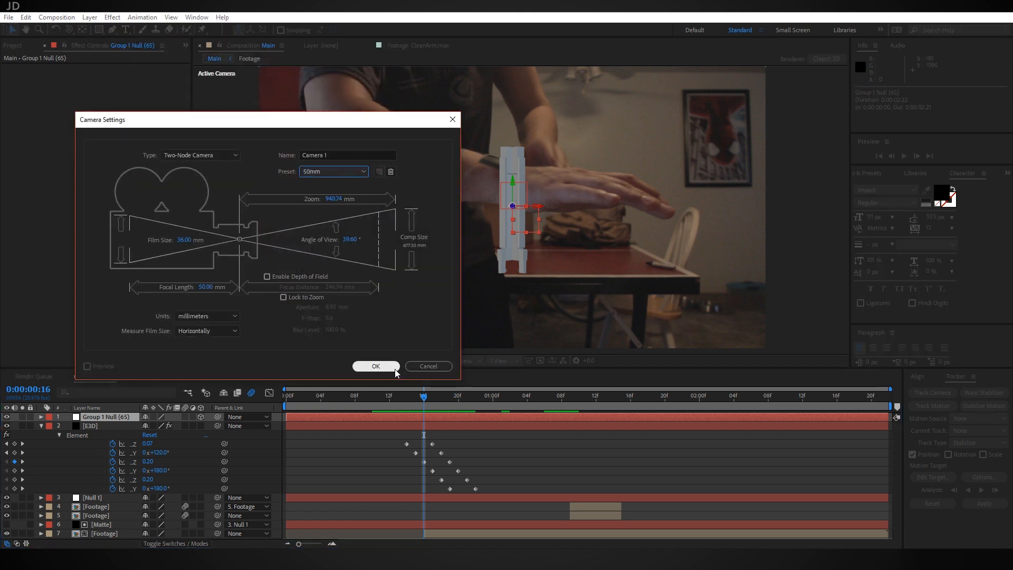
{"action": "left_click", "coordinate": [375, 366]}
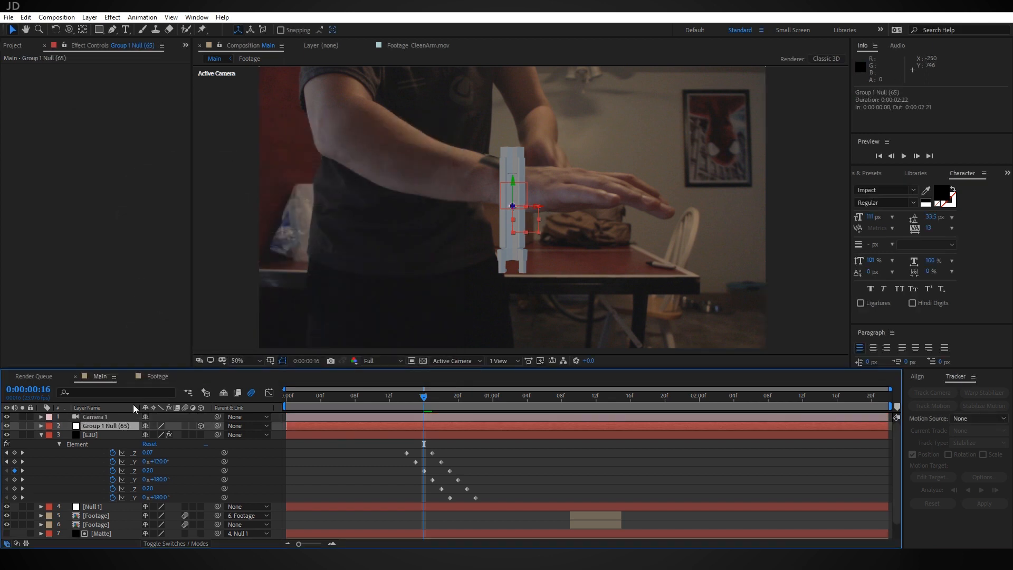
- Rename the Group 1 null as Transform1
{"action": "key", "text": "Return"}
{"action": "type", "text": "Transform"}
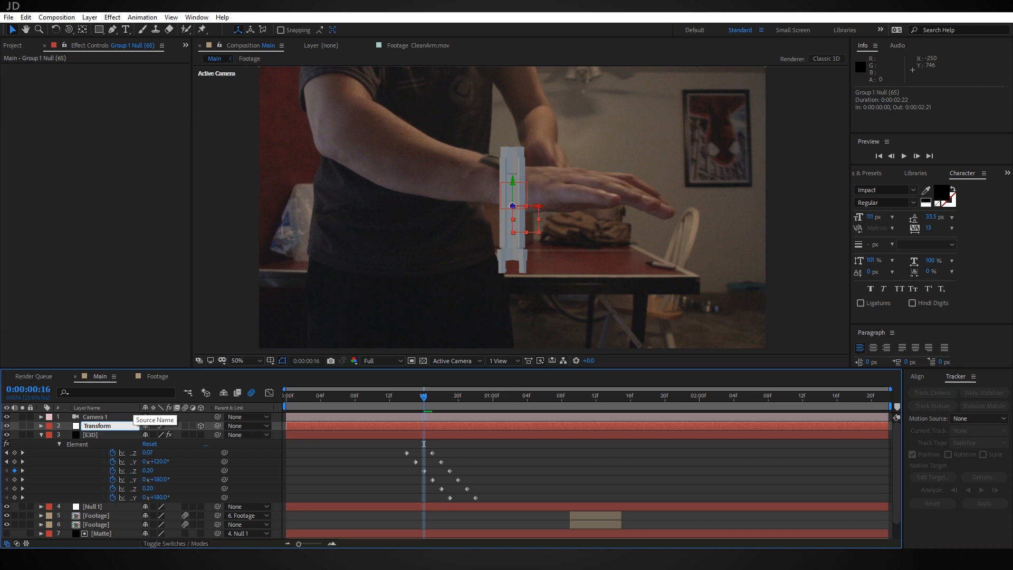
{"action": "key", "text": "Return"}
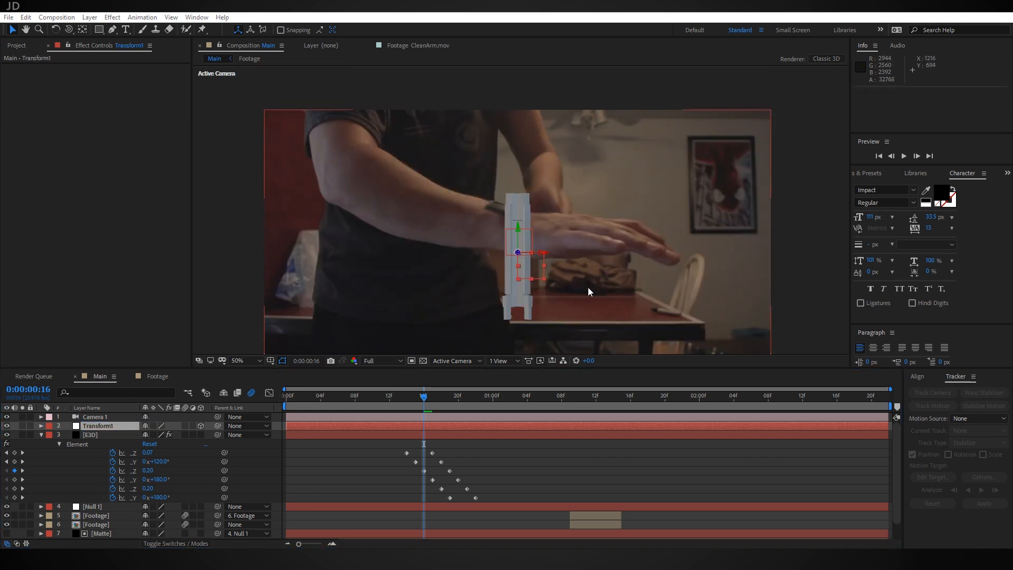
- Rotate the Transform1 null to about X -59°, Y -1°, Z -55° and move it so the model lies along the wrist
{"action": "left_click", "coordinate": [120, 425]}
{"action": "key", "text": "r"}
{"action": "mouse_move", "coordinate": [161, 445]}
{"action": "left_mouse_down"}
{"action": "mouse_move", "coordinate": [135, 448]}
{"action": "mouse_move", "coordinate": [158, 464]}
{"action": "mouse_move", "coordinate": [134, 468]}
{"action": "mouse_move", "coordinate": [154, 452]}
{"action": "left_mouse_up"}
{"action": "scroll", "coordinate": [513, 273], "scroll_direction": "up", "scroll_amount": 2}
{"action": "left_click_drag", "start_coordinate": [517, 274], "coordinate": [444, 188]}
- Scale the Transform1 null to 35% and reposition it so the folded part sits on the wristband at 0:00:00:16
{"action": "key", "text": "s"}
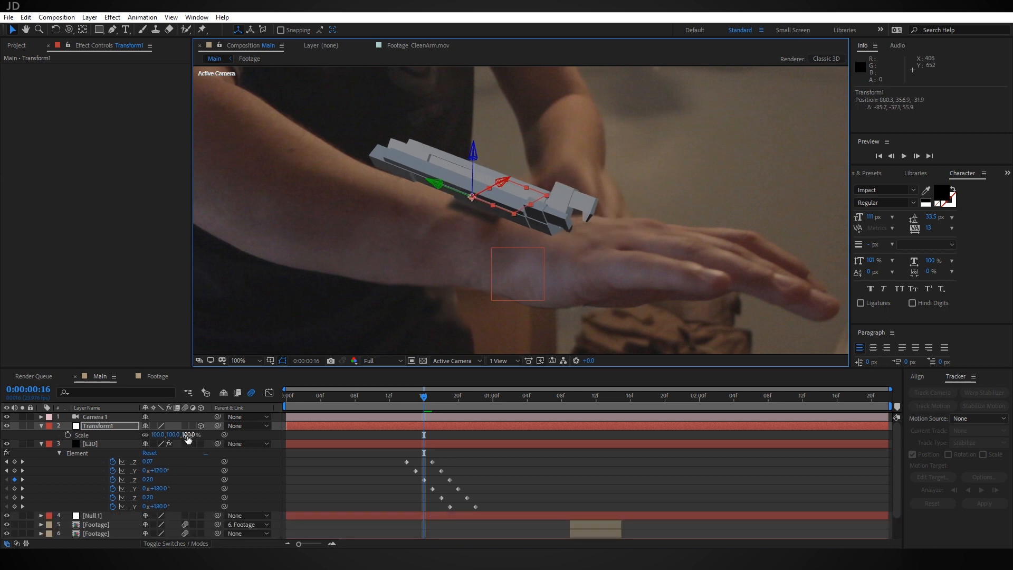
{"action": "left_click_drag", "start_coordinate": [188, 439], "coordinate": [144, 427]}
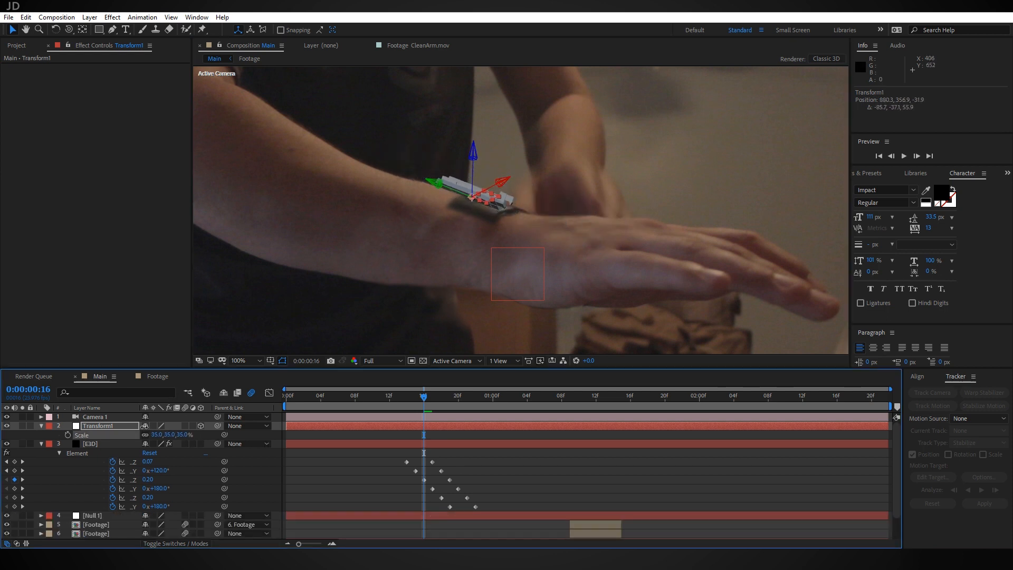
{"action": "scroll", "coordinate": [474, 211], "scroll_direction": "up", "scroll_amount": 1}
{"action": "left_click_drag", "start_coordinate": [424, 133], "coordinate": [425, 153]}
{"action": "mouse_move", "coordinate": [426, 402]}
{"action": "left_mouse_down"}
{"action": "mouse_move", "coordinate": [485, 408]}
{"action": "mouse_move", "coordinate": [428, 402]}
{"action": "left_mouse_up"}
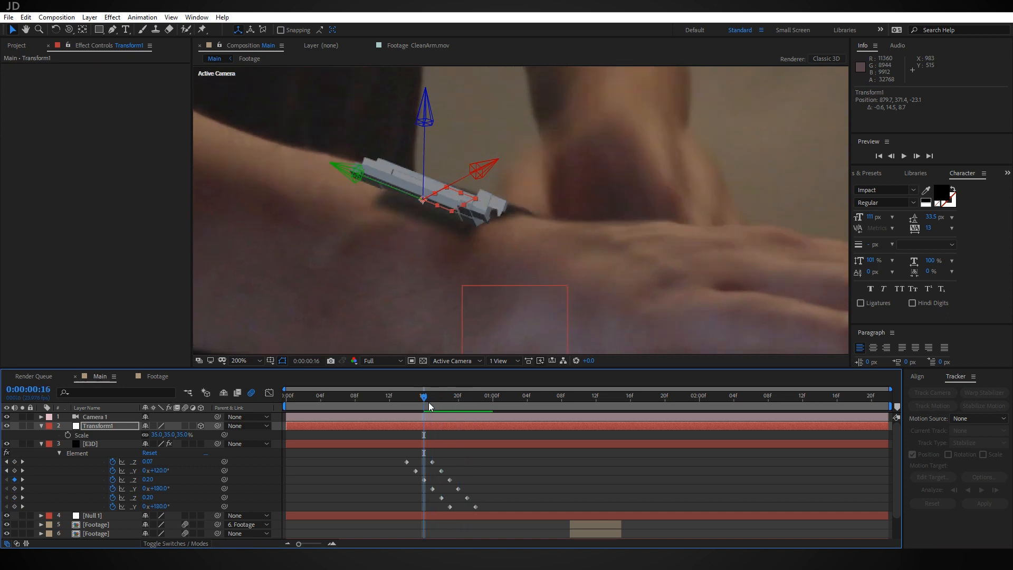
{"action": "left_click_drag", "start_coordinate": [458, 182], "coordinate": [413, 186]}
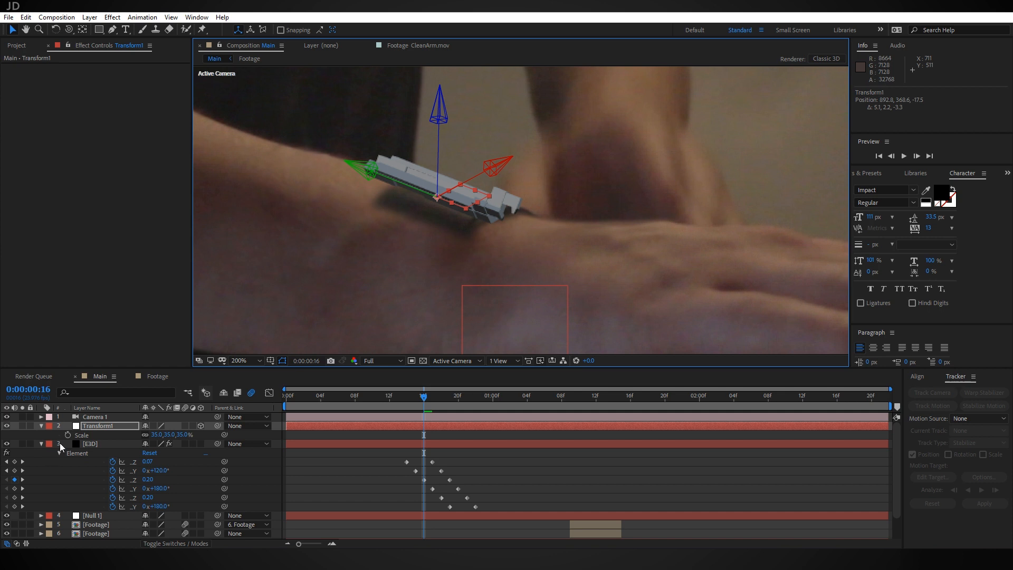
- Parent the E3D layer to Null 1 and scrub to 0:00:00:22 to check that the model follows the arm
{"action": "left_click", "coordinate": [89, 443]}
{"action": "left_click", "coordinate": [101, 426]}
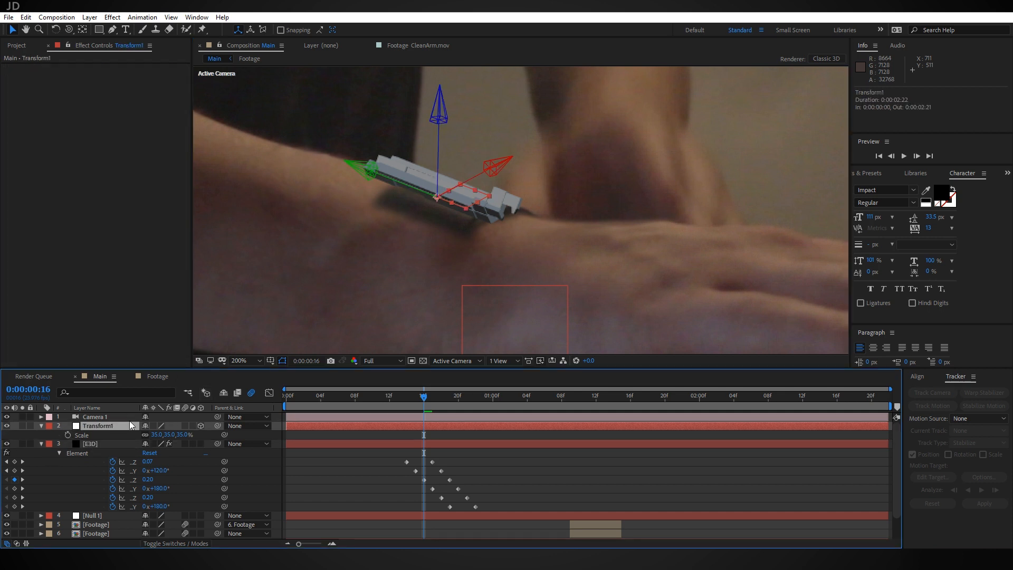
{"action": "left_click", "coordinate": [105, 442]}
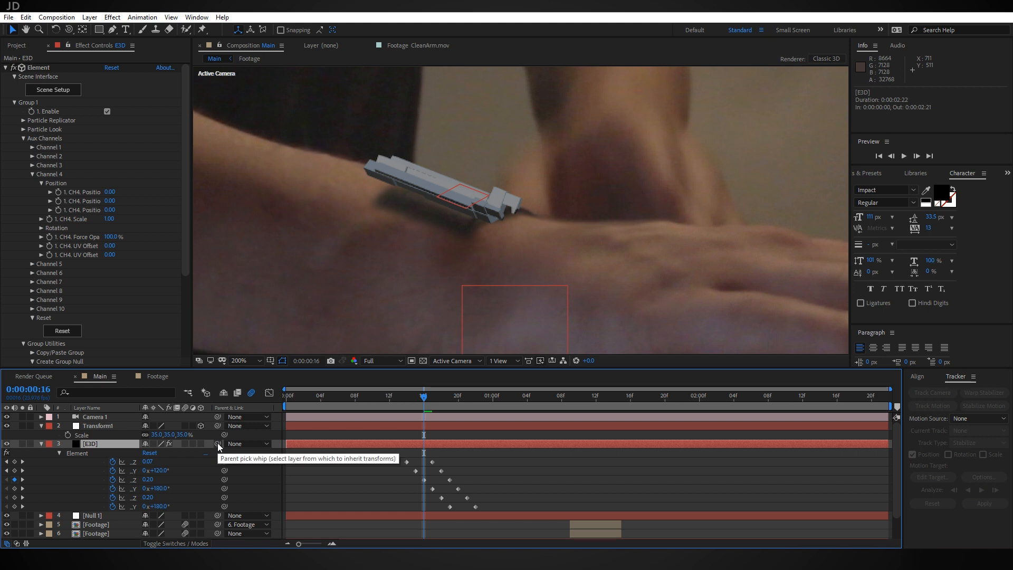
{"action": "left_click_drag", "start_coordinate": [217, 442], "coordinate": [103, 515]}
{"action": "left_click_drag", "start_coordinate": [428, 398], "coordinate": [475, 395]}
- Set Channel 2's Y rotation to -17° at its end keyframe at 0:00:00:20 to bend the plates around the wrist
{"action": "left_click", "coordinate": [558, 226]}
{"action": "scroll", "coordinate": [567, 257], "scroll_direction": "up", "scroll_amount": 1}
{"action": "scroll", "coordinate": [609, 248], "scroll_direction": "down", "scroll_amount": 1}
{"action": "middle_click_drag", "start_coordinate": [612, 230], "coordinate": [579, 249]}
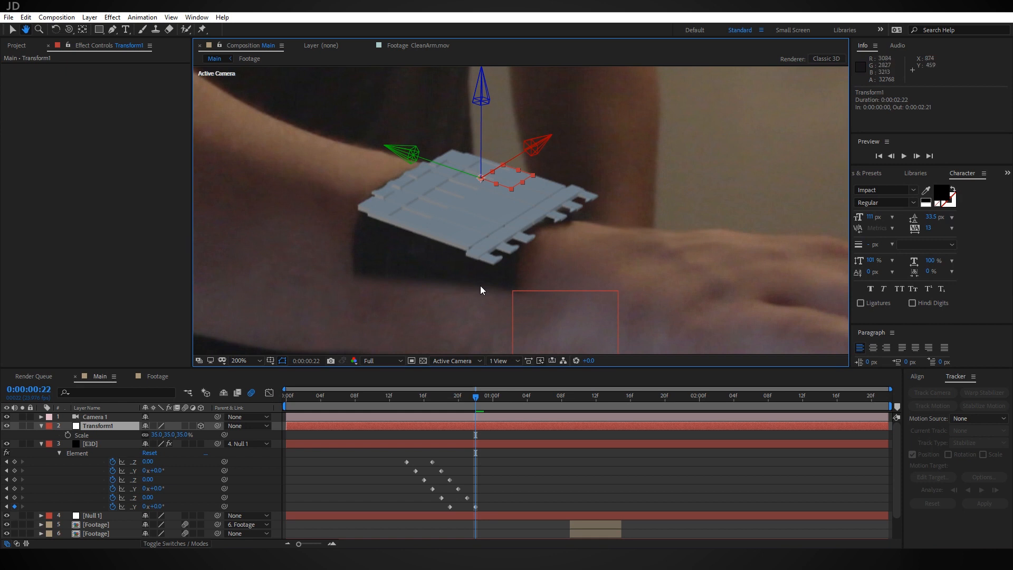
{"action": "middle_click_drag", "start_coordinate": [480, 289], "coordinate": [471, 302]}
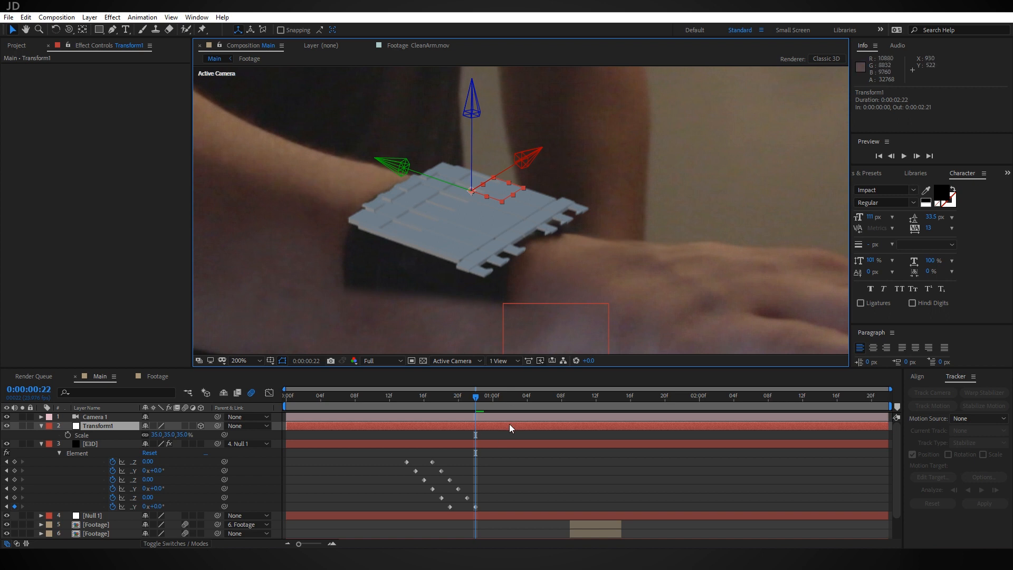
{"action": "left_click", "coordinate": [440, 397]}
{"action": "left_click_drag", "start_coordinate": [445, 398], "coordinate": [458, 396]}
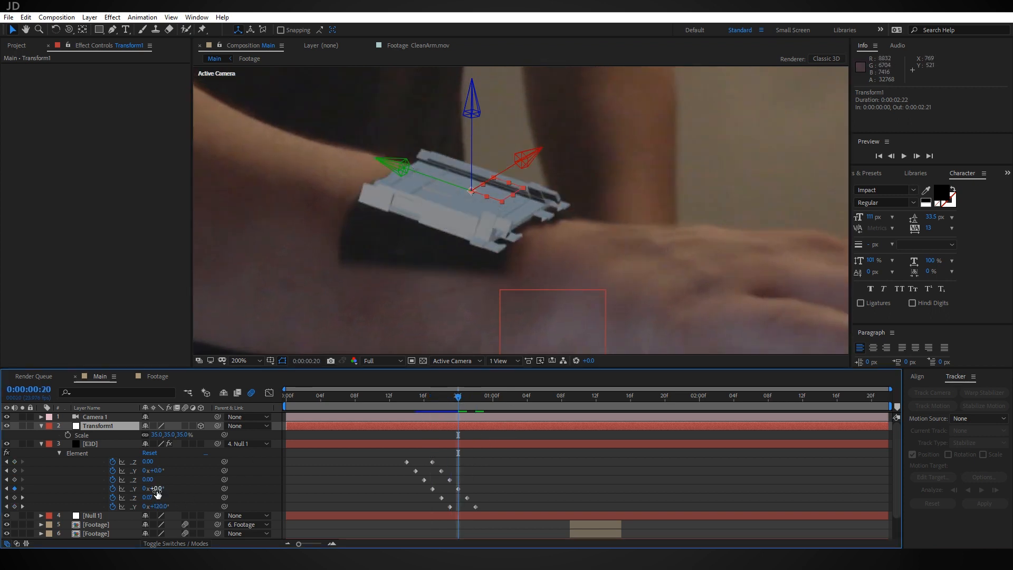
{"action": "mouse_move", "coordinate": [157, 493]}
{"action": "left_mouse_down"}
{"action": "mouse_move", "coordinate": [169, 489]}
{"action": "mouse_move", "coordinate": [150, 490]}
{"action": "left_mouse_up"}
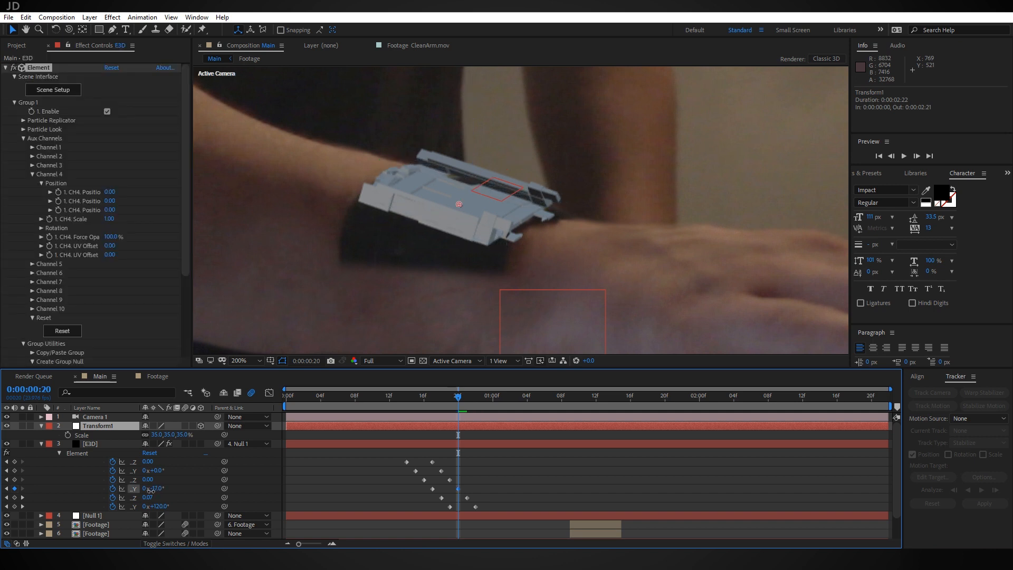
- Set Channel 3's Y rotation to -20° at 0:00:00:22 and lower the Transform1 null slightly onto the wristband
{"action": "left_click", "coordinate": [466, 403]}
{"action": "left_click_drag", "start_coordinate": [471, 403], "coordinate": [479, 403]}
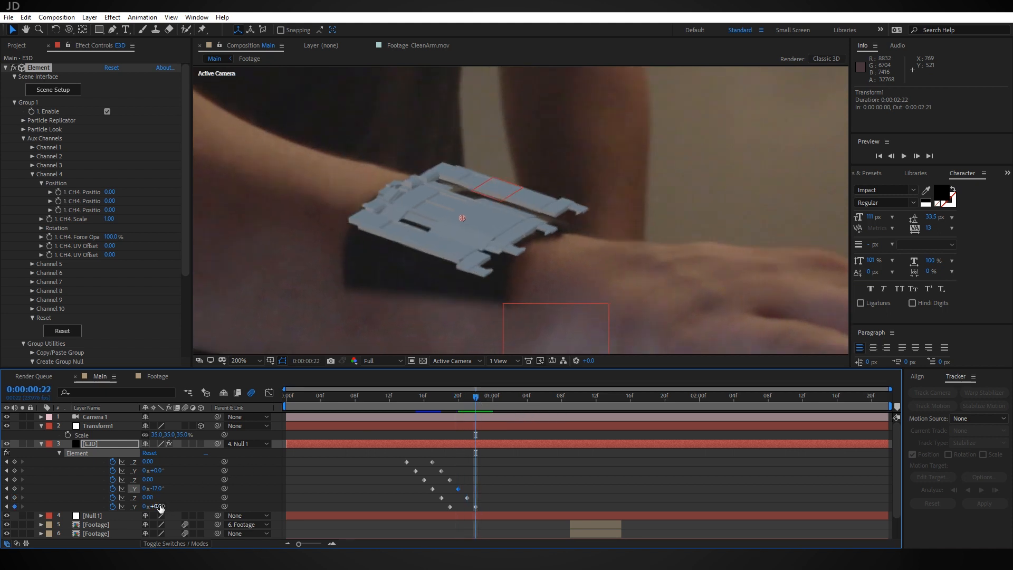
{"action": "left_click_drag", "start_coordinate": [158, 506], "coordinate": [145, 506]}
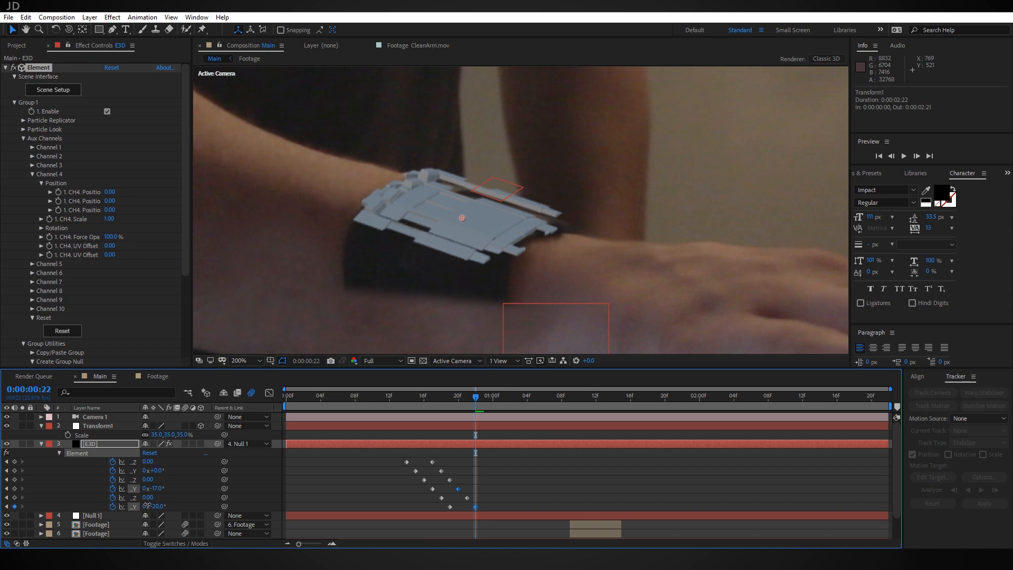
{"action": "left_click", "coordinate": [108, 426]}
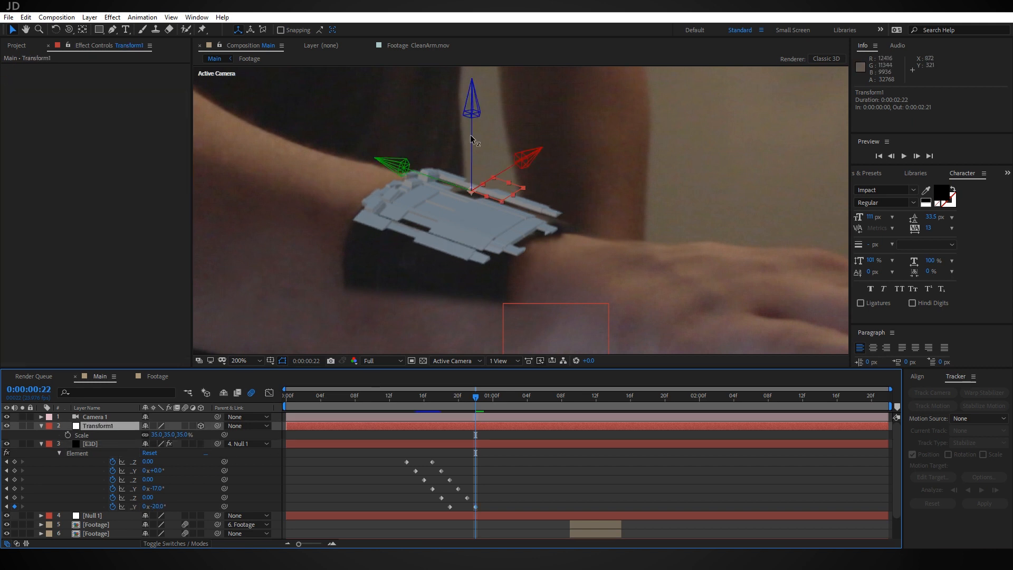
{"action": "left_click_drag", "start_coordinate": [470, 143], "coordinate": [471, 153]}
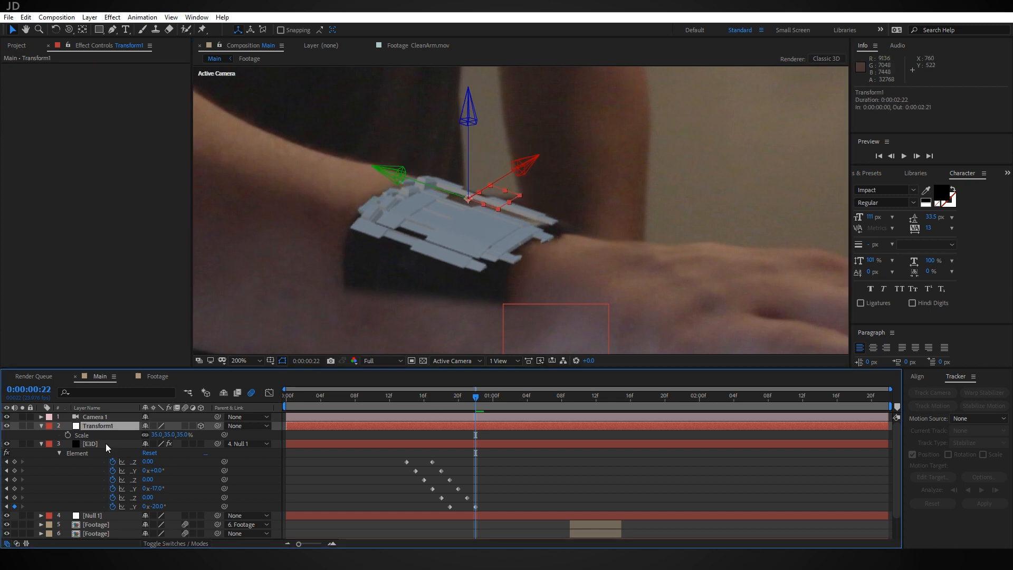
- Keyframe Channel 4's Z position from 0.00 at 0:00:00:22 to -0.18 at 0:00:01:01, and scrub back to 0:00:00:16
{"action": "left_click", "coordinate": [106, 444]}
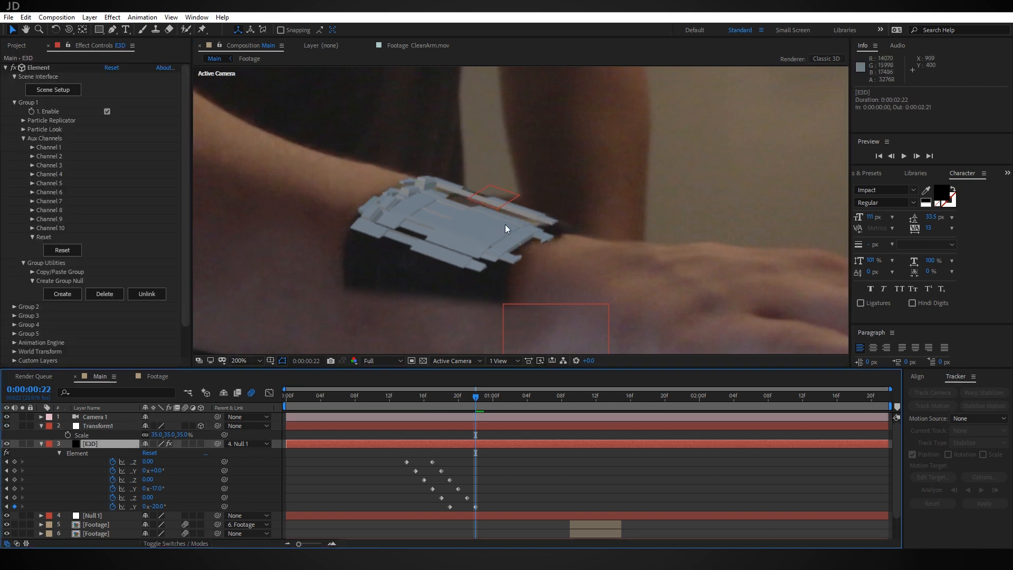
{"action": "left_click", "coordinate": [32, 174]}
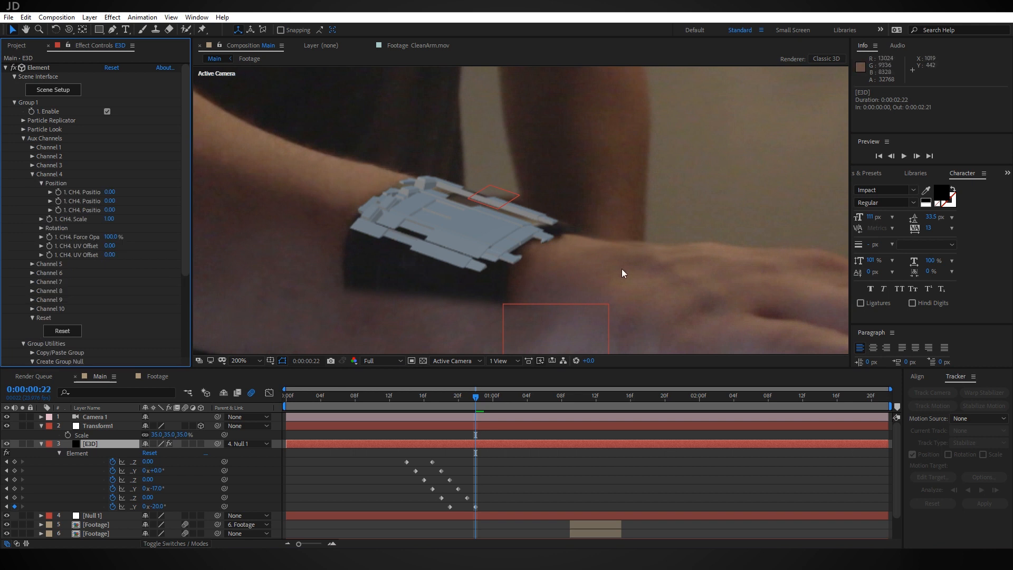
{"action": "left_click", "coordinate": [153, 182]}
{"action": "left_click", "coordinate": [59, 210]}
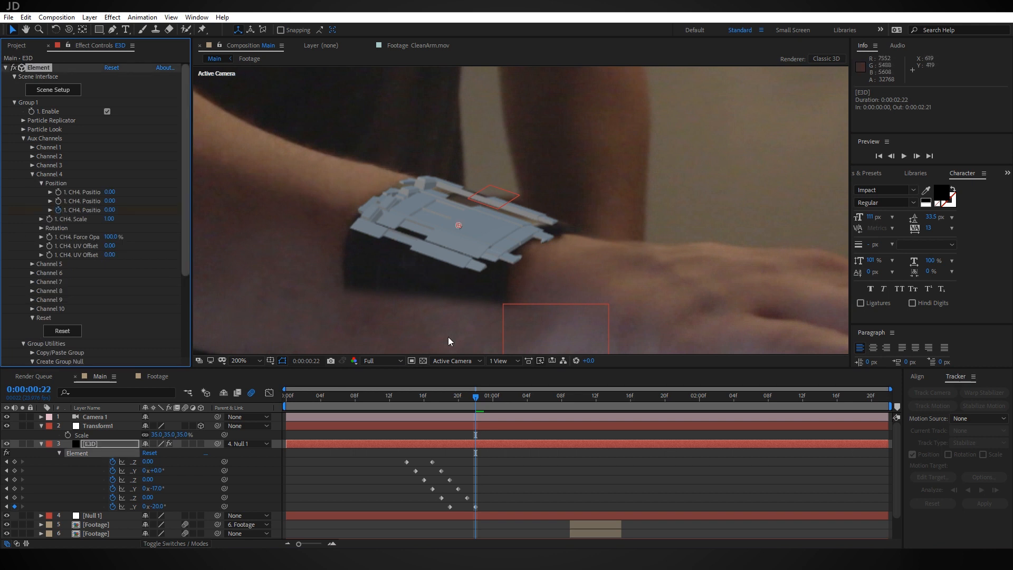
{"action": "left_click_drag", "start_coordinate": [476, 400], "coordinate": [499, 400]}
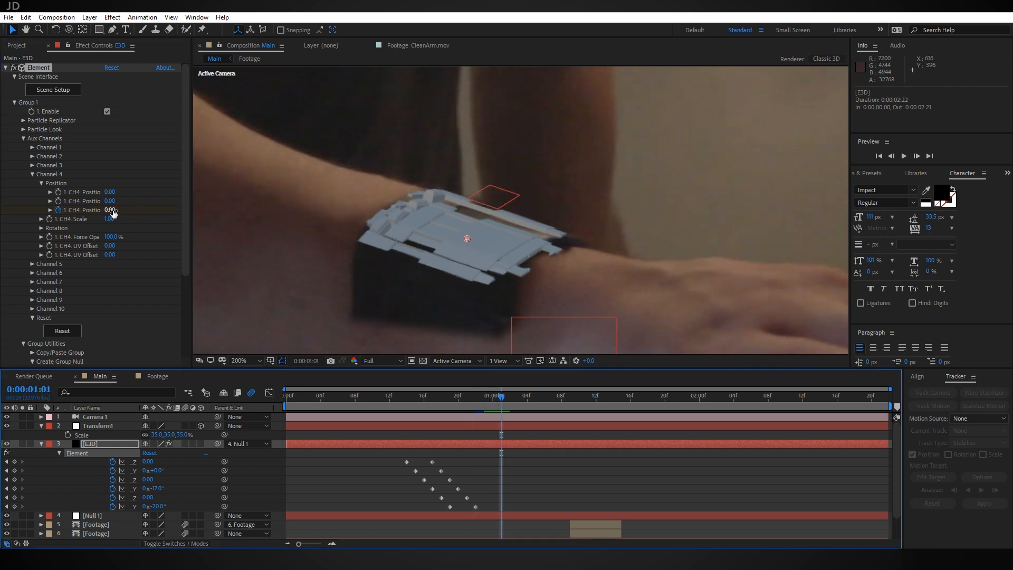
{"action": "left_click_drag", "start_coordinate": [112, 212], "coordinate": [101, 207]}
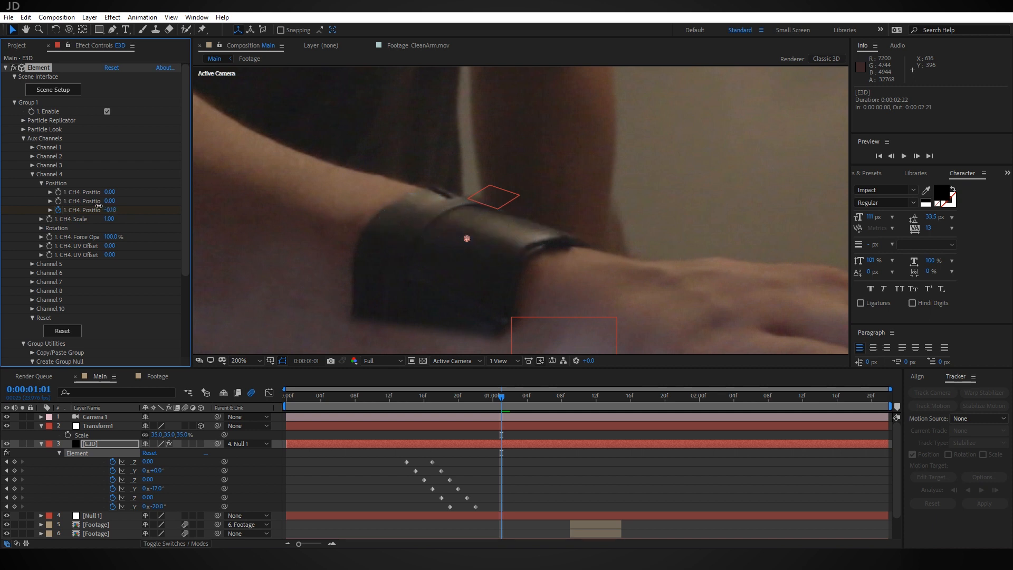
{"action": "left_click_drag", "start_coordinate": [501, 396], "coordinate": [452, 395]}
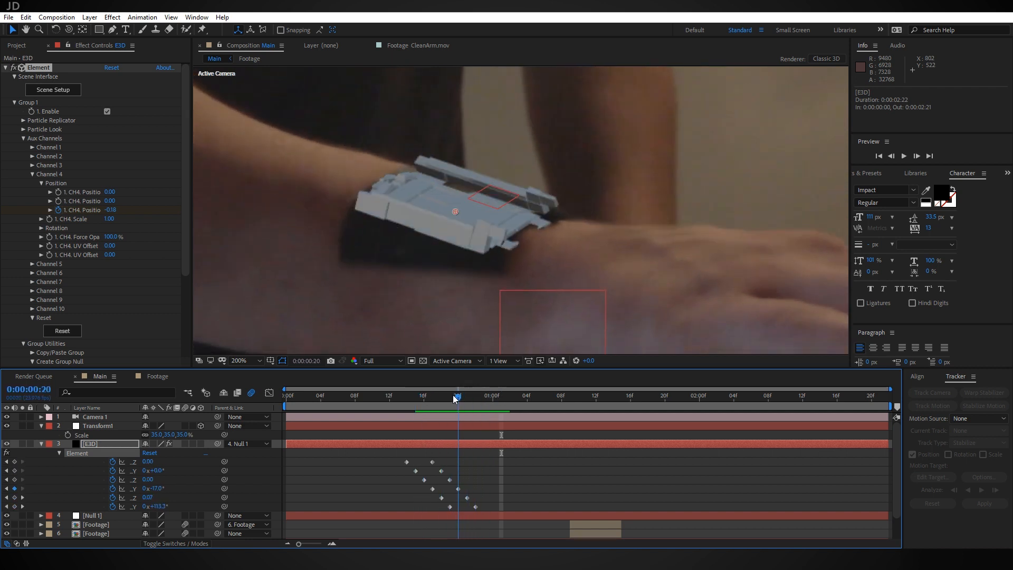
{"action": "left_click_drag", "start_coordinate": [452, 394], "coordinate": [425, 395]}
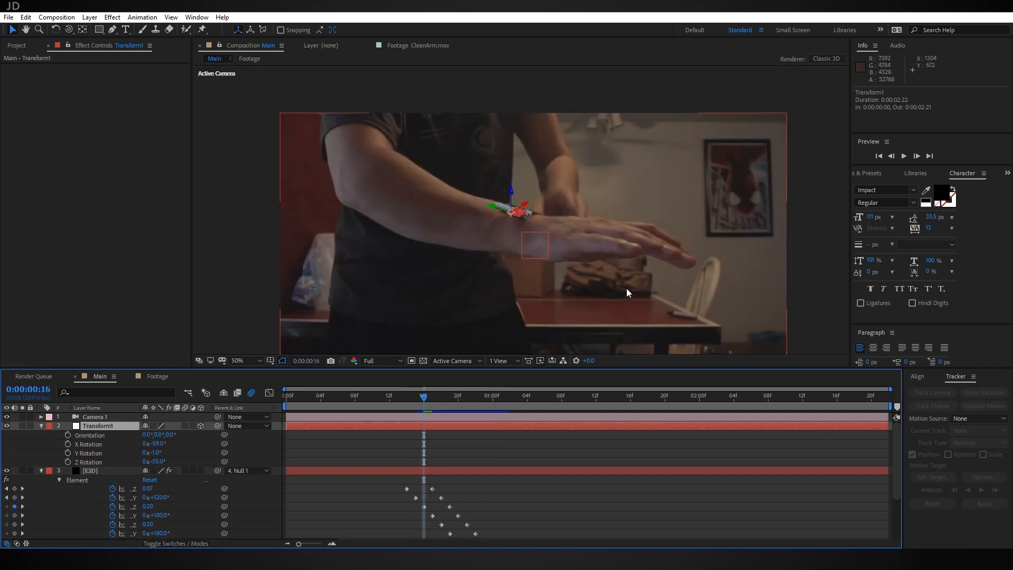
- Collapse the properties of the E3D and Transform1 layers and frame the folded part on the wrist closely
{"action": "middle_click_drag", "start_coordinate": [626, 288], "coordinate": [619, 237]}
{"action": "scroll", "coordinate": [587, 226], "scroll_direction": "up", "scroll_amount": 1}
{"action": "middle_click_drag", "start_coordinate": [575, 198], "coordinate": [573, 224]}
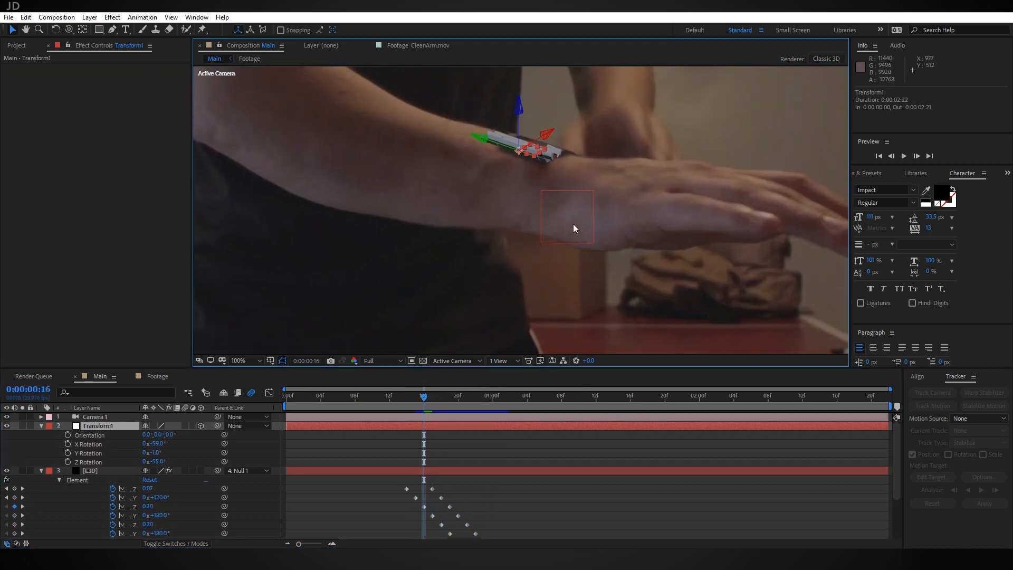
{"action": "left_click", "coordinate": [41, 470]}
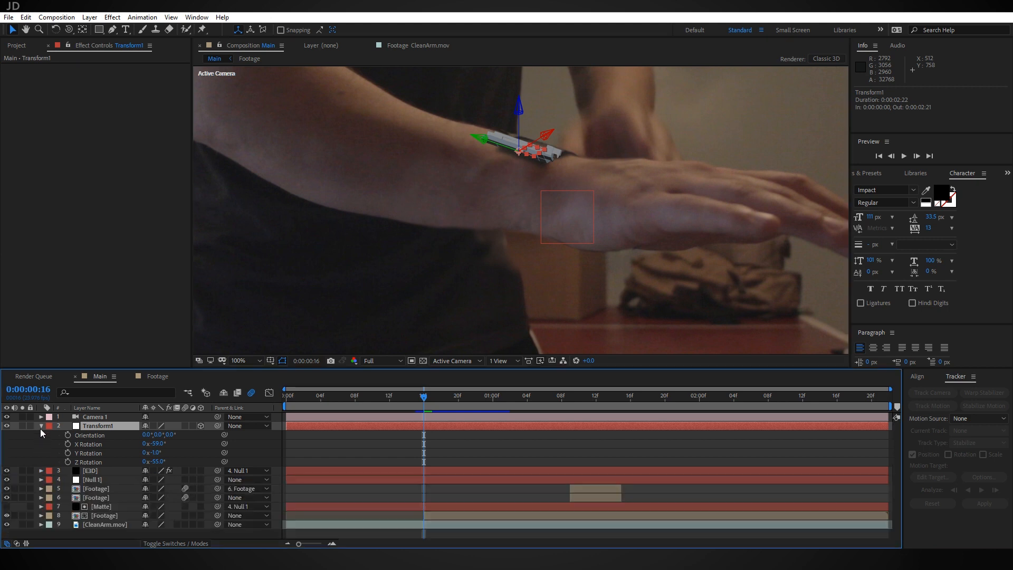
{"action": "left_click", "coordinate": [41, 426]}
{"action": "scroll", "coordinate": [515, 151], "scroll_direction": "up", "scroll_amount": 1}
{"action": "middle_click_drag", "start_coordinate": [514, 147], "coordinate": [482, 221]}
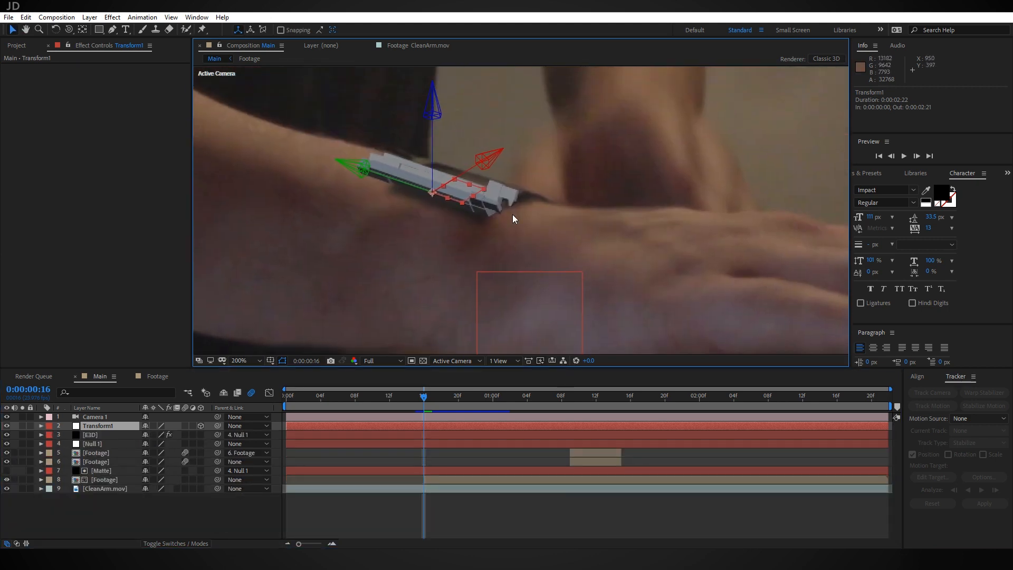
- Assign the layer 5 Footage as Layer 1 of the custom texture maps in the E3D layer's Element effect
{"action": "scroll", "coordinate": [513, 217], "scroll_direction": "down", "scroll_amount": 1}
{"action": "left_click", "coordinate": [613, 262]}
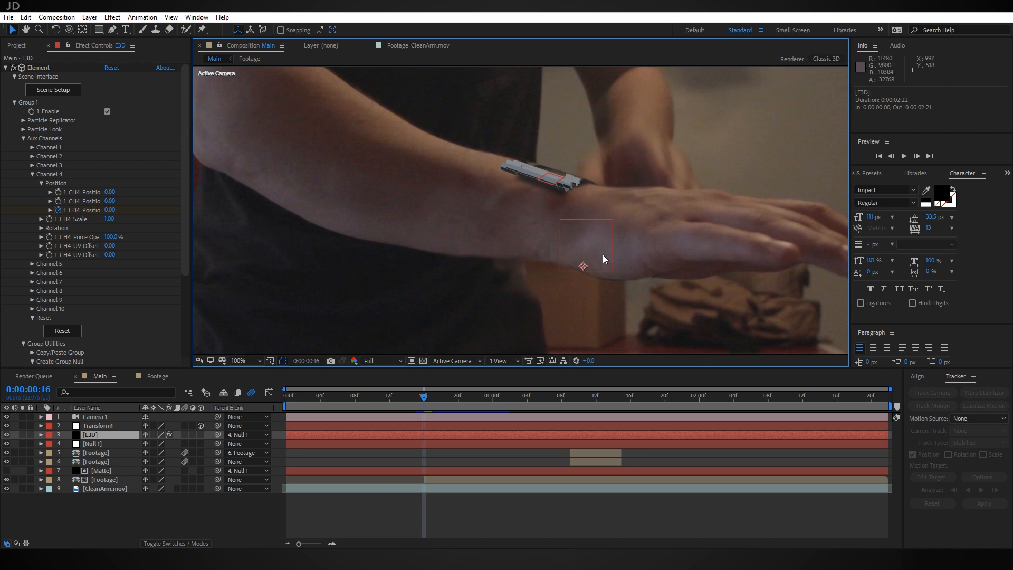
{"action": "scroll", "coordinate": [565, 229], "scroll_direction": "up", "scroll_amount": 1}
{"action": "middle_click_drag", "start_coordinate": [624, 216], "coordinate": [595, 230]}
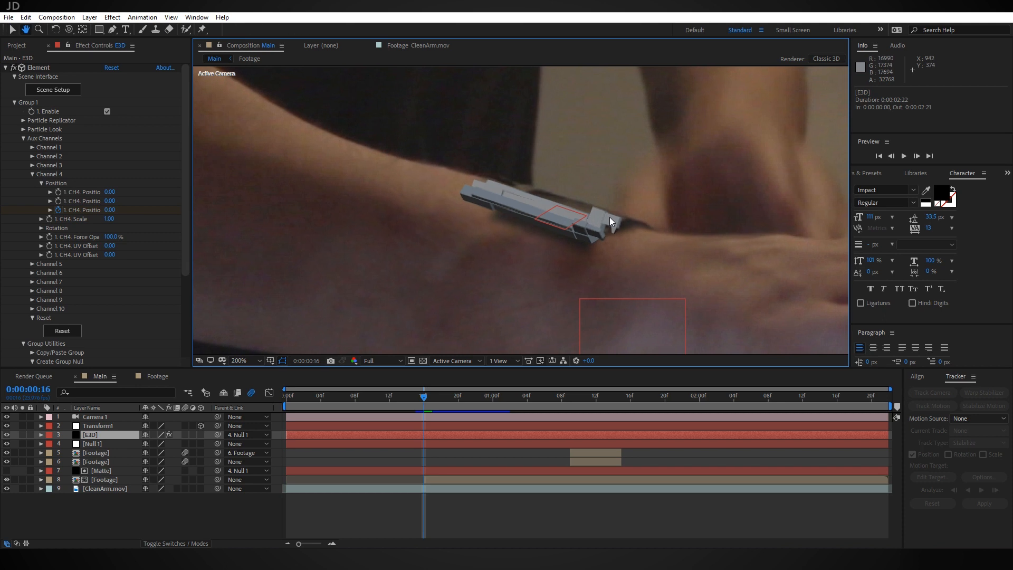
{"action": "left_click", "coordinate": [564, 199]}
{"action": "left_click", "coordinate": [88, 435]}
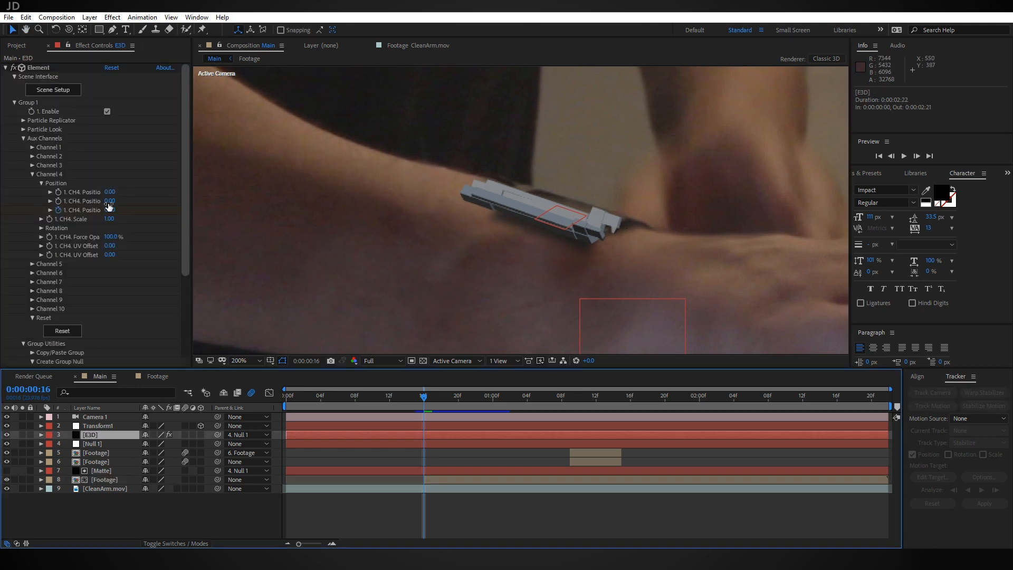
{"action": "scroll", "coordinate": [107, 178], "scroll_direction": "down", "scroll_amount": 5}
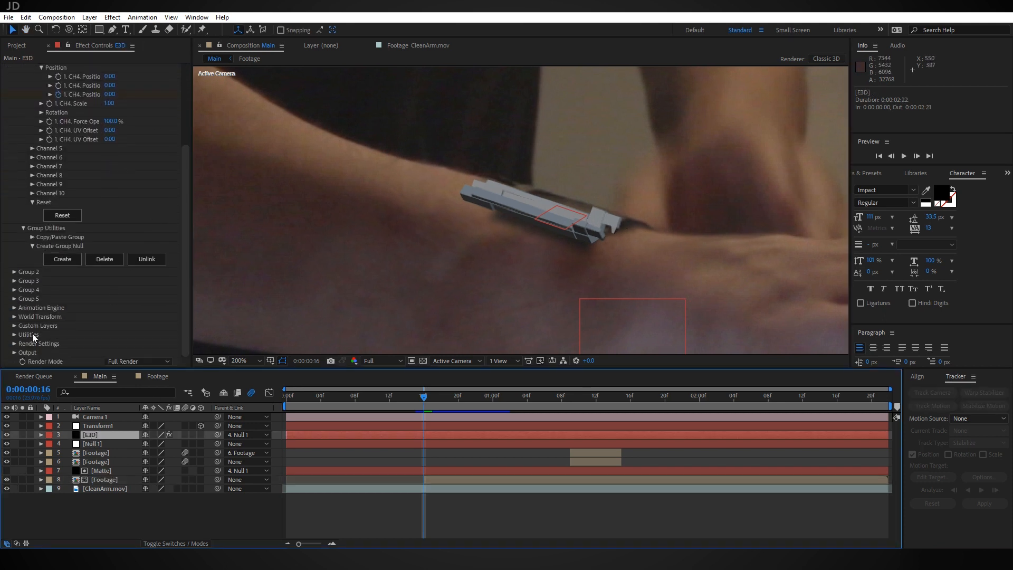
{"action": "left_click", "coordinate": [15, 325]}
{"action": "scroll", "coordinate": [17, 326], "scroll_direction": "down", "scroll_amount": 1}
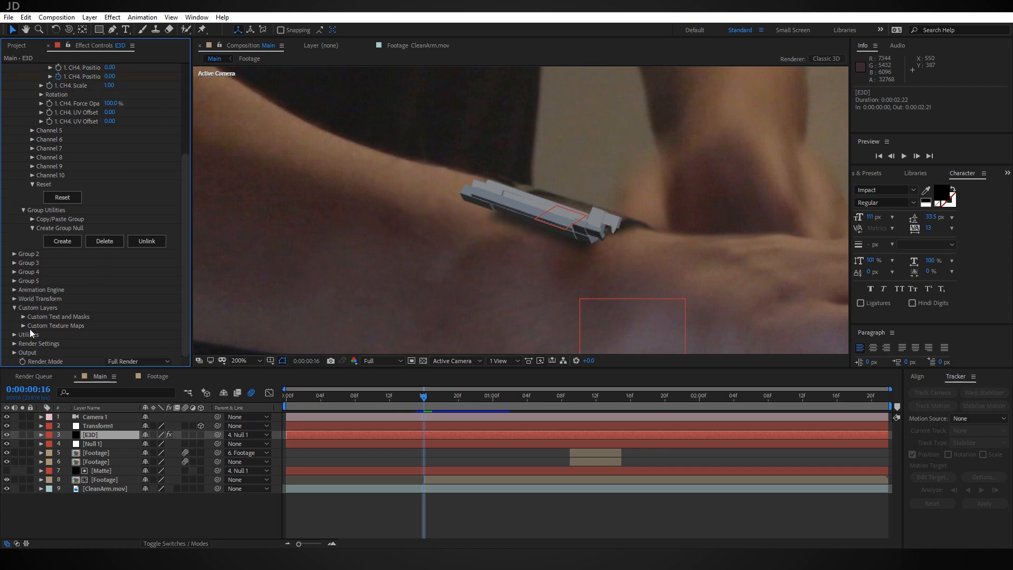
{"action": "left_click", "coordinate": [23, 326]}
{"action": "scroll", "coordinate": [81, 188], "scroll_direction": "down", "scroll_amount": 5}
{"action": "left_click", "coordinate": [124, 182]}
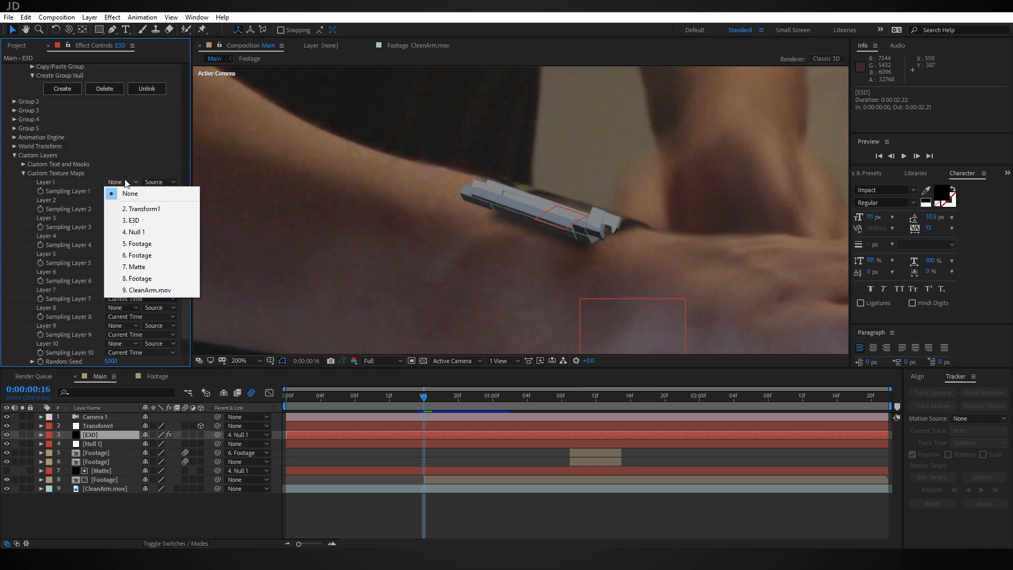
{"action": "left_click", "coordinate": [151, 244]}
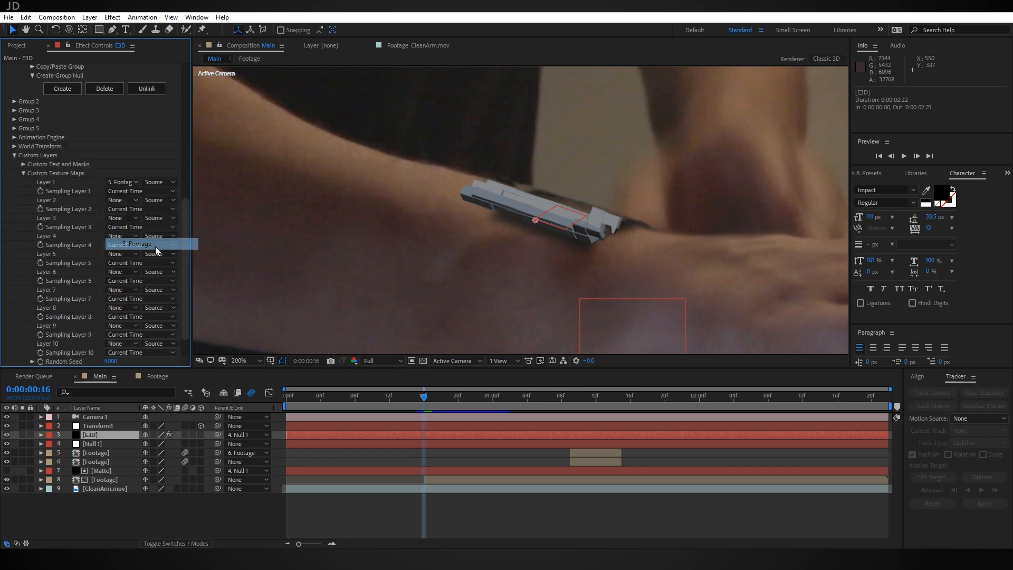
- Open Element's scene setup and set the environment texture to Custom Layer 1 [Footage]
{"action": "left_click_drag", "start_coordinate": [187, 265], "coordinate": [191, 127]}
{"action": "left_click", "coordinate": [74, 93]}
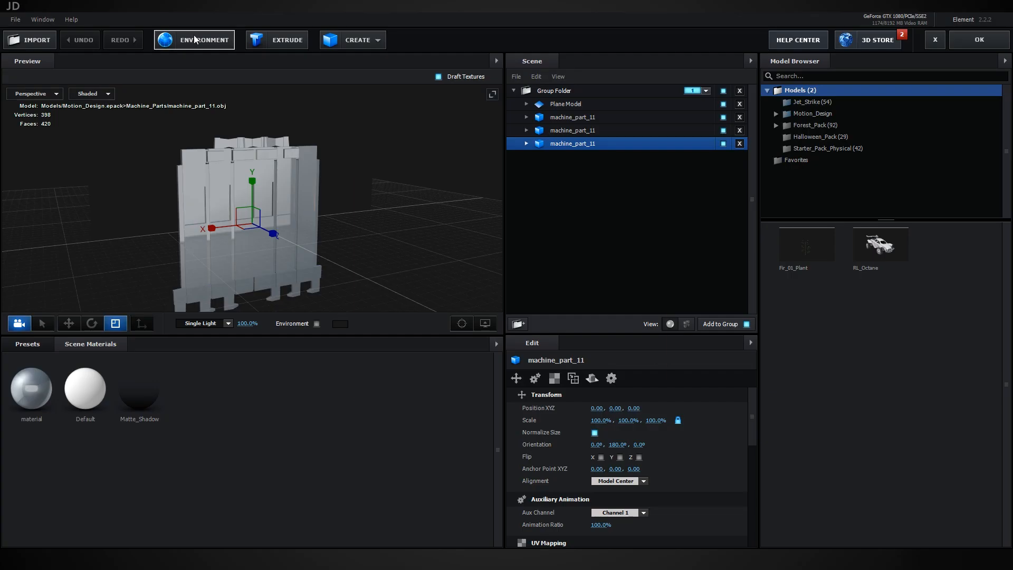
{"action": "left_click", "coordinate": [194, 38]}
{"action": "left_click", "coordinate": [549, 209]}
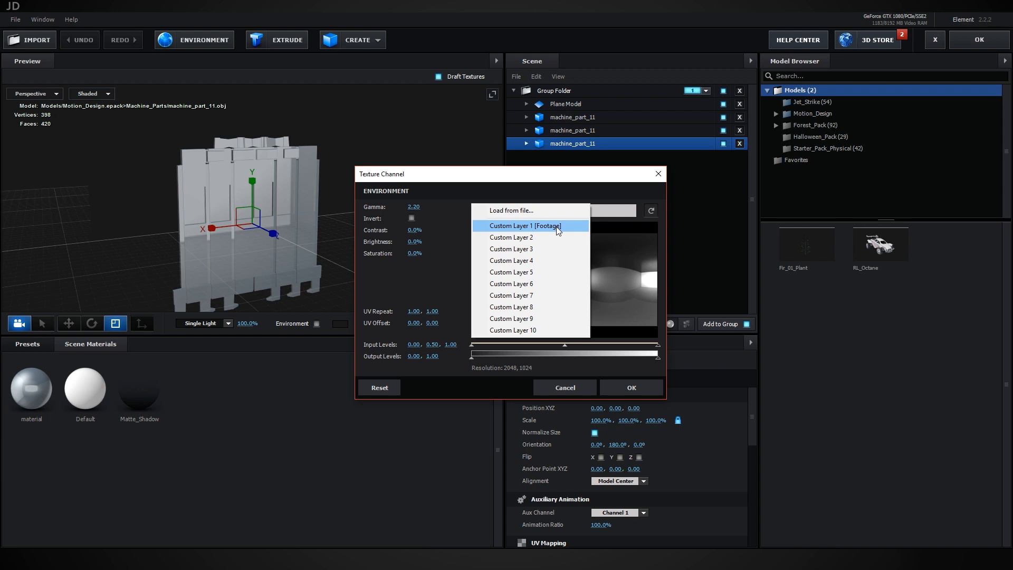
{"action": "left_click", "coordinate": [556, 227]}
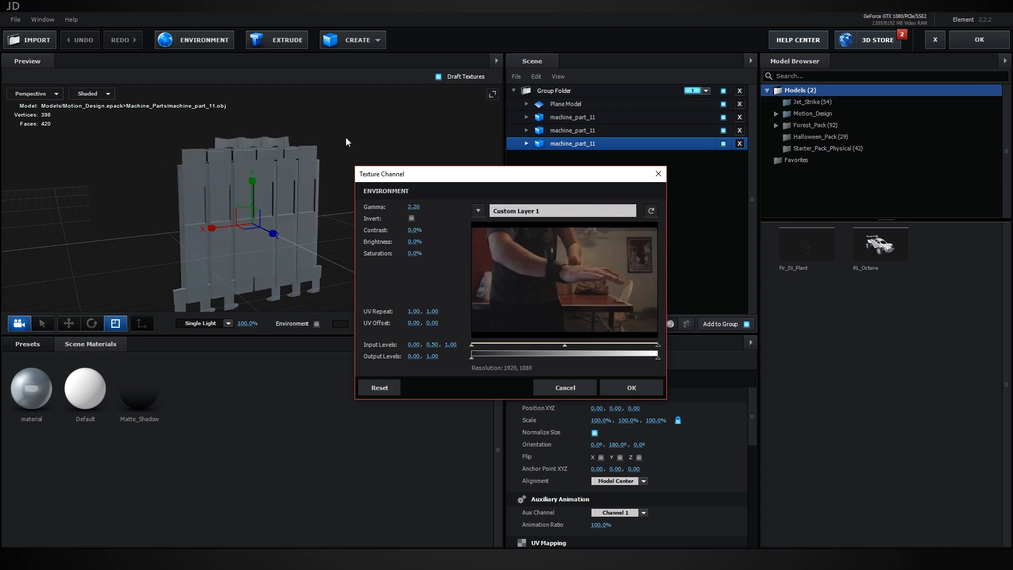
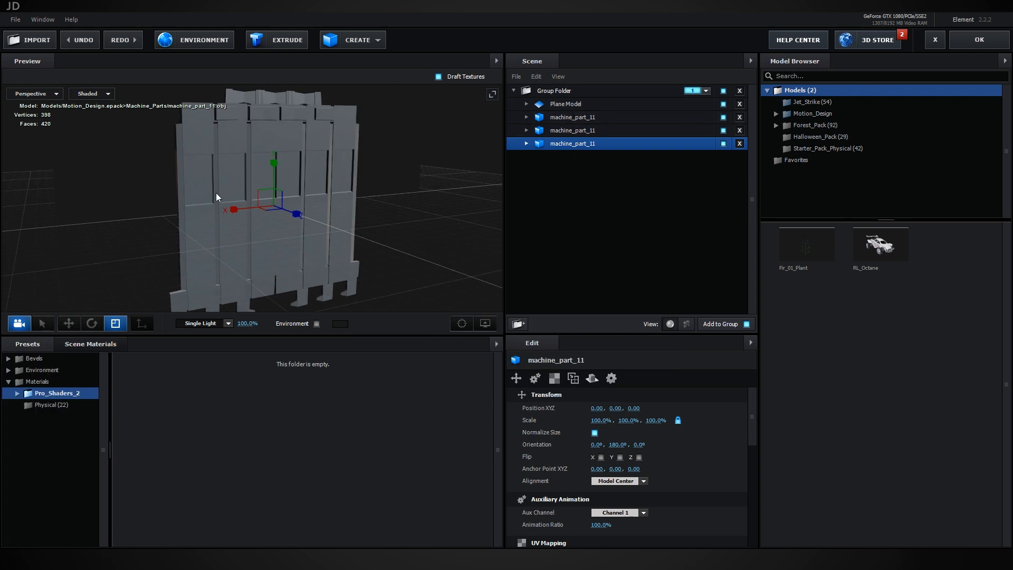
- Apply the dark plastic_scratches_ material from the Pro_Shaders_2 Plastic presets to the machine_part_11 models and accept the scene
{"action": "left_click", "coordinate": [17, 393]}
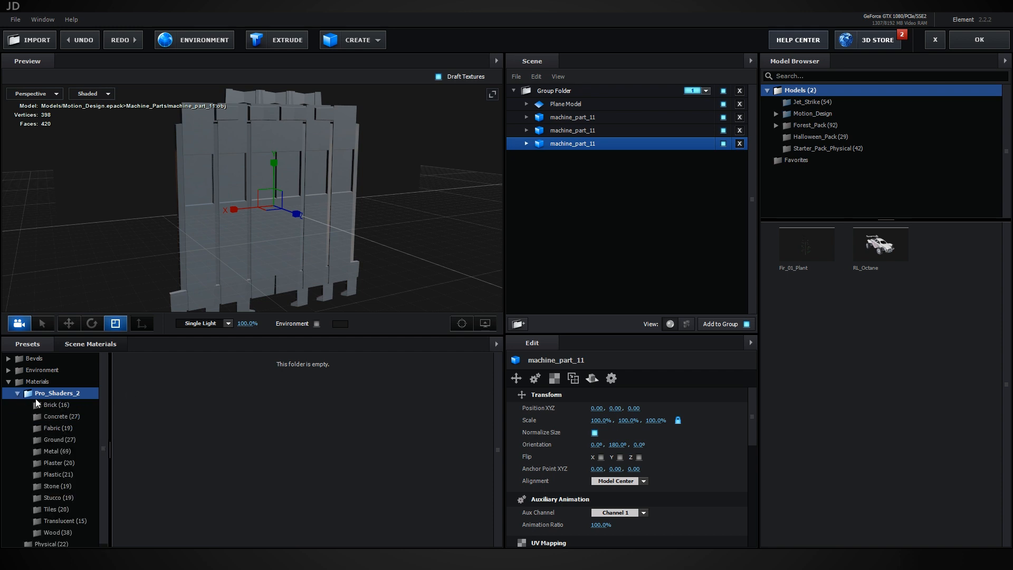
{"action": "left_click", "coordinate": [68, 474]}
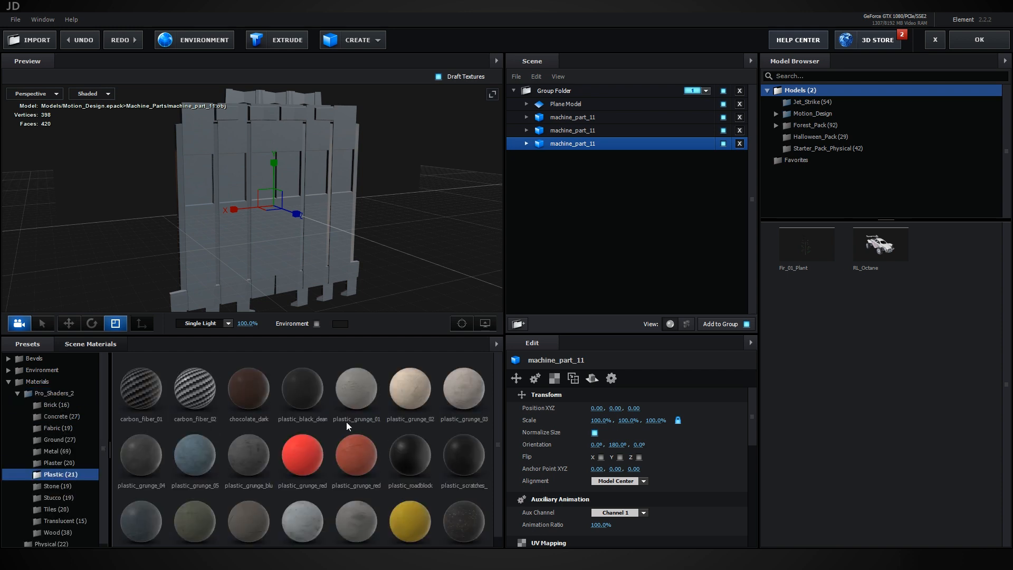
{"action": "left_click_drag", "start_coordinate": [473, 455], "coordinate": [606, 143]}
{"action": "left_click", "coordinate": [108, 346]}
{"action": "left_click_drag", "start_coordinate": [200, 400], "coordinate": [565, 118]}
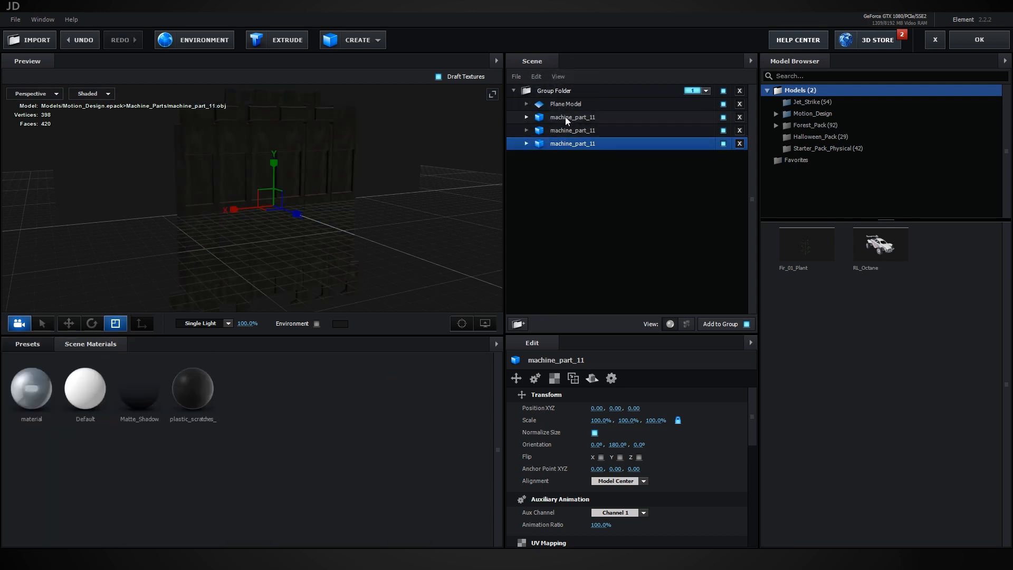
{"action": "left_click", "coordinate": [983, 41]}
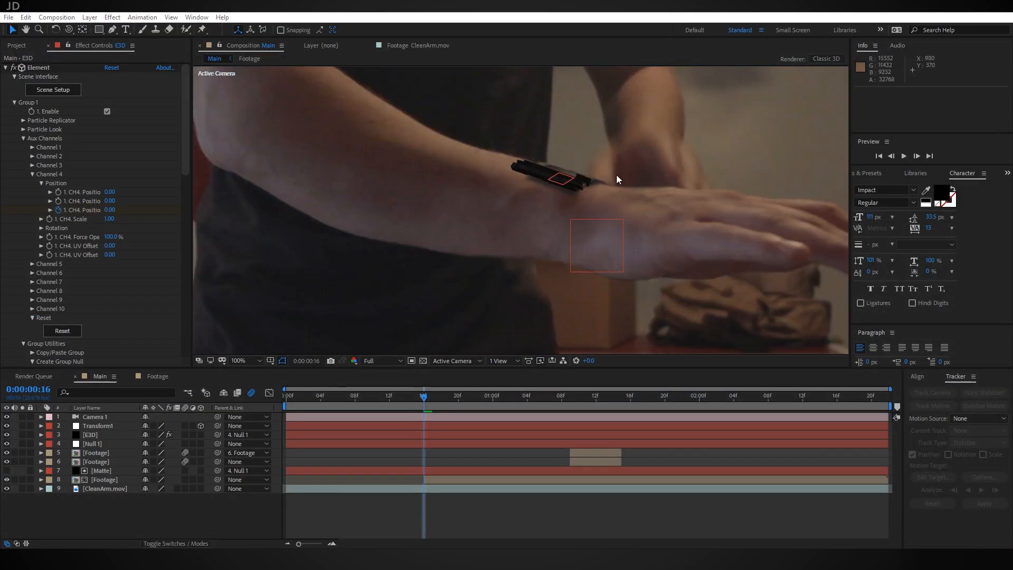
- Create a shadow-casting spot light with the light orange colour FBC091, 100% intensity and a 46° cone angle
{"action": "scroll", "coordinate": [657, 201], "scroll_direction": "down", "scroll_amount": 2}
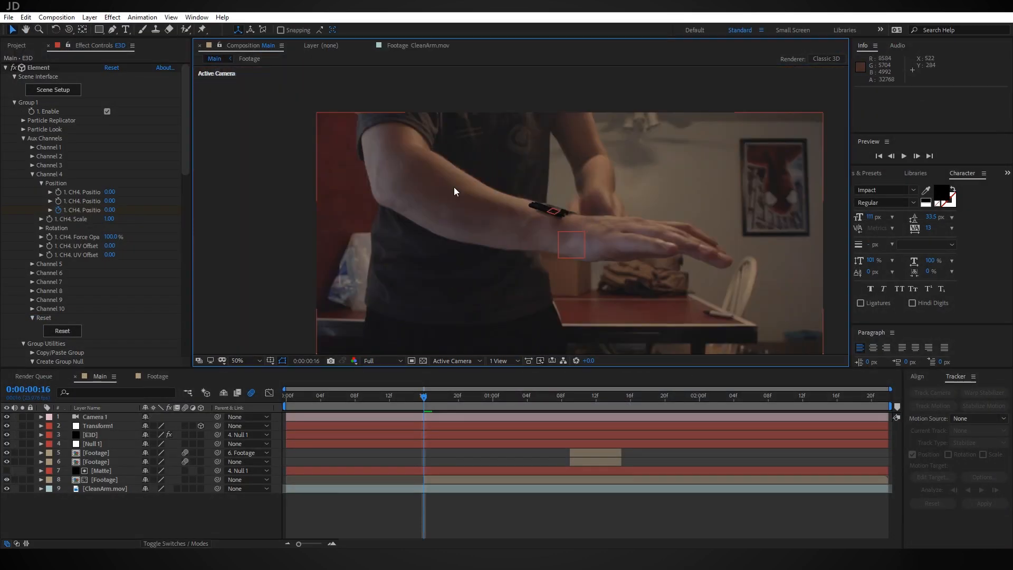
{"action": "middle_click_drag", "start_coordinate": [664, 226], "coordinate": [613, 253]}
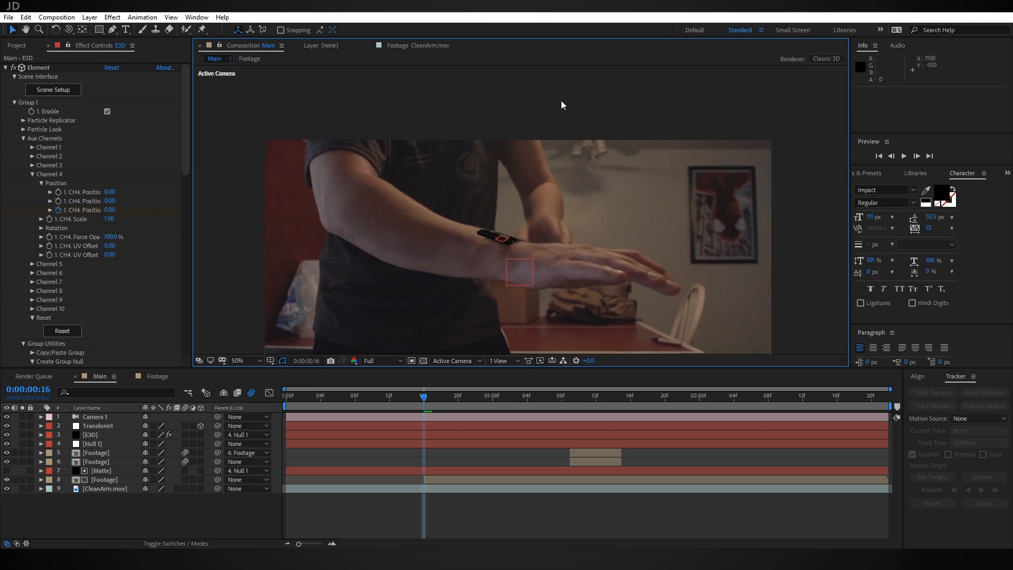
{"action": "middle_click_drag", "start_coordinate": [599, 249], "coordinate": [586, 155]}
{"action": "middle_click_drag", "start_coordinate": [520, 169], "coordinate": [472, 186]}
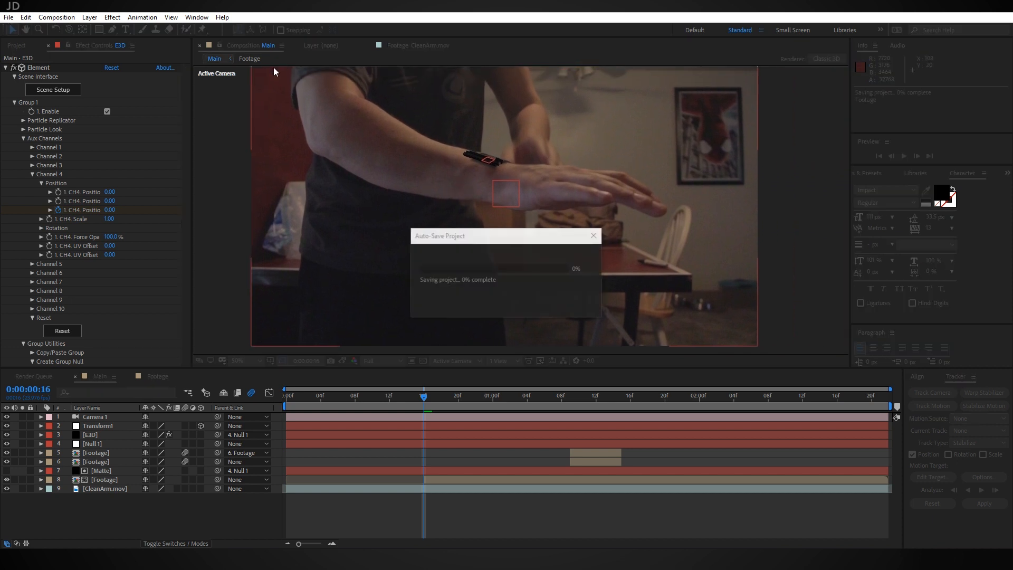
{"action": "left_click", "coordinate": [113, 16]}
{"action": "mouse_move", "coordinate": [90, 17]}
{"action": "mouse_move", "coordinate": [158, 29]}
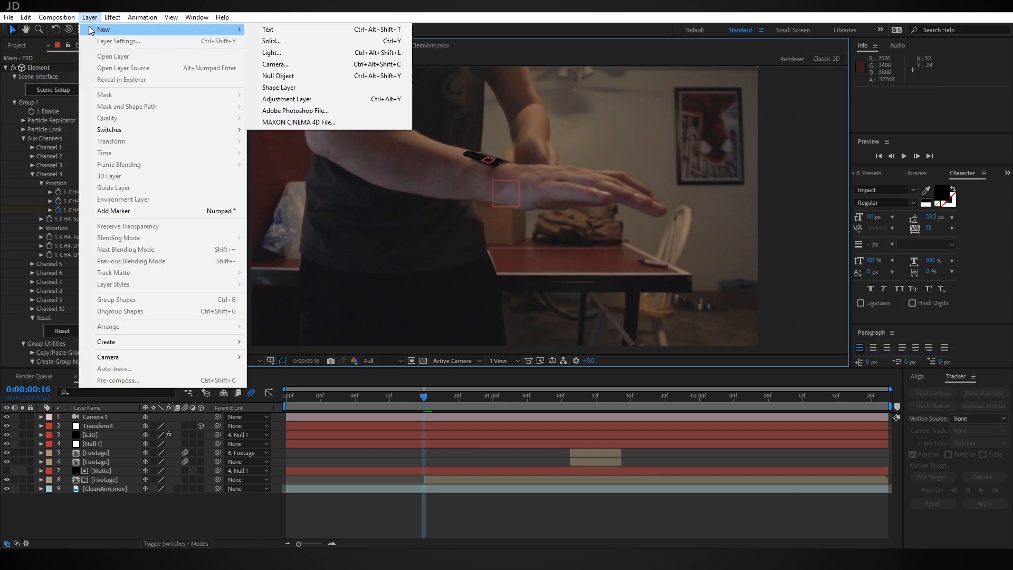
{"action": "left_click", "coordinate": [291, 53]}
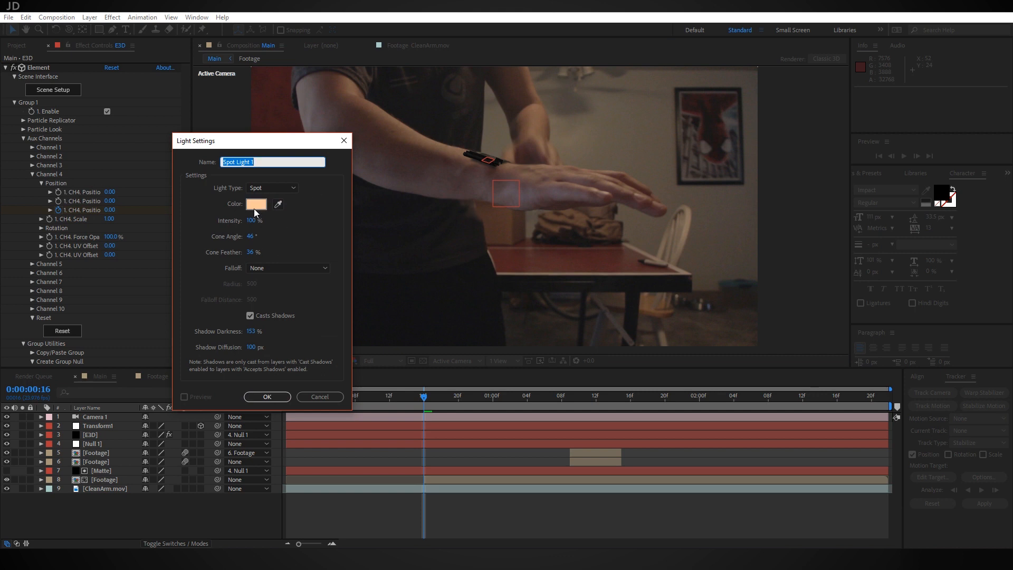
{"action": "left_click", "coordinate": [255, 205]}
{"action": "left_click", "coordinate": [487, 367]}
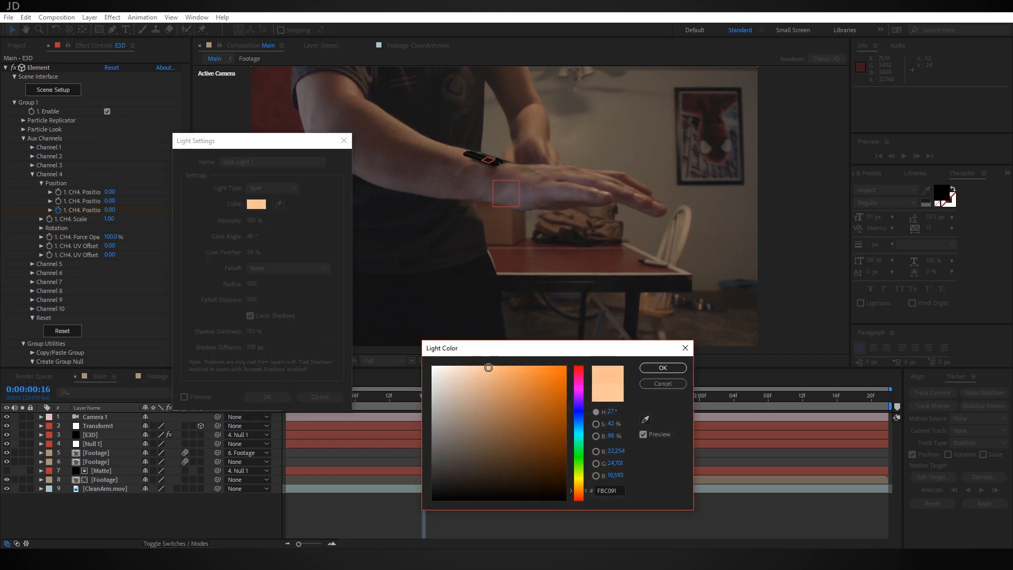
{"action": "left_click", "coordinate": [661, 368]}
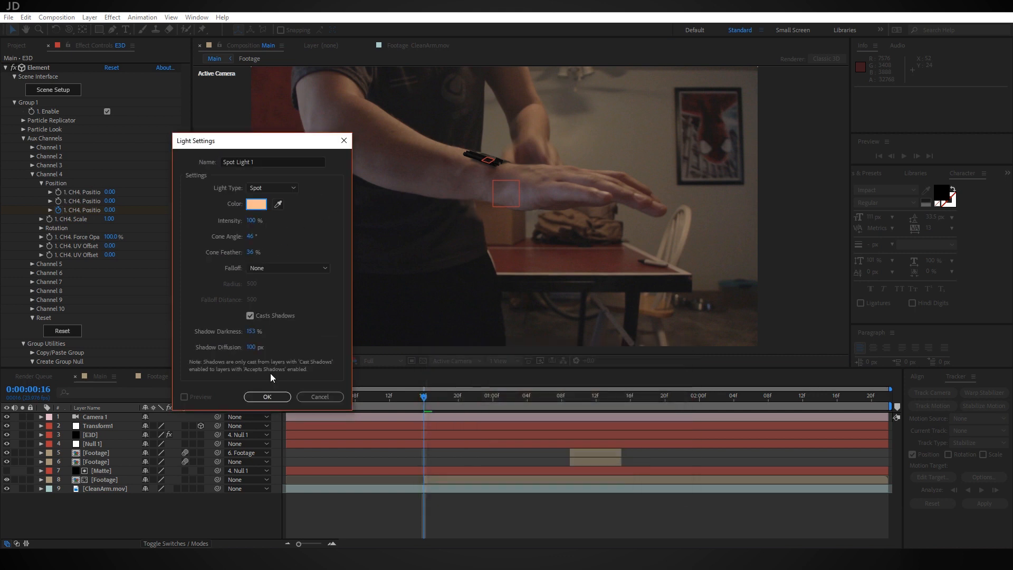
{"action": "left_click", "coordinate": [268, 396]}
- Raise Spot Light 1 above the frame and aim its point of interest at the wrist
{"action": "left_click_drag", "start_coordinate": [532, 196], "coordinate": [523, 64]}
{"action": "middle_click_drag", "start_coordinate": [532, 157], "coordinate": [531, 202]}
{"action": "left_click_drag", "start_coordinate": [498, 154], "coordinate": [500, 258]}
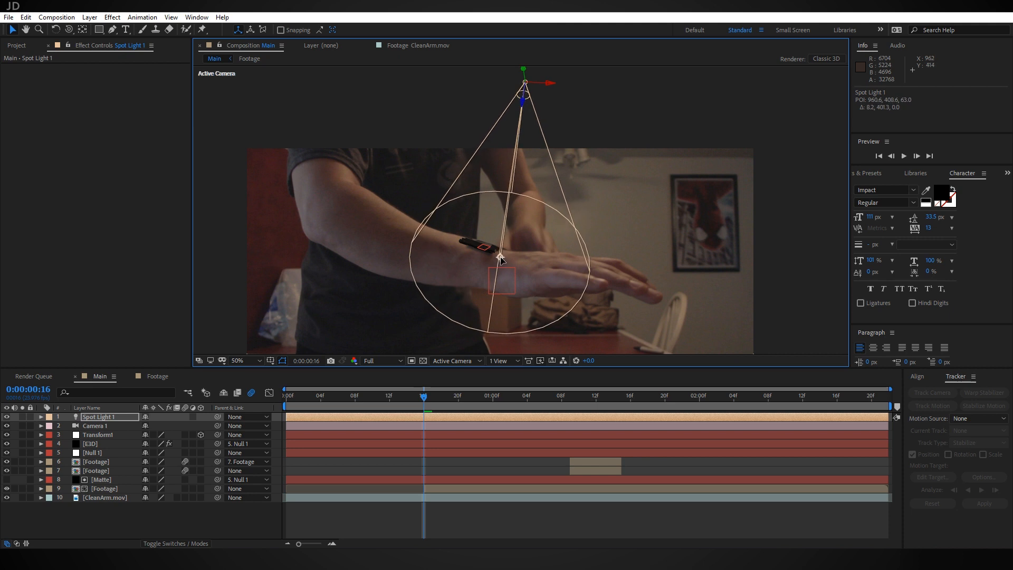
{"action": "left_click", "coordinate": [152, 511]}
- Create a second spot light with a pale, cool-toned colour
{"action": "left_click", "coordinate": [90, 18]}
{"action": "mouse_move", "coordinate": [108, 30]}
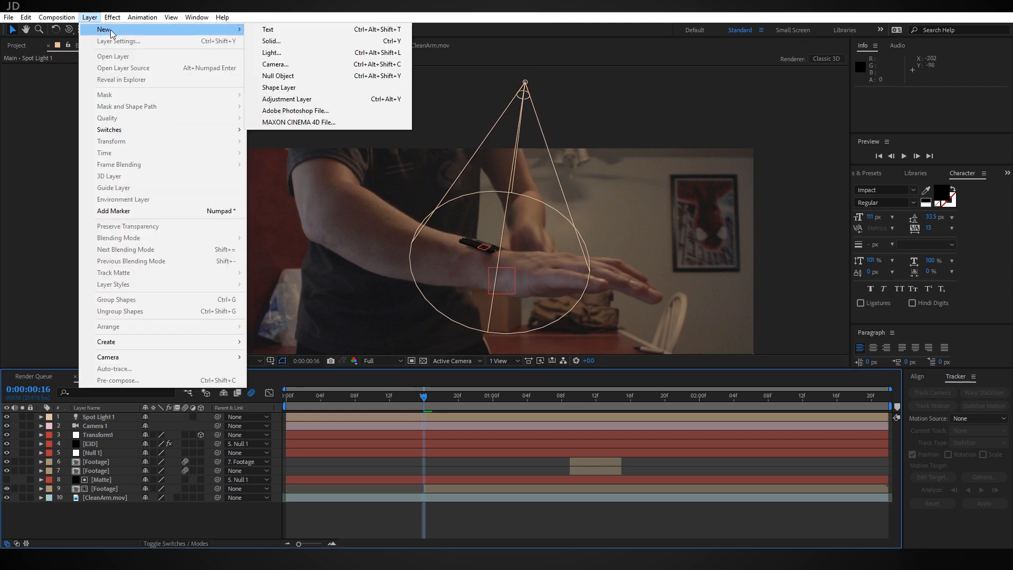
{"action": "left_click", "coordinate": [288, 53]}
{"action": "left_click", "coordinate": [256, 204]}
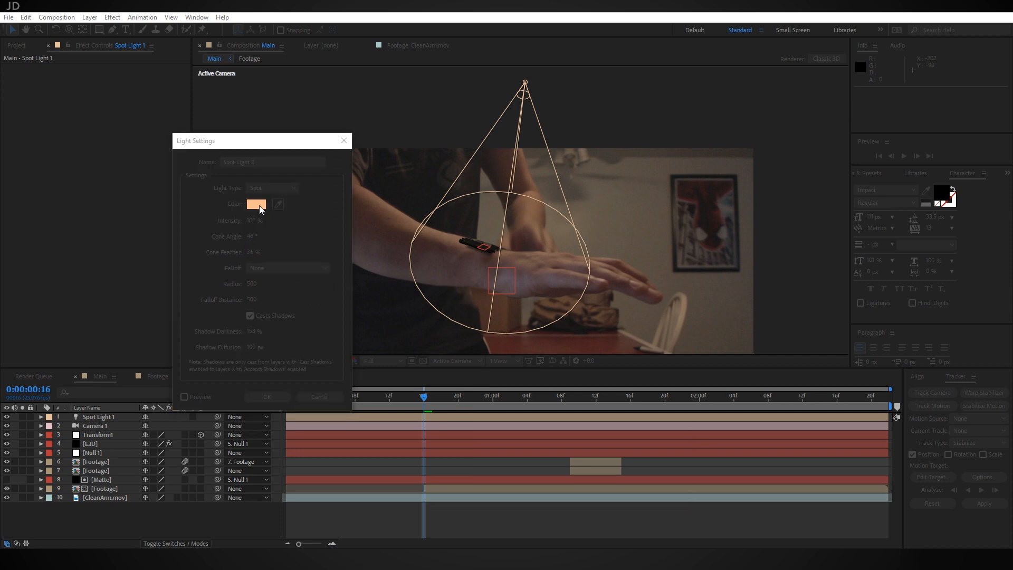
{"action": "left_click", "coordinate": [583, 436]}
{"action": "left_click_drag", "start_coordinate": [584, 437], "coordinate": [584, 436]}
{"action": "left_click_drag", "start_coordinate": [488, 367], "coordinate": [456, 357]}
{"action": "left_click", "coordinate": [662, 368]}
{"action": "left_click", "coordinate": [267, 396]}
- Shift Spot Light 2 sideways across the forearm to light the folded part from another direction
{"action": "middle_click_drag", "start_coordinate": [555, 272], "coordinate": [649, 219]}
{"action": "left_click_drag", "start_coordinate": [638, 213], "coordinate": [491, 226]}
{"action": "scroll", "coordinate": [612, 207], "scroll_direction": "up", "scroll_amount": 2}
{"action": "scroll", "coordinate": [566, 324], "scroll_direction": "up", "scroll_amount": 2}
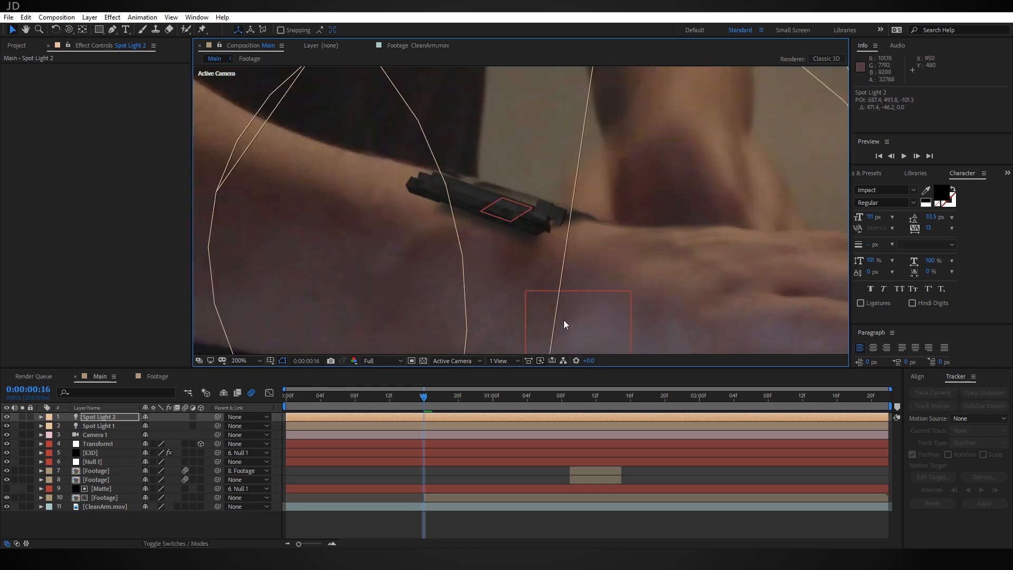
- Enable ambient occlusion on the E3D layer in Ray-Traced mode, with RTAO intensity 0.7 and spread 0.62
{"action": "left_click", "coordinate": [100, 450]}
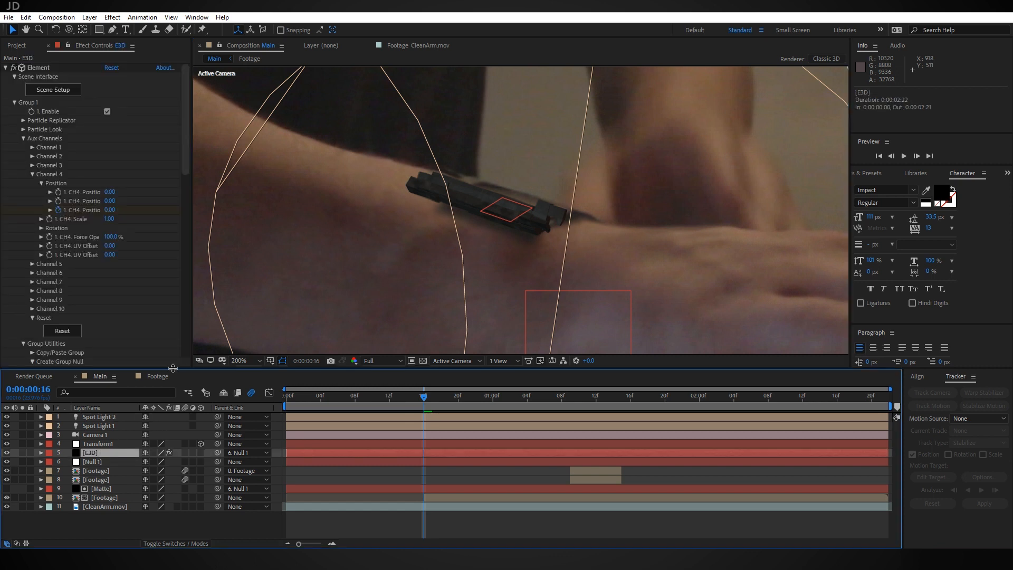
{"action": "scroll", "coordinate": [105, 177], "scroll_direction": "down", "scroll_amount": 6}
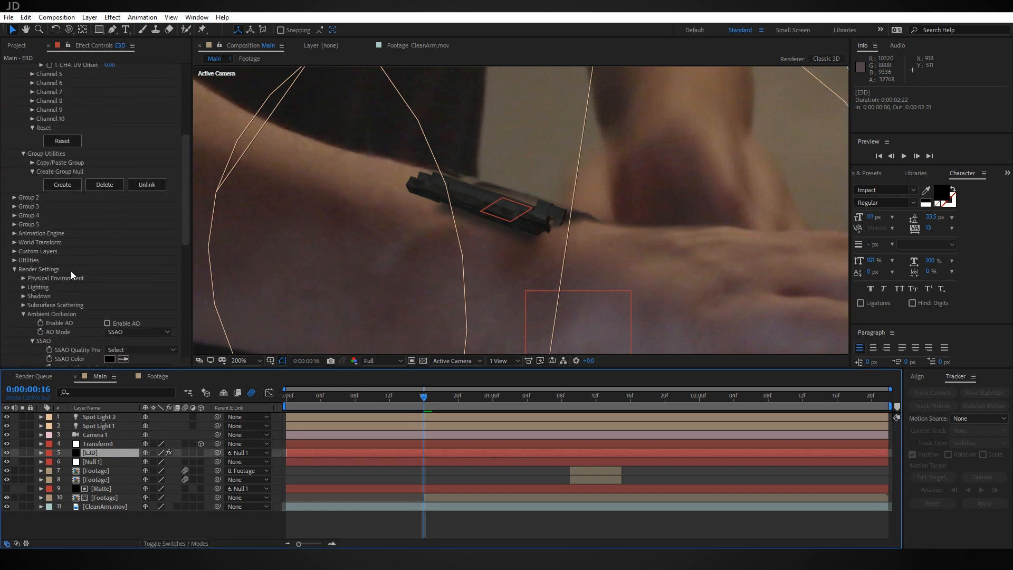
{"action": "scroll", "coordinate": [66, 267], "scroll_direction": "down", "scroll_amount": 3}
{"action": "left_click", "coordinate": [24, 196]}
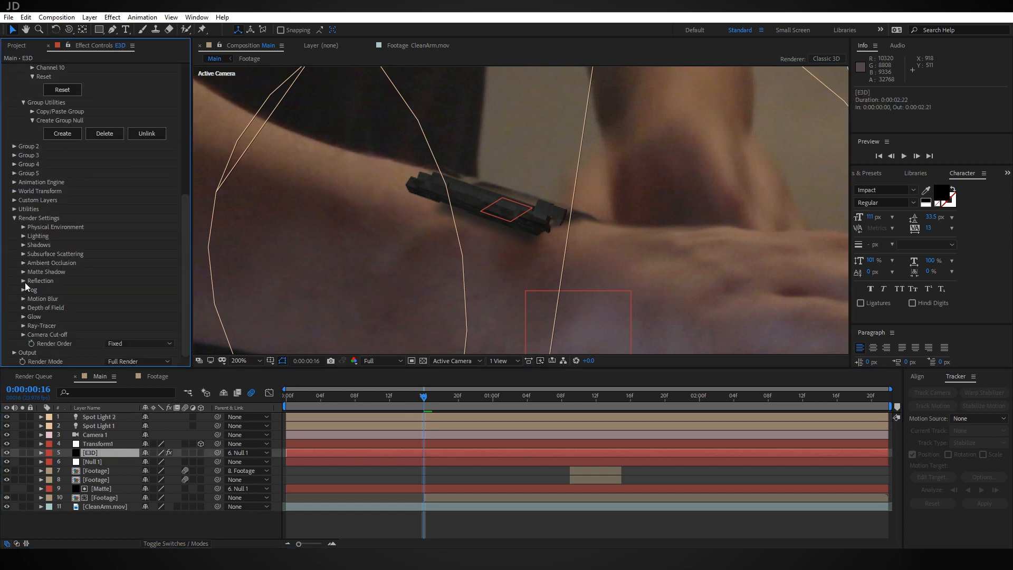
{"action": "left_click", "coordinate": [23, 263]}
{"action": "scroll", "coordinate": [28, 259], "scroll_direction": "down", "scroll_amount": 5}
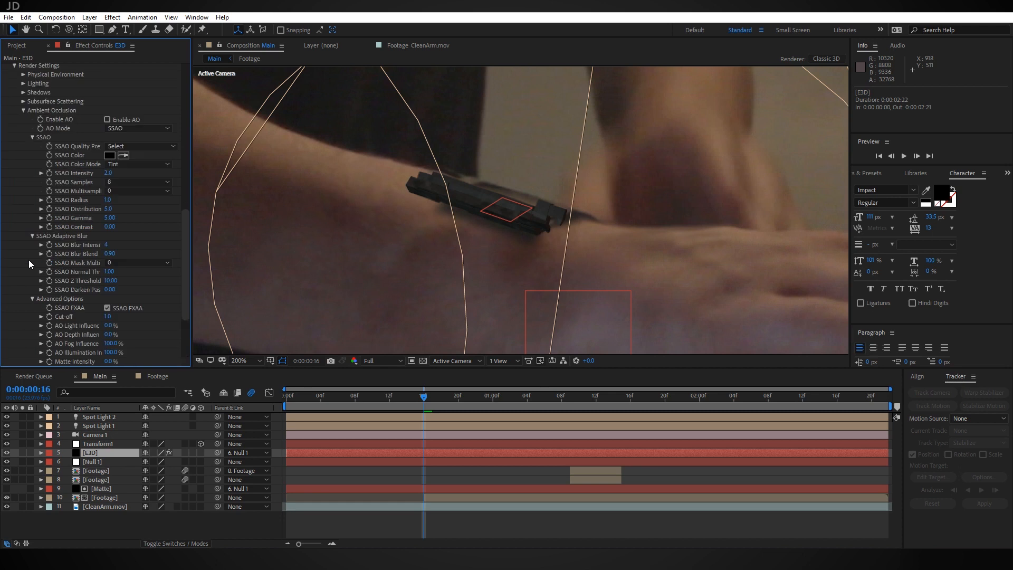
{"action": "left_click", "coordinate": [107, 120]}
{"action": "left_click", "coordinate": [137, 128]}
{"action": "left_click", "coordinate": [153, 151]}
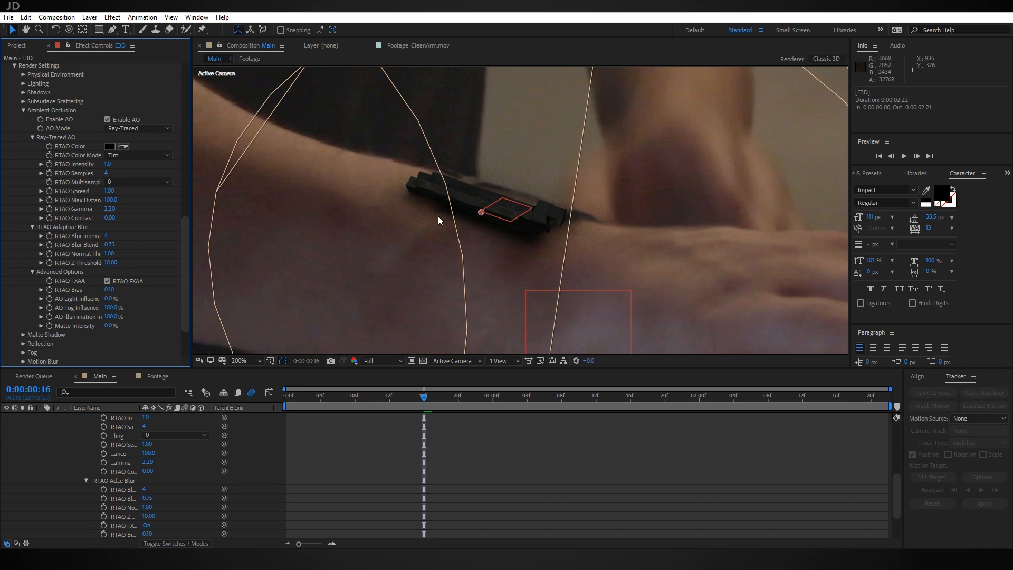
{"action": "left_click_drag", "start_coordinate": [107, 168], "coordinate": [102, 168]}
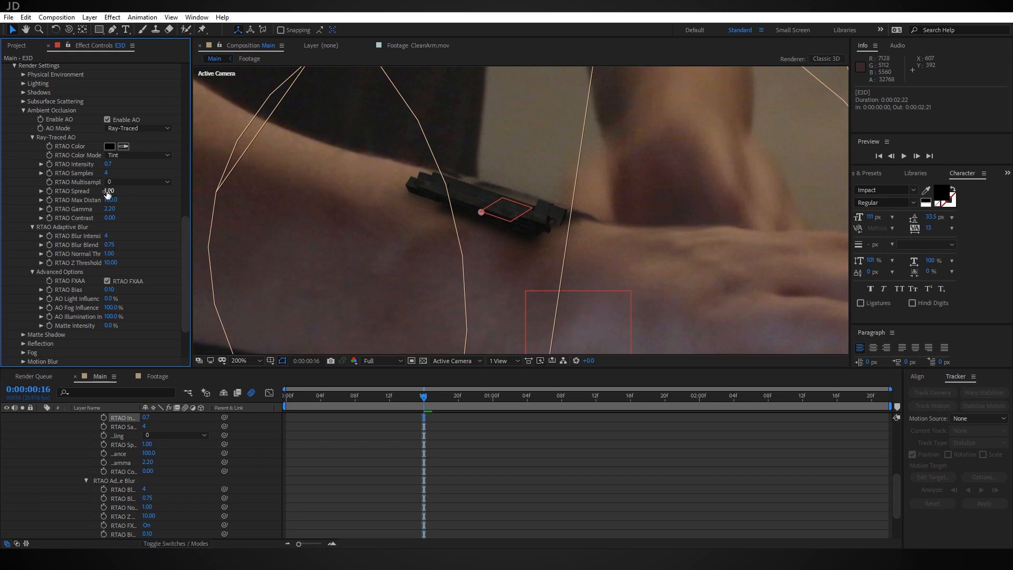
{"action": "left_click_drag", "start_coordinate": [108, 190], "coordinate": [90, 190]}
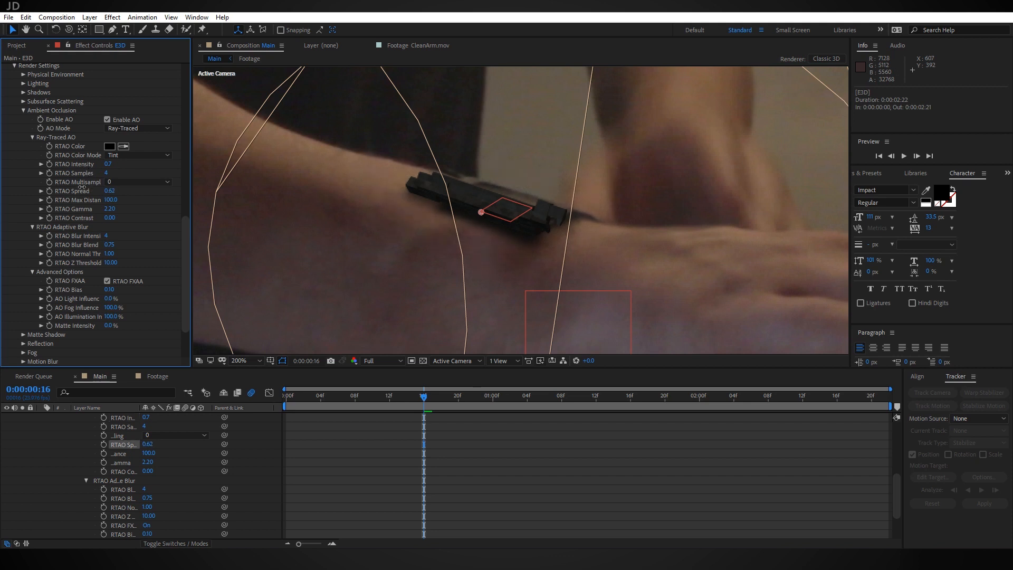
- Apply the Levels effect to the E3D layer
{"action": "scroll", "coordinate": [546, 236], "scroll_direction": "down", "scroll_amount": 2}
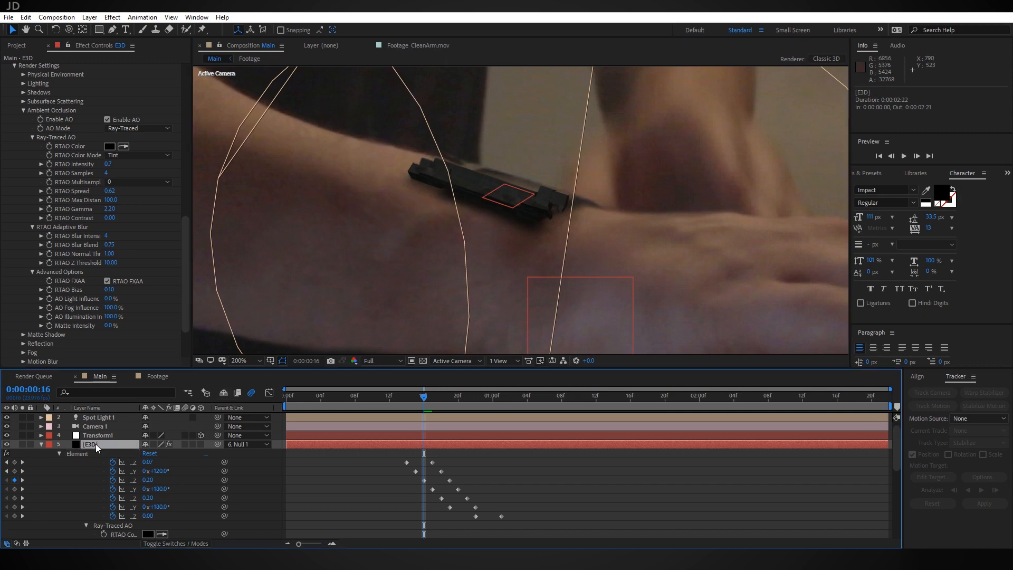
{"action": "key", "text": "ctrl+space"}
{"action": "type", "text": "level"}
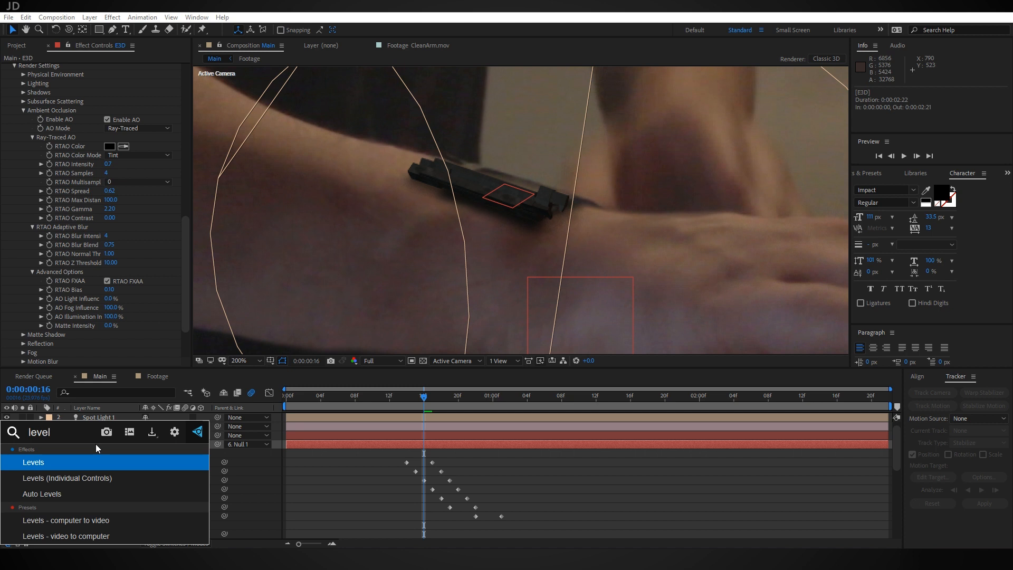
{"action": "key", "text": "Return"}
- At frame 22, view only the red channel over the folded bracelet and set the Levels red gamma to 0.89
{"action": "left_click_drag", "start_coordinate": [430, 401], "coordinate": [475, 405]}
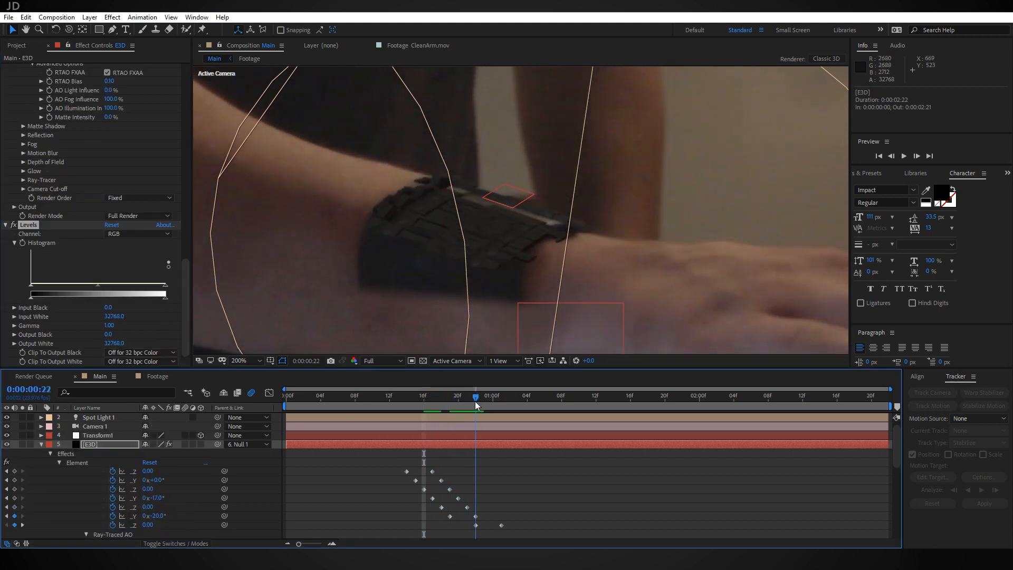
{"action": "scroll", "coordinate": [533, 253], "scroll_direction": "up", "scroll_amount": 2}
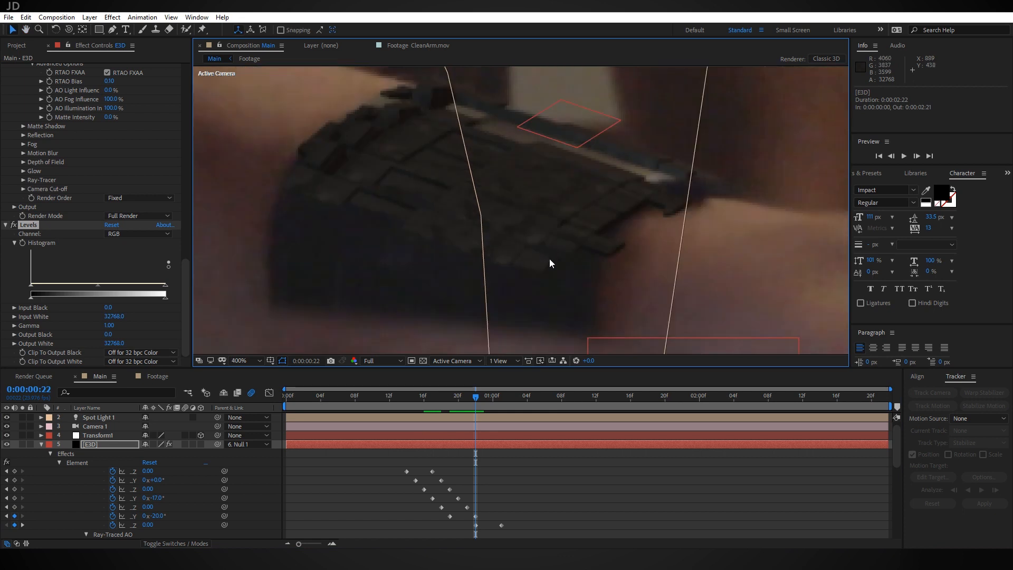
{"action": "middle_click_drag", "start_coordinate": [528, 275], "coordinate": [628, 230]}
{"action": "scroll", "coordinate": [565, 252], "scroll_direction": "up", "scroll_amount": 1}
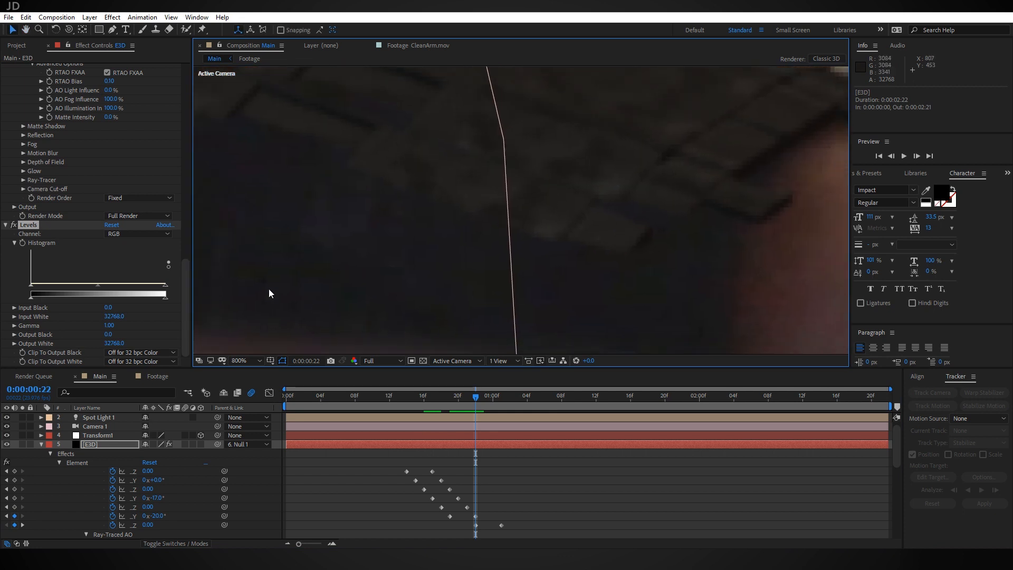
{"action": "left_click", "coordinate": [354, 361]}
{"action": "left_click", "coordinate": [410, 391]}
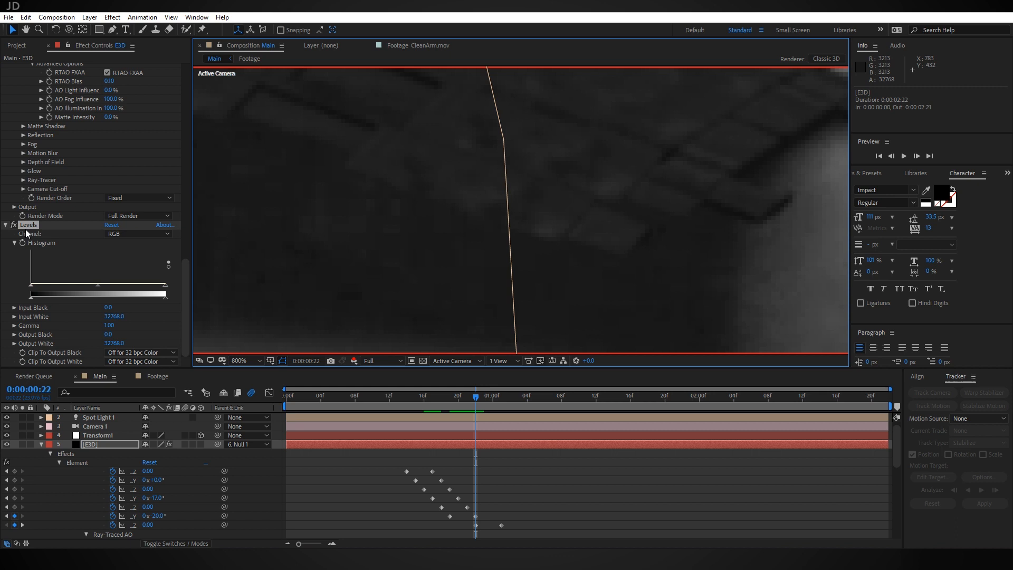
{"action": "left_click", "coordinate": [154, 235]}
{"action": "left_click", "coordinate": [114, 257]}
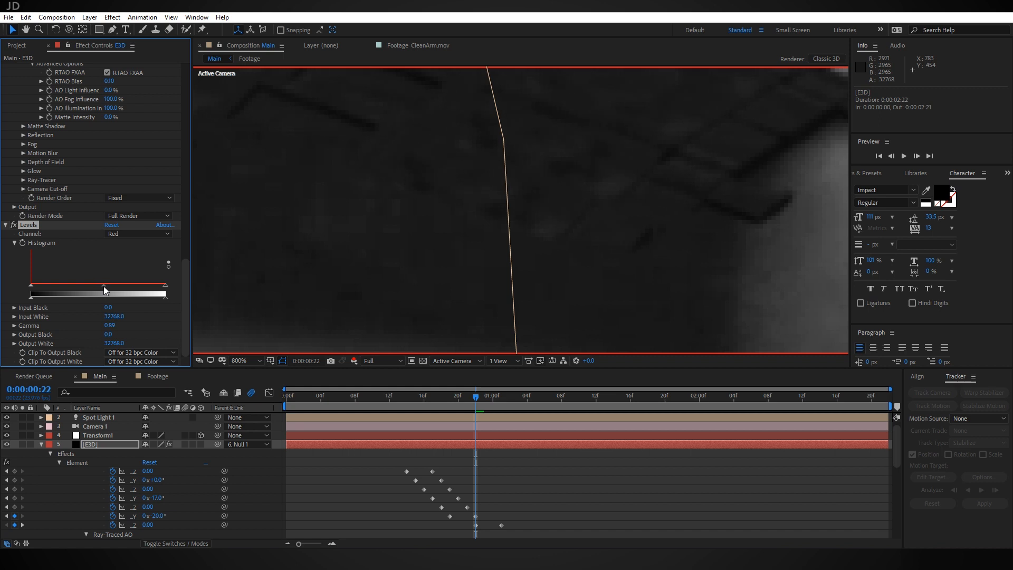
- View only the green channel and set the Levels green gamma to 0.93
{"action": "left_click", "coordinate": [353, 360]}
{"action": "left_click", "coordinate": [384, 401]}
{"action": "left_click", "coordinate": [148, 235]}
{"action": "left_click", "coordinate": [147, 268]}
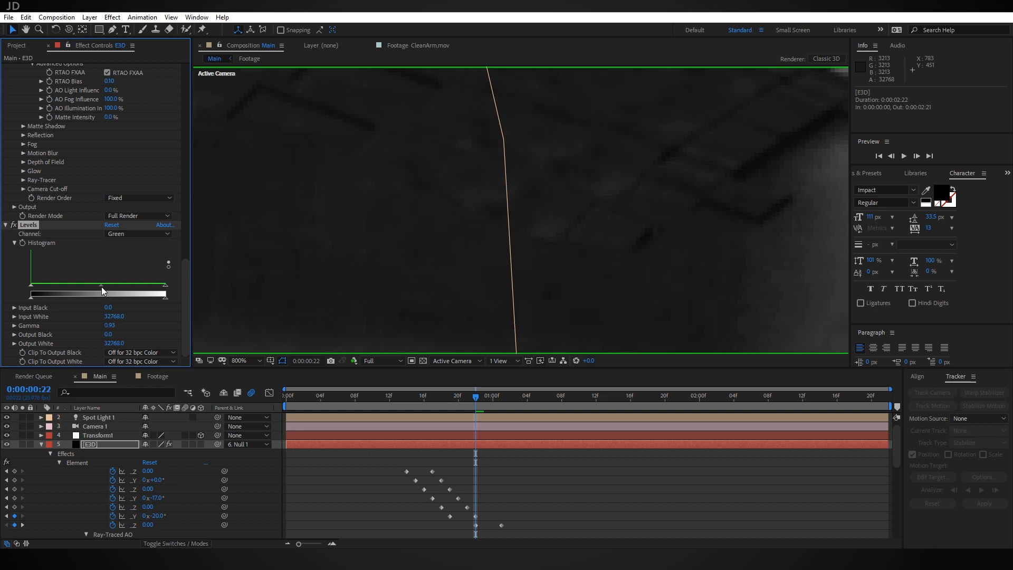
- View only the blue channel and set the Levels blue gamma to 0.97
{"action": "left_click", "coordinate": [353, 361]}
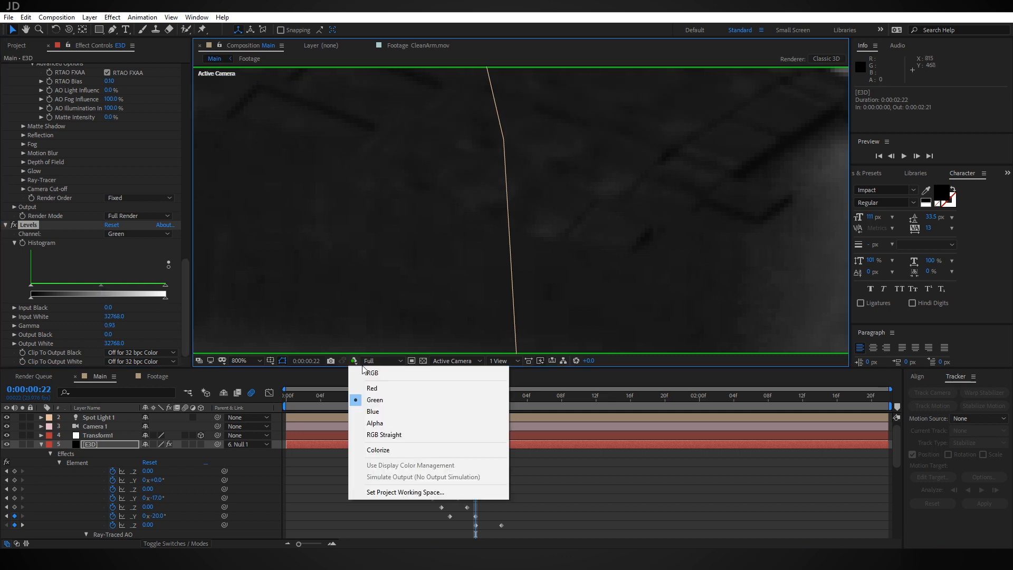
{"action": "left_click", "coordinate": [374, 411]}
{"action": "left_click", "coordinate": [113, 235]}
{"action": "left_click", "coordinate": [106, 281]}
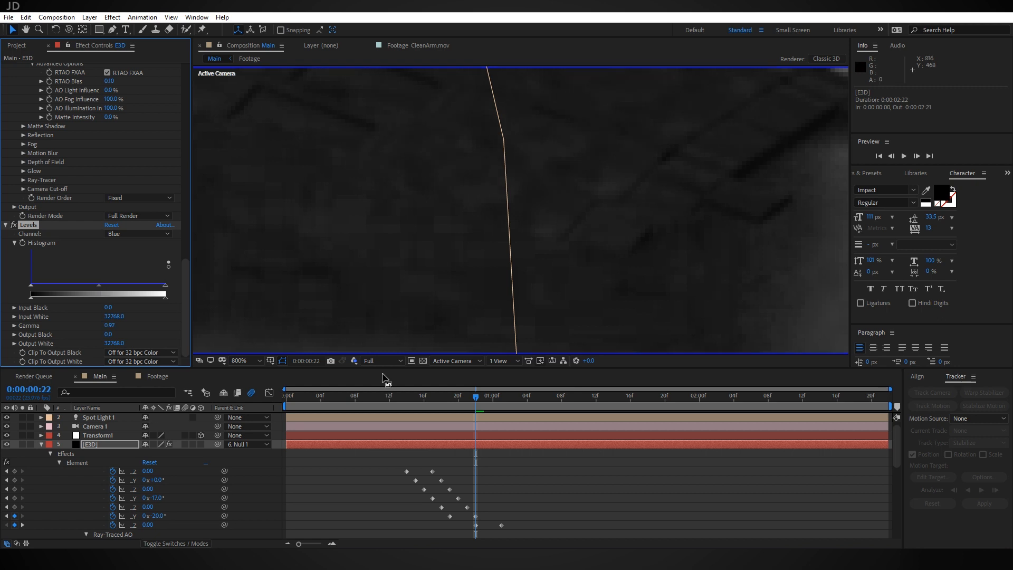
- Restore the viewer to full RGB display and enable motion blur on the E3D layer
{"action": "left_click", "coordinate": [357, 364]}
{"action": "left_click", "coordinate": [366, 373]}
{"action": "scroll", "coordinate": [501, 238], "scroll_direction": "down", "scroll_amount": 2}
{"action": "middle_click_drag", "start_coordinate": [546, 220], "coordinate": [531, 236]}
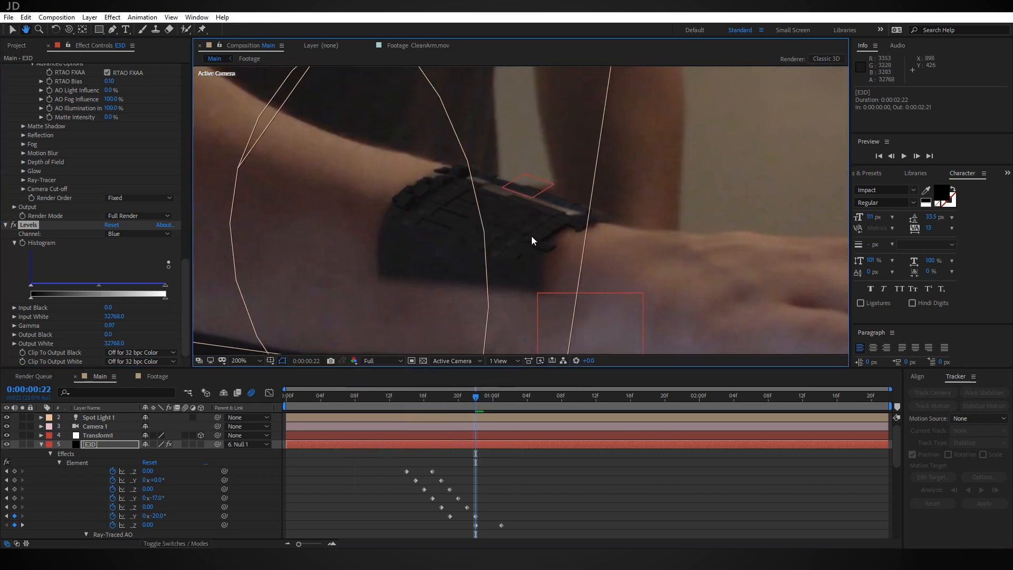
{"action": "scroll", "coordinate": [530, 236], "scroll_direction": "down", "scroll_amount": 1}
{"action": "middle_click_drag", "start_coordinate": [629, 245], "coordinate": [657, 188]}
{"action": "scroll", "coordinate": [657, 176], "scroll_direction": "down", "scroll_amount": 1}
{"action": "scroll", "coordinate": [561, 192], "scroll_direction": "up", "scroll_amount": 2}
{"action": "middle_click_drag", "start_coordinate": [495, 204], "coordinate": [434, 272]}
{"action": "left_click", "coordinate": [186, 444]}
{"action": "scroll", "coordinate": [527, 189], "scroll_direction": "up", "scroll_amount": 2}
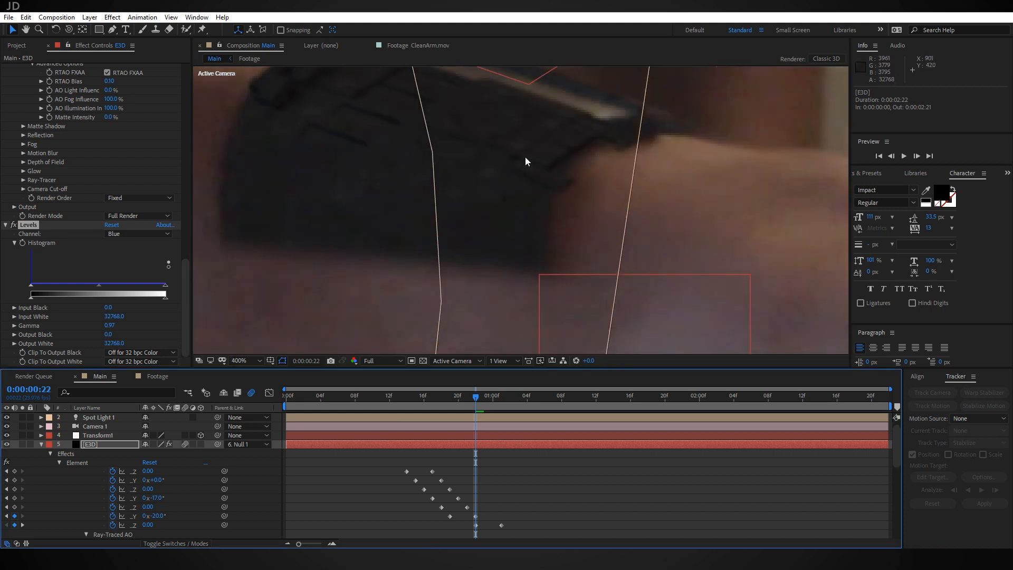
- Apply Add Grain to the E3D layer in Final Output mode, with intensity 0.2 and size 0.6
{"action": "left_click", "coordinate": [116, 444]}
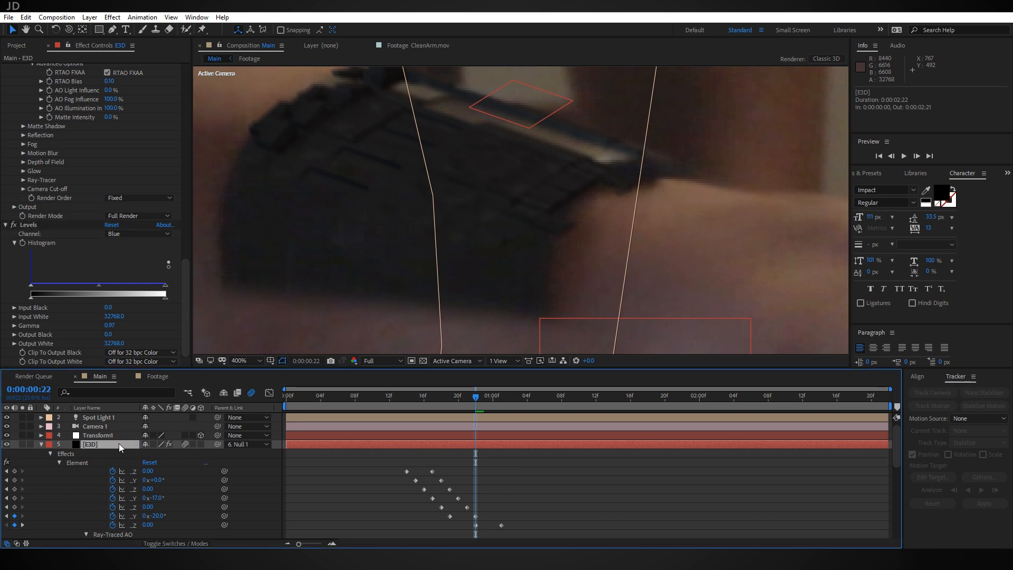
{"action": "key", "text": "ctrl+space"}
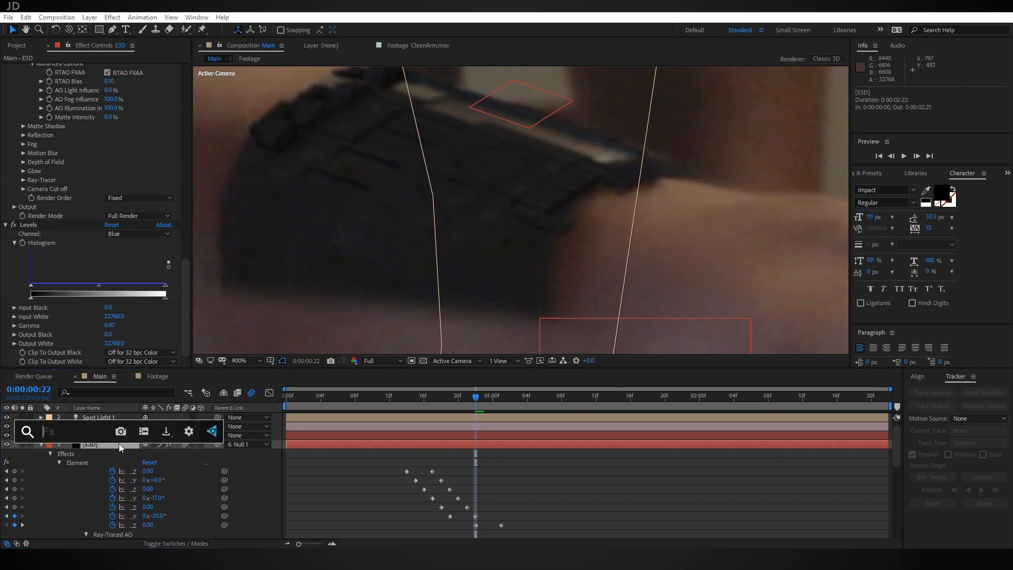
{"action": "type", "text": "add"}
{"action": "key", "text": "Return"}
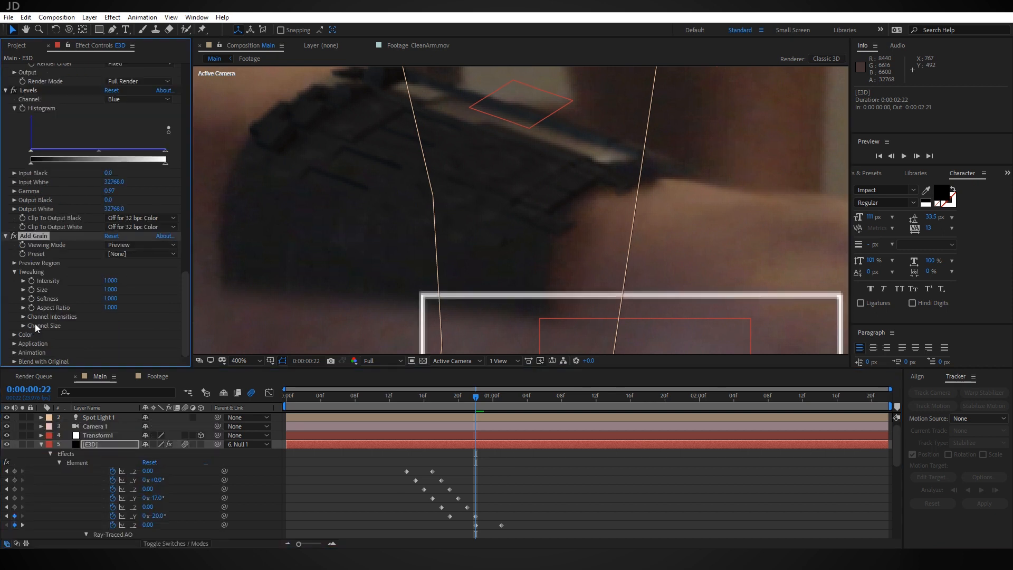
{"action": "left_click", "coordinate": [171, 244]}
{"action": "left_click", "coordinate": [171, 284]}
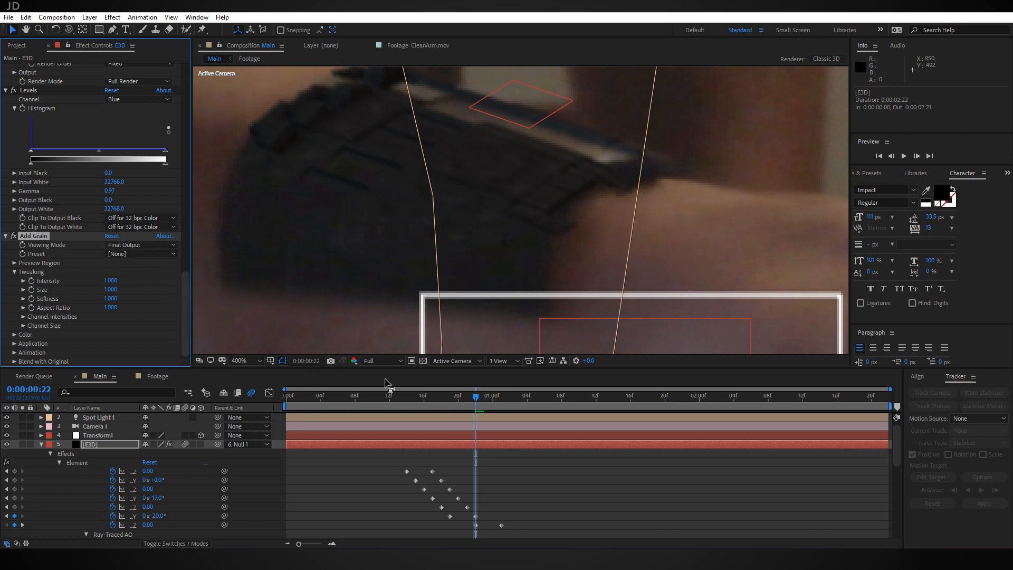
{"action": "left_click", "coordinate": [110, 290]}
{"action": "type", "text": "0.6"}
{"action": "key", "text": "Return"}
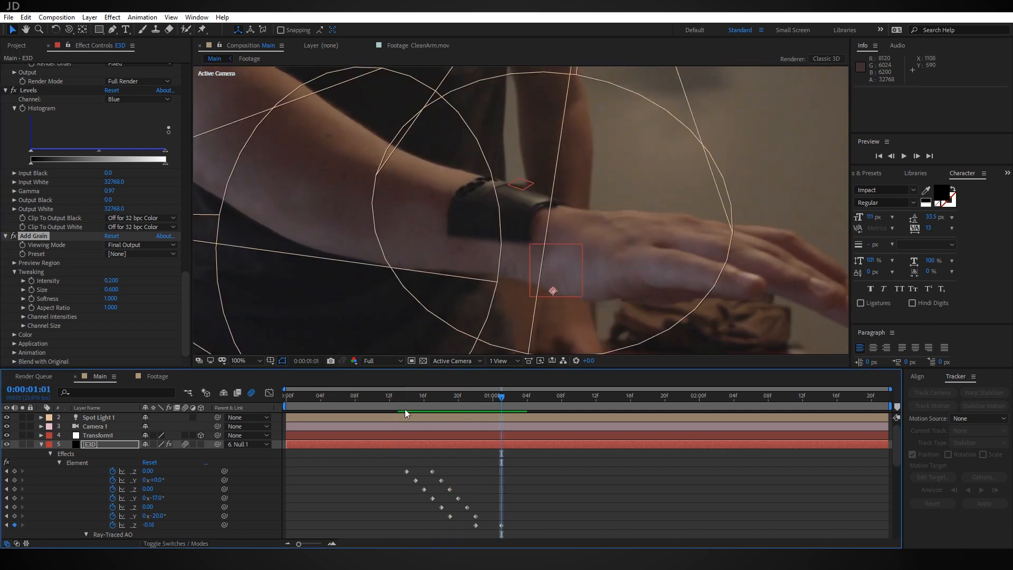
- Scrub through the shot to examine how the 3D parts blend into the real bracelet on the wrist
{"action": "left_click_drag", "start_coordinate": [401, 397], "coordinate": [484, 404]}
{"action": "middle_click_drag", "start_coordinate": [581, 263], "coordinate": [578, 232]}
{"action": "scroll", "coordinate": [606, 203], "scroll_direction": "up", "scroll_amount": 1}
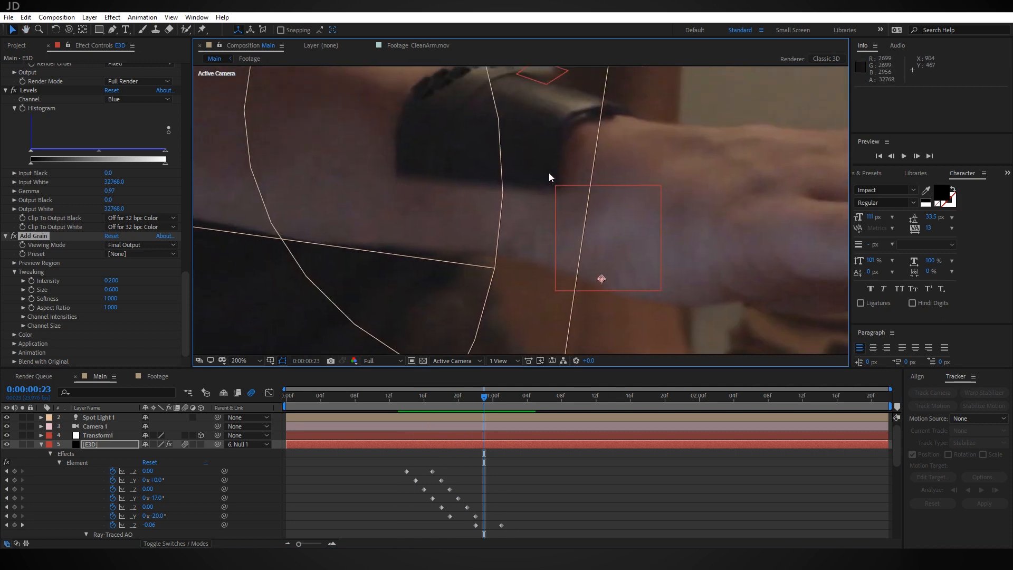
{"action": "left_click_drag", "start_coordinate": [483, 396], "coordinate": [577, 400]}
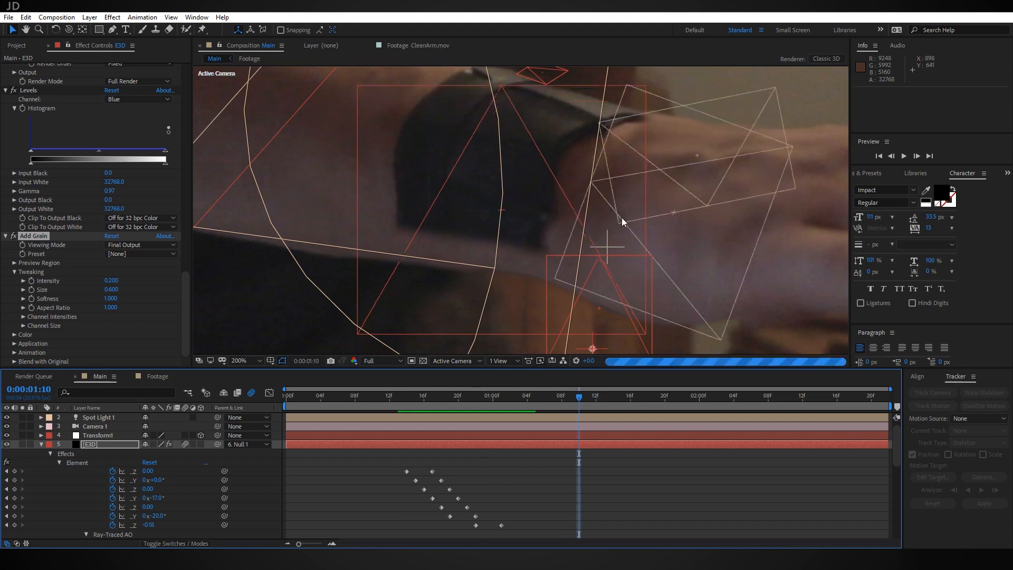
{"action": "middle_click_drag", "start_coordinate": [597, 173], "coordinate": [548, 254]}
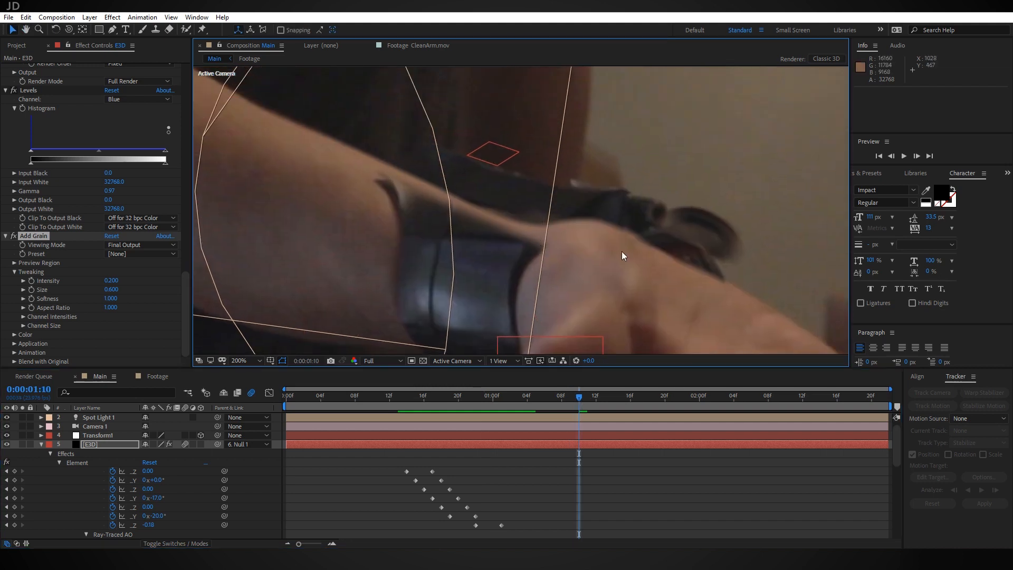
{"action": "left_click_drag", "start_coordinate": [539, 398], "coordinate": [467, 397]}
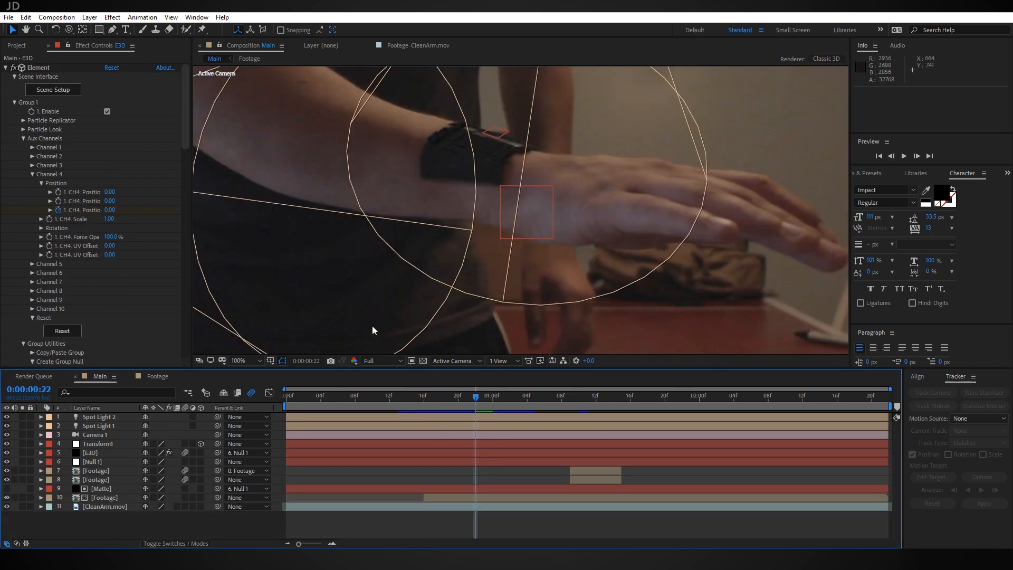
- Duplicate the E3D layer and solo both E3D layers together with Transform1
{"action": "left_click", "coordinate": [96, 452]}
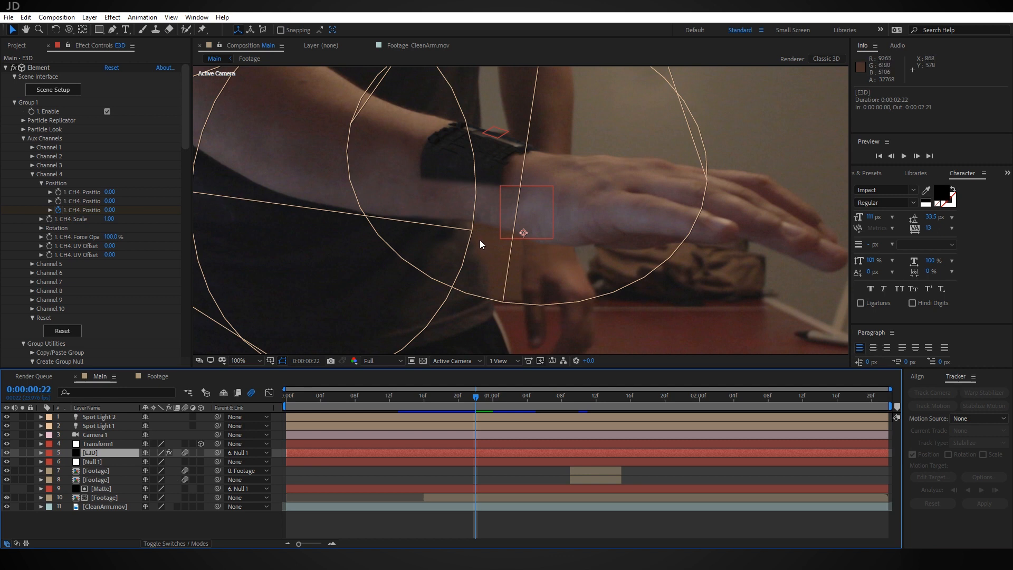
{"action": "key", "text": "ctrl+d"}
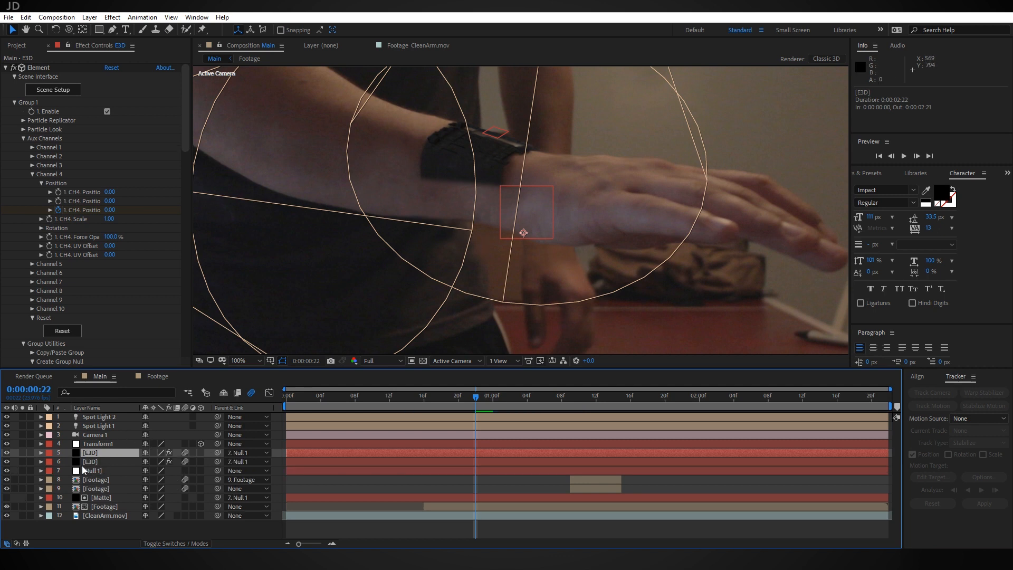
{"action": "left_click_drag", "start_coordinate": [23, 461], "coordinate": [22, 443]}
{"action": "left_click", "coordinate": [115, 443]}
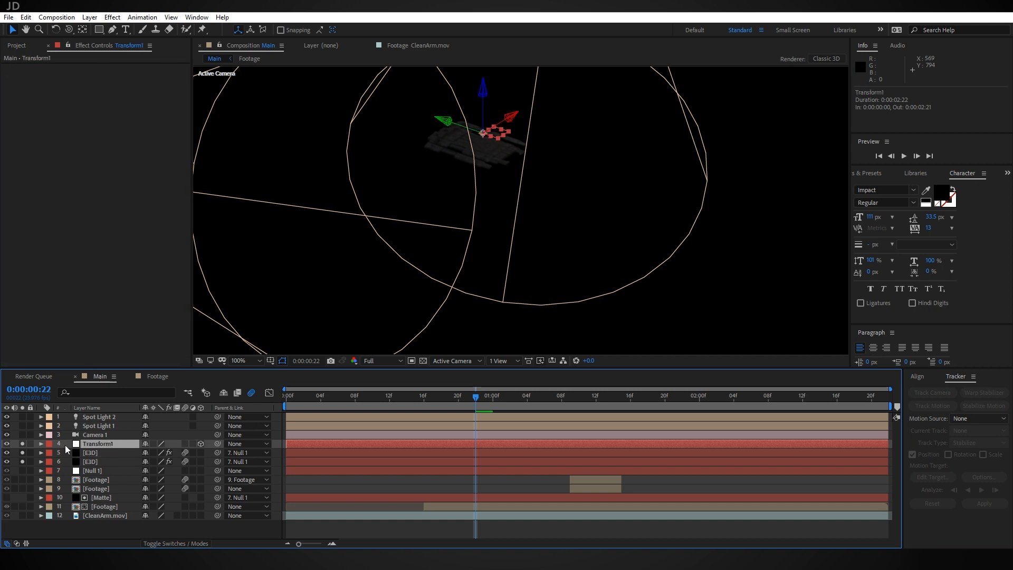
{"action": "left_click_drag", "start_coordinate": [484, 100], "coordinate": [484, 93]}
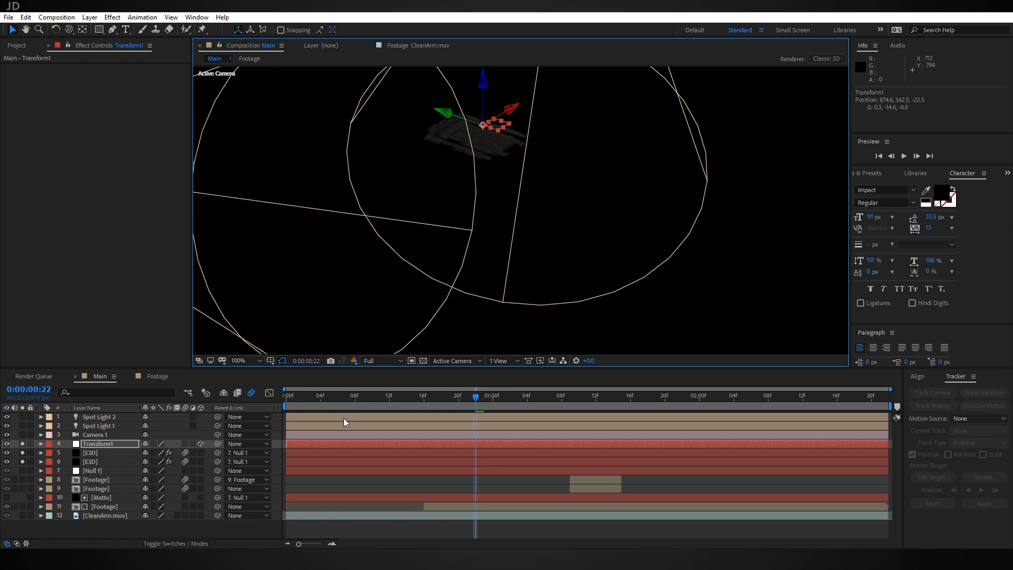
{"action": "key", "text": "ctrl+z"}
- Unlink the duplicate E3D layer's Group 1 from its group null
{"action": "left_click", "coordinate": [98, 454]}
{"action": "left_click_drag", "start_coordinate": [184, 100], "coordinate": [182, 143]}
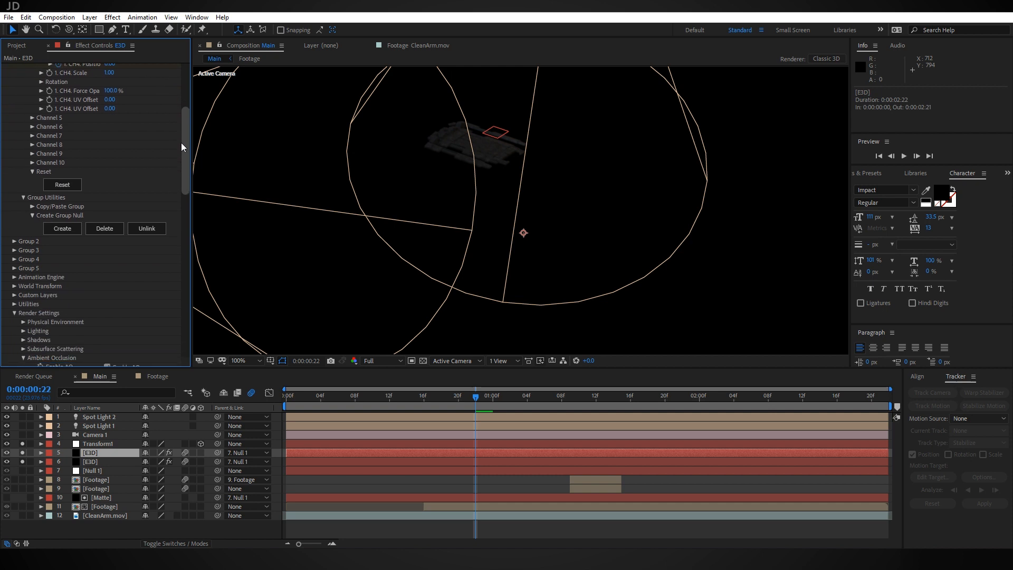
{"action": "left_click", "coordinate": [153, 228]}
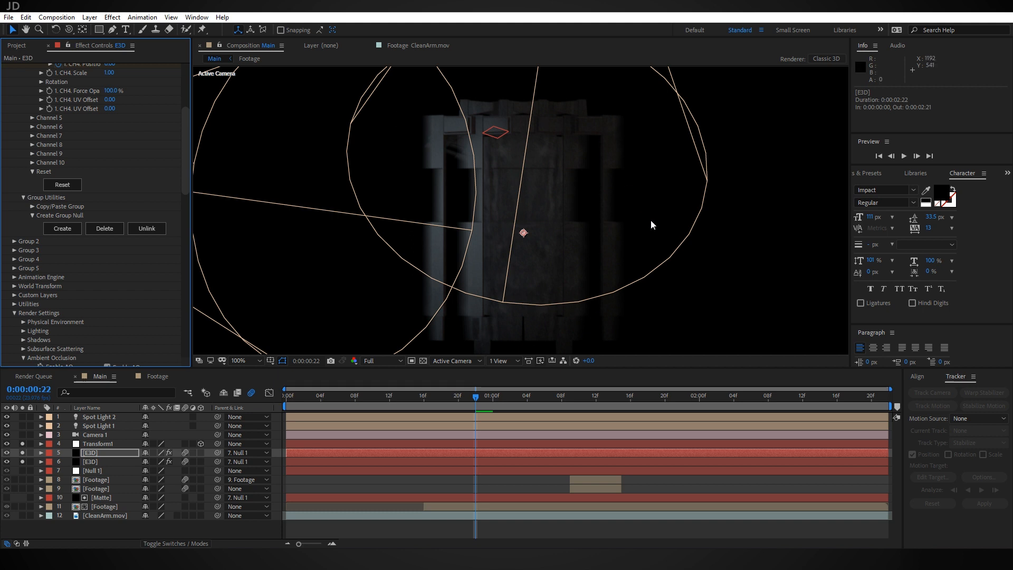
- Create a new Group 1 null for the duplicate E3D layer and rename it Transform2
{"action": "left_click", "coordinate": [71, 230]}
{"action": "left_click", "coordinate": [118, 417]}
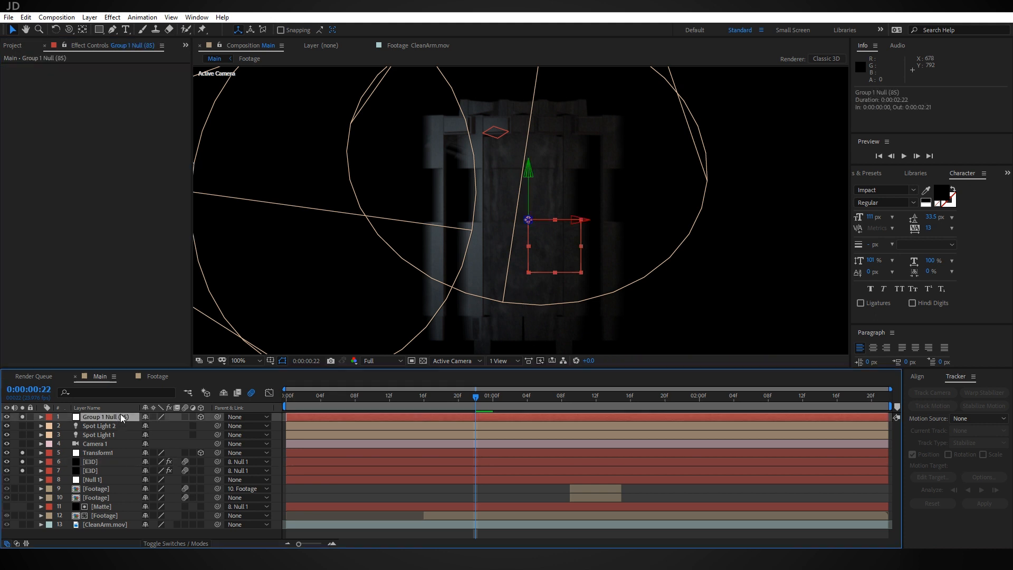
{"action": "key", "text": "Return"}
{"action": "type", "text": "Transform2"}
{"action": "key", "text": "Return"}
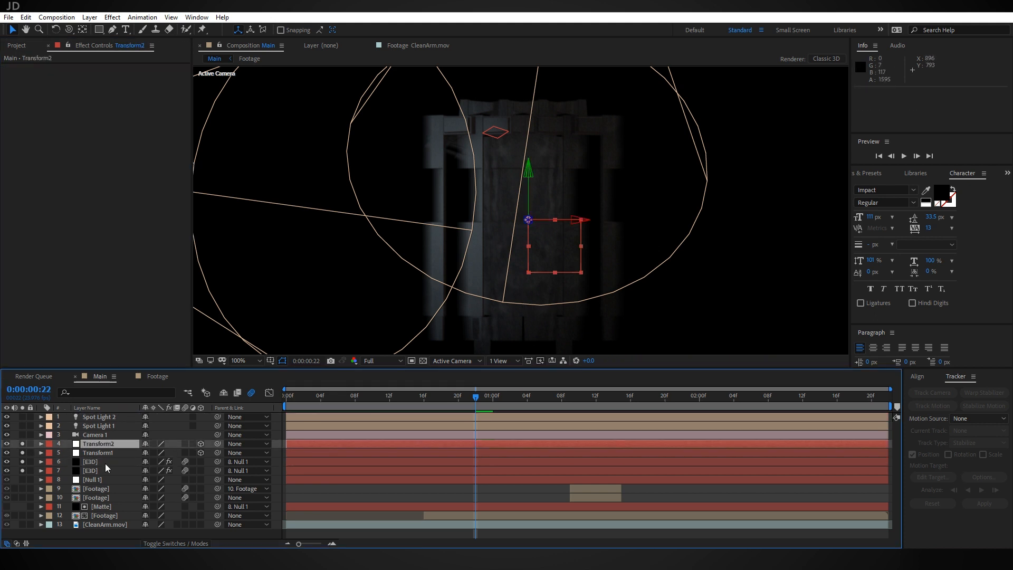
- Copy Transform1's position, scale, X rotation and Z rotation values onto the Transform2 null
{"action": "left_click", "coordinate": [109, 452]}
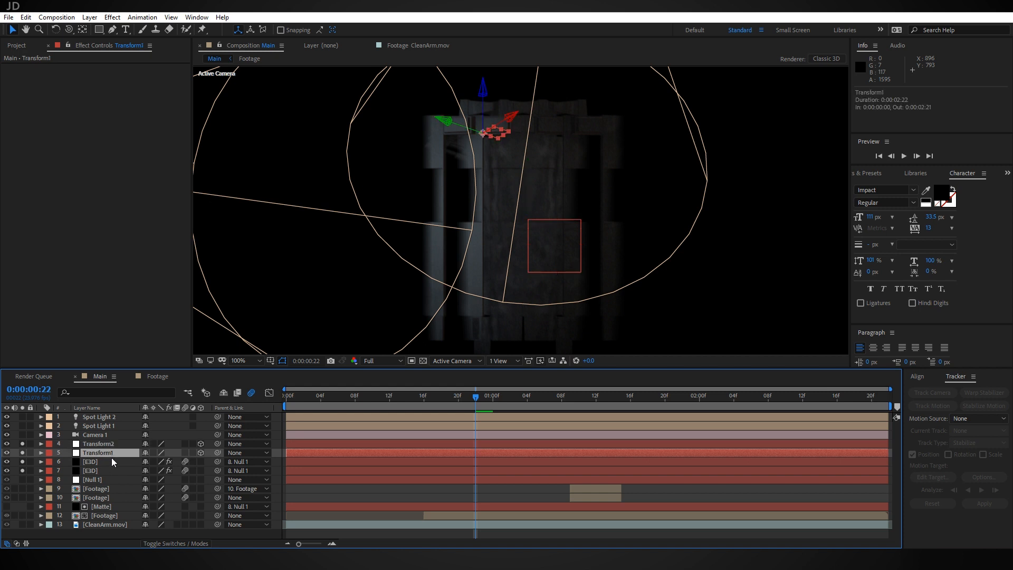
{"action": "key", "text": "p"}
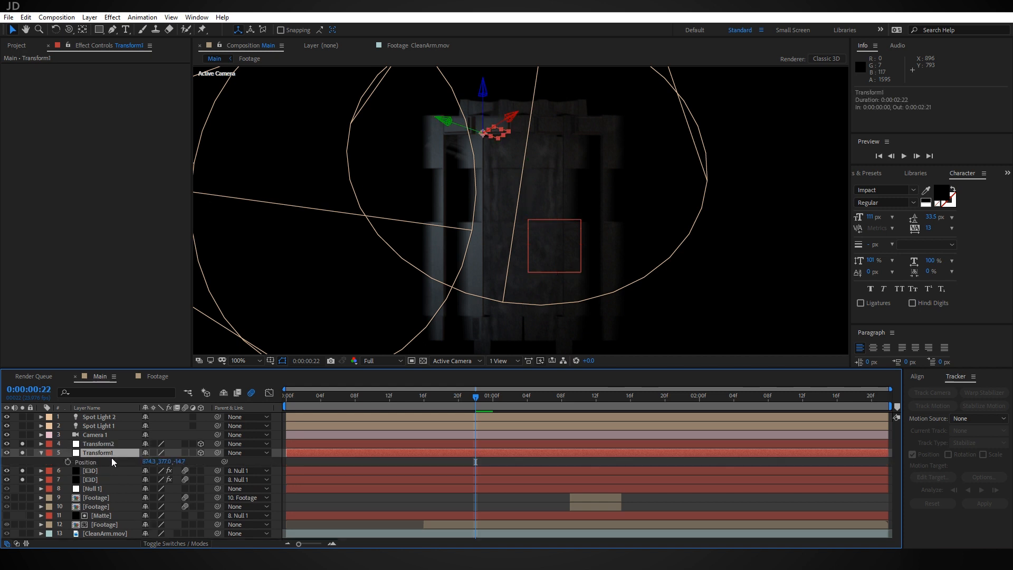
{"action": "key", "text": "shift+r"}
{"action": "key", "text": "shift+s"}
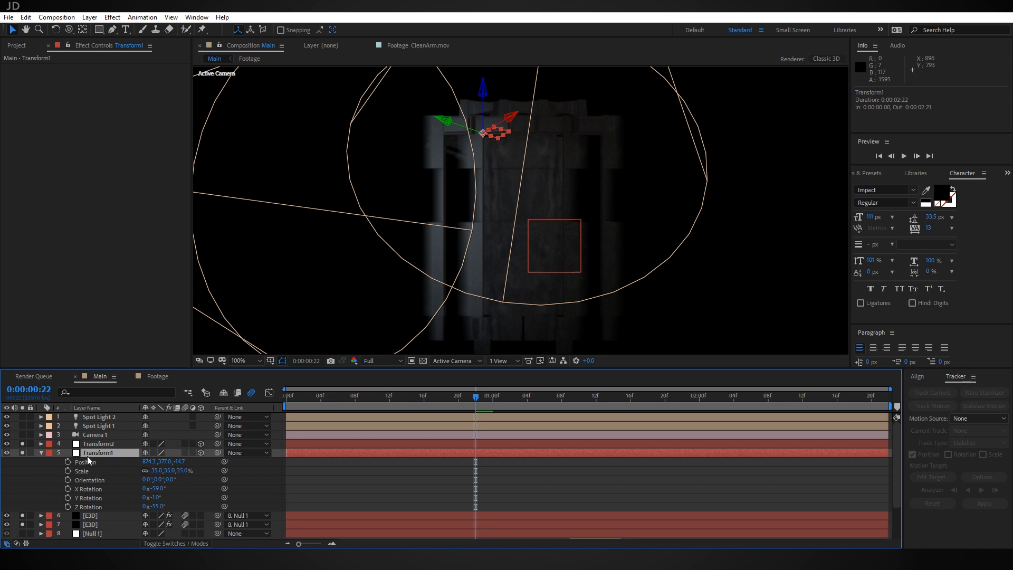
{"action": "left_click", "coordinate": [93, 506]}
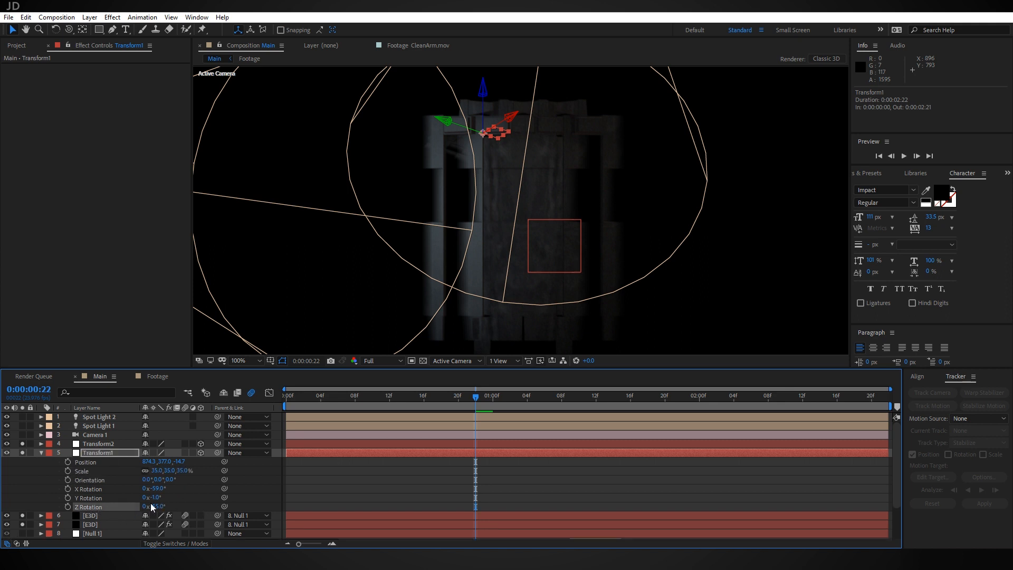
{"action": "left_click", "coordinate": [92, 488], "text": "ctrl"}
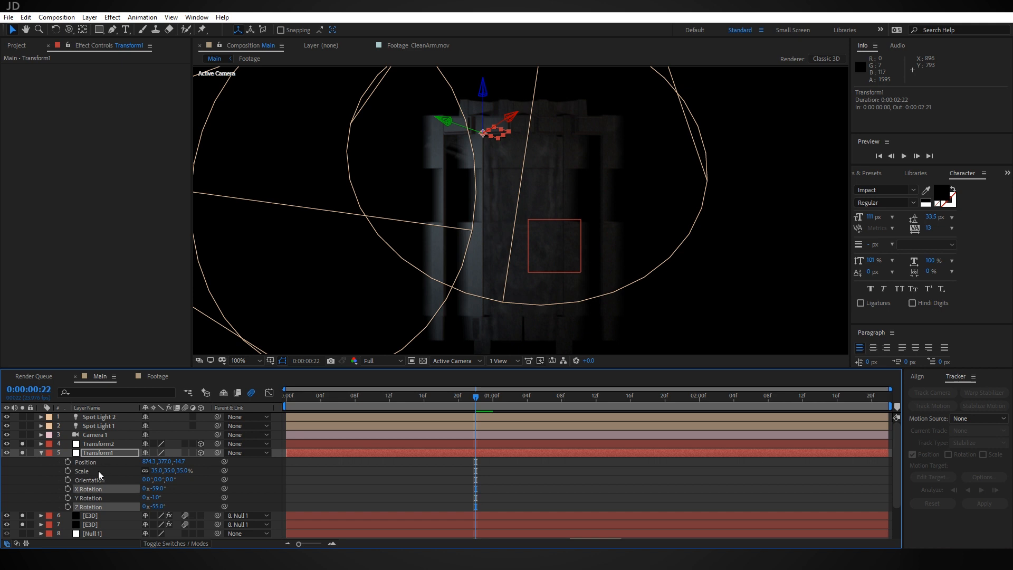
{"action": "left_click", "coordinate": [87, 470], "text": "ctrl"}
{"action": "left_click", "coordinate": [91, 462], "text": "ctrl"}
{"action": "left_click", "coordinate": [109, 443]}
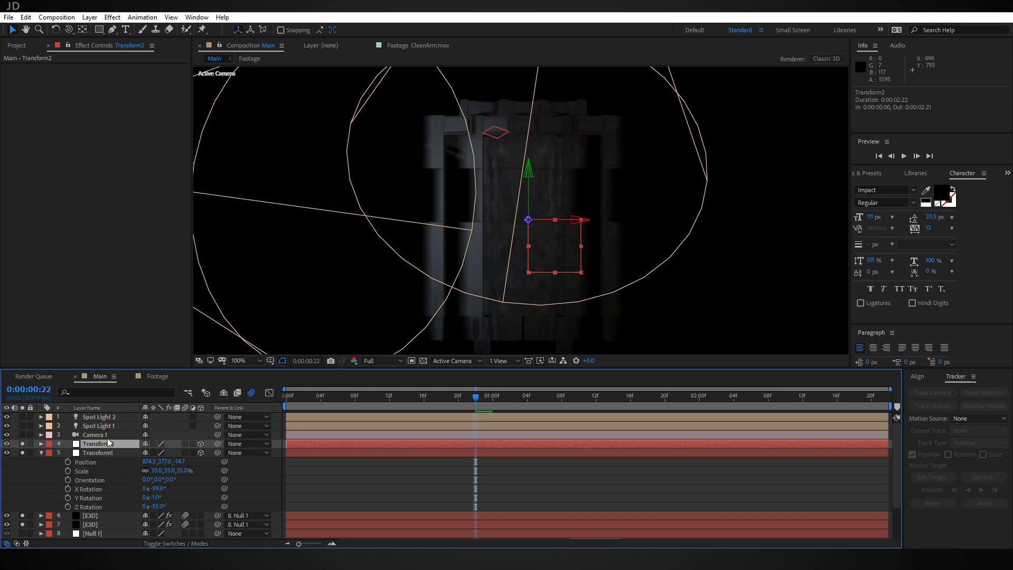
{"action": "key", "text": "ctrl+v"}
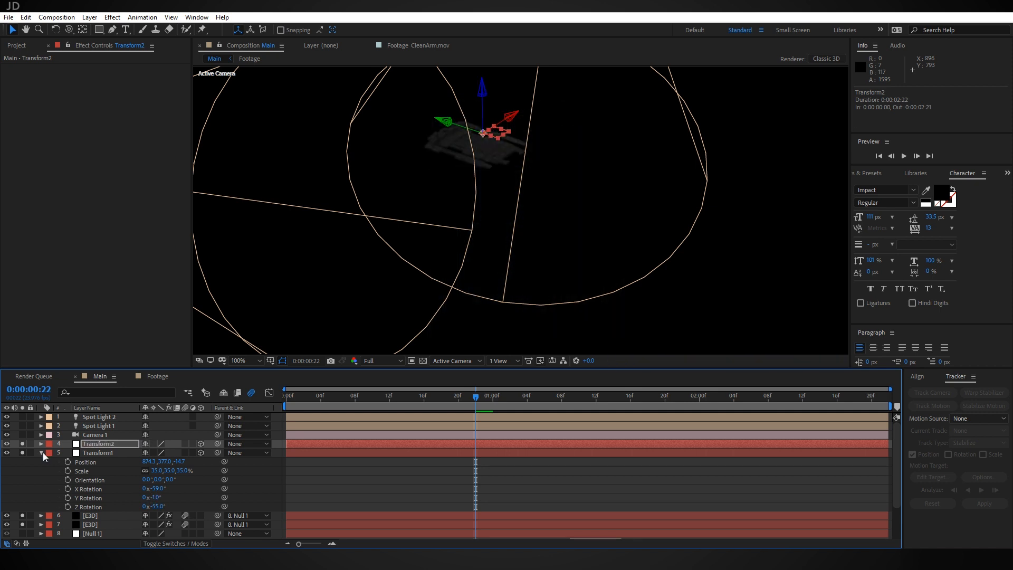
{"action": "left_click", "coordinate": [41, 452]}
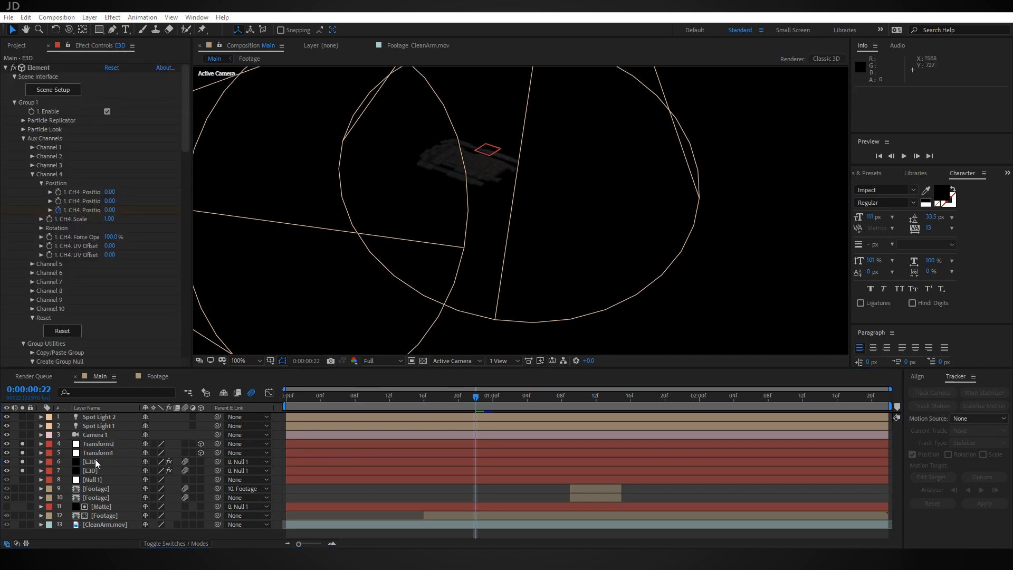
- Rename the duplicate E3D layer as E3D2
{"action": "left_click", "coordinate": [96, 460]}
{"action": "key", "text": "Return"}
{"action": "type", "text": "2"}
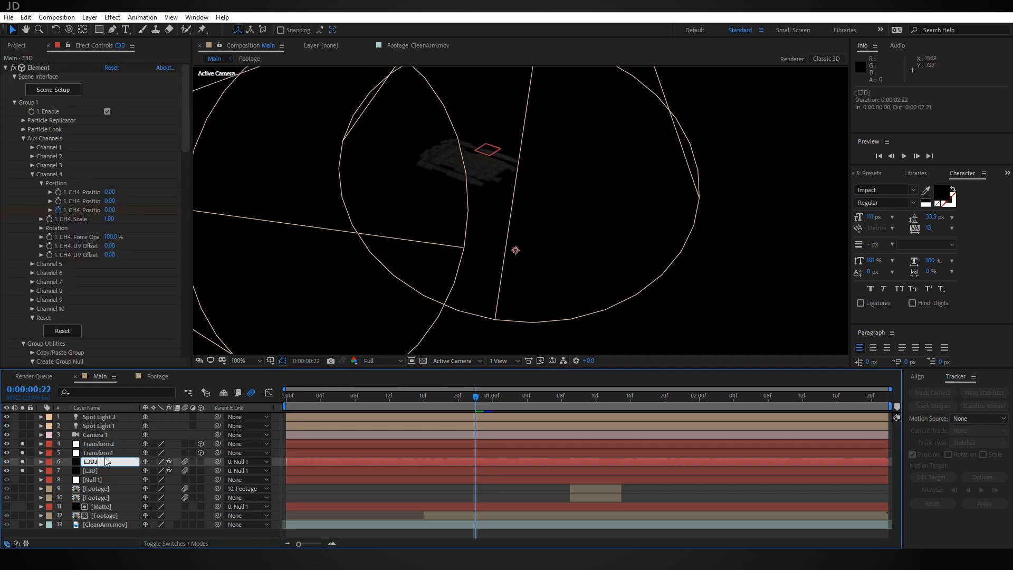
{"action": "key", "text": "Return"}
- Give the Transform2 and E3D2 layers the Peach label colour
{"action": "left_click", "coordinate": [100, 443], "text": "ctrl"}
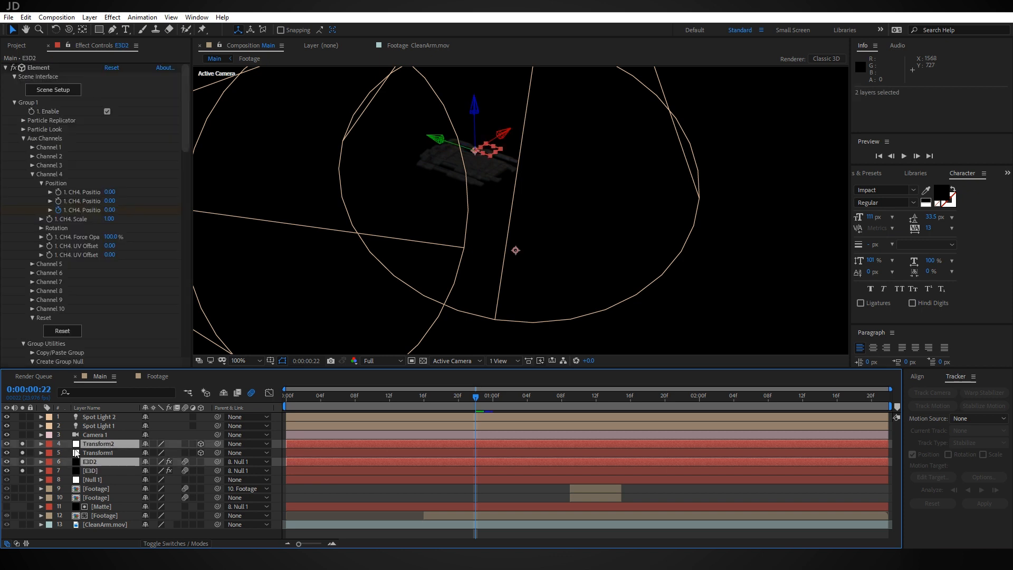
{"action": "left_click", "coordinate": [49, 444]}
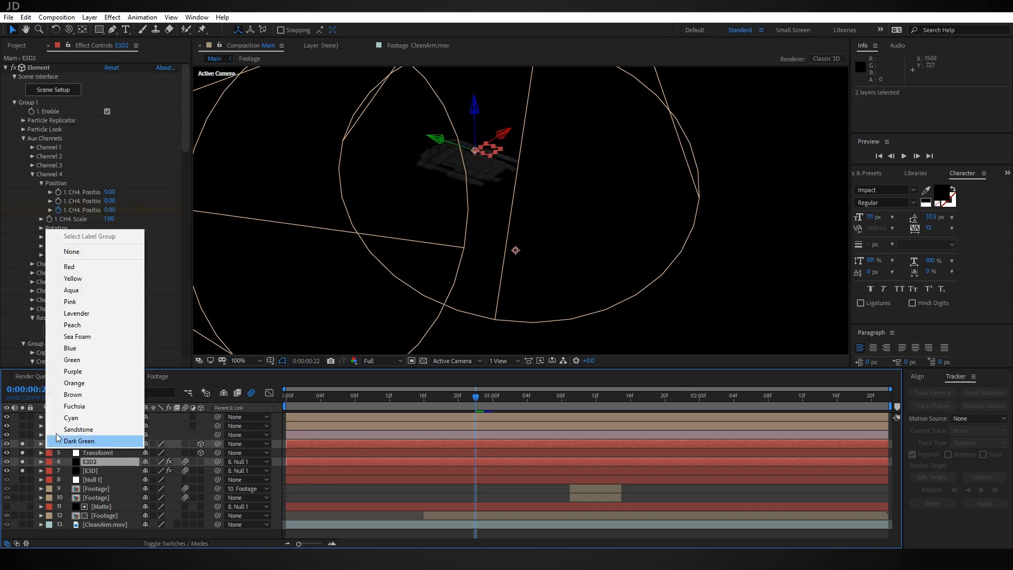
{"action": "left_click", "coordinate": [112, 325]}
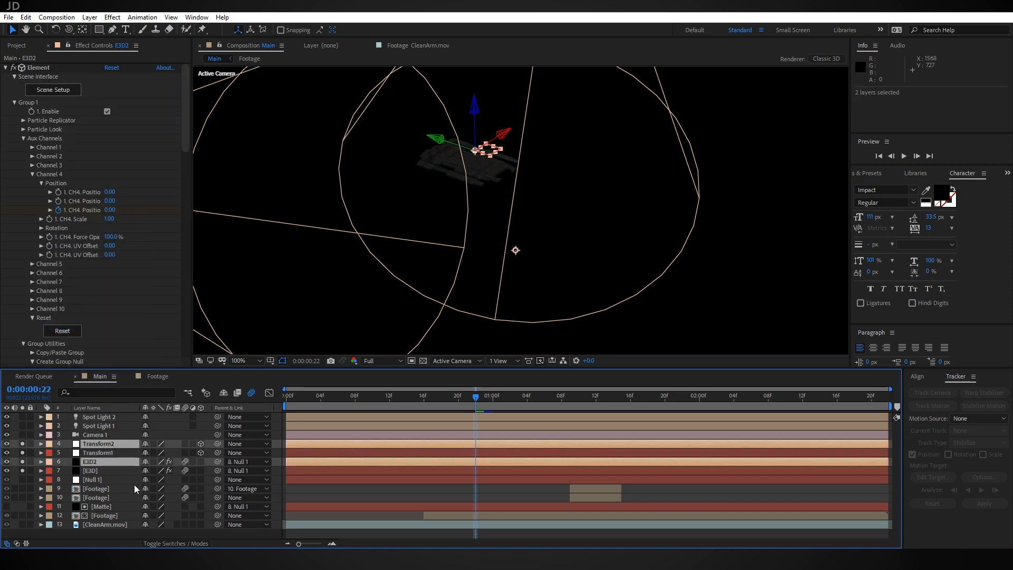
- Turn off solo for both transform nulls and both E3D layers so the full composite shows
{"action": "left_click", "coordinate": [103, 471]}
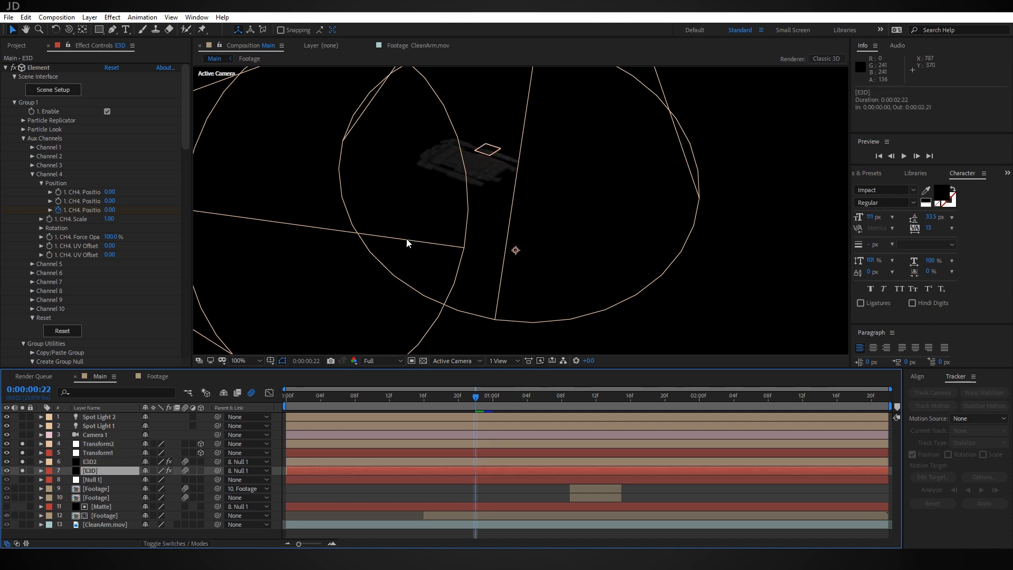
{"action": "left_click", "coordinate": [105, 462]}
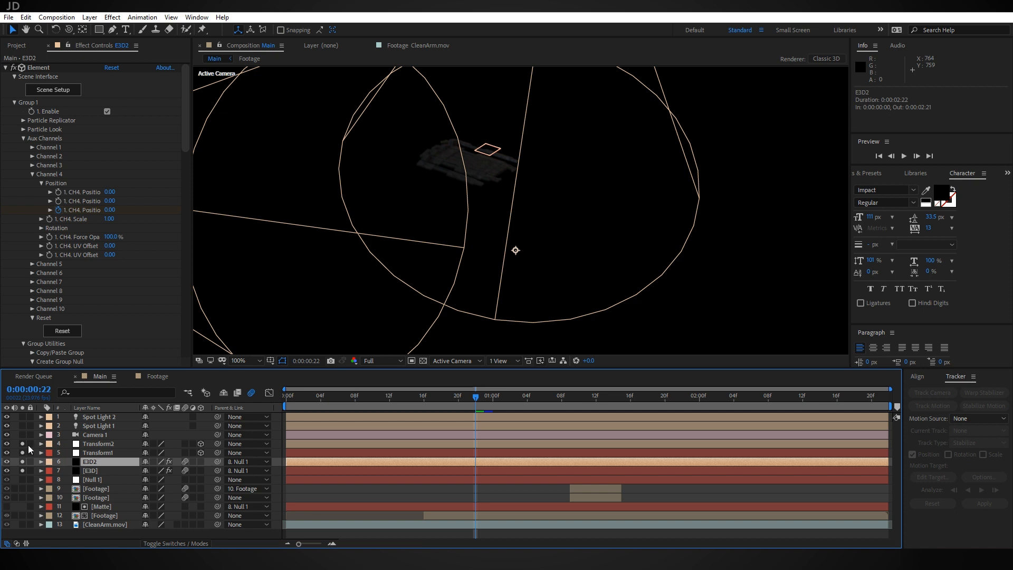
{"action": "left_click", "coordinate": [24, 470]}
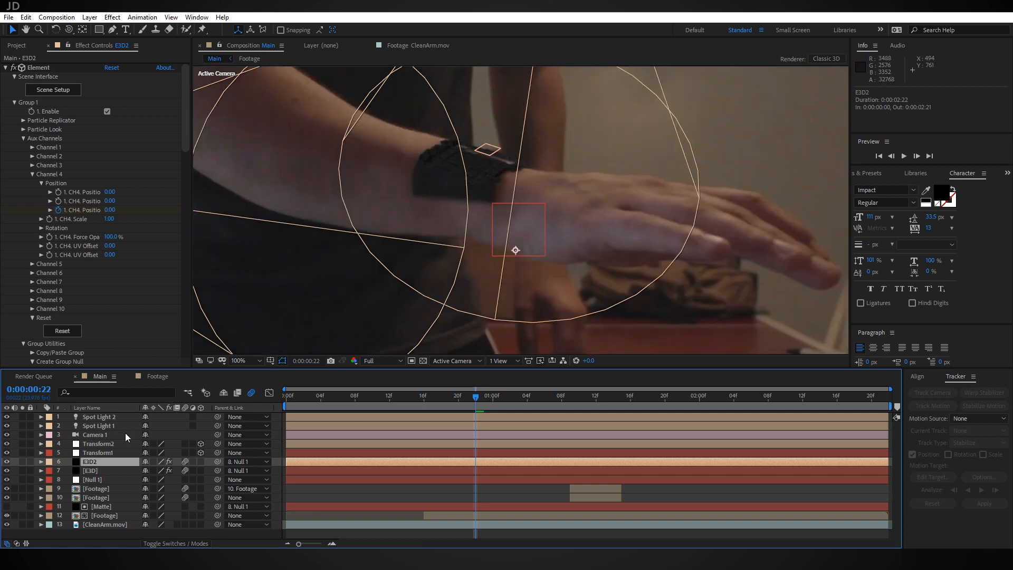
- Scrub between about 0:00:22 and 0:00:01:08 and examine the bracelet area on the wrist up close
{"action": "left_click", "coordinate": [107, 436]}
{"action": "scroll", "coordinate": [476, 247], "scroll_direction": "up", "scroll_amount": 1}
{"action": "middle_click_drag", "start_coordinate": [493, 216], "coordinate": [525, 243]}
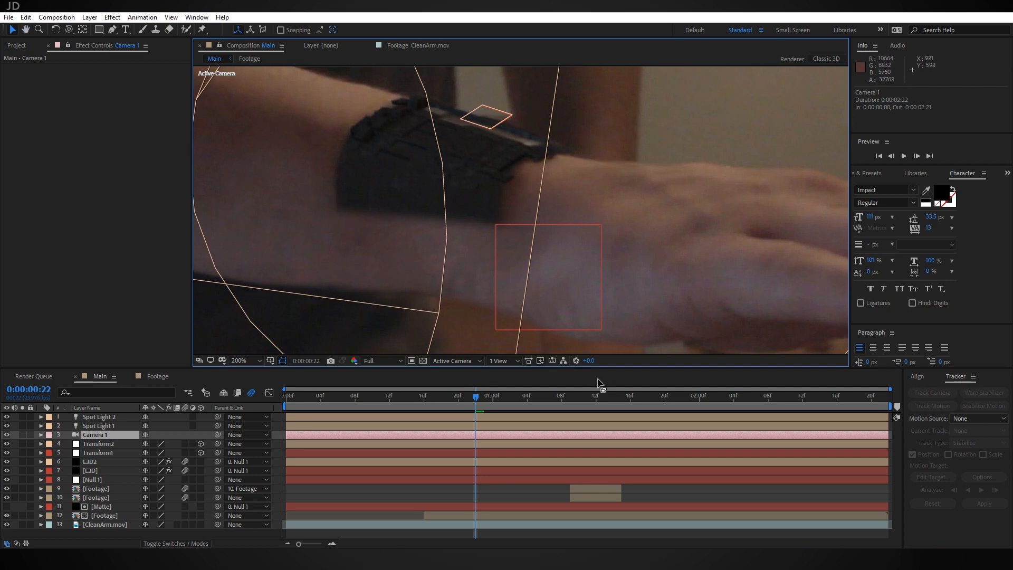
{"action": "left_click", "coordinate": [531, 404]}
{"action": "left_click", "coordinate": [559, 400]}
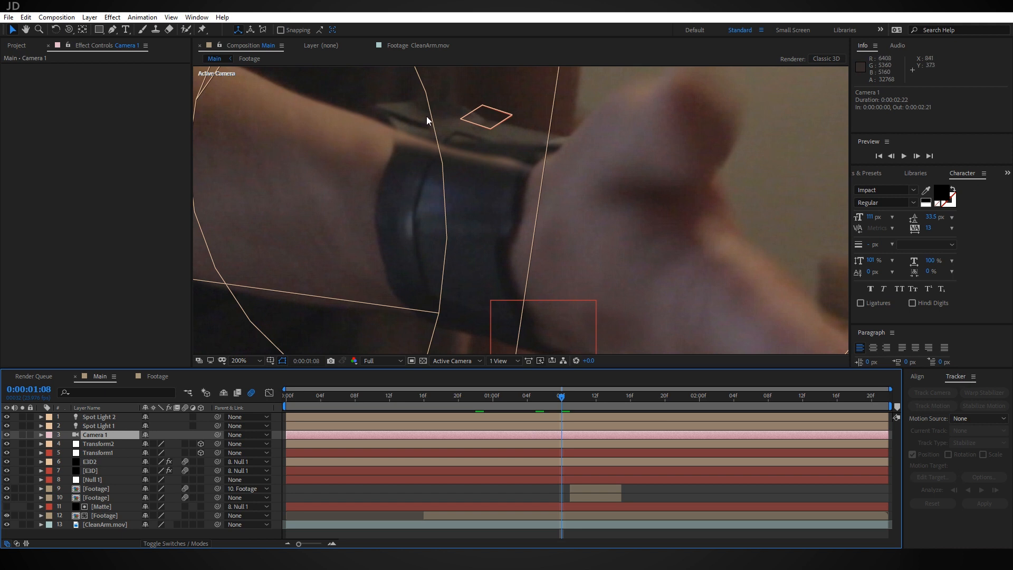
{"action": "left_click", "coordinate": [553, 396]}
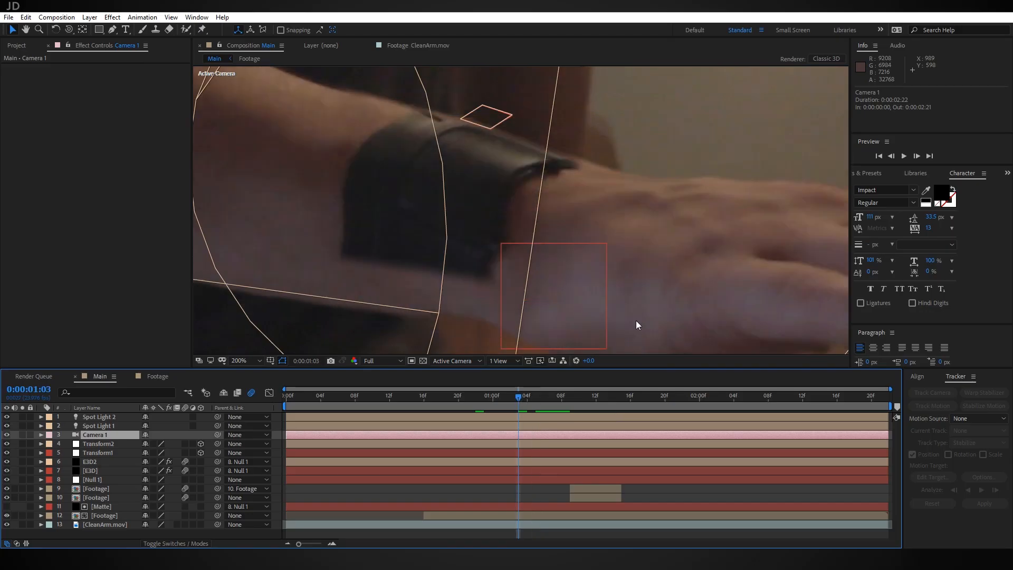
{"action": "middle_click_drag", "start_coordinate": [517, 294], "coordinate": [601, 294]}
{"action": "left_click", "coordinate": [511, 397]}
{"action": "key", "text": "Page_Down"}
{"action": "key", "text": "Page_Down"}
{"action": "scroll", "coordinate": [625, 309], "scroll_direction": "down", "scroll_amount": 1}
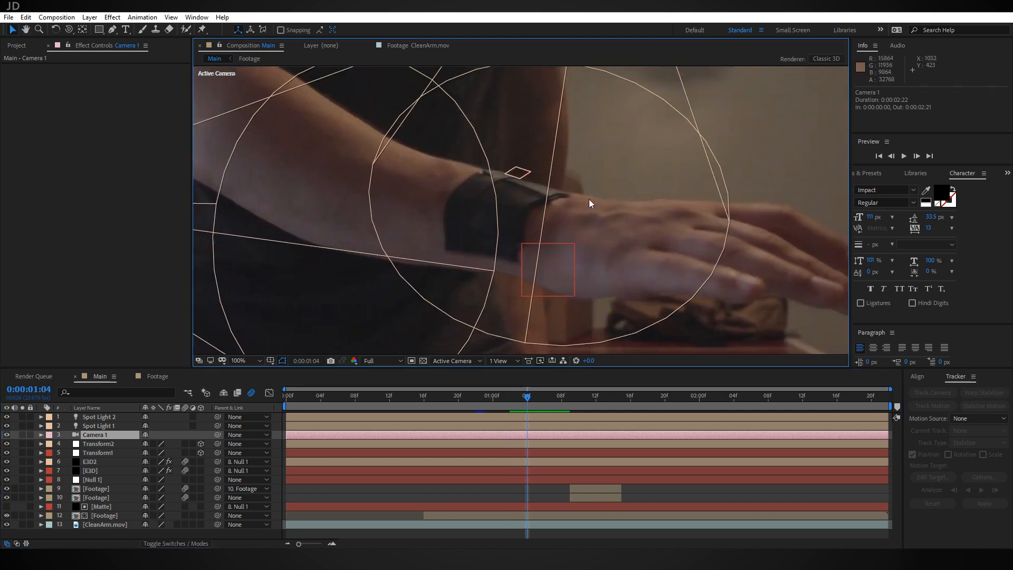
{"action": "middle_click_drag", "start_coordinate": [600, 291], "coordinate": [646, 242]}
{"action": "scroll", "coordinate": [647, 243], "scroll_direction": "up", "scroll_amount": 1}
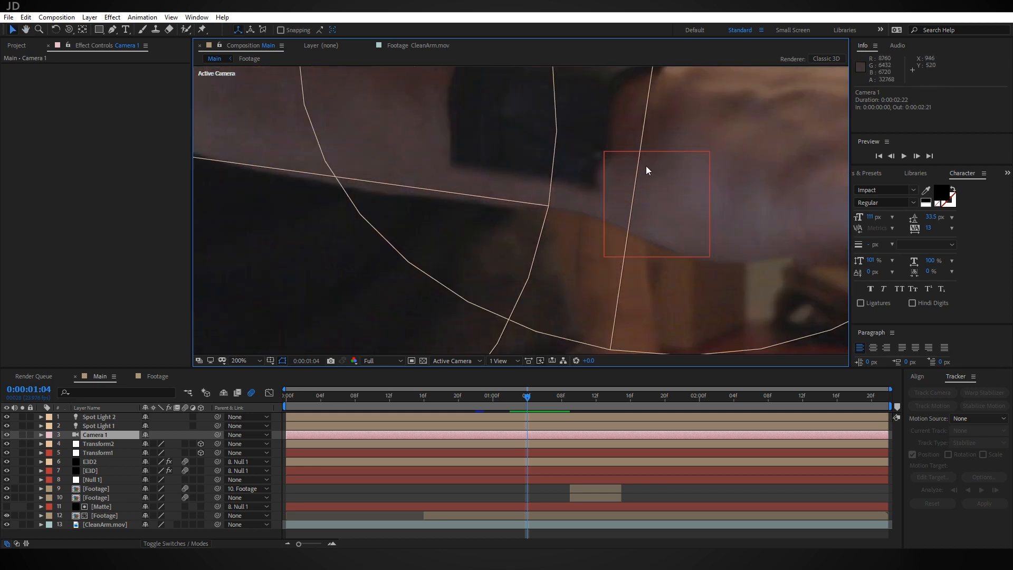
{"action": "scroll", "coordinate": [647, 163], "scroll_direction": "down", "scroll_amount": 1}
{"action": "middle_click_drag", "start_coordinate": [612, 189], "coordinate": [584, 217]}
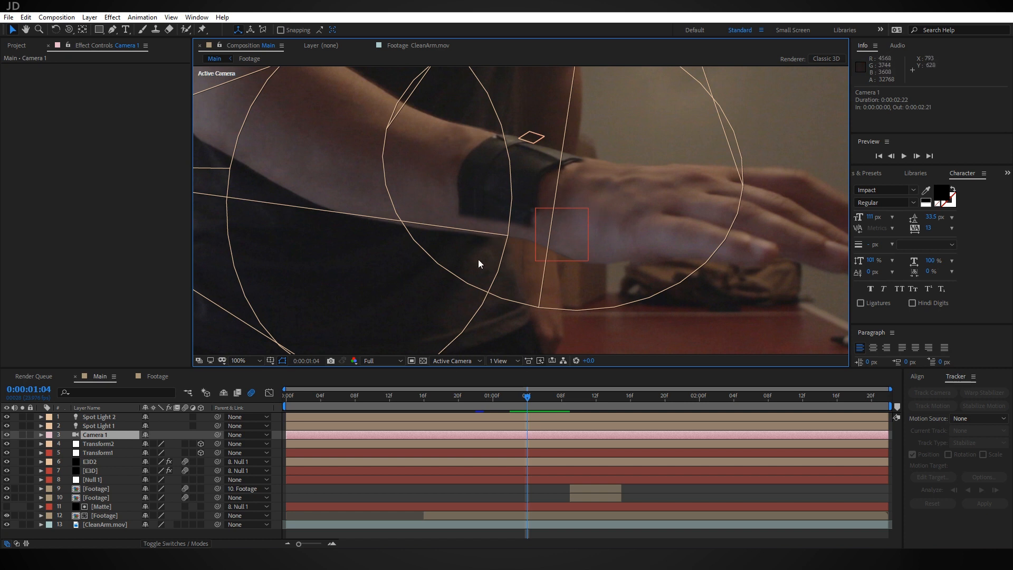
- Reveal all of E3D2's Element keyframes and shift them nine frames later
{"action": "left_click", "coordinate": [94, 461]}
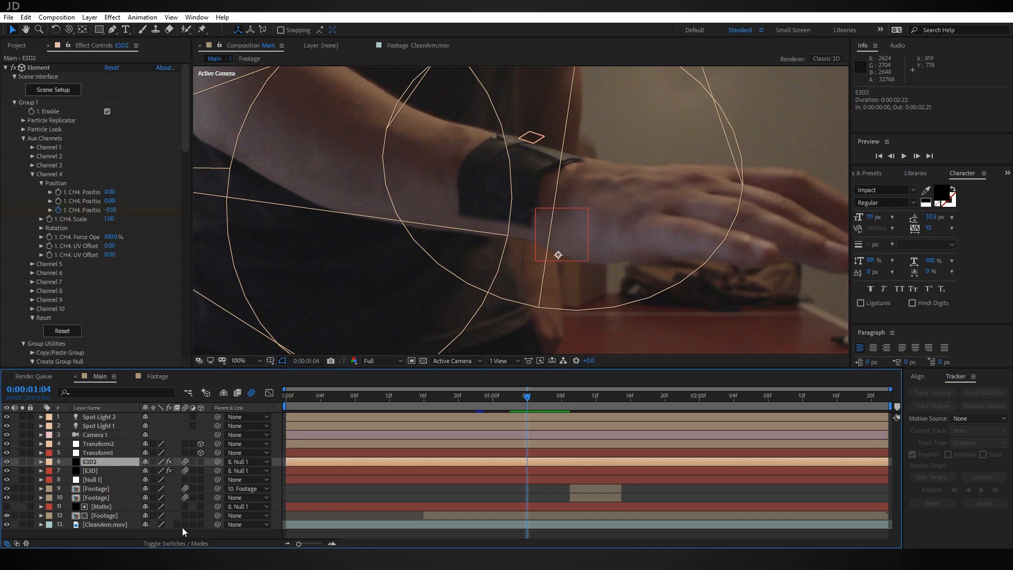
{"action": "key", "text": "u"}
{"action": "scroll", "coordinate": [397, 465], "scroll_direction": "down", "scroll_amount": 1}
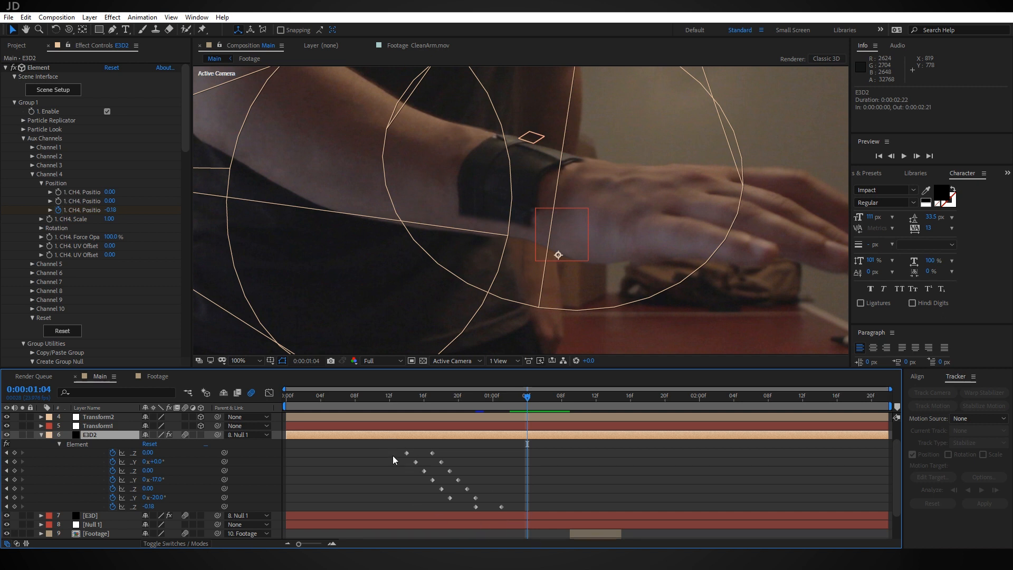
{"action": "left_click_drag", "start_coordinate": [396, 452], "coordinate": [579, 510]}
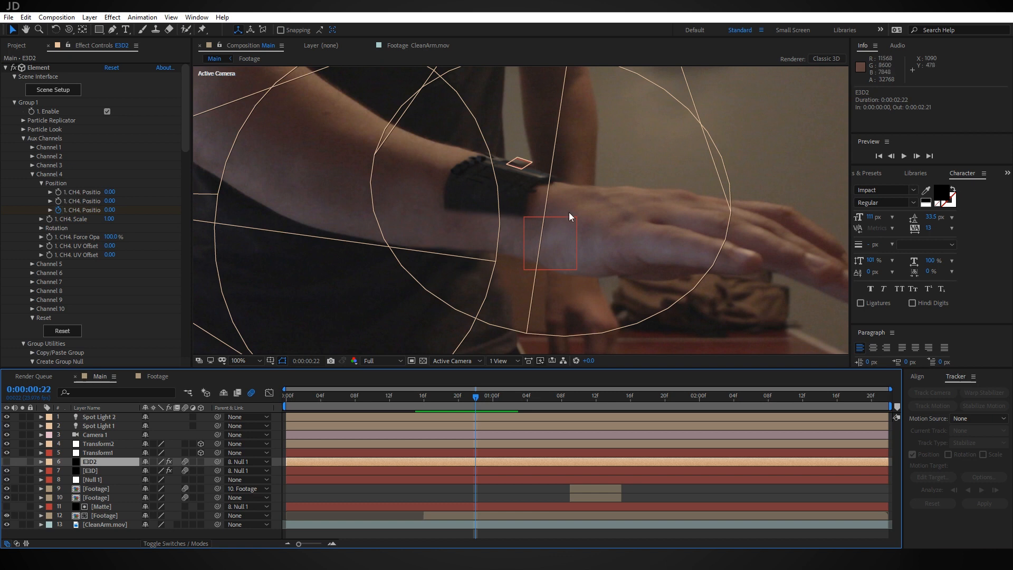
- Try lowering the Matte mask's corner point beneath the hand side of the bracelet at 0:00:00:22
{"action": "key", "text": "period"}
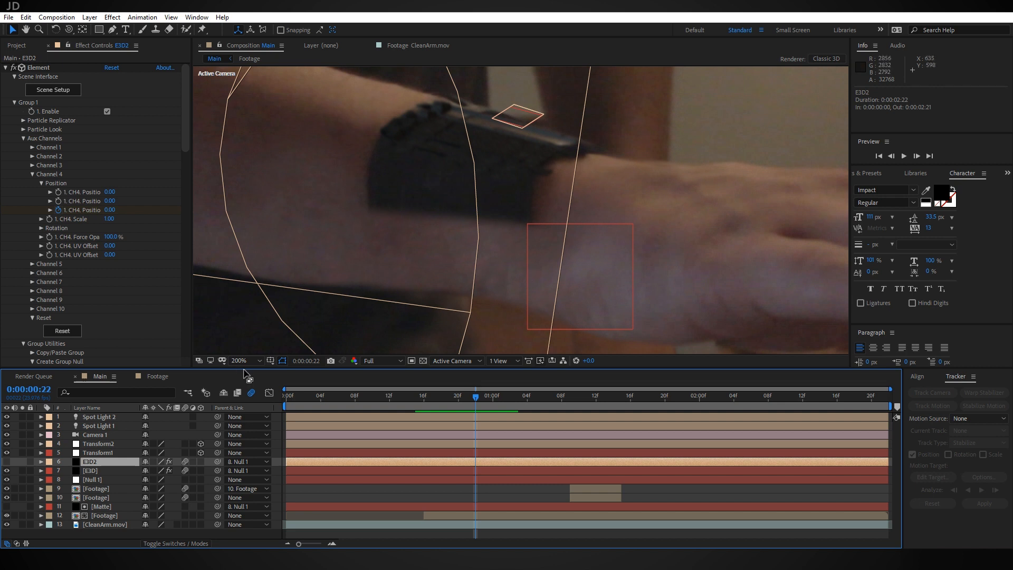
{"action": "left_click", "coordinate": [99, 507]}
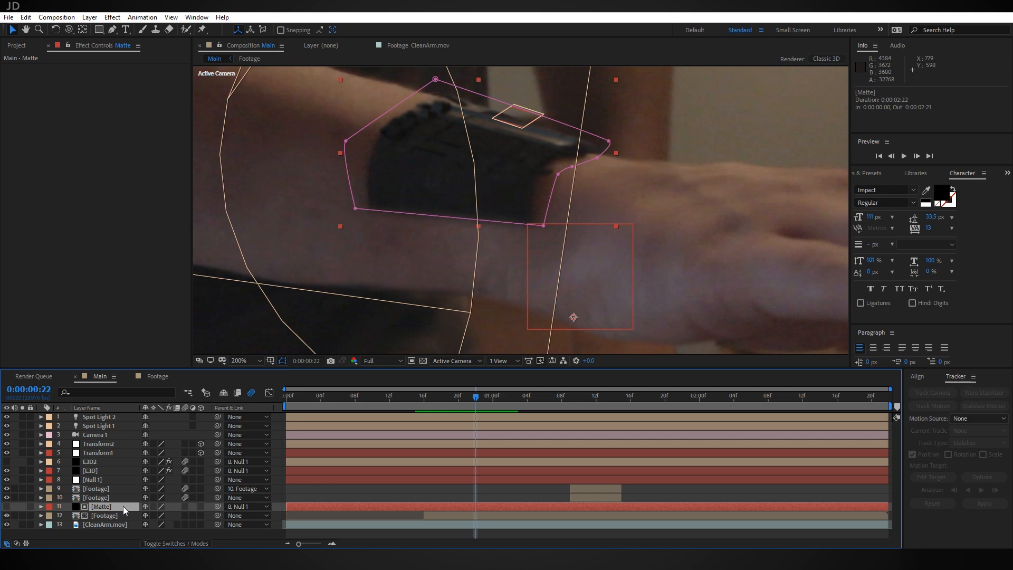
{"action": "key", "text": "m"}
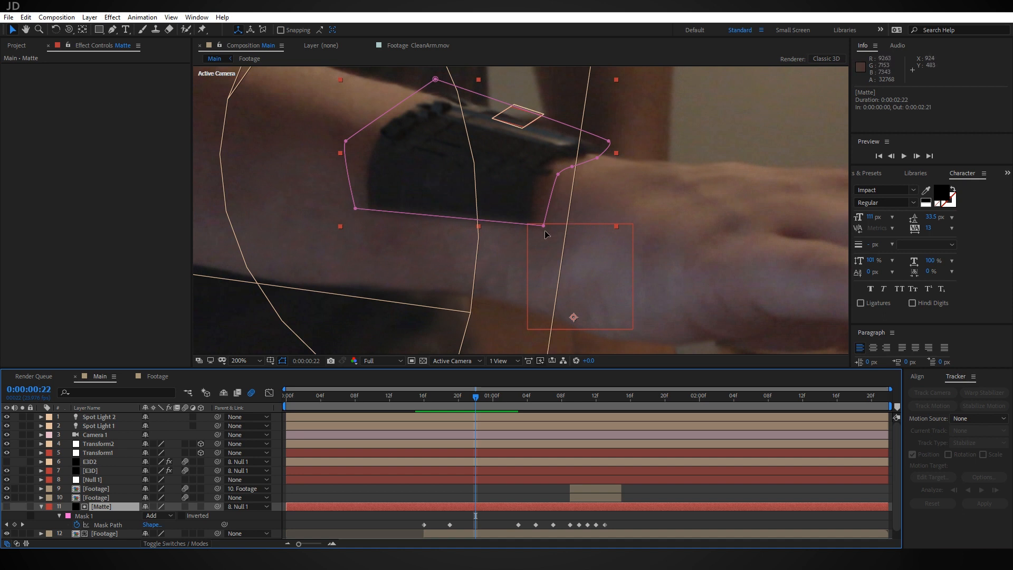
{"action": "left_click_drag", "start_coordinate": [544, 226], "coordinate": [543, 275]}
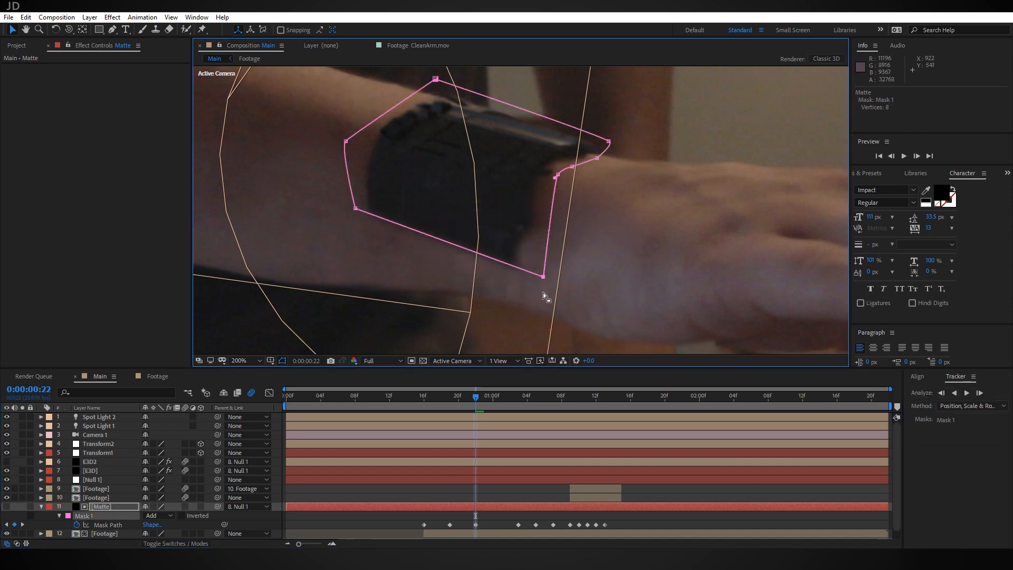
{"action": "key", "text": "ctrl+z"}
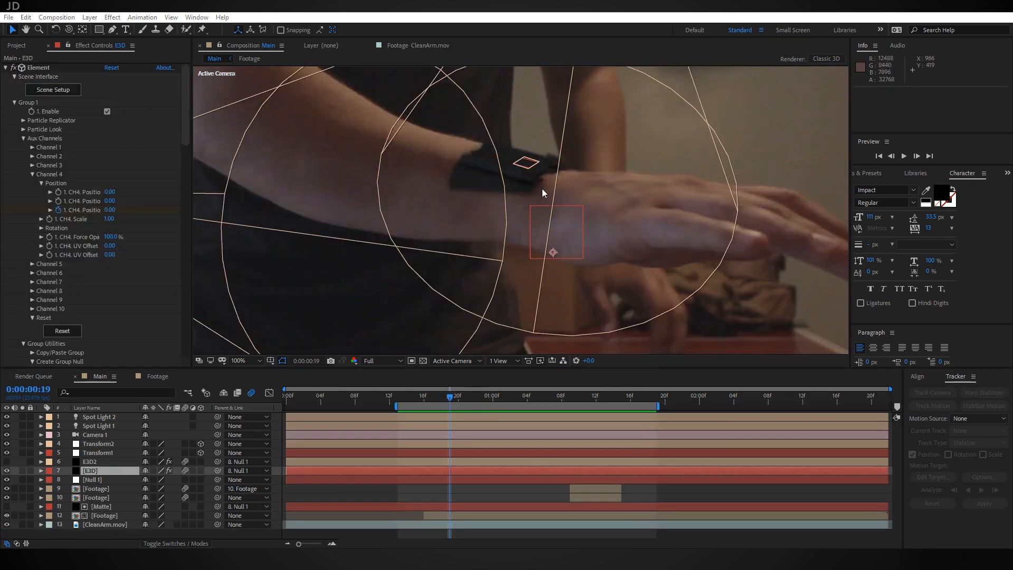
- Scrub from 0:00:00:19 to 0:00:00:23 and examine the Matte mask's shape around the forming bracelet
{"action": "left_click_drag", "start_coordinate": [552, 204], "coordinate": [519, 220]}
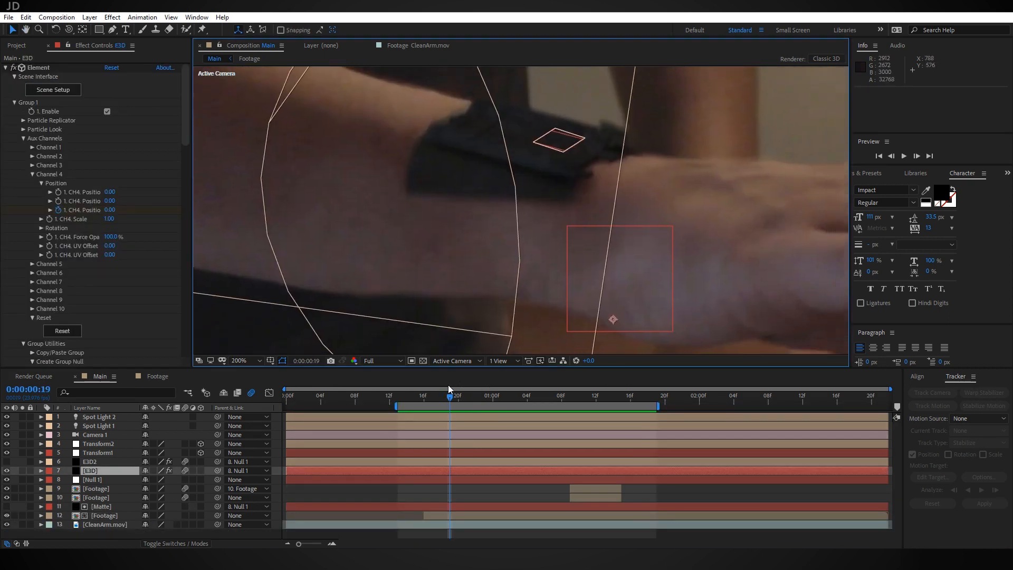
{"action": "left_click_drag", "start_coordinate": [446, 399], "coordinate": [483, 404]}
{"action": "key", "text": "space"}
{"action": "left_click_drag", "start_coordinate": [475, 271], "coordinate": [427, 255]}
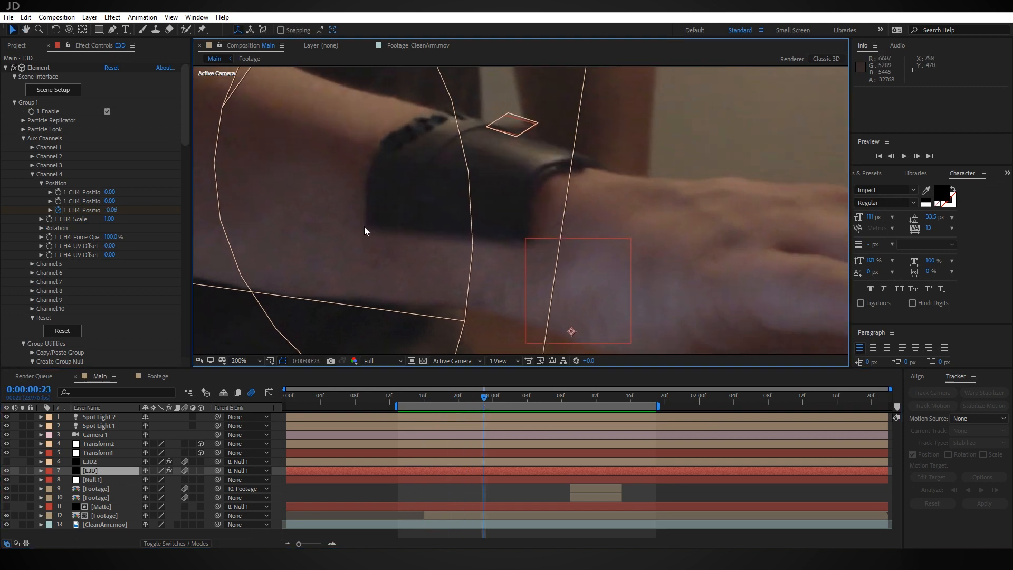
{"action": "left_click", "coordinate": [105, 507]}
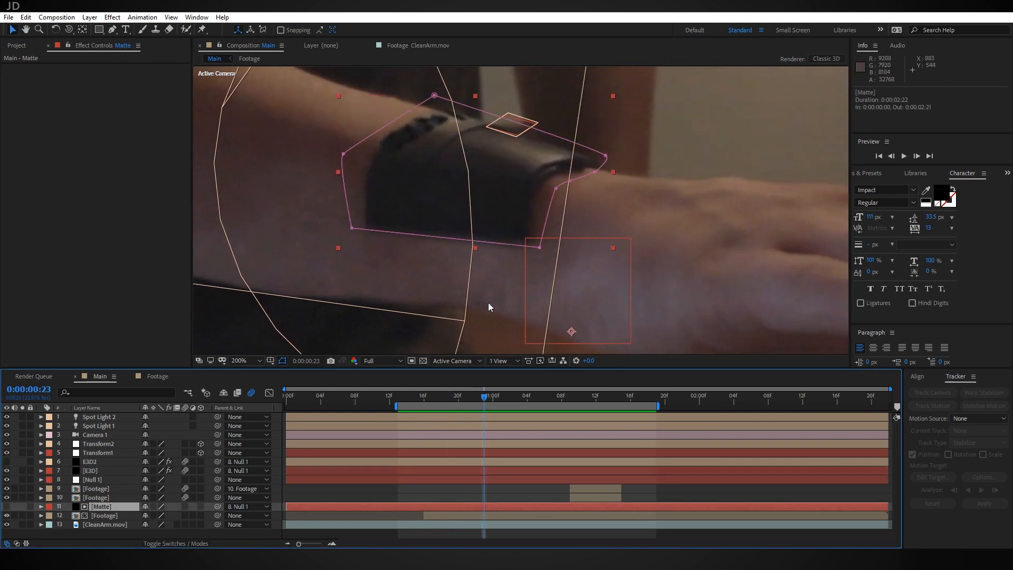
- Reveal E3D2's keyframes, then play and scrub the shot to examine their timing against the forming bracelet
{"action": "left_click", "coordinate": [98, 464]}
{"action": "key", "text": "u"}
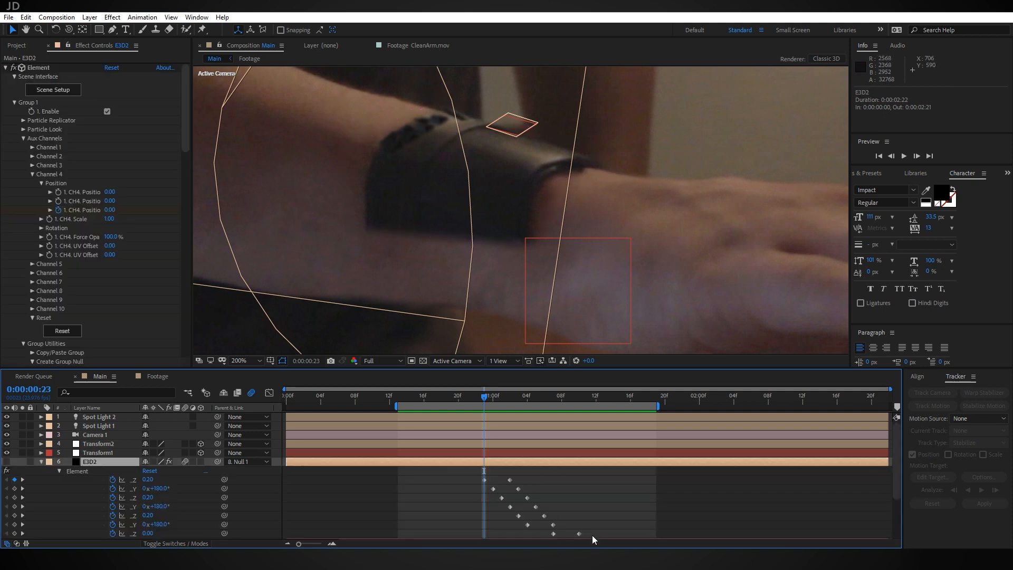
{"action": "scroll", "coordinate": [511, 228], "scroll_direction": "down", "scroll_amount": 2}
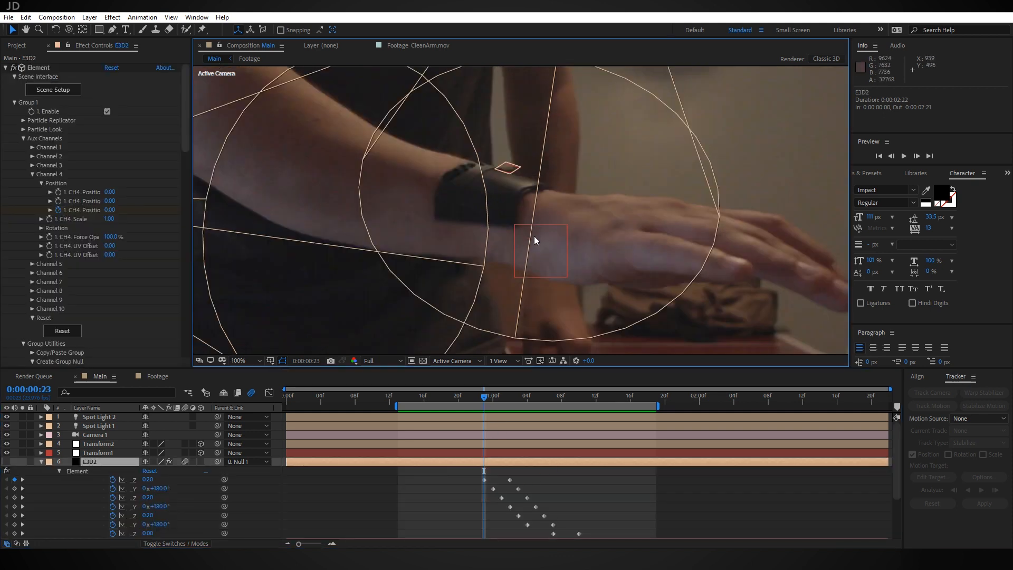
{"action": "left_click_drag", "start_coordinate": [484, 396], "coordinate": [502, 394]}
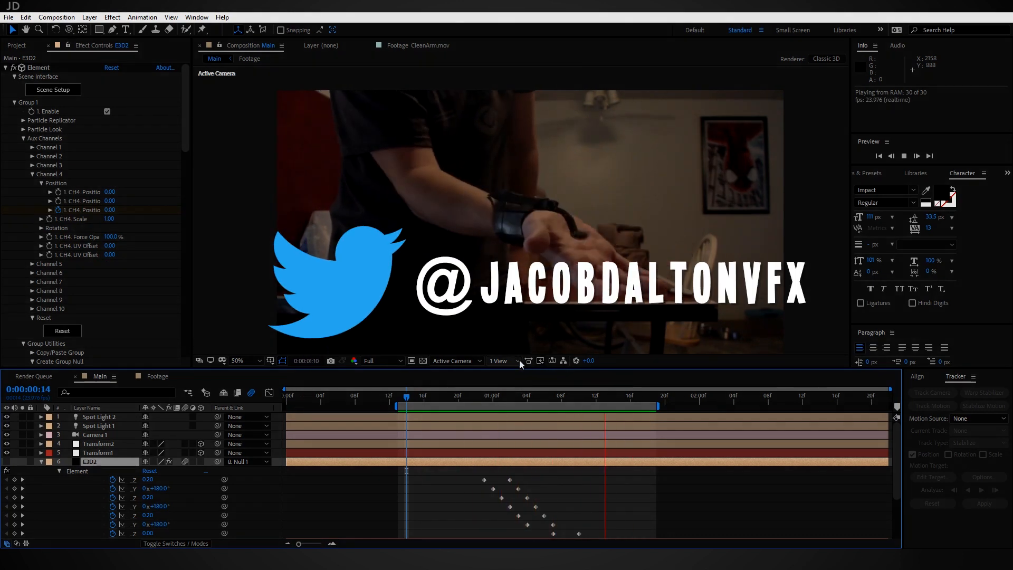
{"action": "key", "text": "space"}
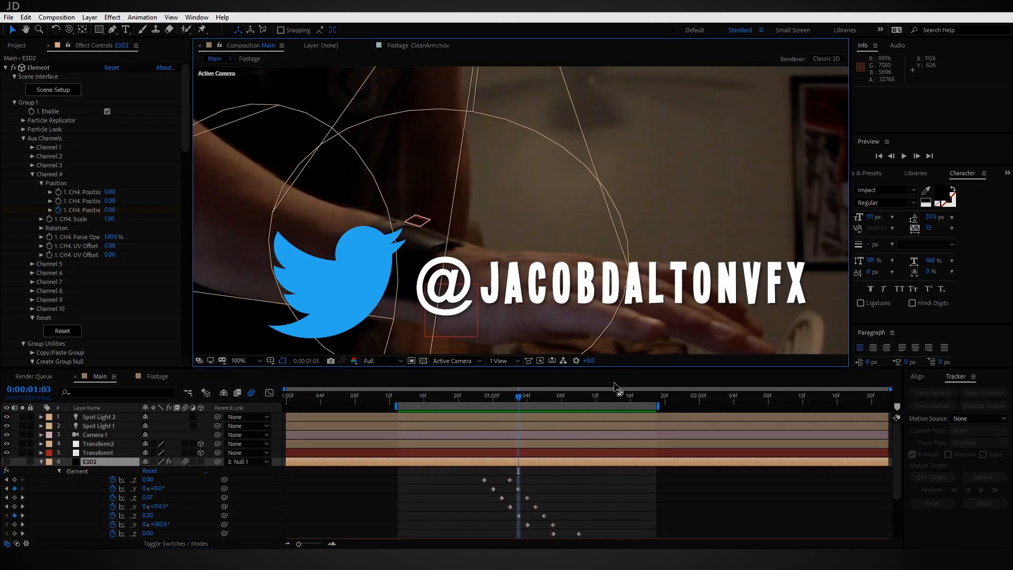
{"action": "left_click_drag", "start_coordinate": [573, 404], "coordinate": [625, 402]}
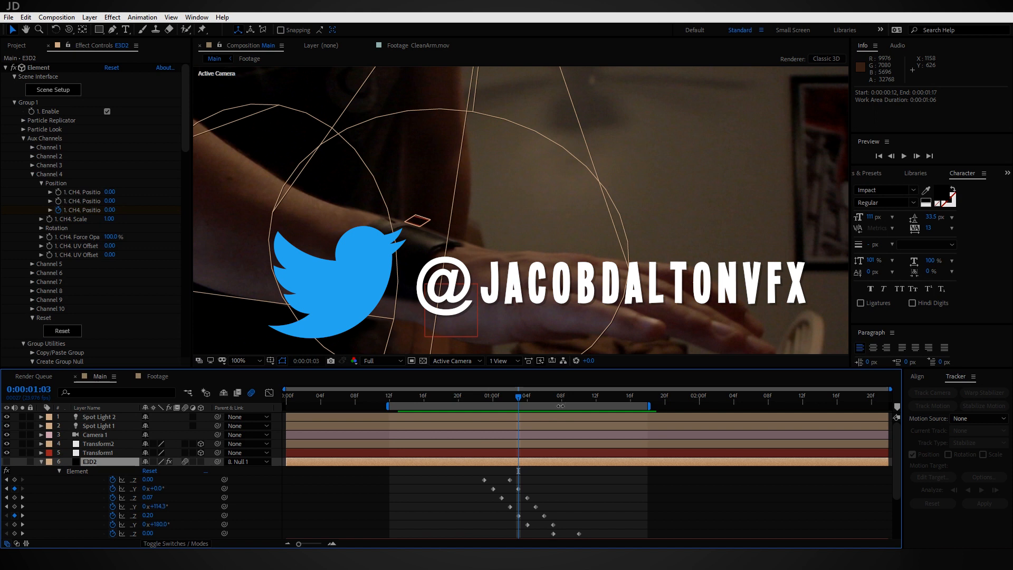
{"action": "mouse_move", "coordinate": [561, 400]}
{"action": "left_mouse_down"}
{"action": "mouse_move", "coordinate": [604, 403]}
{"action": "mouse_move", "coordinate": [491, 403]}
{"action": "mouse_move", "coordinate": [579, 400]}
{"action": "left_mouse_up"}
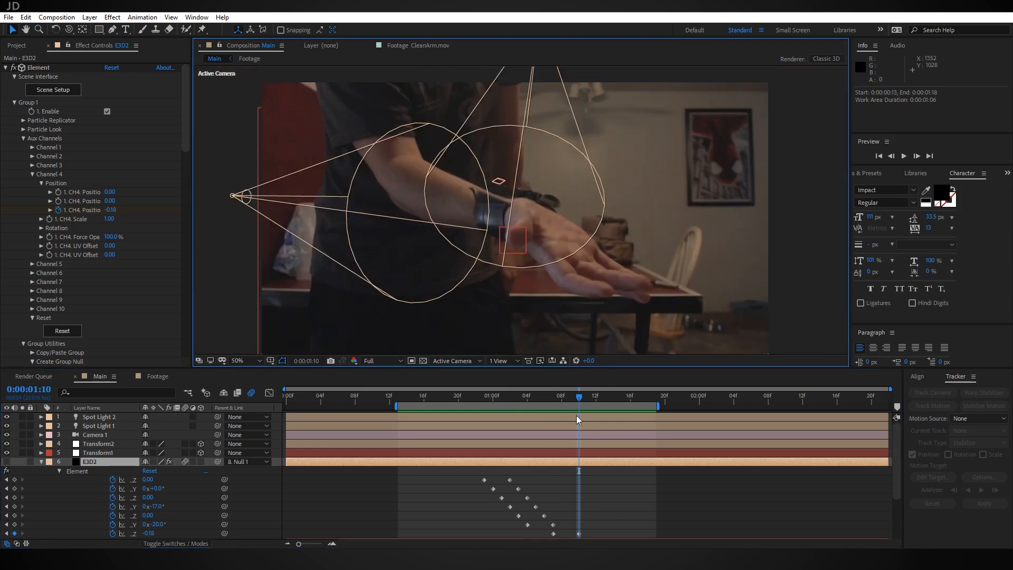